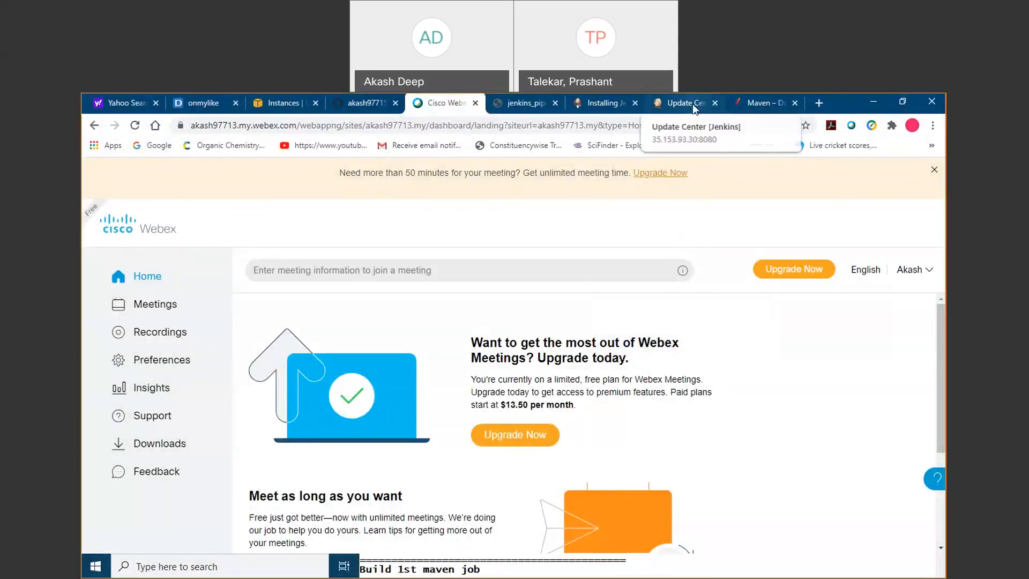
Check the jenkins_first_job.txt notes for which Maven plugins have to be installed in Jenkins.
{"action": "left_click", "coordinate": [739, 107]}
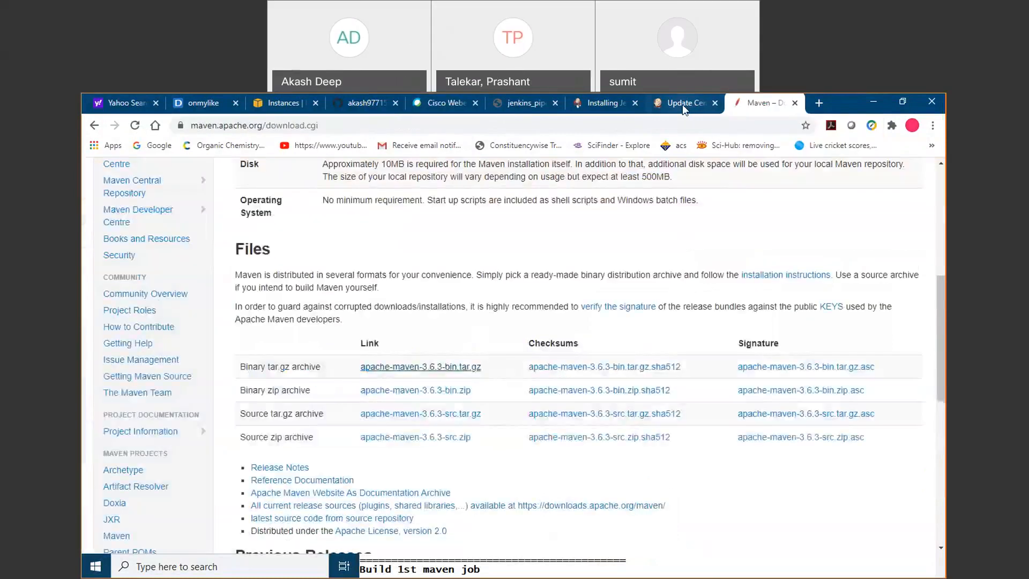
{"action": "left_click", "coordinate": [684, 107]}
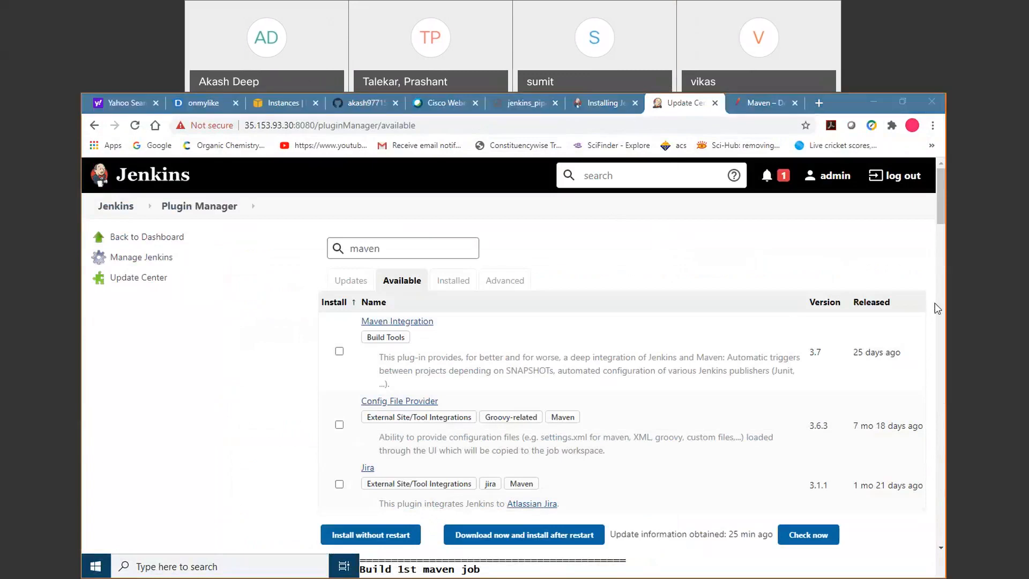
{"action": "left_click", "coordinate": [870, 100]}
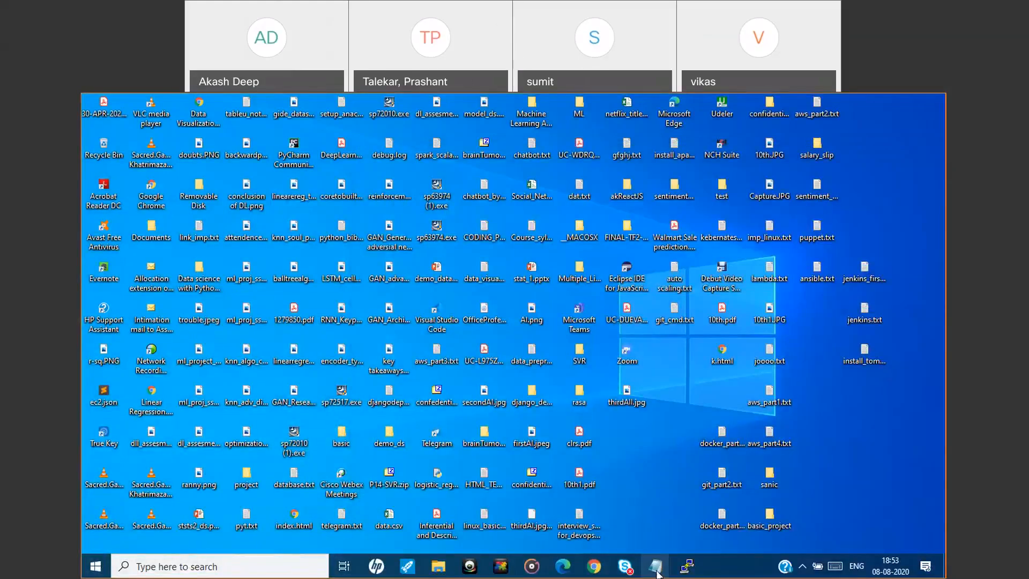
{"action": "mouse_move", "coordinate": [656, 569]}
{"action": "left_click", "coordinate": [594, 567]}
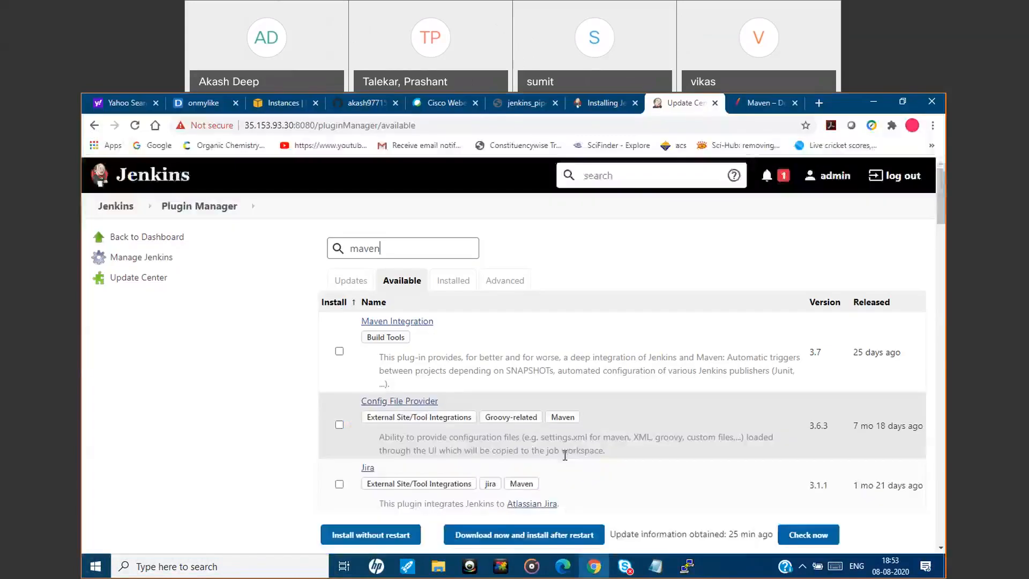
{"action": "mouse_move", "coordinate": [656, 566]}
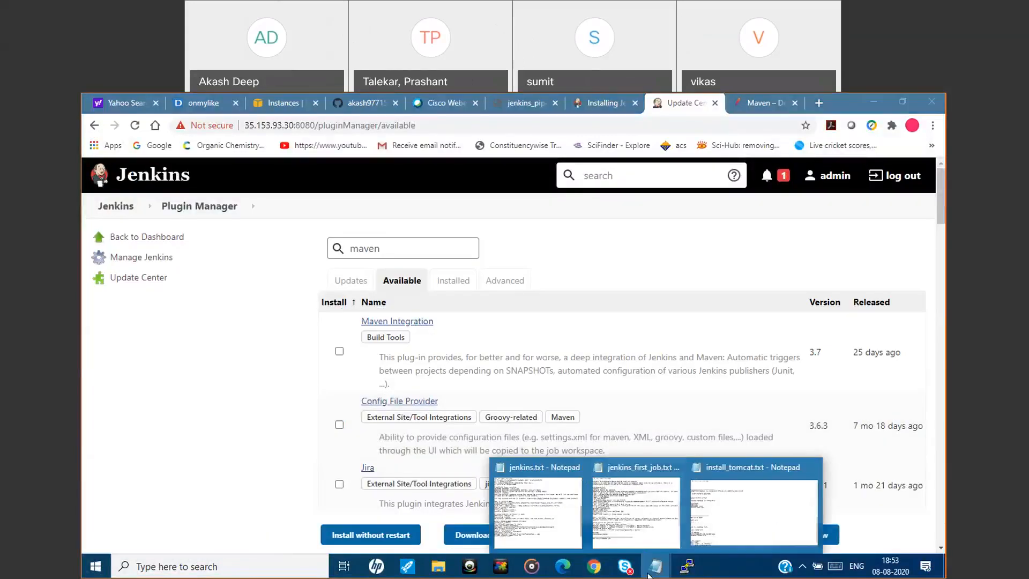
{"action": "left_click", "coordinate": [638, 525]}
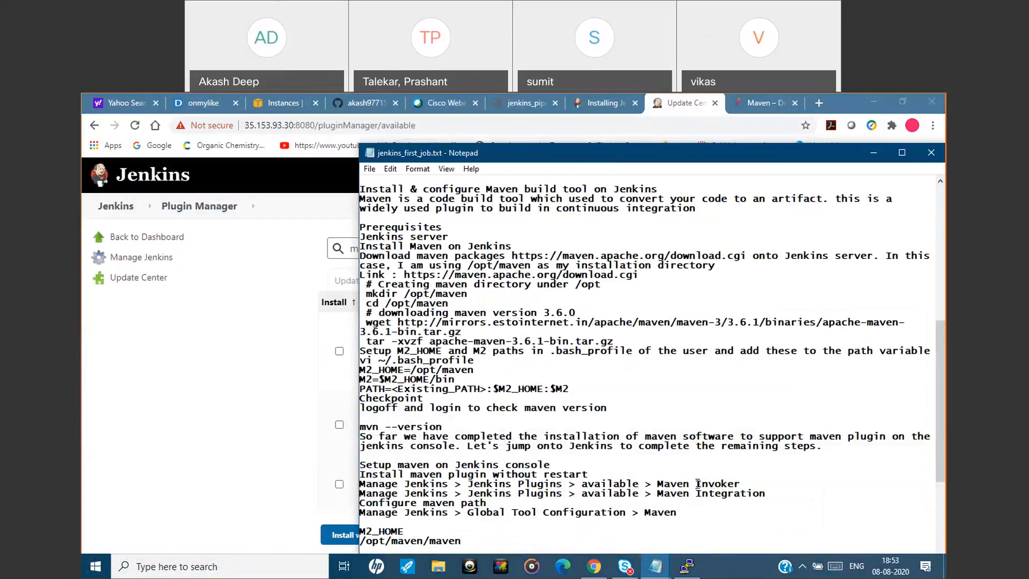
{"action": "left_click", "coordinate": [866, 155]}
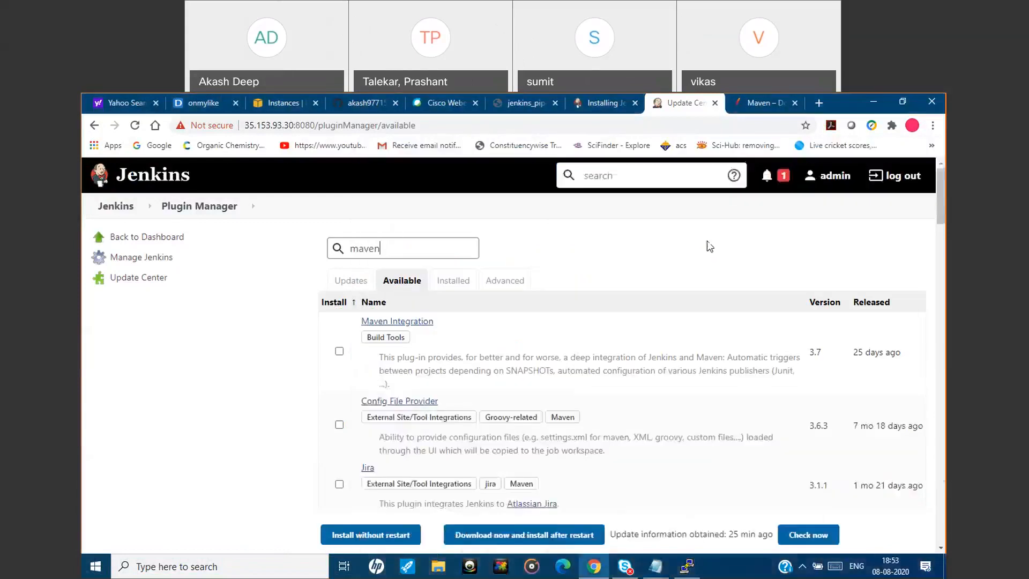
Select the Maven Integration and Maven Invoker plugins among the available ones and install them without restart.
{"action": "left_click", "coordinate": [340, 351]}
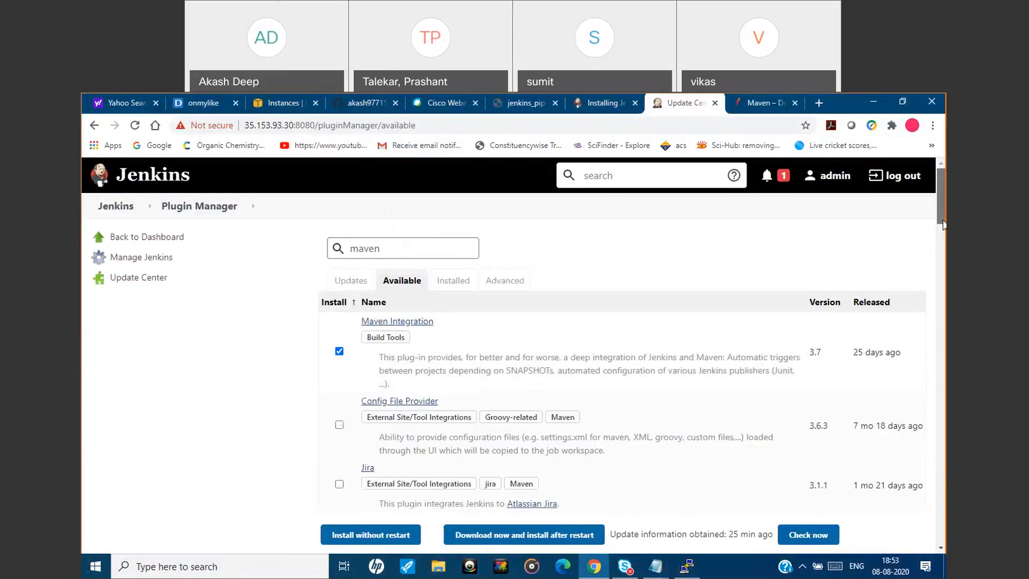
{"action": "scroll", "coordinate": [944, 242], "scroll_direction": "down", "scroll_amount": 2}
{"action": "scroll", "coordinate": [943, 242], "scroll_direction": "down", "scroll_amount": 3}
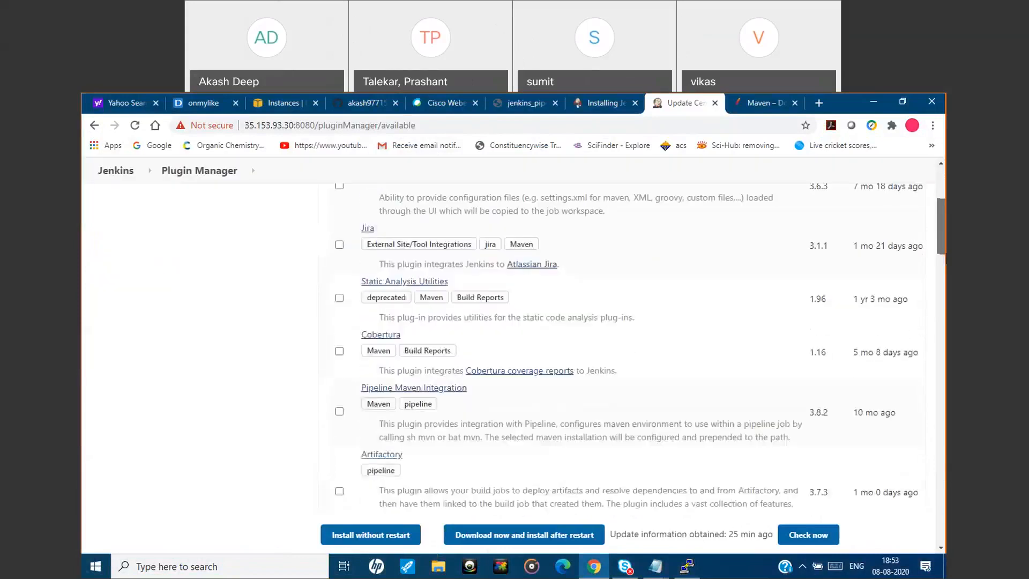
{"action": "scroll", "coordinate": [944, 266], "scroll_direction": "down", "scroll_amount": 2}
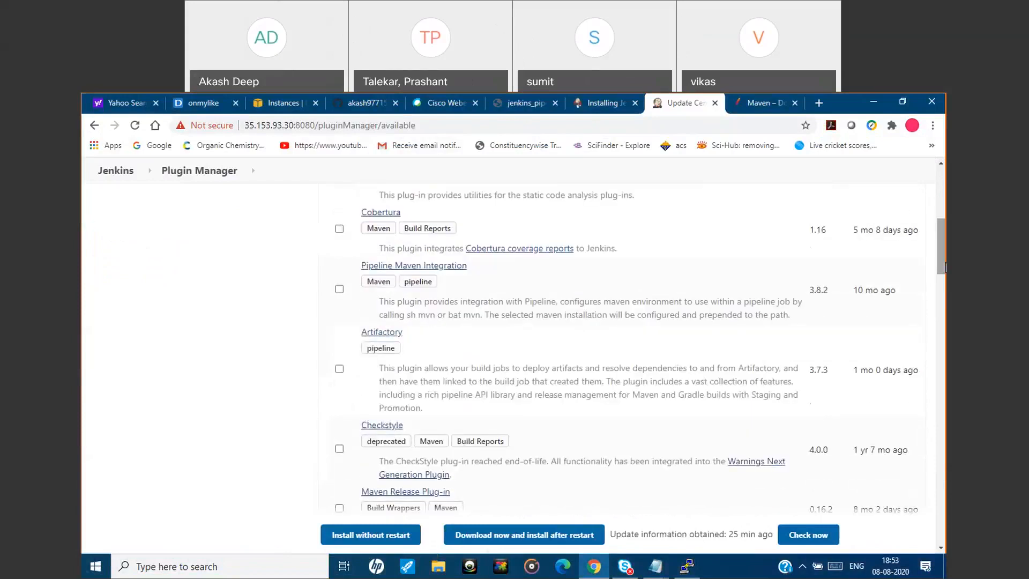
{"action": "left_click_drag", "start_coordinate": [945, 267], "coordinate": [945, 391]}
{"action": "left_click", "coordinate": [339, 388]}
{"action": "left_click", "coordinate": [382, 537]}
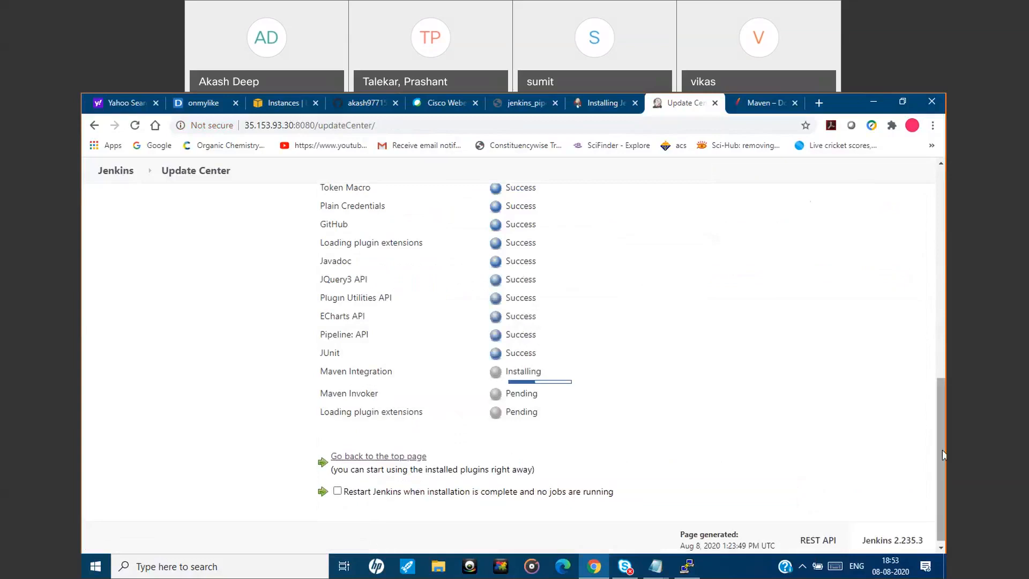
Review the plugin installation status and open Global Tool Configuration from Manage Jenkins.
{"action": "left_click_drag", "start_coordinate": [943, 449], "coordinate": [942, 419]}
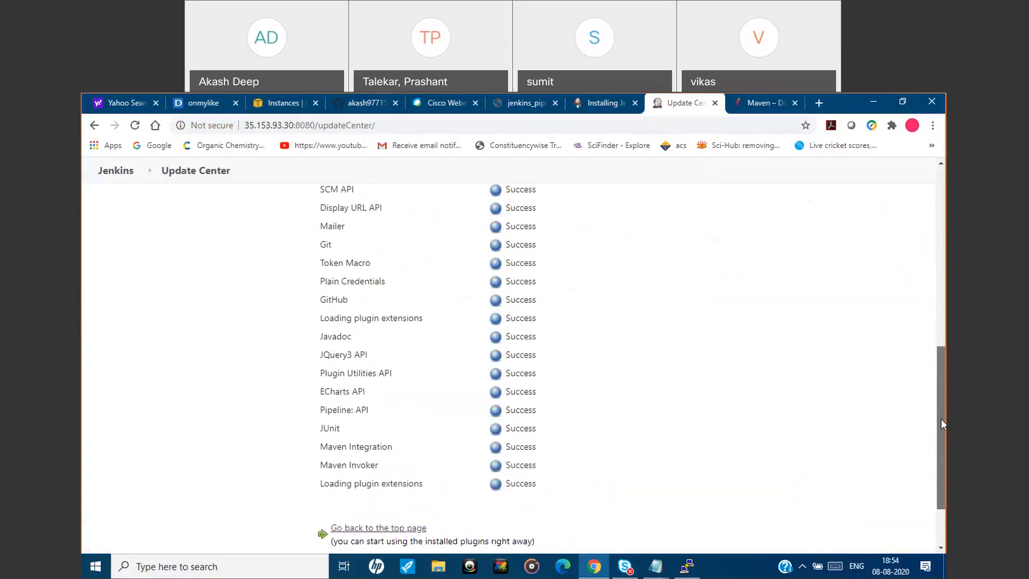
{"action": "left_click_drag", "start_coordinate": [941, 419], "coordinate": [945, 234]}
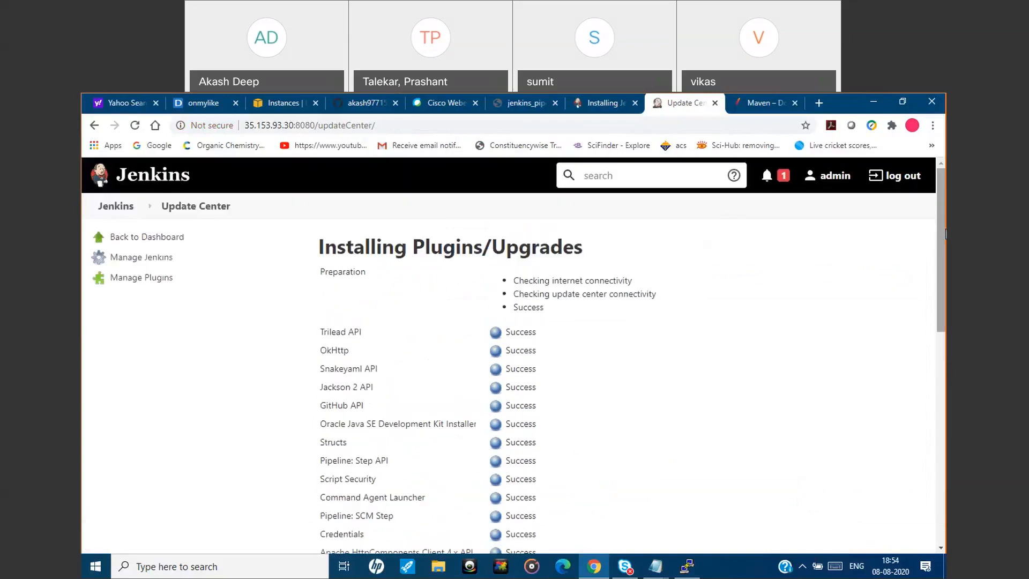
{"action": "left_click", "coordinate": [152, 261]}
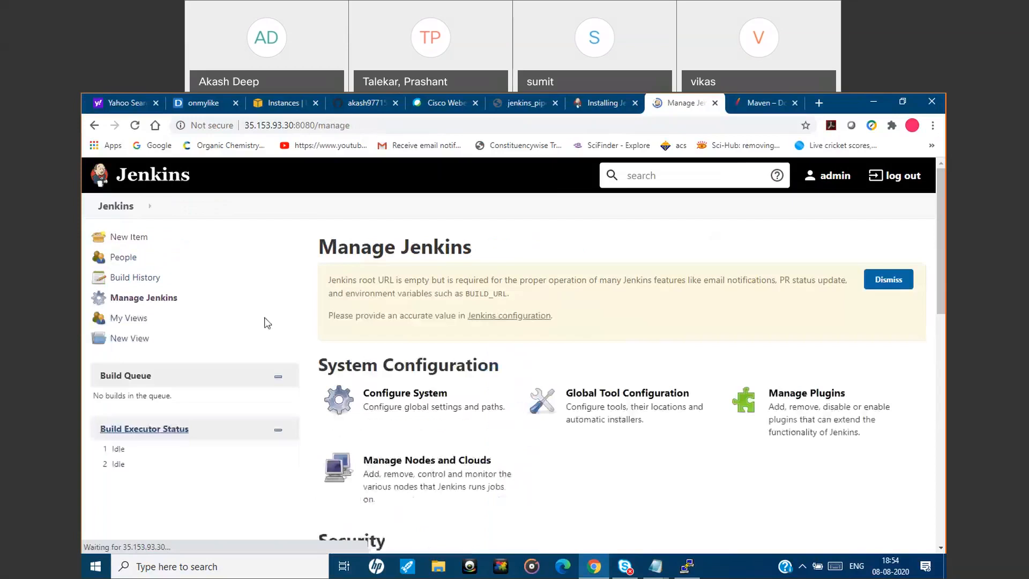
{"action": "left_click", "coordinate": [618, 408]}
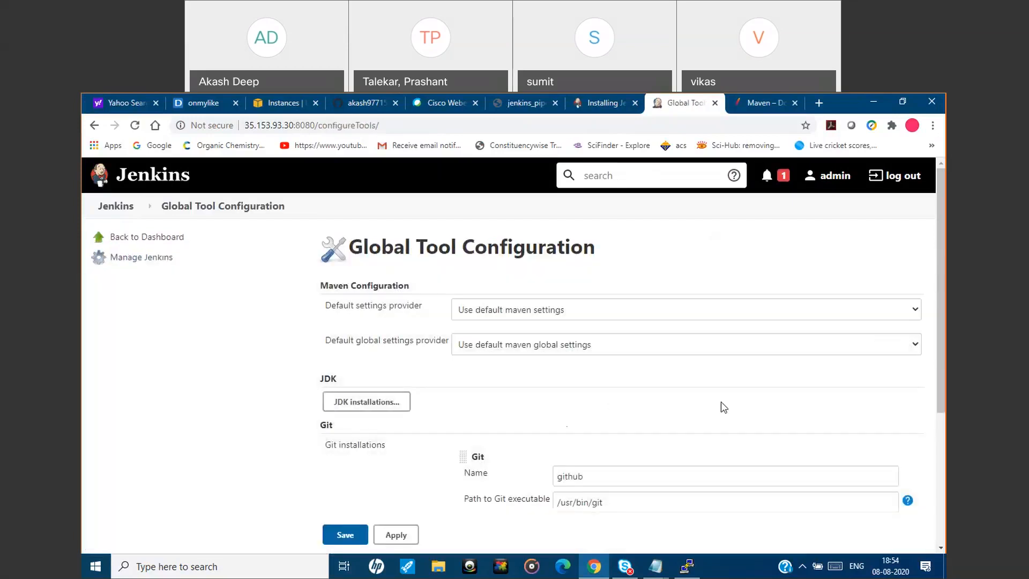
Add a new Maven installation entry in the Global Tool Configuration.
{"action": "scroll", "coordinate": [718, 406], "scroll_direction": "down", "scroll_amount": 3}
{"action": "left_click_drag", "start_coordinate": [946, 411], "coordinate": [944, 426]}
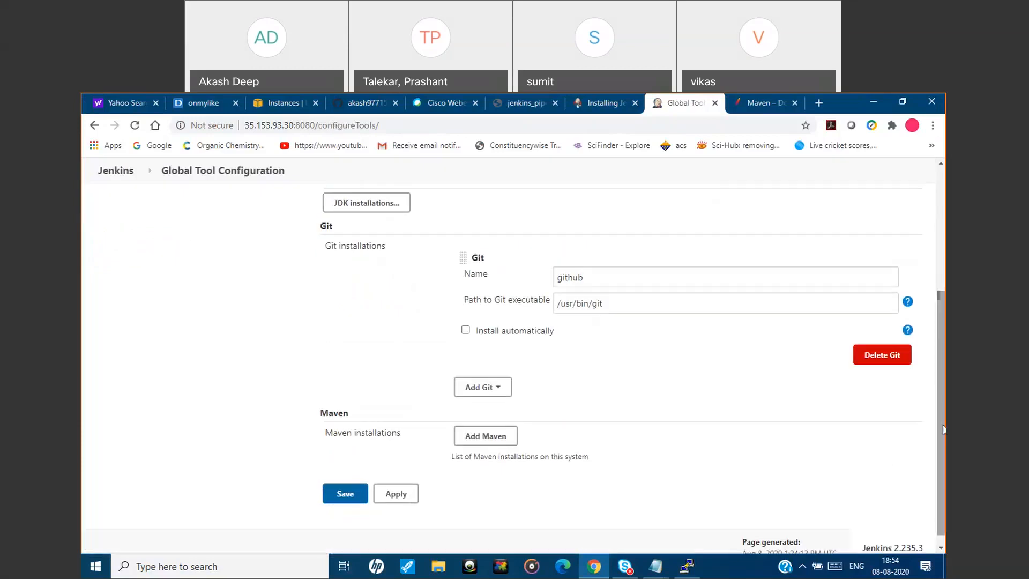
{"action": "left_click", "coordinate": [485, 436]}
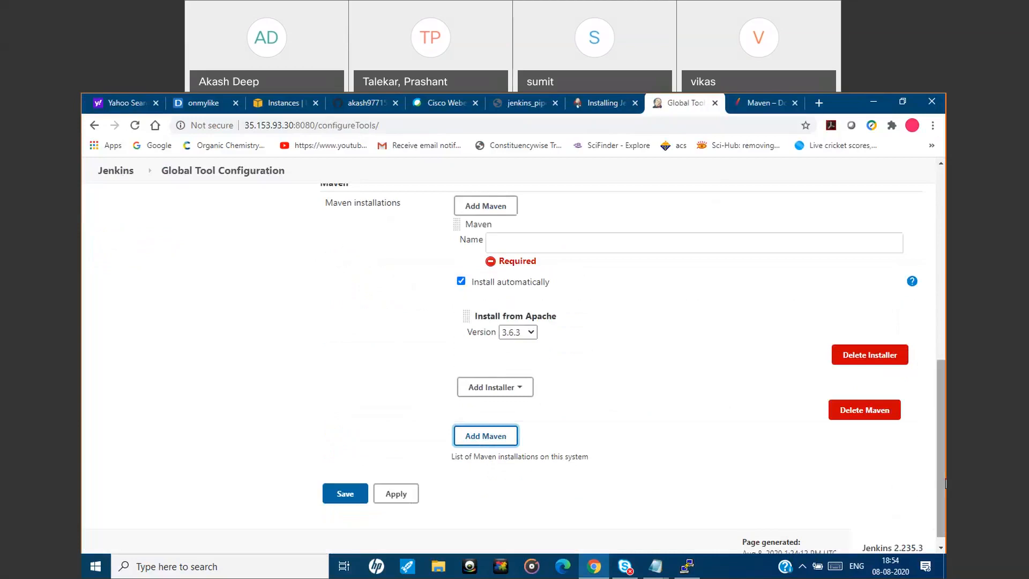
{"action": "scroll", "coordinate": [633, 349], "scroll_direction": "up", "scroll_amount": 2}
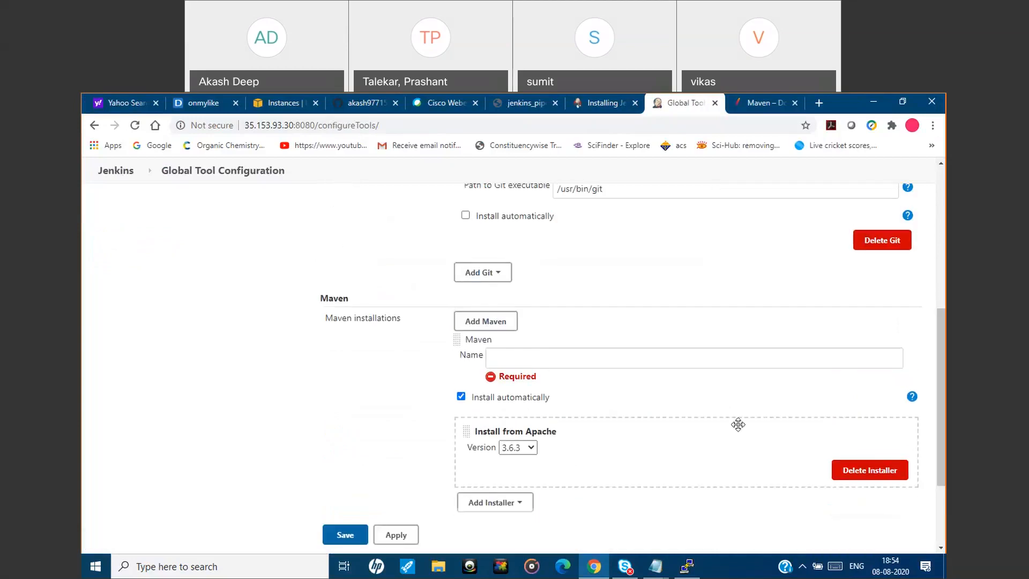
{"action": "left_click", "coordinate": [679, 363]}
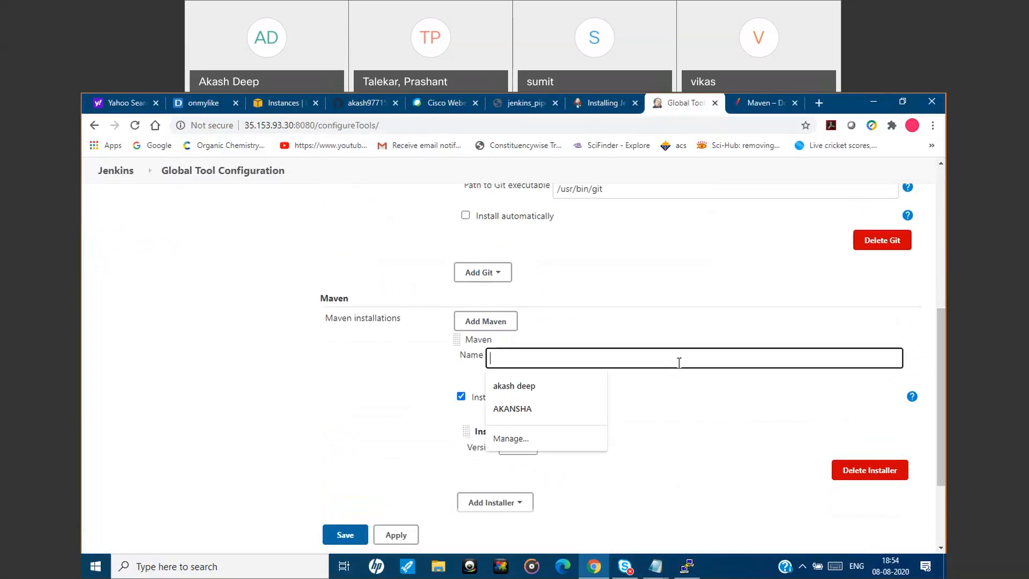
{"action": "left_click", "coordinate": [437, 387]}
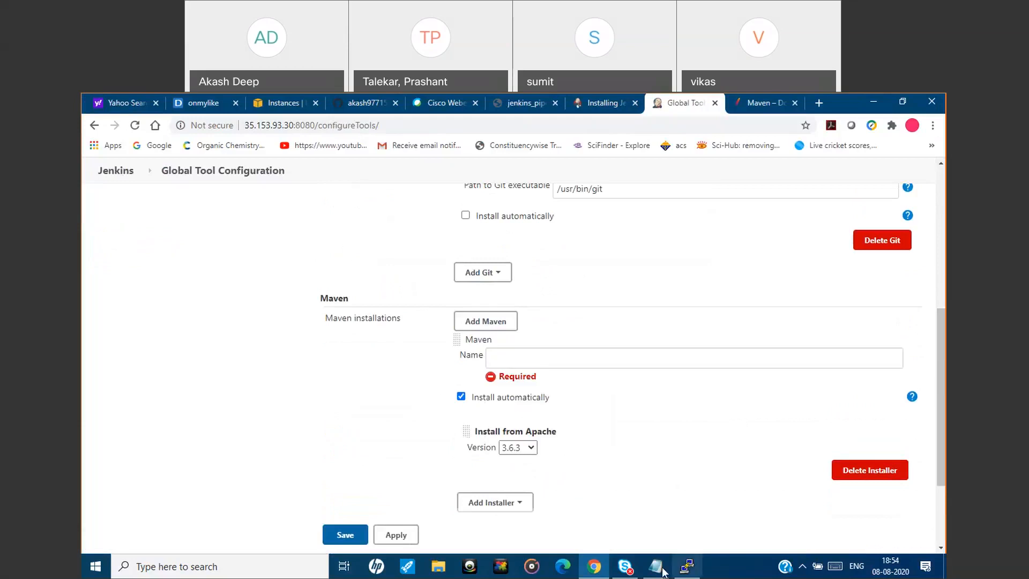
Copy the Maven path /opt/maven/maven from the jenkins_first_job.txt notes and return to the Jenkins configuration.
{"action": "mouse_move", "coordinate": [660, 569]}
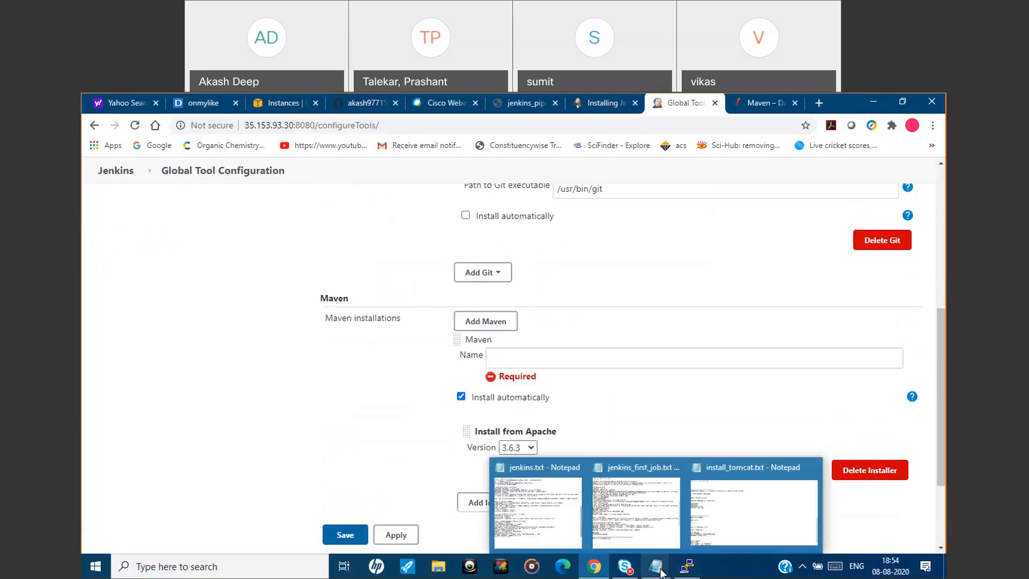
{"action": "left_click", "coordinate": [622, 508]}
{"action": "left_click_drag", "start_coordinate": [462, 541], "coordinate": [361, 543]}
{"action": "key", "text": "ctrl+c"}
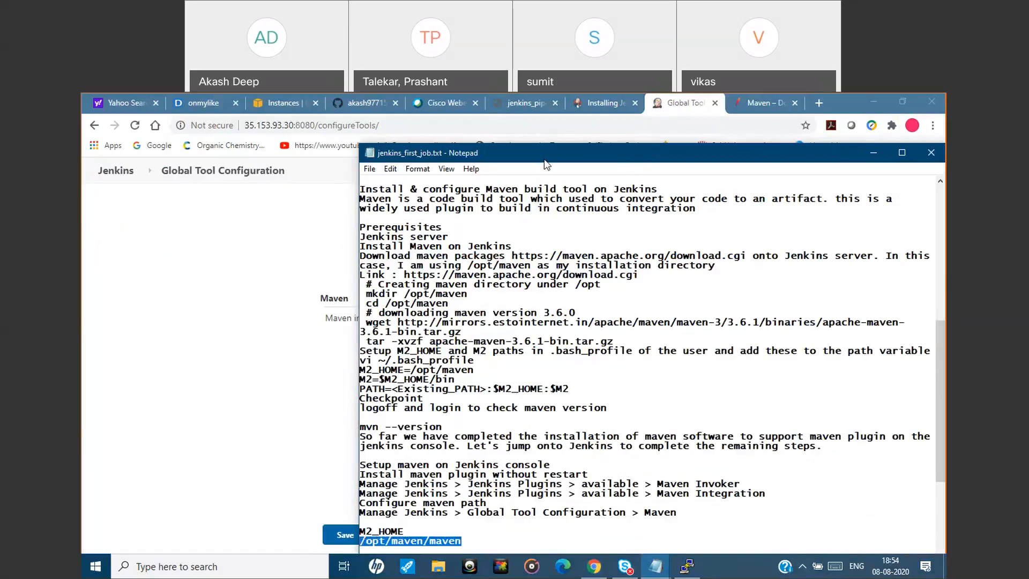
{"action": "left_click_drag", "start_coordinate": [544, 155], "coordinate": [457, 155]}
{"action": "left_click", "coordinate": [779, 150]}
Turn off automatic installation for the Maven entry and set MAVEN_HOME to /opt/maven/maven, leaving its name empty.
{"action": "left_click", "coordinate": [560, 362]}
{"action": "key", "text": "ctrl+v"}
{"action": "left_click", "coordinate": [463, 398]}
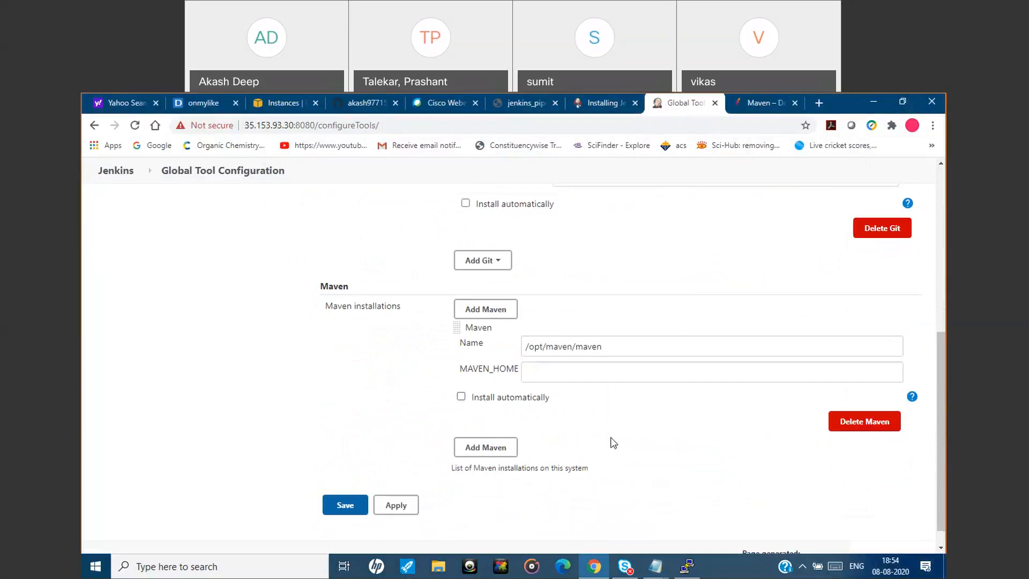
{"action": "left_click_drag", "start_coordinate": [615, 345], "coordinate": [510, 349]}
{"action": "key", "text": "ctrl+c"}
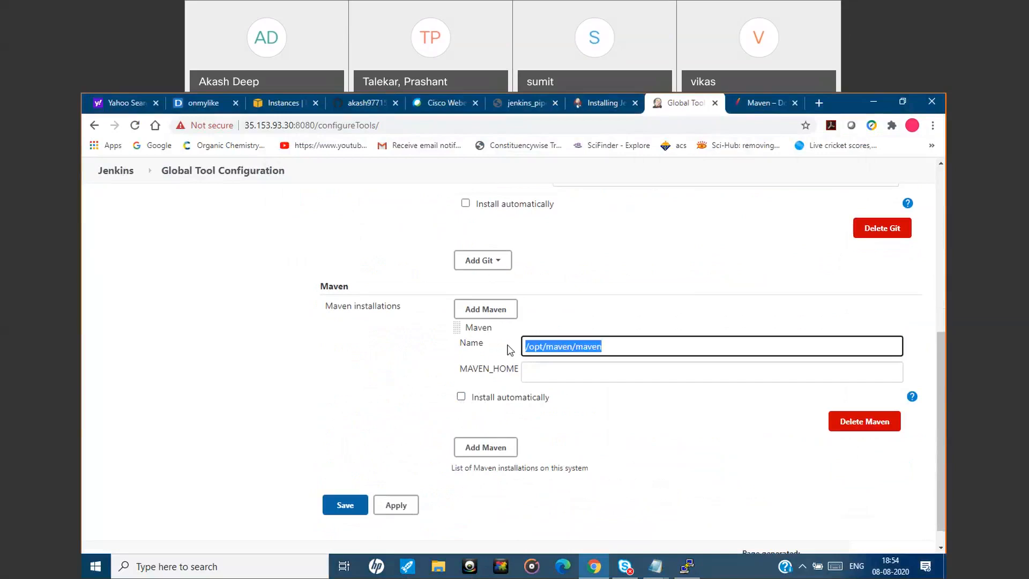
{"action": "key", "text": "BackSpace"}
{"action": "left_click", "coordinate": [551, 370]}
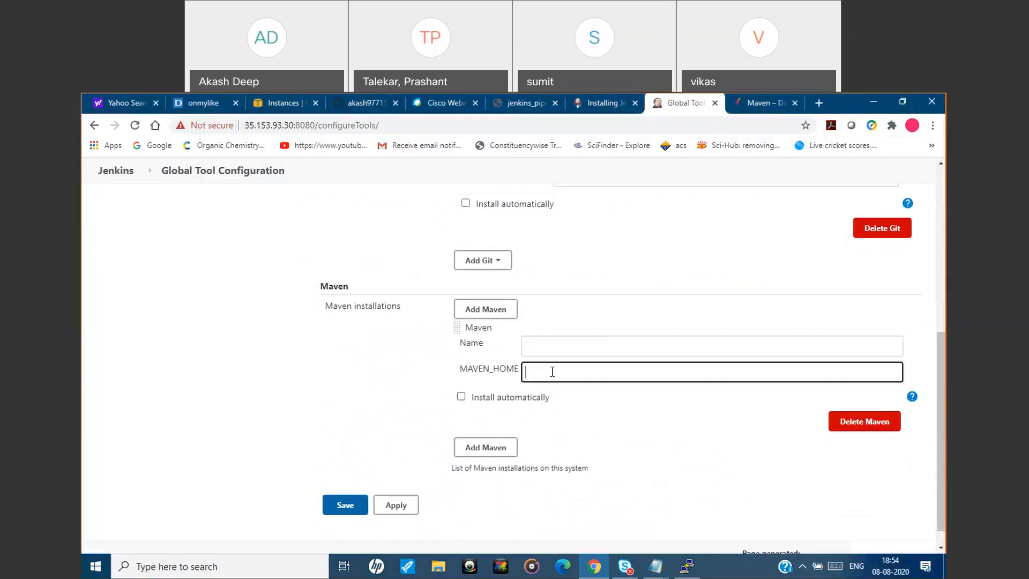
{"action": "key", "text": "ctrl+v"}
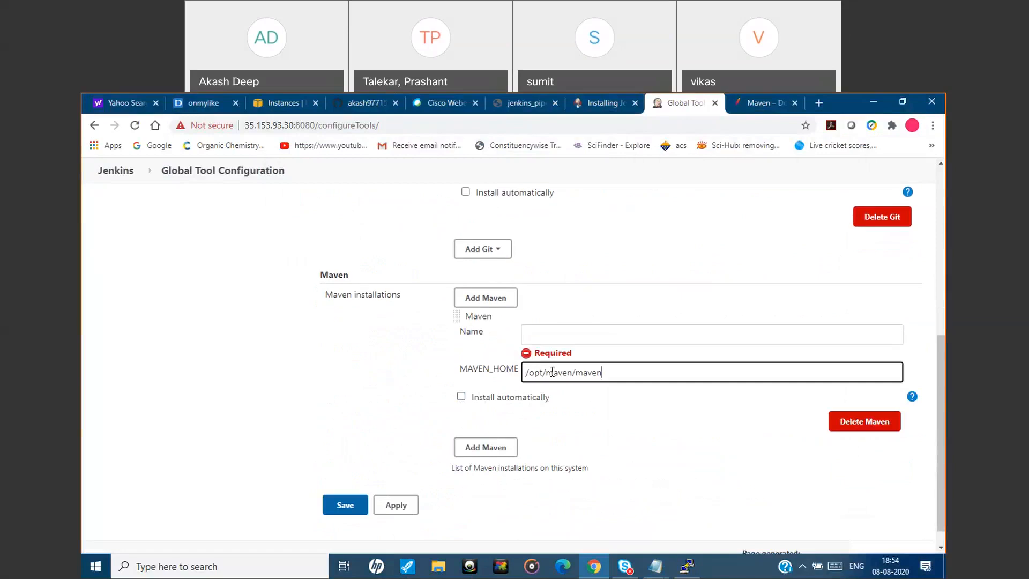
{"action": "left_click", "coordinate": [553, 336]}
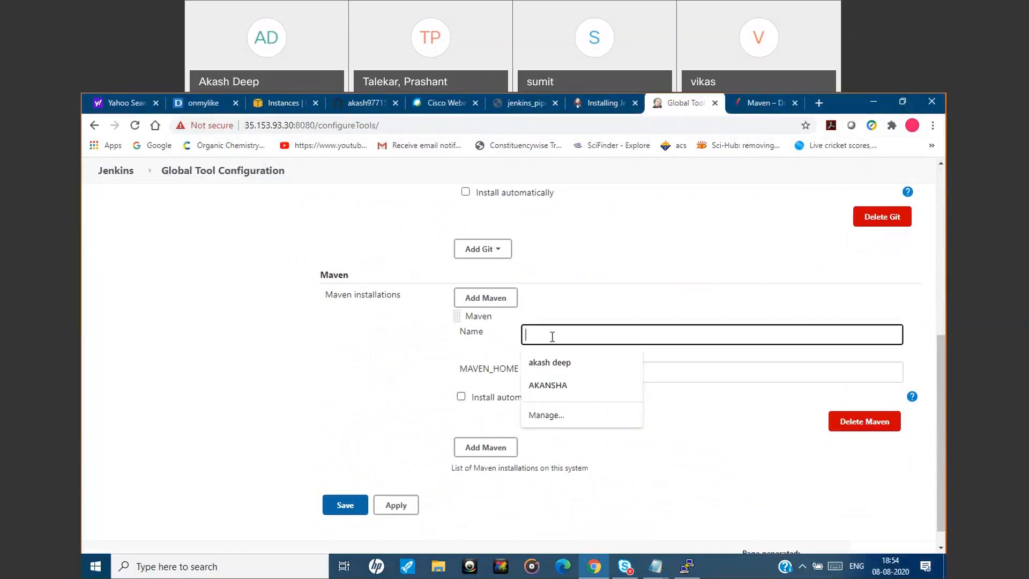
{"action": "left_click", "coordinate": [471, 343]}
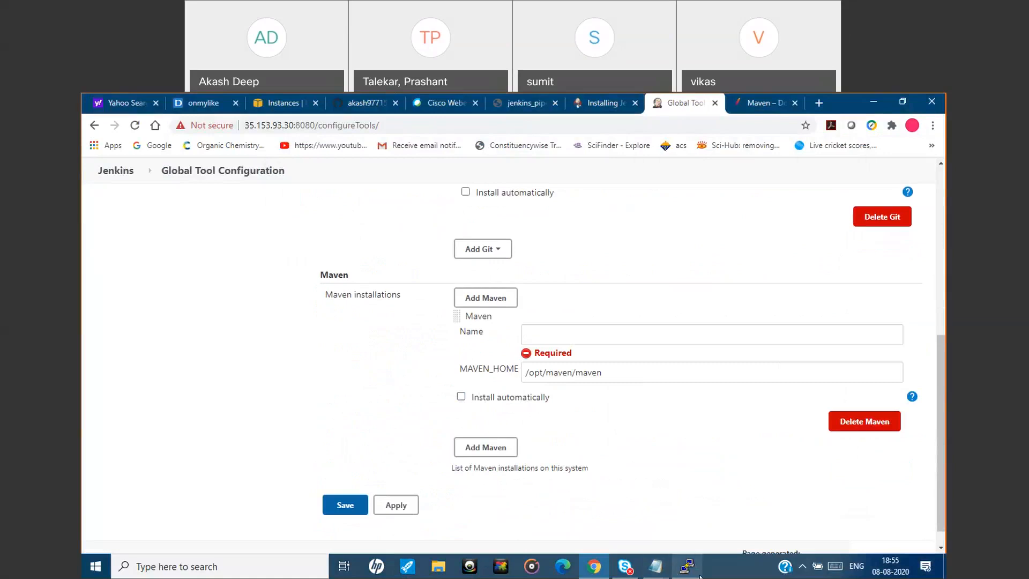
Switch to the server's terminal and print the M2 and M2_HOME environment variables to check the Maven paths.
{"action": "mouse_move", "coordinate": [687, 566]}
{"action": "left_click", "coordinate": [693, 532]}
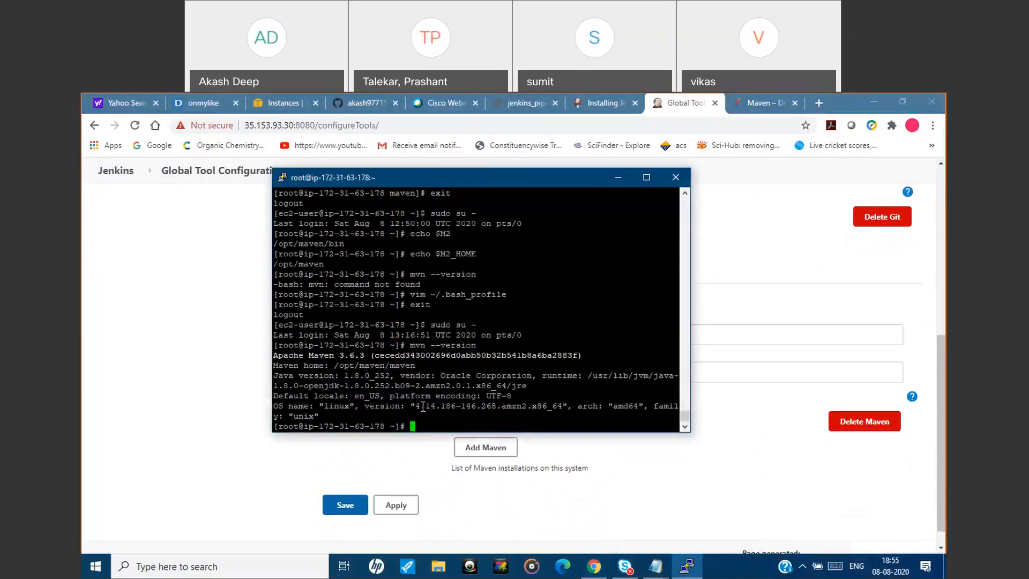
{"action": "type", "text": "echo $M2"}
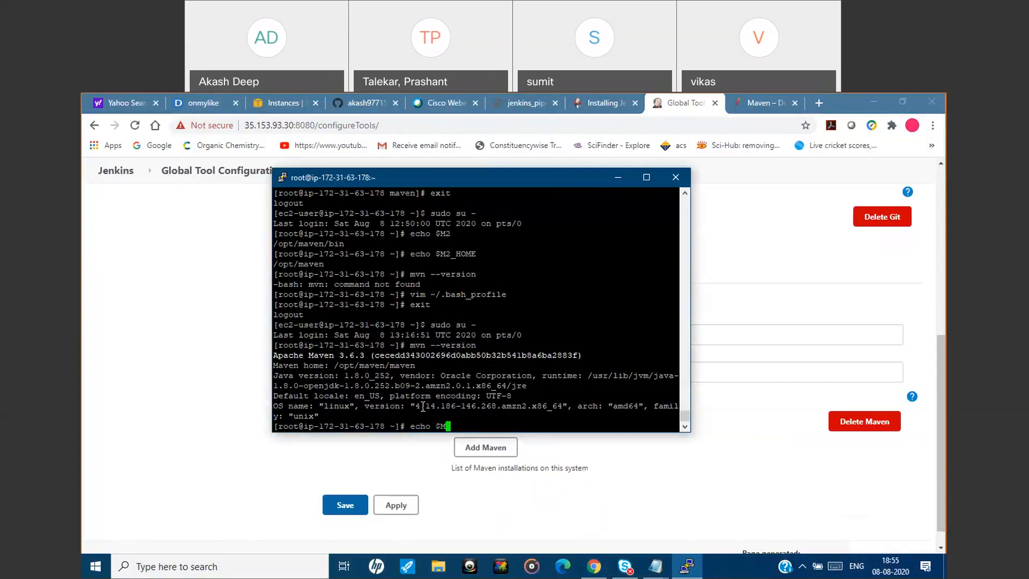
{"action": "key", "text": "Return"}
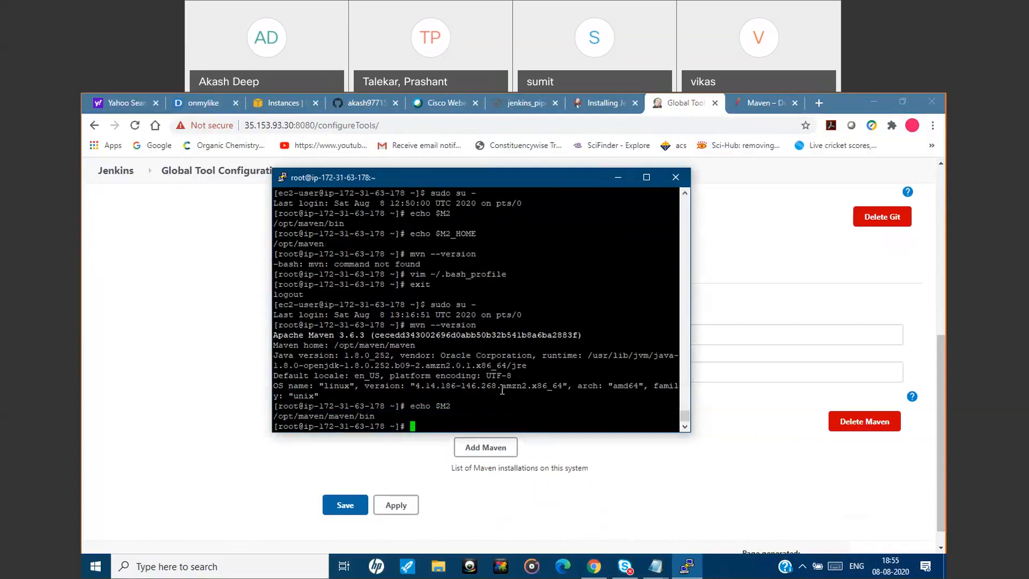
{"action": "type", "text": "echo $M2_HOME"}
{"action": "key", "text": "Return"}
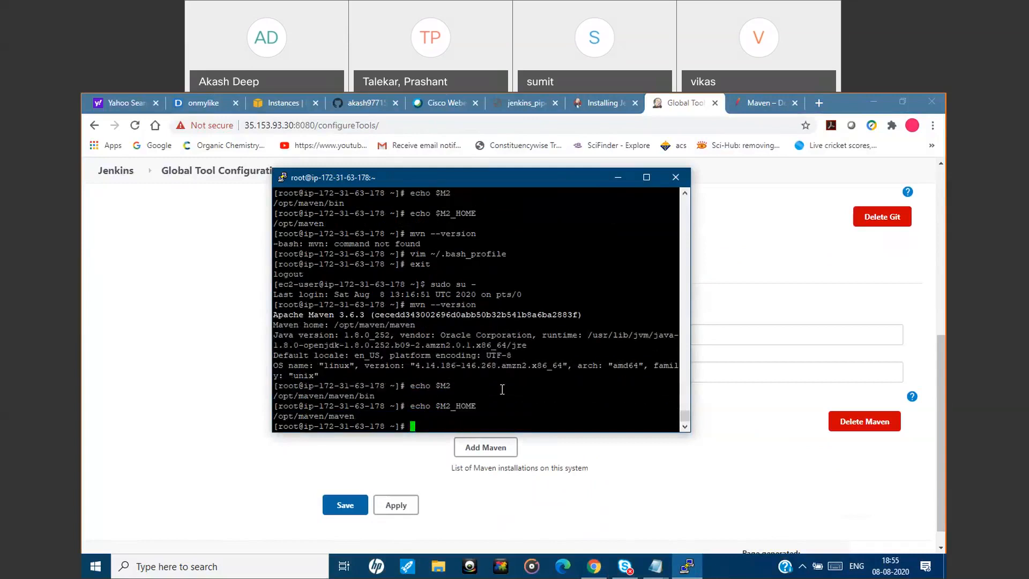
{"action": "left_click", "coordinate": [620, 183]}
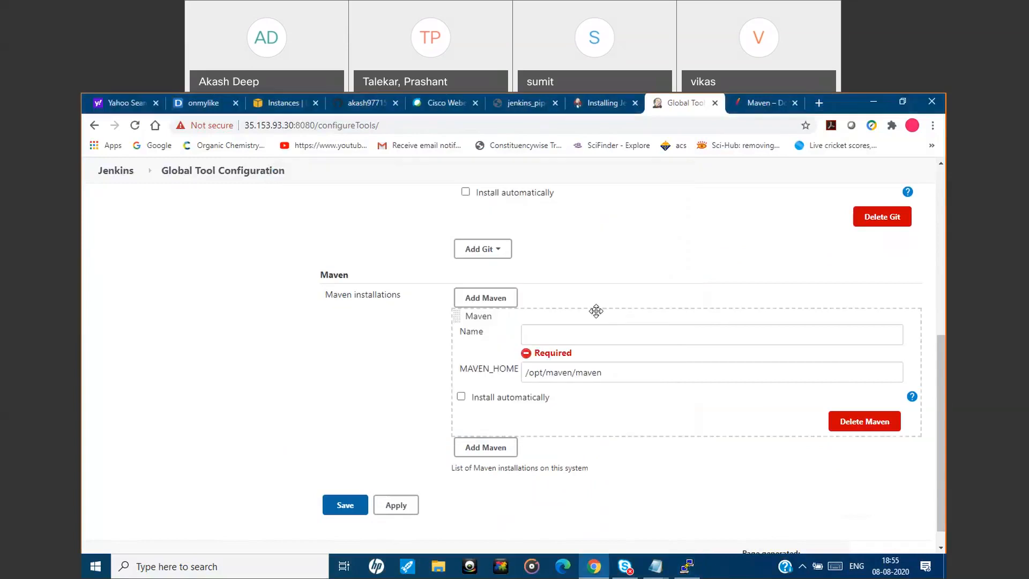
Name the Maven installation M2_HOME and check the name against the variable printed in the server's terminal.
{"action": "left_click", "coordinate": [579, 333]}
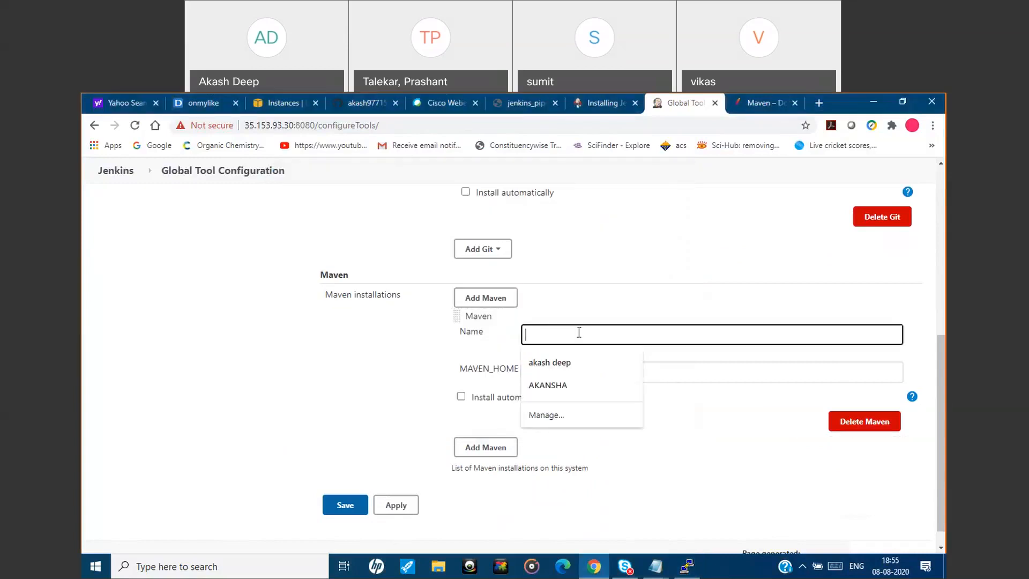
{"action": "type", "text": "M2"}
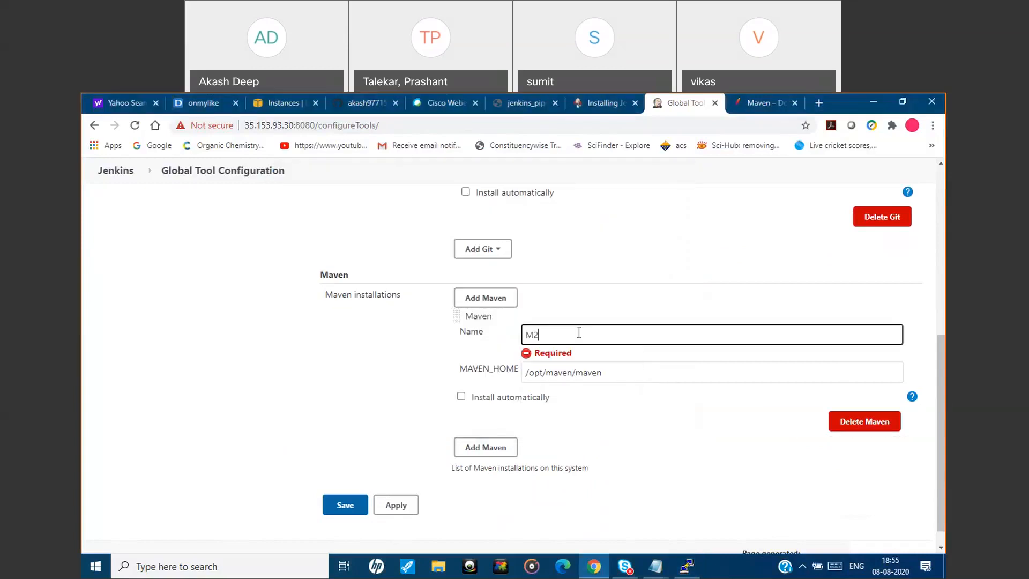
{"action": "type", "text": "_HOME"}
{"action": "left_click", "coordinate": [691, 572]}
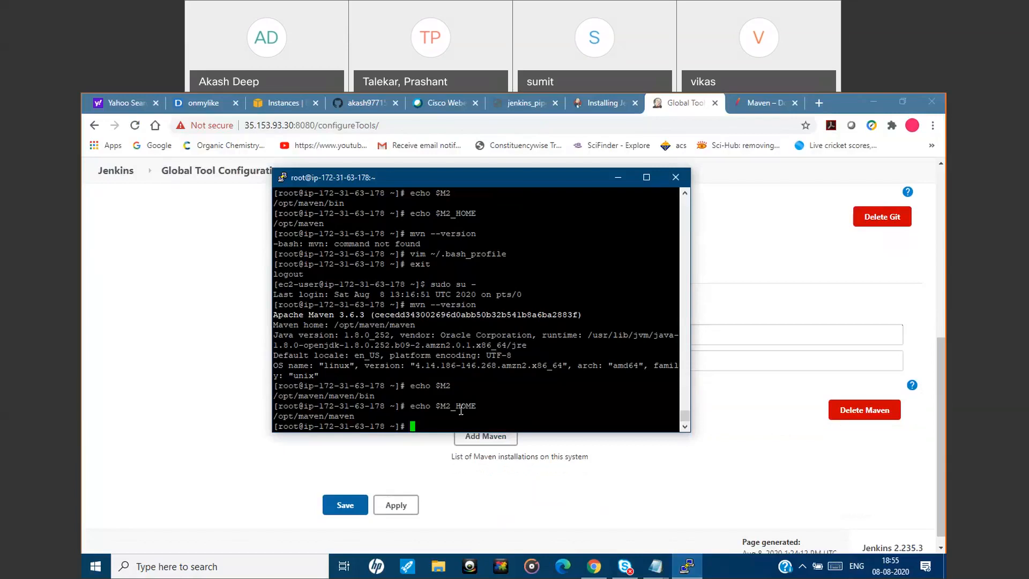
{"action": "left_click", "coordinate": [621, 179]}
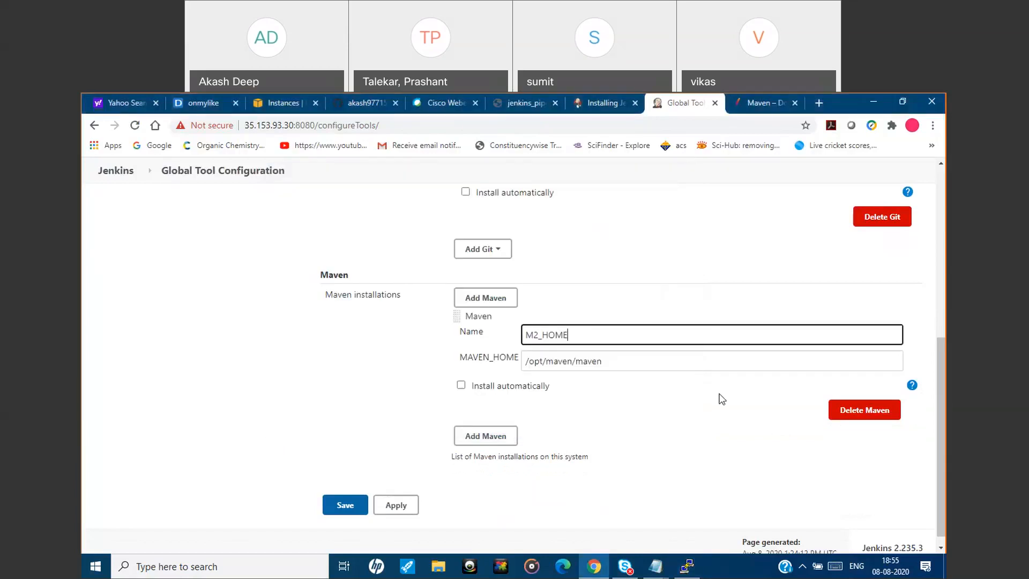
Apply and save the Global Tool Configuration, and return to the Jenkins dashboard.
{"action": "left_click", "coordinate": [399, 507]}
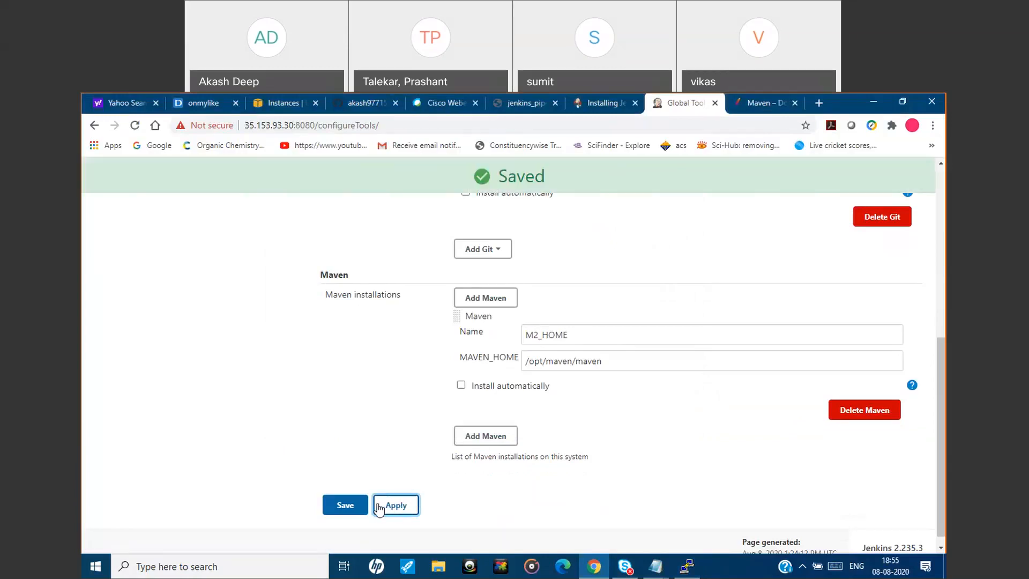
{"action": "left_click", "coordinate": [345, 505]}
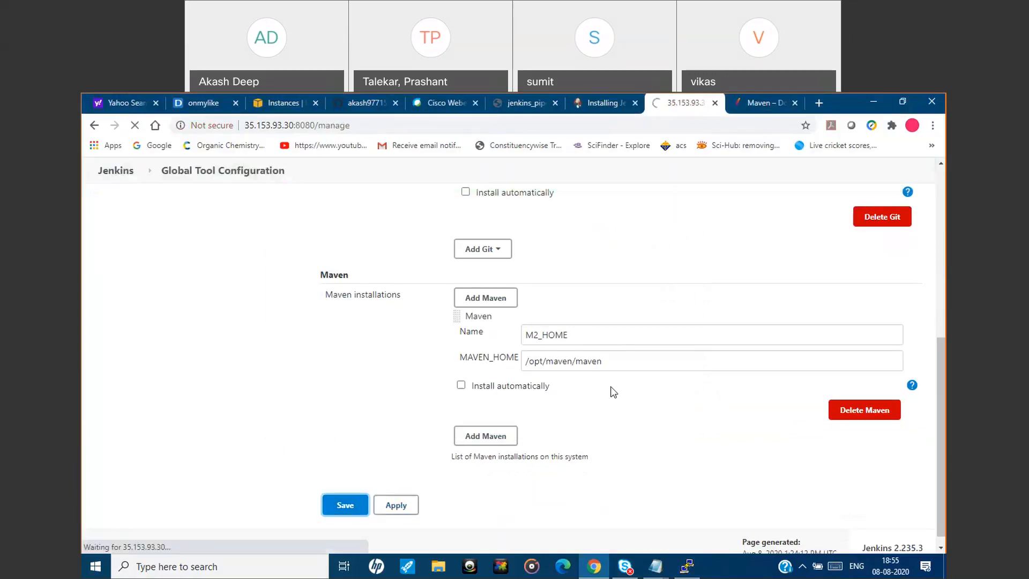
{"action": "left_click", "coordinate": [611, 393]}
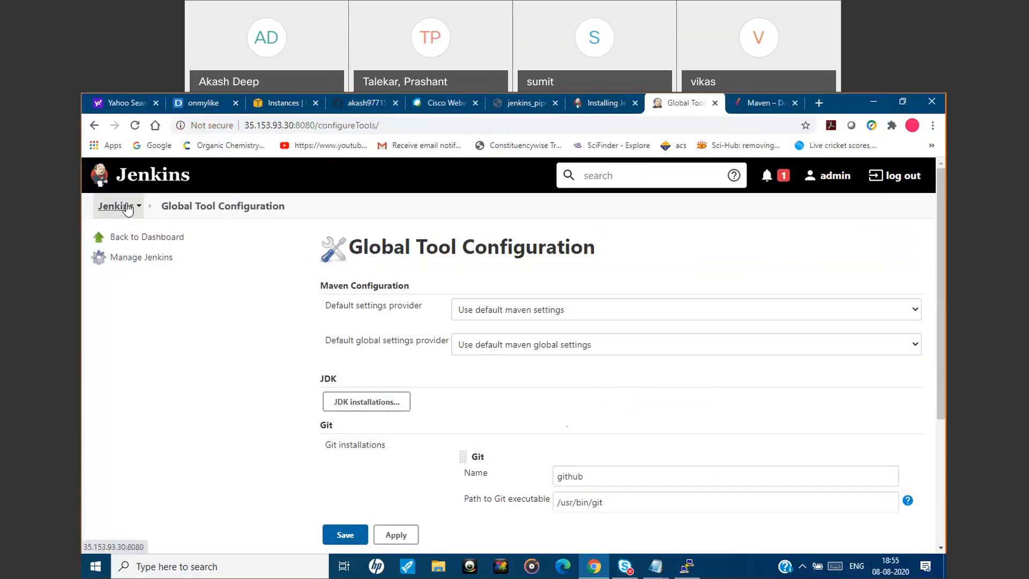
{"action": "left_click", "coordinate": [126, 208]}
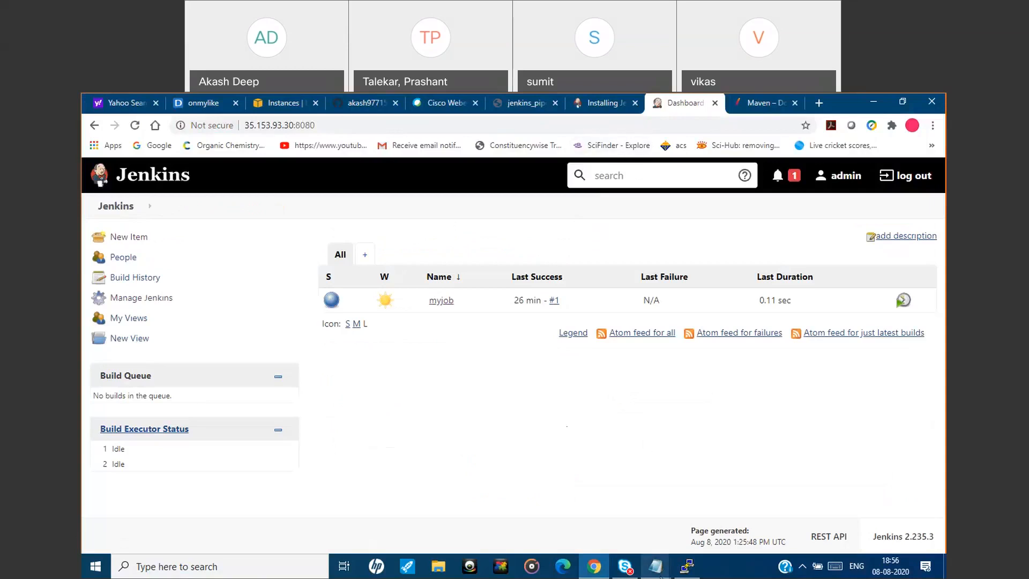
Read the section on building the first Maven job in the jenkins_first_job.txt notes and return to Jenkins.
{"action": "mouse_move", "coordinate": [661, 576]}
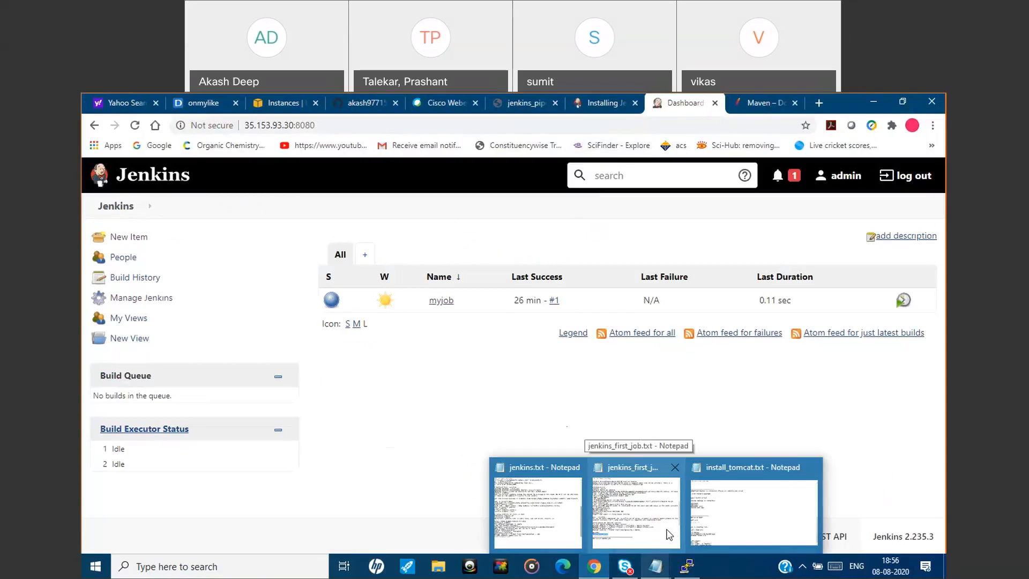
{"action": "left_click", "coordinate": [645, 527]}
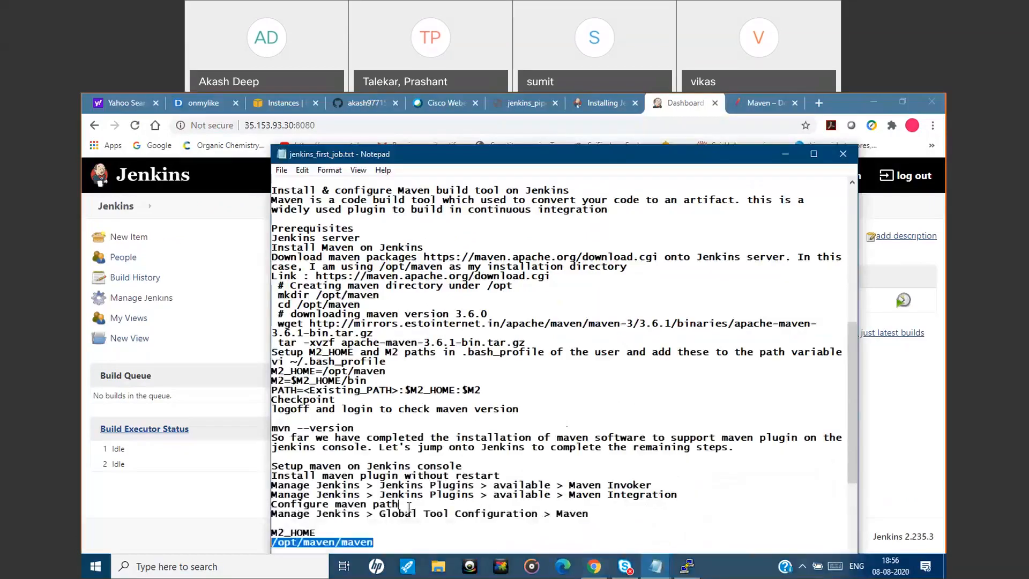
{"action": "left_click", "coordinate": [409, 508]}
{"action": "scroll", "coordinate": [409, 508], "scroll_direction": "down", "scroll_amount": 1}
{"action": "scroll", "coordinate": [409, 508], "scroll_direction": "down", "scroll_amount": 3}
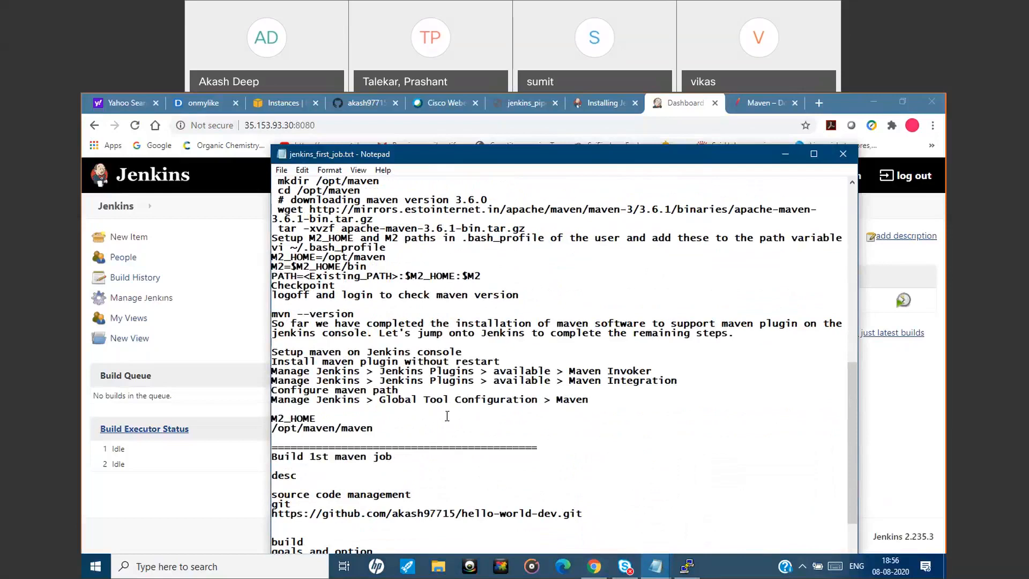
{"action": "left_click", "coordinate": [784, 155]}
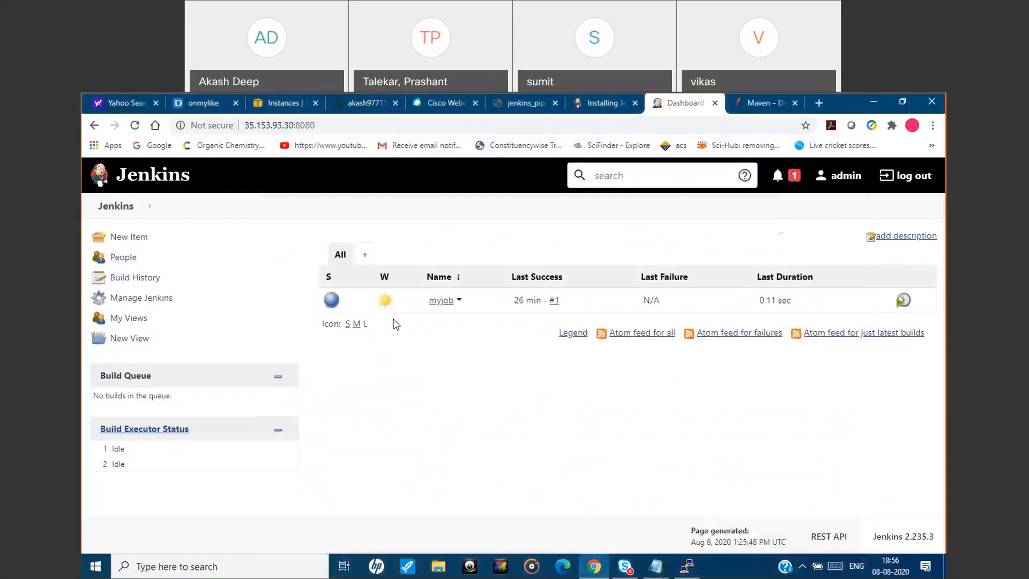
Create a new Jenkins item named mavenjob as a Maven project.
{"action": "left_click", "coordinate": [134, 241]}
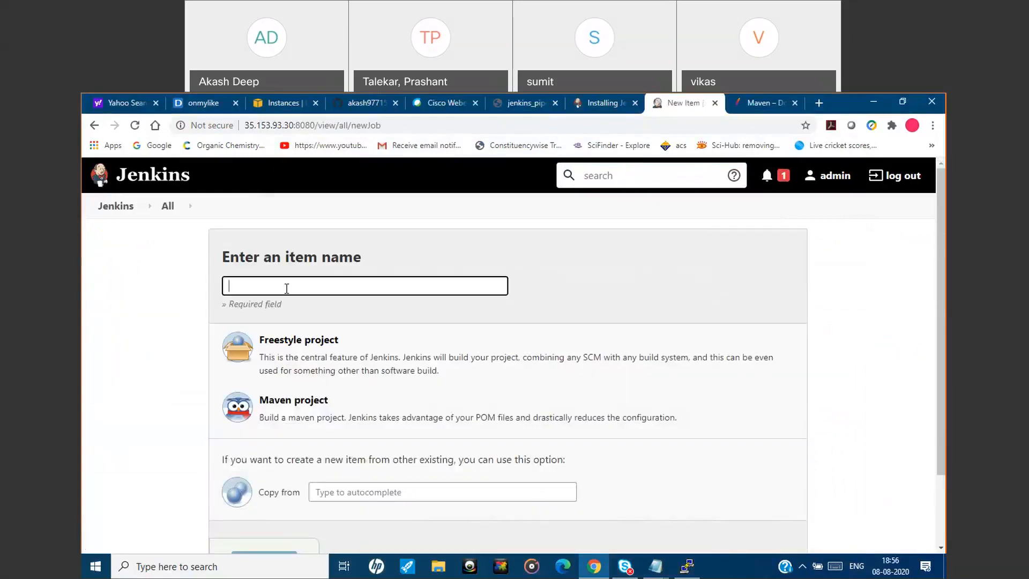
{"action": "type", "text": "mavenjob"}
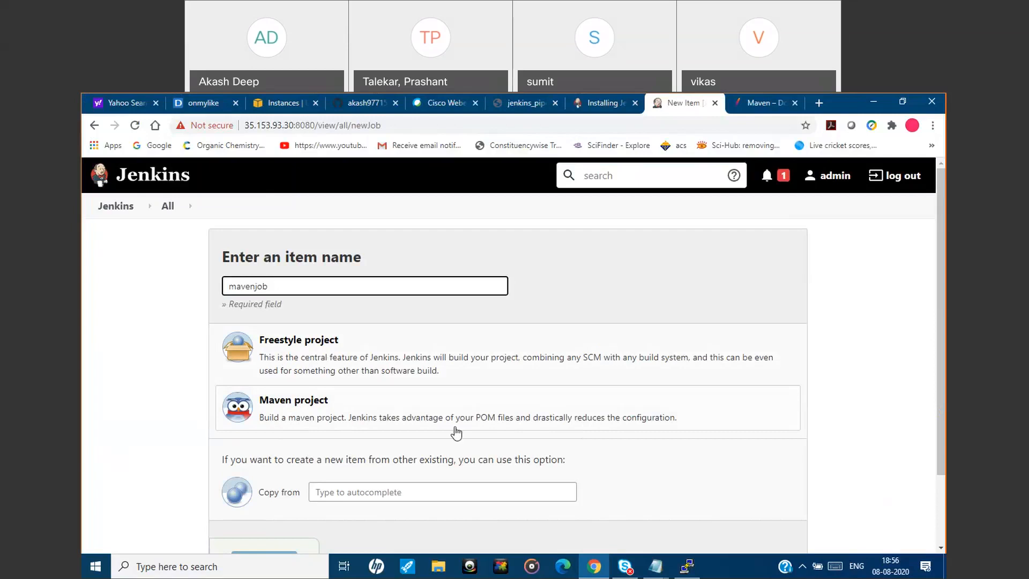
{"action": "left_click", "coordinate": [366, 423]}
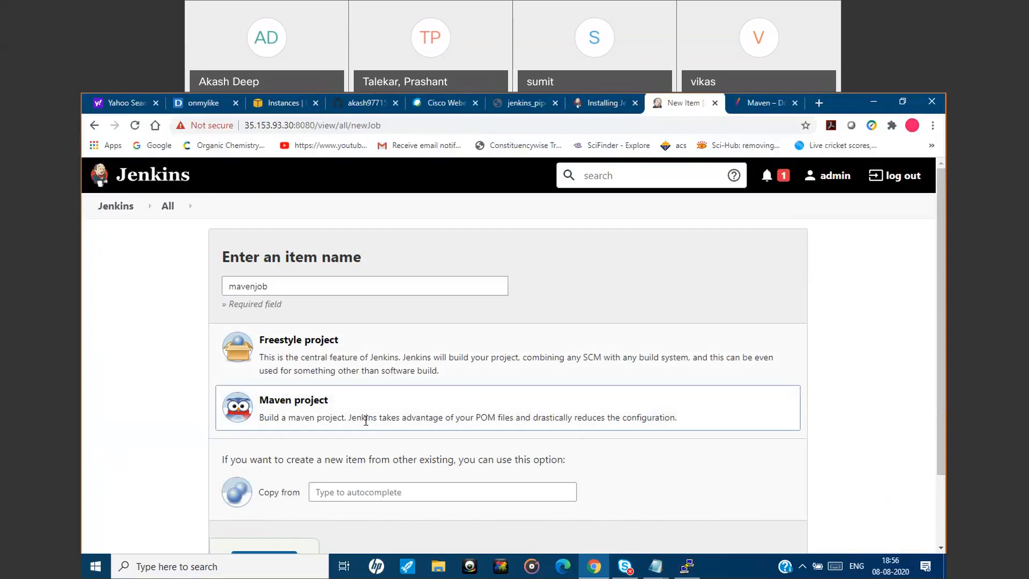
{"action": "scroll", "coordinate": [548, 443], "scroll_direction": "down", "scroll_amount": 2}
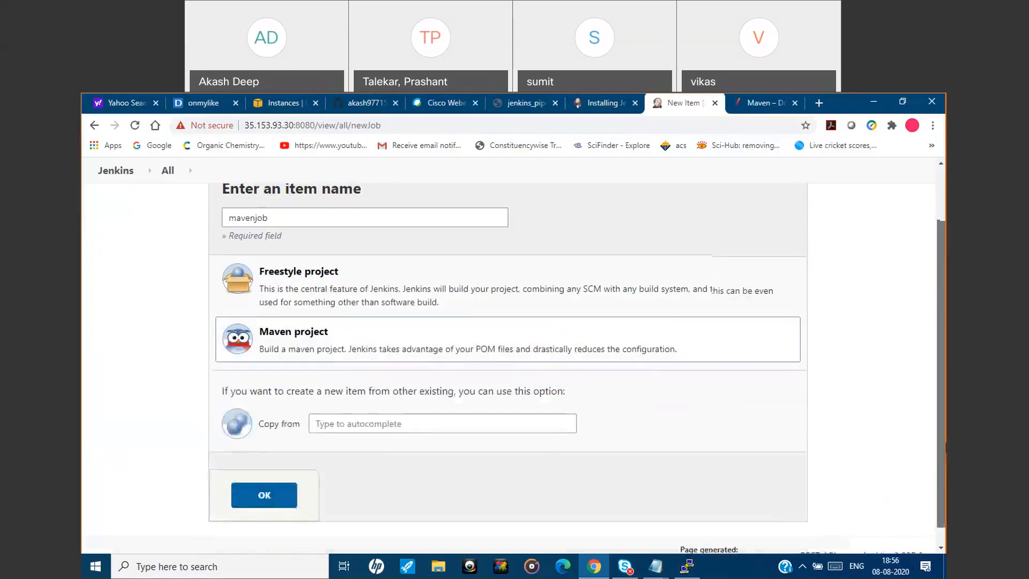
{"action": "left_click", "coordinate": [293, 494]}
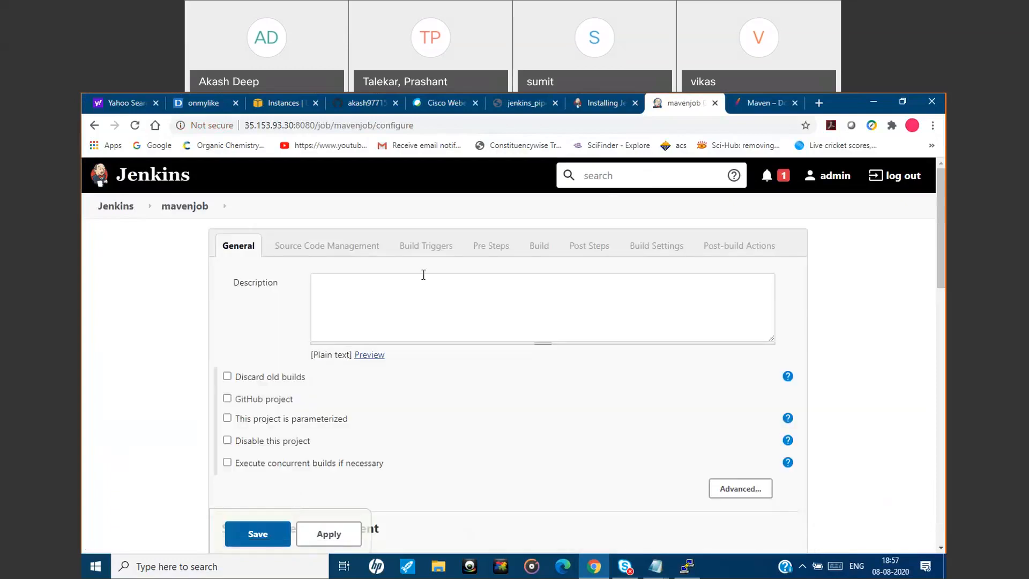
Enter "maven job config" as the description of mavenjob.
{"action": "left_click", "coordinate": [403, 297]}
{"action": "type", "text": "maven jo"}
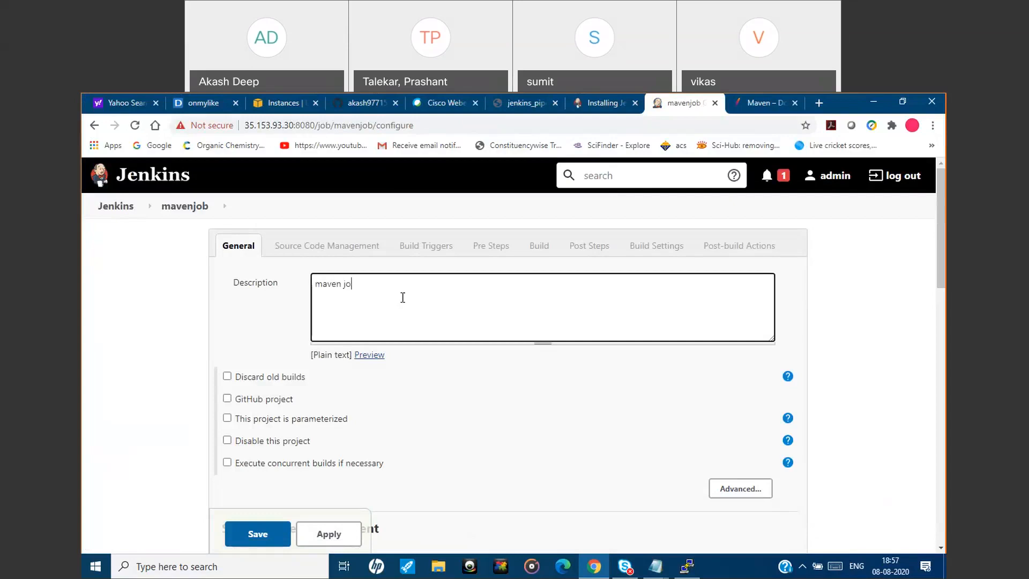
{"action": "type", "text": "b config"}
Choose Git as the source code management for mavenjob.
{"action": "left_click_drag", "start_coordinate": [942, 275], "coordinate": [942, 320]}
{"action": "scroll", "coordinate": [428, 375], "scroll_direction": "down", "scroll_amount": 1}
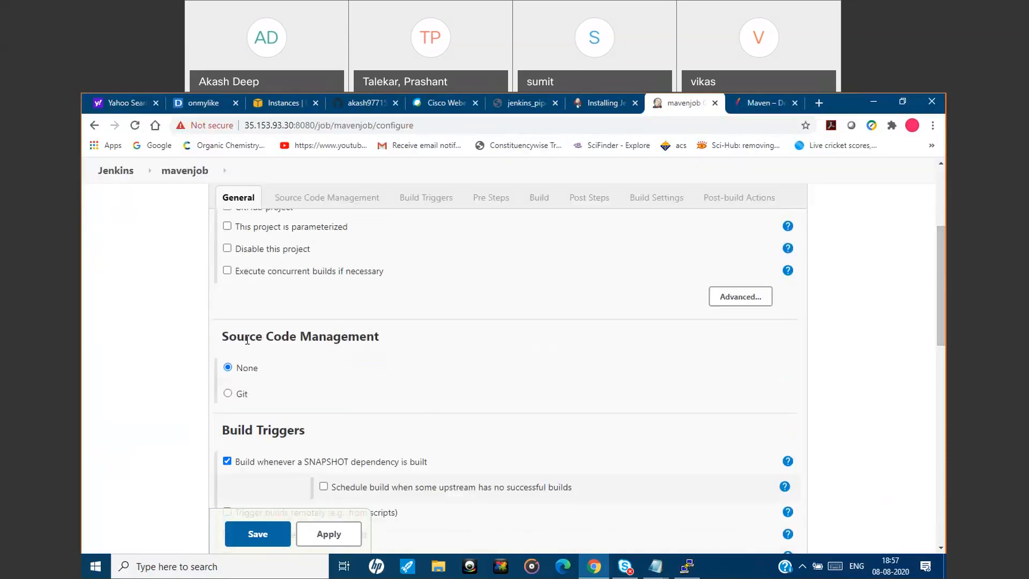
{"action": "left_click", "coordinate": [229, 394]}
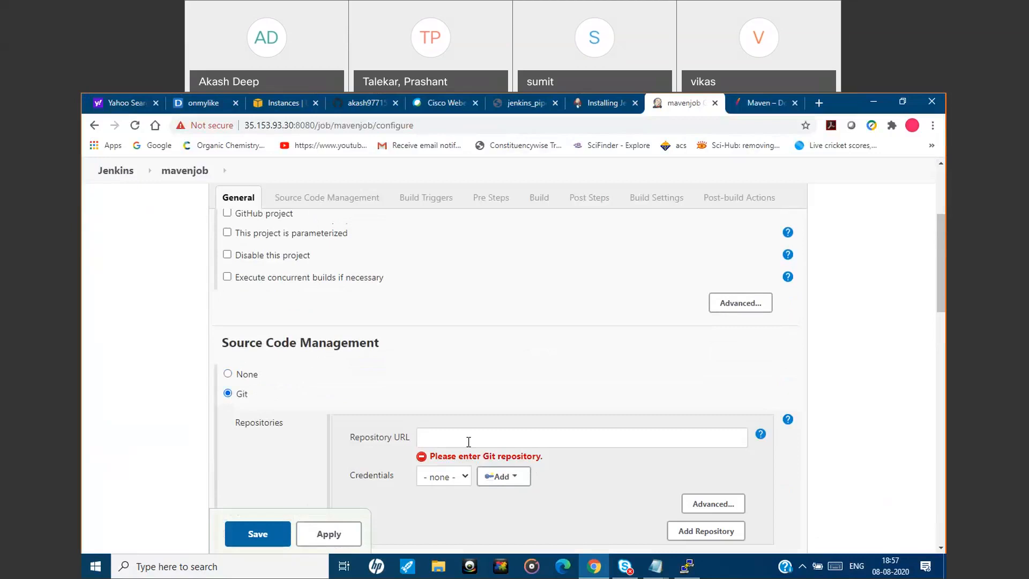
{"action": "left_click", "coordinate": [489, 480]}
Look through the hello-world-dev repository's settings and Secrets page on GitHub, and return to the Jenkins job configuration.
{"action": "left_click", "coordinate": [358, 105]}
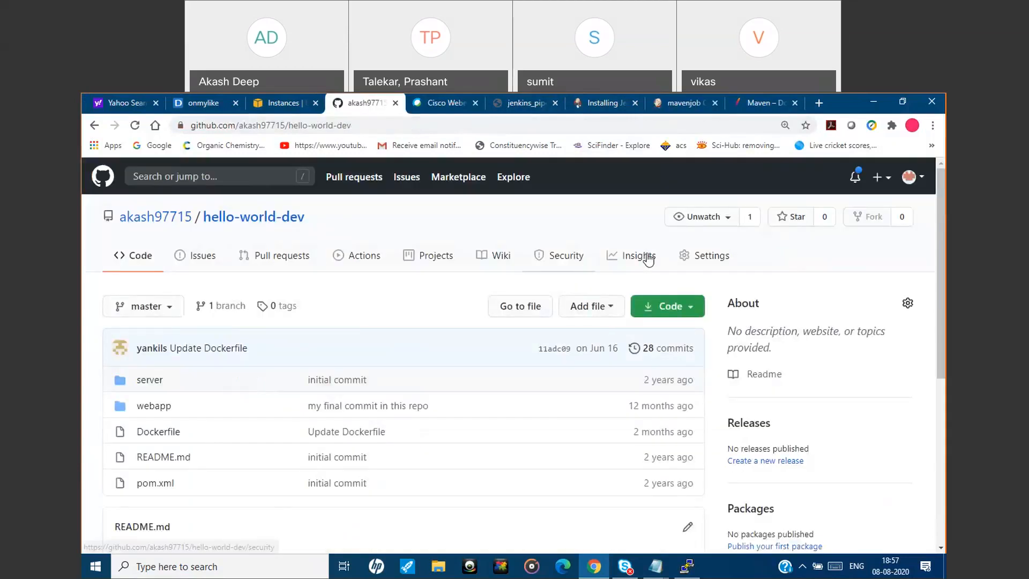
{"action": "left_click", "coordinate": [711, 262]}
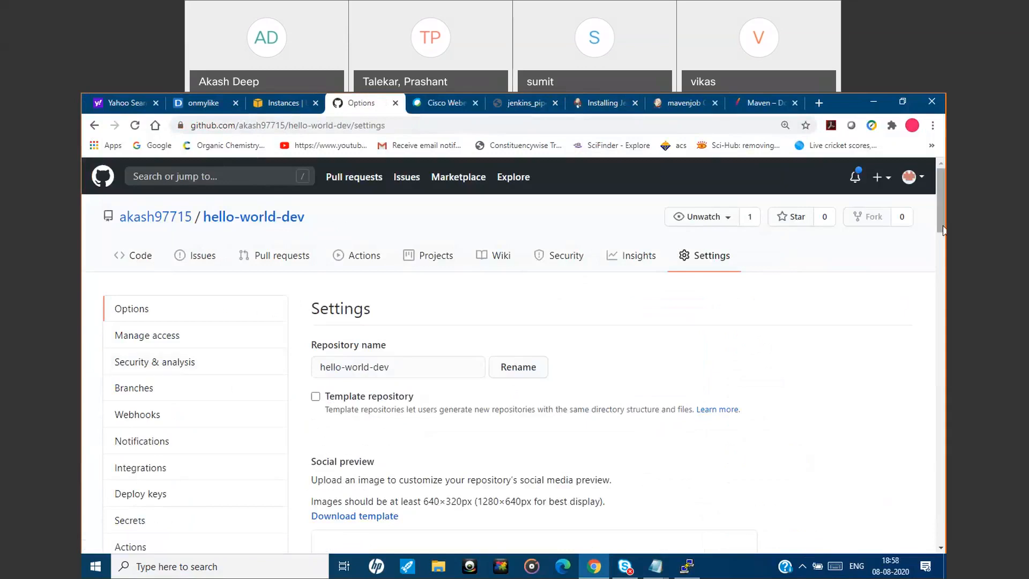
{"action": "left_click_drag", "start_coordinate": [944, 236], "coordinate": [945, 258]}
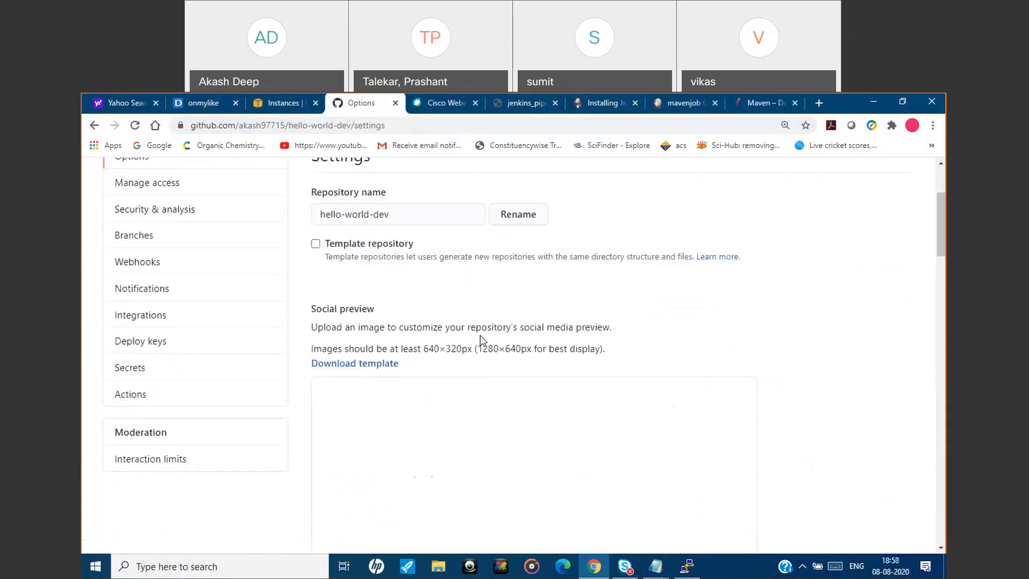
{"action": "left_click", "coordinate": [208, 374]}
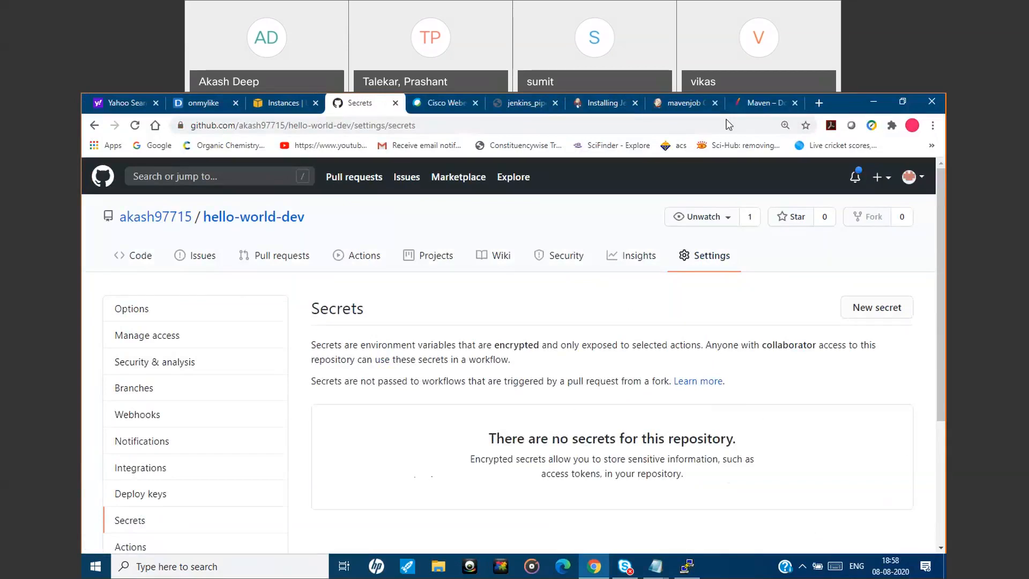
{"action": "left_click", "coordinate": [690, 105]}
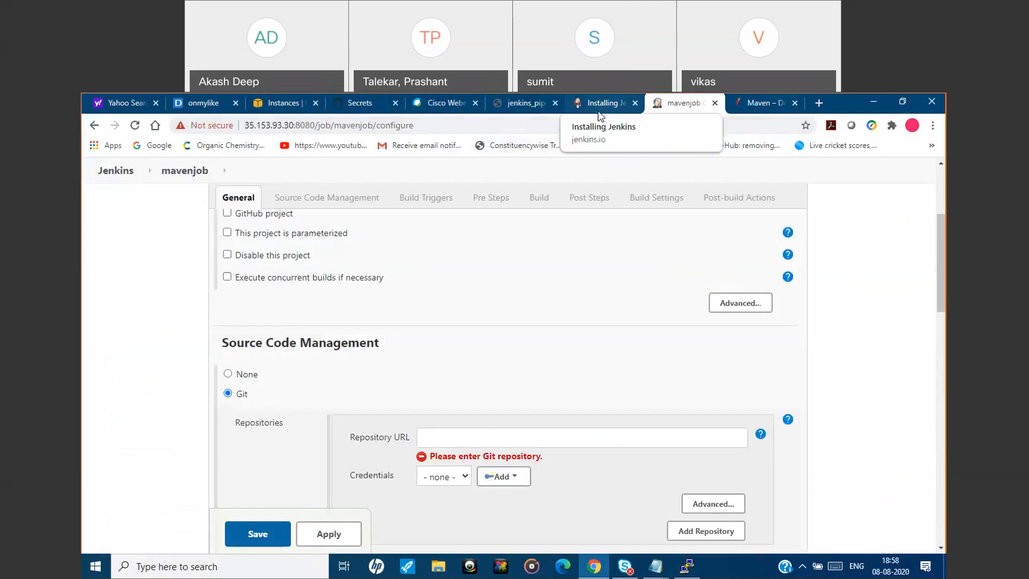
Copy the HTTPS clone URL of the hello-world-dev repository from GitHub and set it as the job's Git repository URL.
{"action": "left_click", "coordinate": [360, 103]}
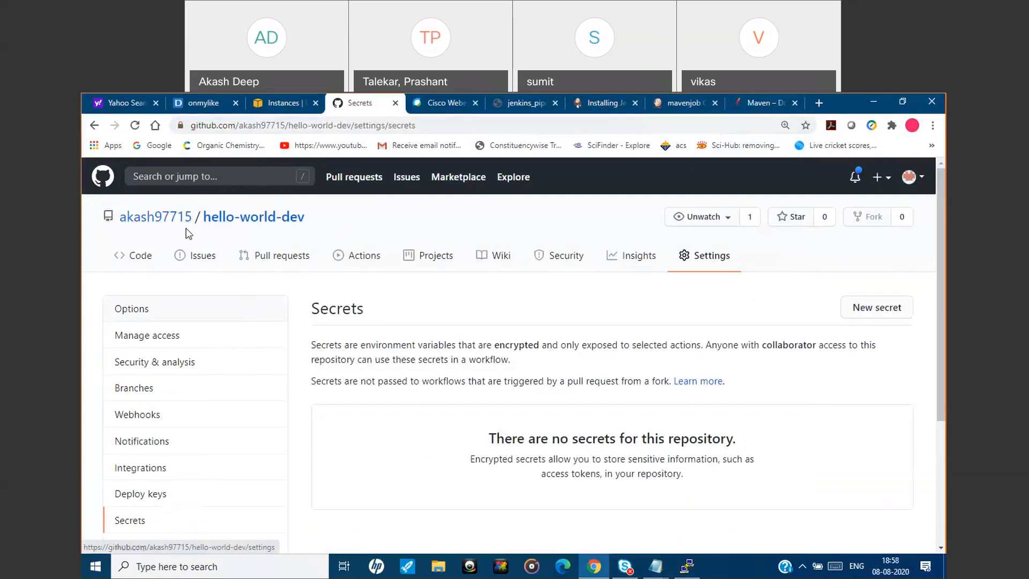
{"action": "left_click", "coordinate": [218, 222]}
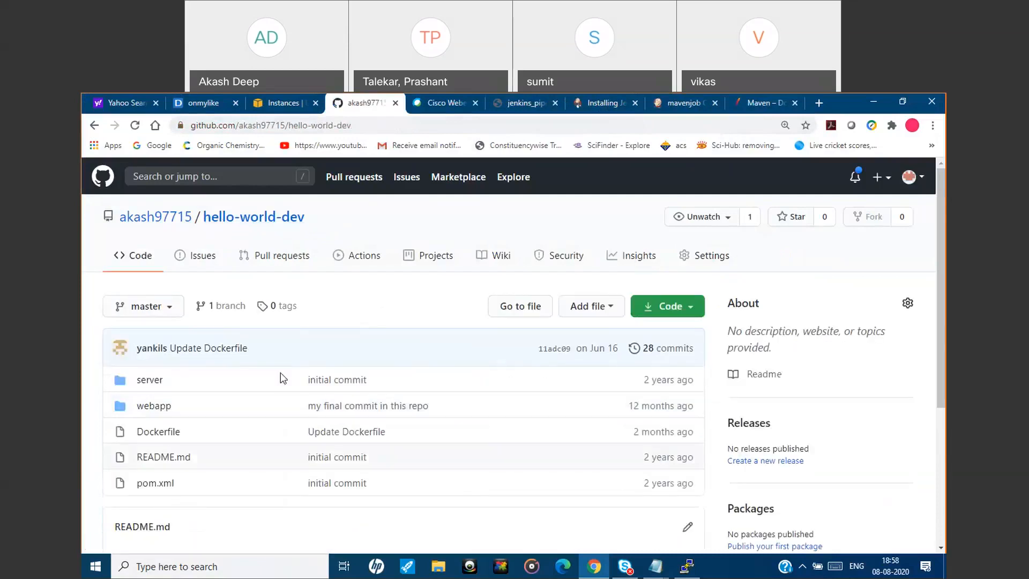
{"action": "left_click", "coordinate": [652, 313]}
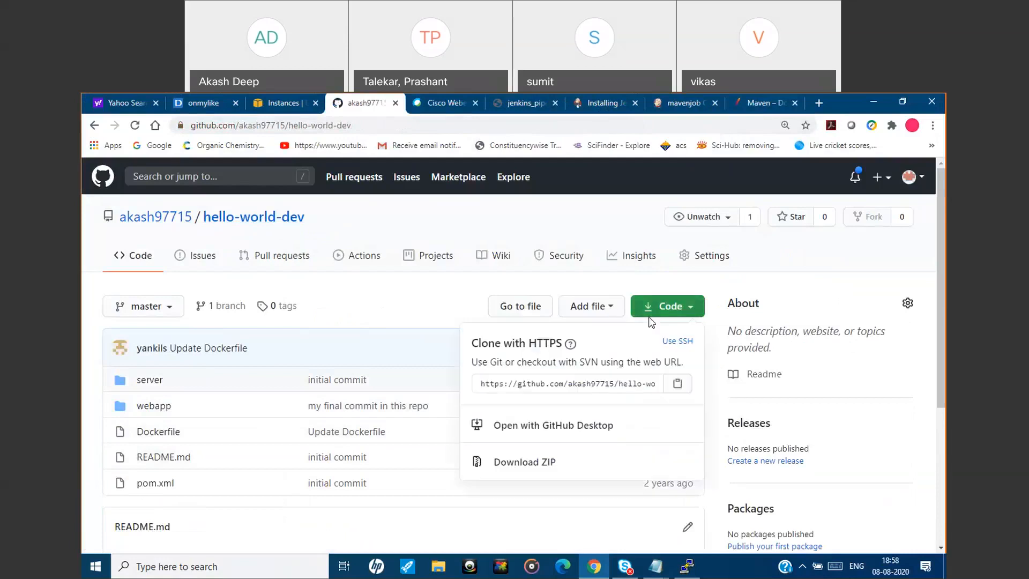
{"action": "left_click", "coordinate": [676, 105]}
{"action": "left_click", "coordinate": [519, 438]}
{"action": "type", "text": "https://github.com/akash97715/hello-world-dev.git"}
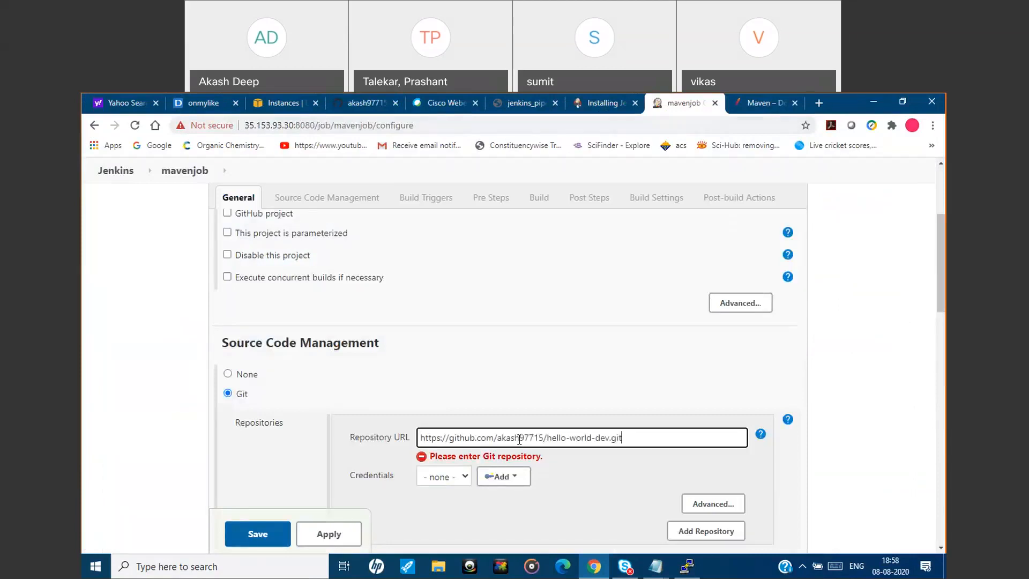
Check the job's branch specifier against the hello-world-dev repository on GitHub and return to the job configuration.
{"action": "left_click_drag", "start_coordinate": [944, 311], "coordinate": [944, 345]}
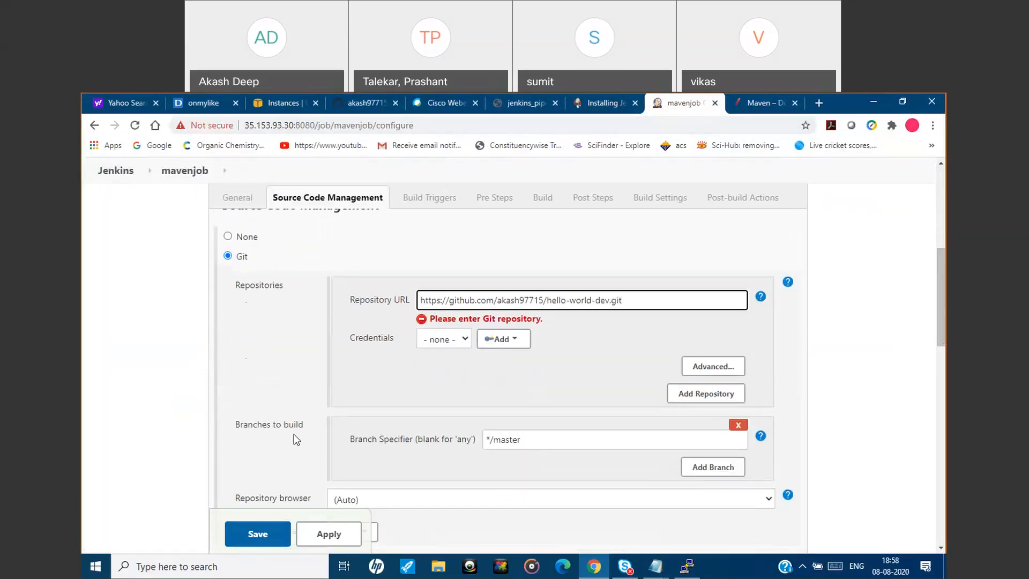
{"action": "left_click", "coordinate": [350, 102]}
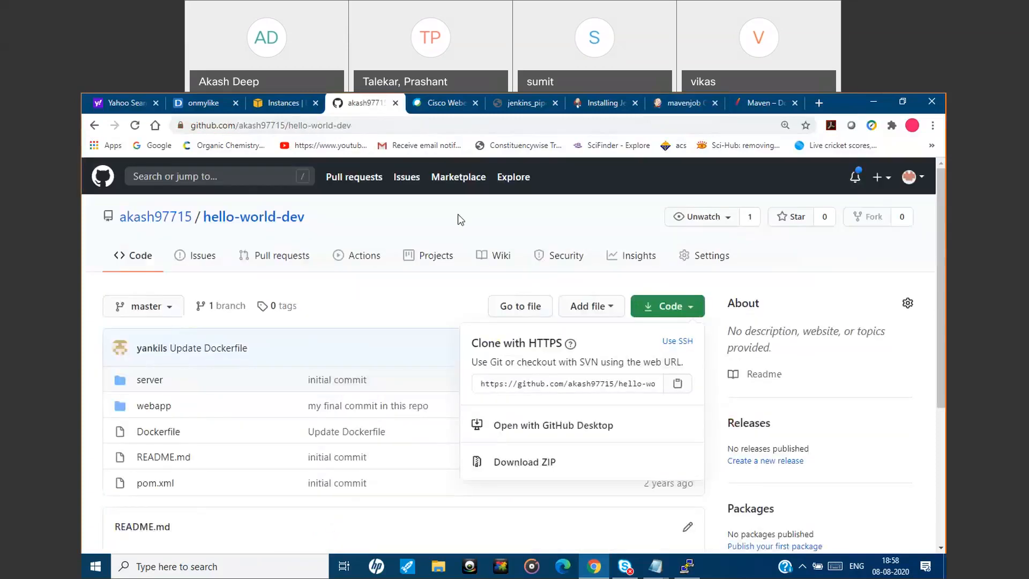
{"action": "left_click", "coordinate": [689, 101]}
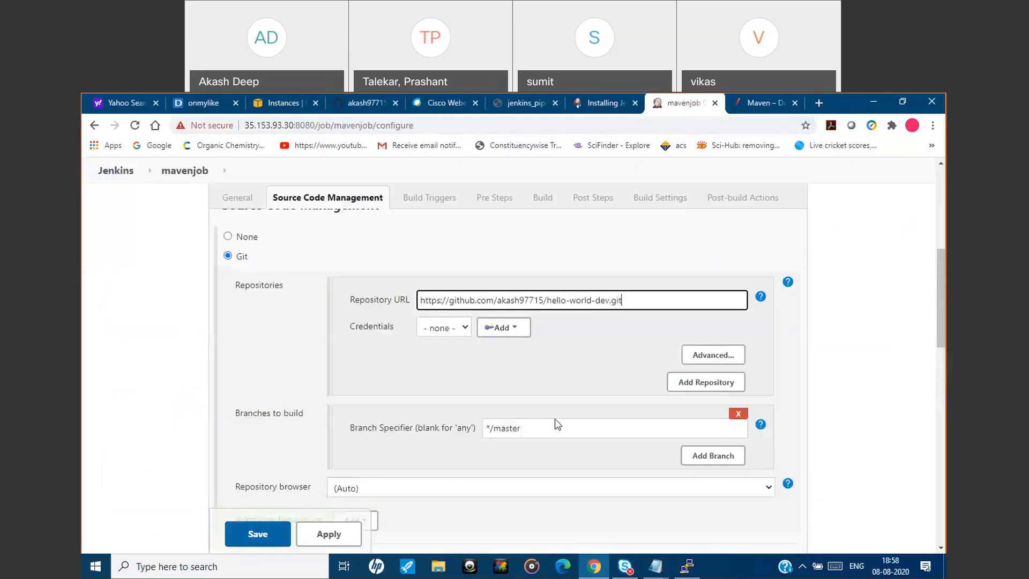
Copy the goals from the jenkins_first_job.txt notes and set mavenjob's build Goals and options to clean install package.
{"action": "left_click_drag", "start_coordinate": [942, 305], "coordinate": [946, 446]}
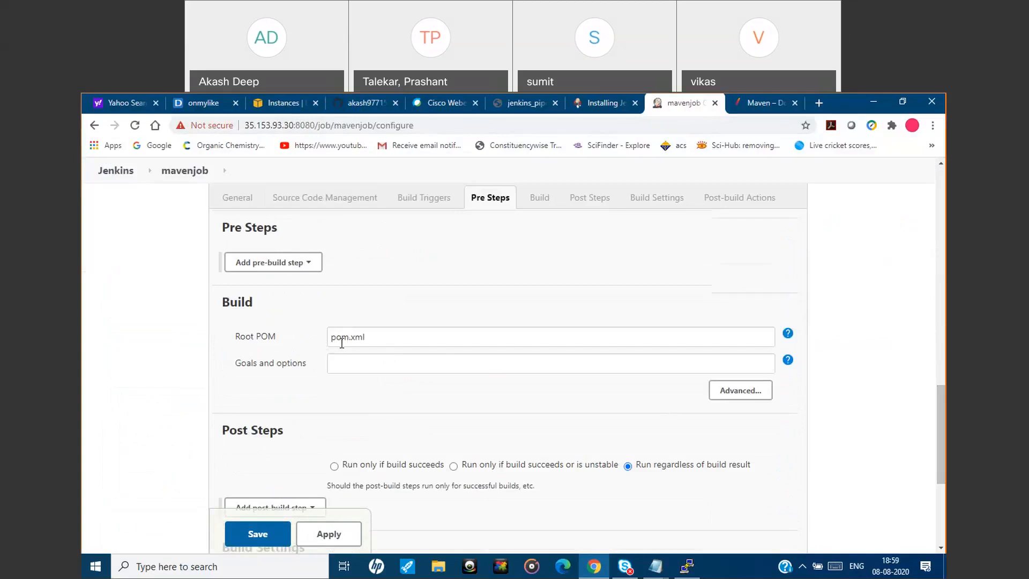
{"action": "left_click", "coordinate": [342, 364]}
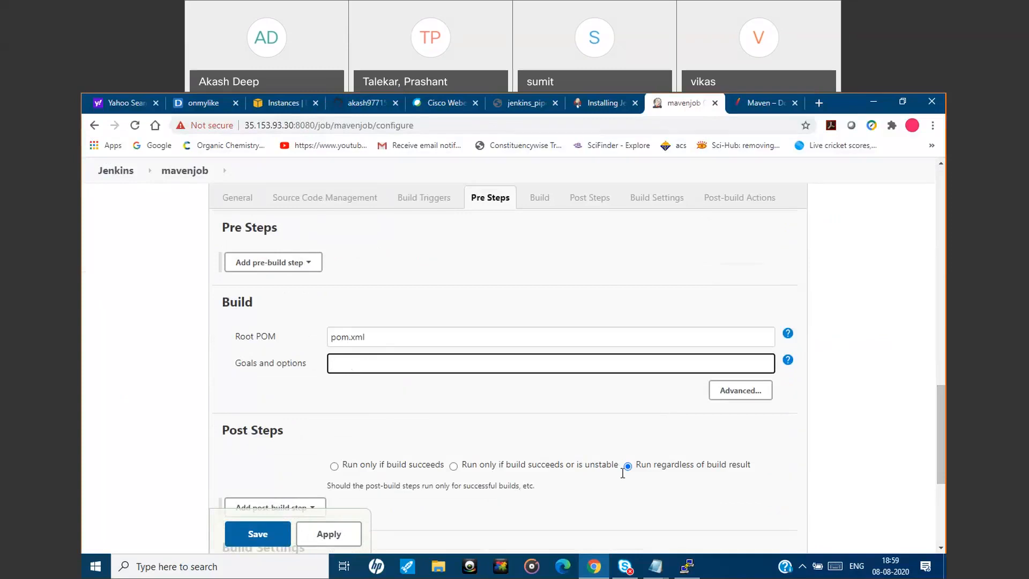
{"action": "mouse_move", "coordinate": [656, 572]}
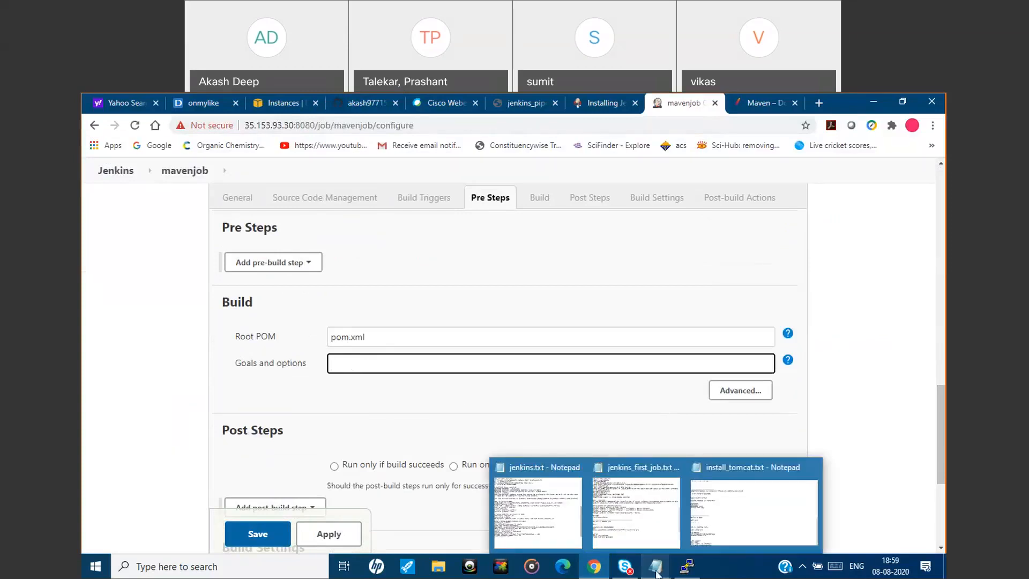
{"action": "left_click", "coordinate": [637, 513]}
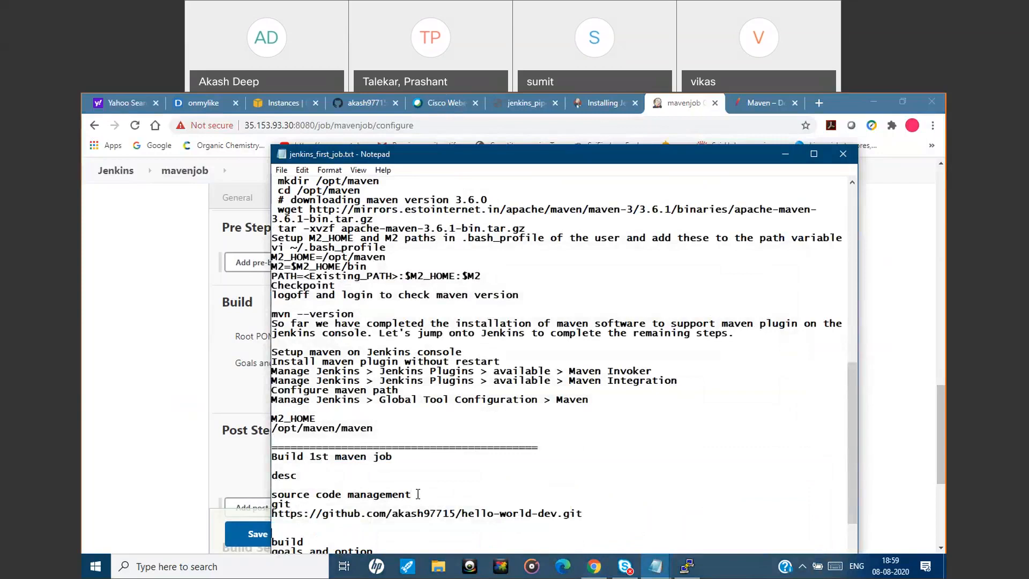
{"action": "scroll", "coordinate": [418, 494], "scroll_direction": "down", "scroll_amount": 2}
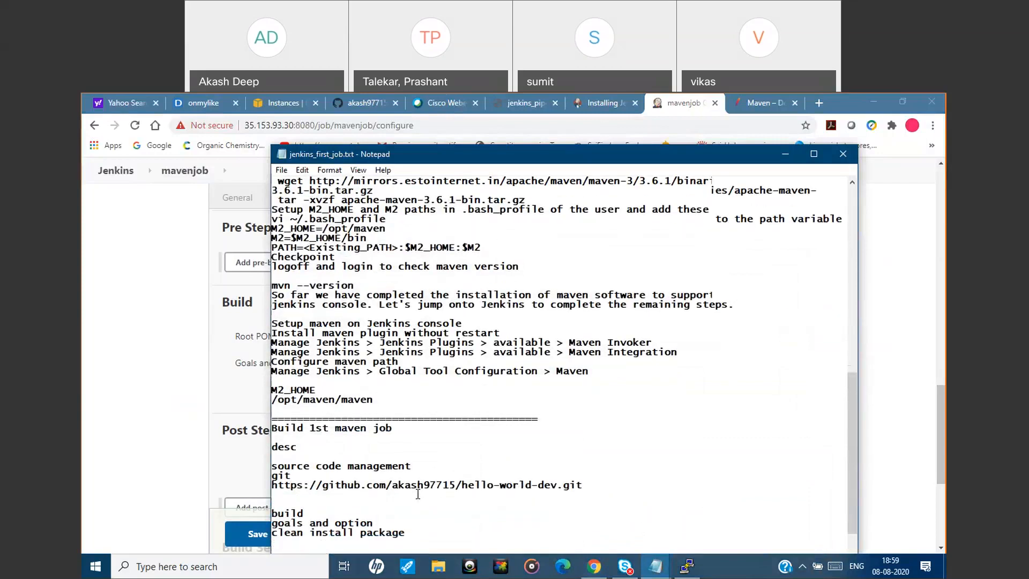
{"action": "left_click_drag", "start_coordinate": [405, 529], "coordinate": [272, 528]}
{"action": "key", "text": "ctrl+c"}
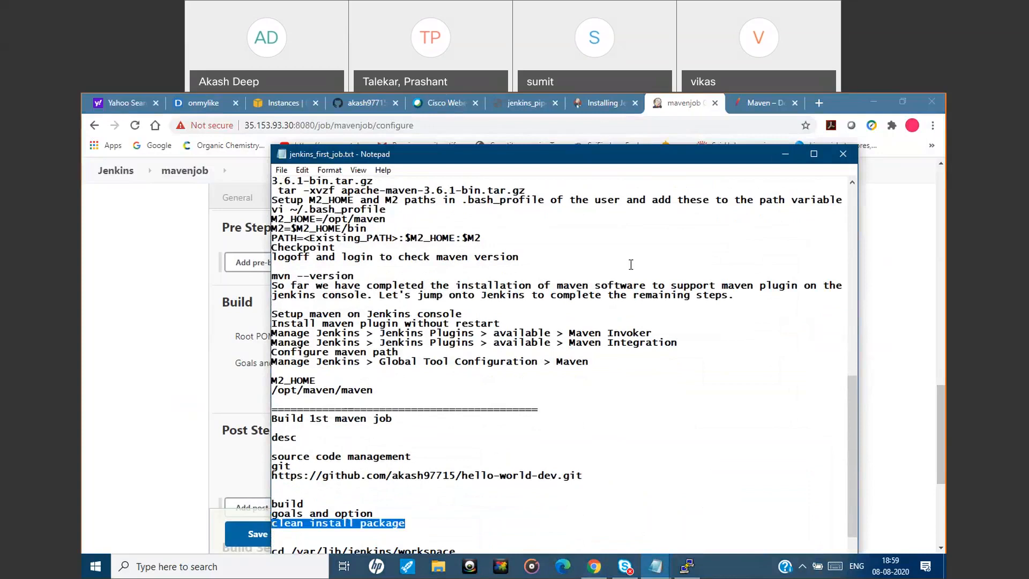
{"action": "left_click", "coordinate": [779, 154]}
{"action": "left_click", "coordinate": [429, 364]}
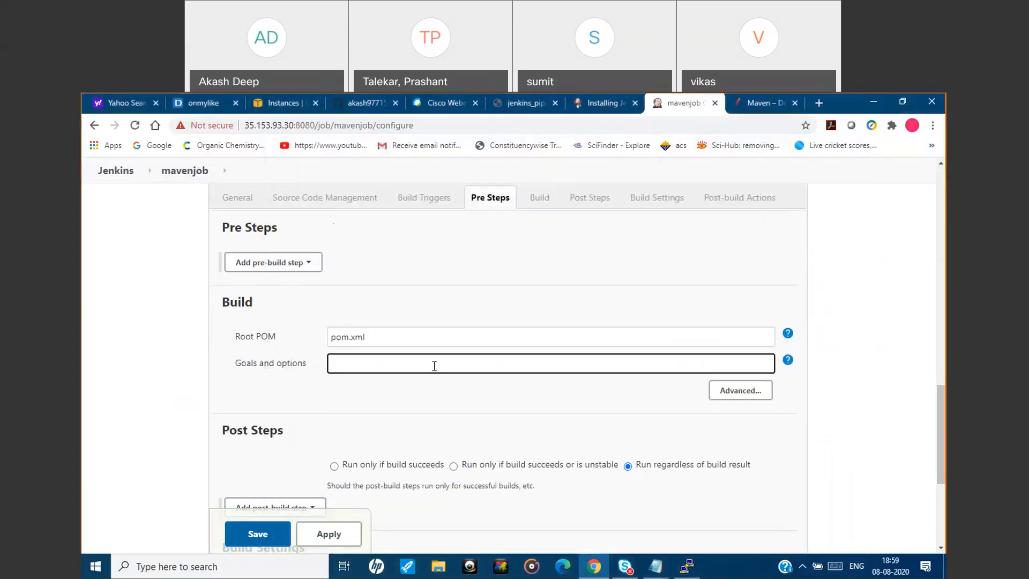
{"action": "key", "text": "ctrl+v"}
Apply and save the mavenjob configuration and start a build of the job.
{"action": "left_click_drag", "start_coordinate": [945, 397], "coordinate": [945, 459]}
{"action": "left_click", "coordinate": [340, 474]}
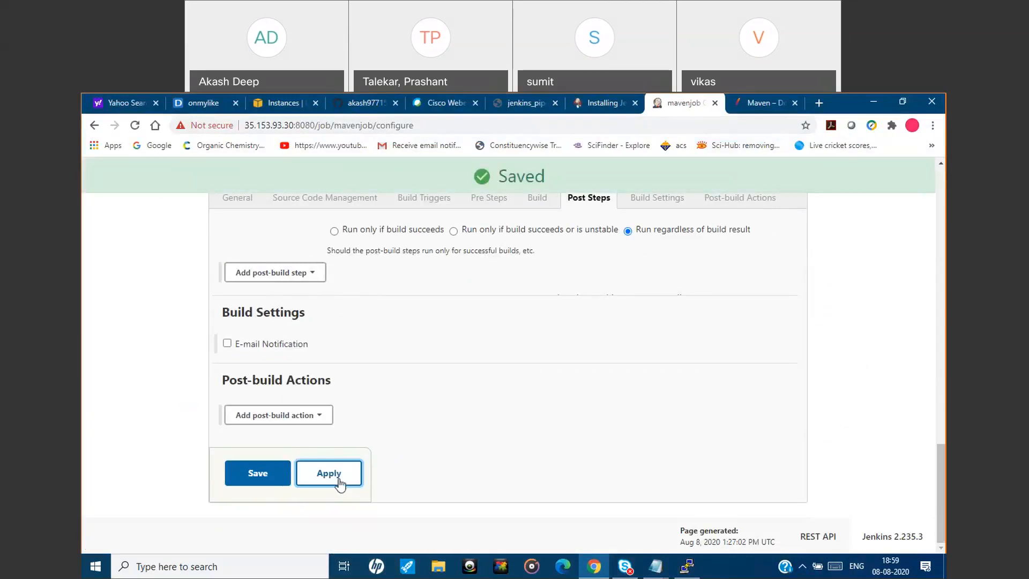
{"action": "left_click", "coordinate": [273, 473]}
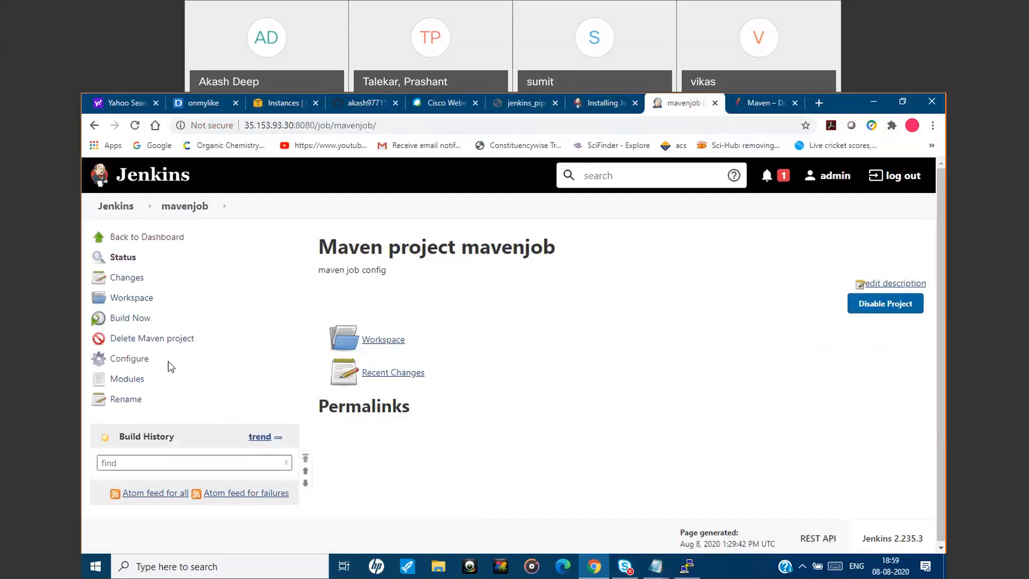
{"action": "left_click", "coordinate": [137, 320]}
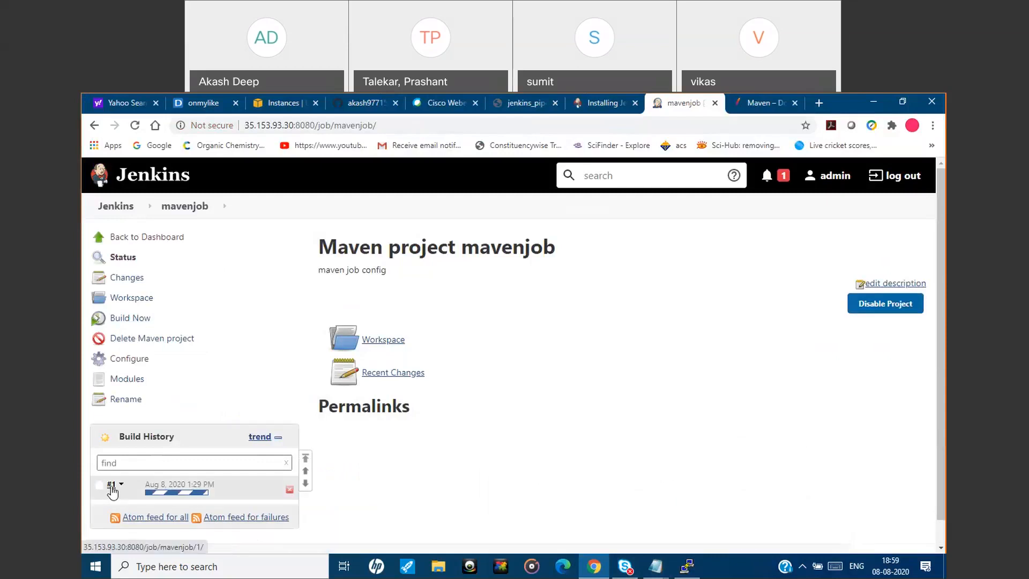
Open the console output of build #1 and read through the Maven build log and its final summary.
{"action": "left_click", "coordinate": [111, 489]}
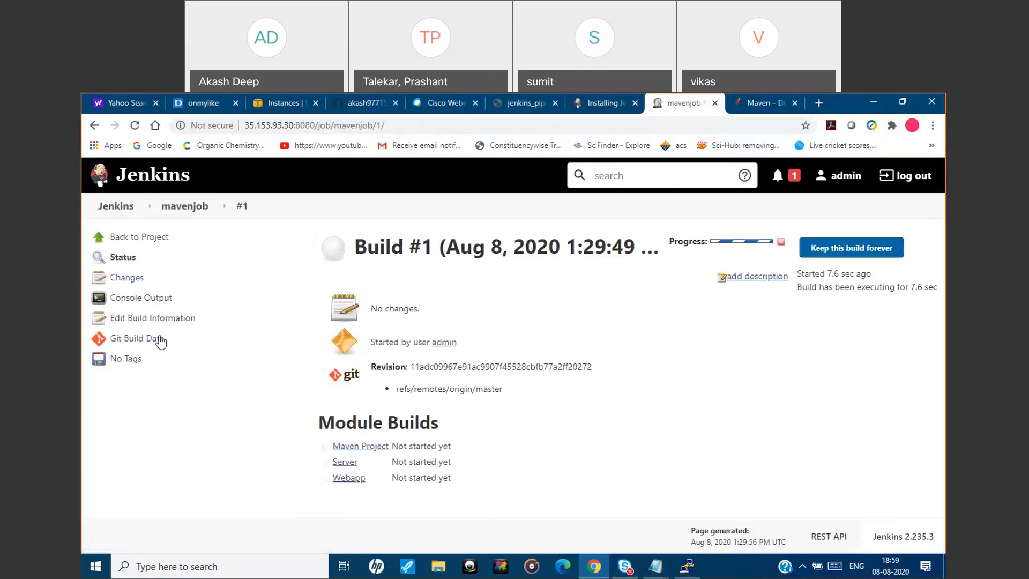
{"action": "left_click", "coordinate": [154, 300]}
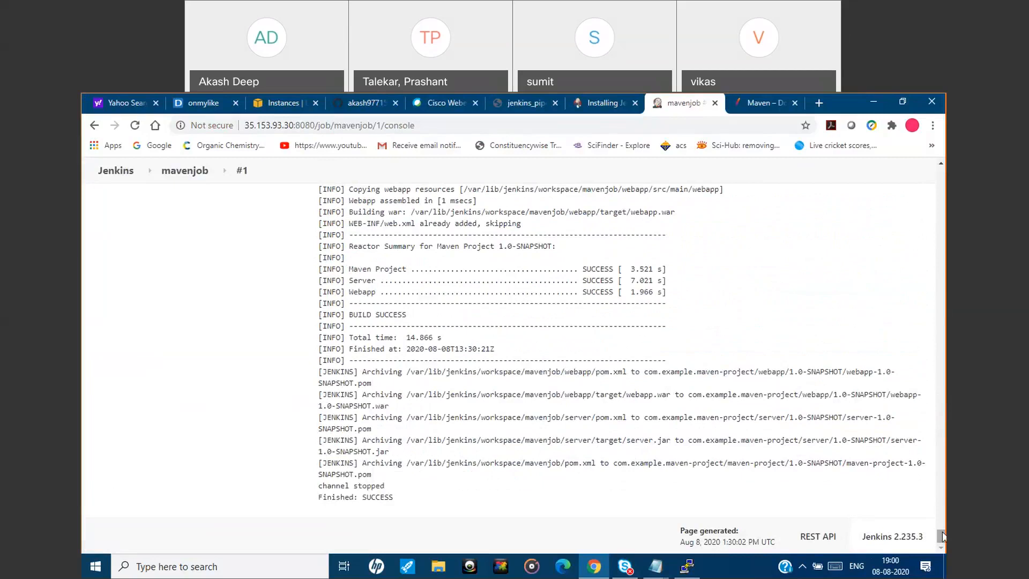
{"action": "left_click_drag", "start_coordinate": [941, 543], "coordinate": [941, 496]}
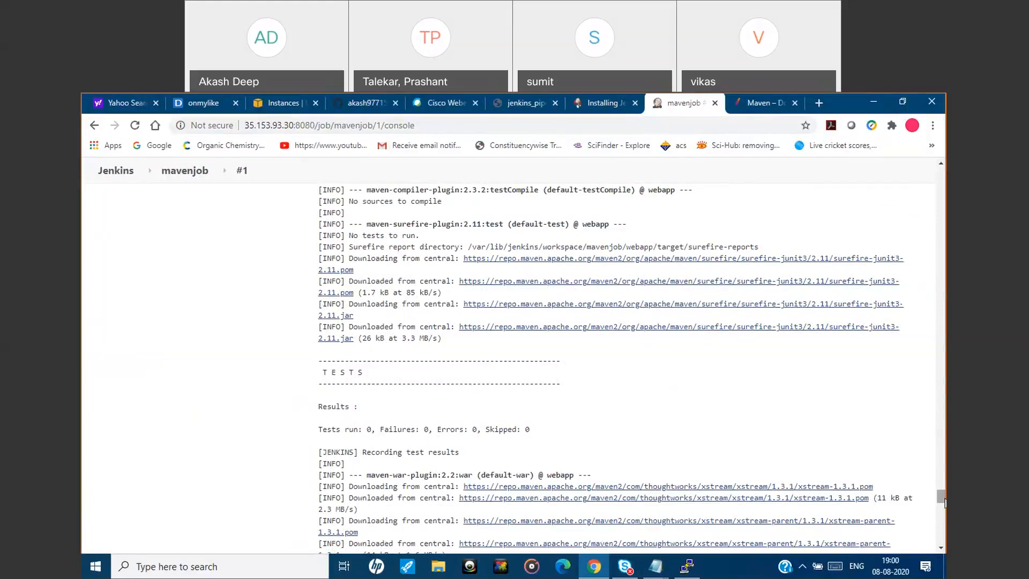
{"action": "left_click_drag", "start_coordinate": [944, 502], "coordinate": [936, 544]}
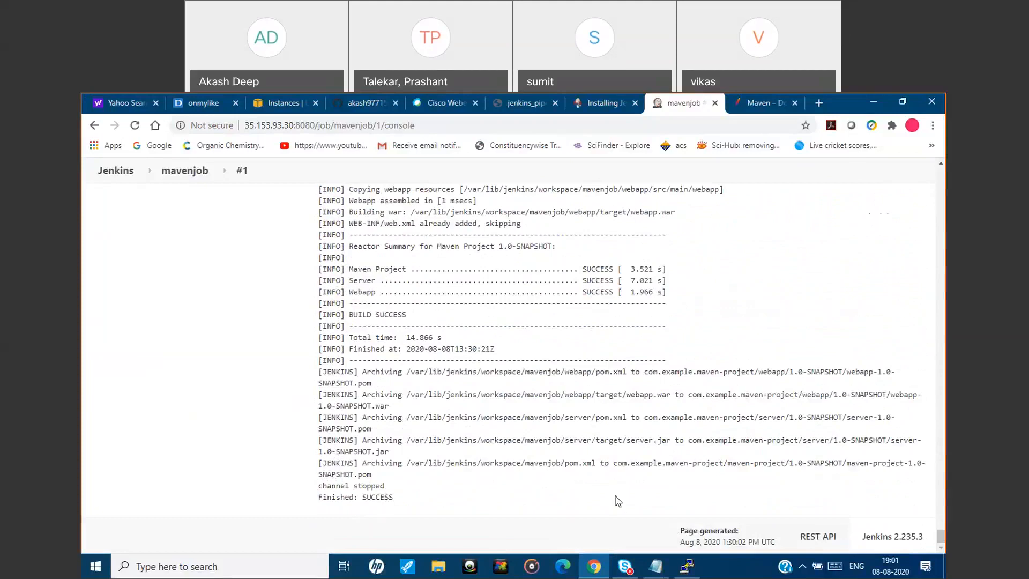
{"action": "left_click_drag", "start_coordinate": [944, 537], "coordinate": [942, 174]}
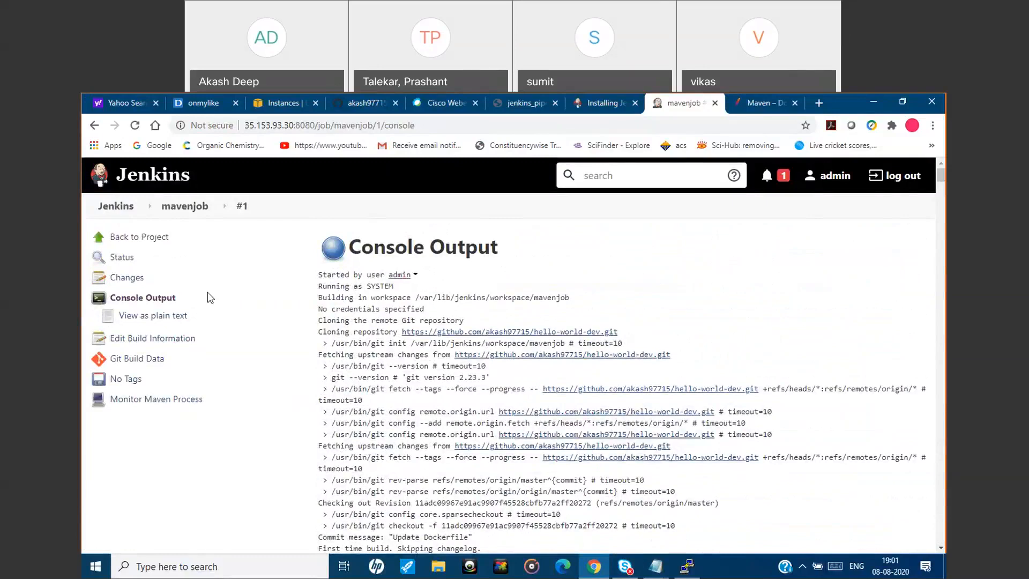
Return to the Jenkins dashboard and open the workspace of mavenjob to view its files.
{"action": "left_click", "coordinate": [119, 206]}
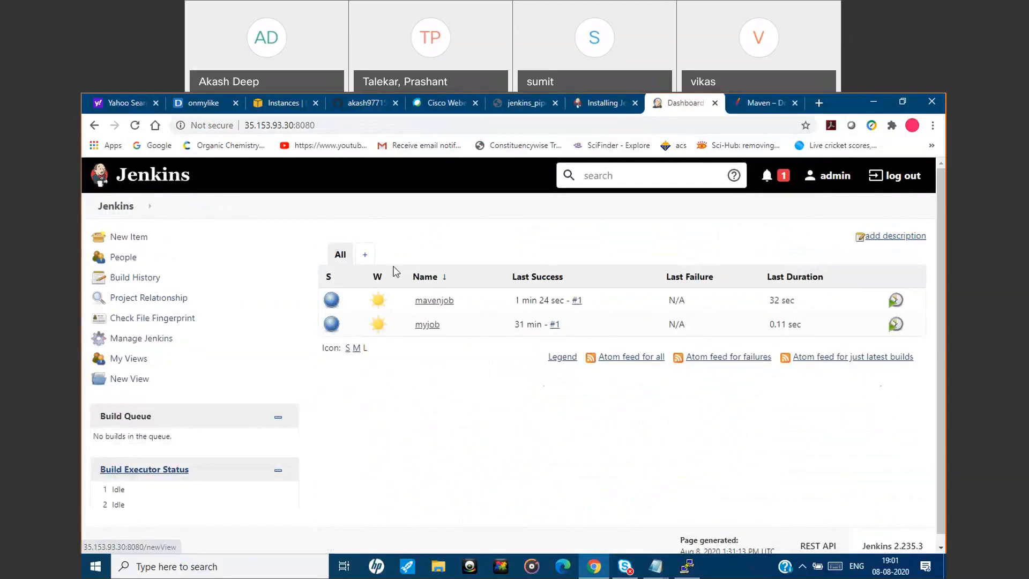
{"action": "left_click", "coordinate": [434, 302]}
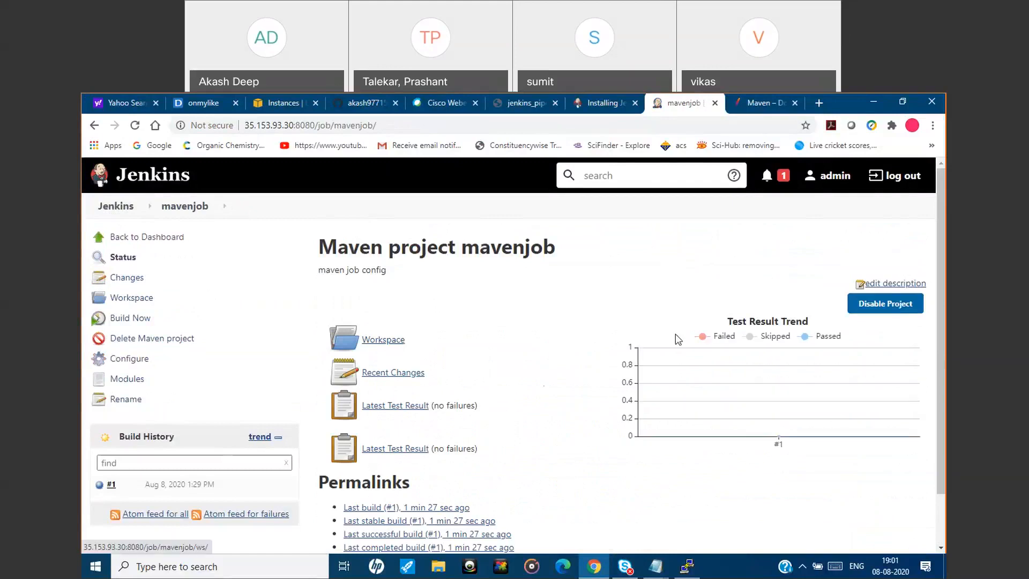
{"action": "left_click", "coordinate": [377, 342]}
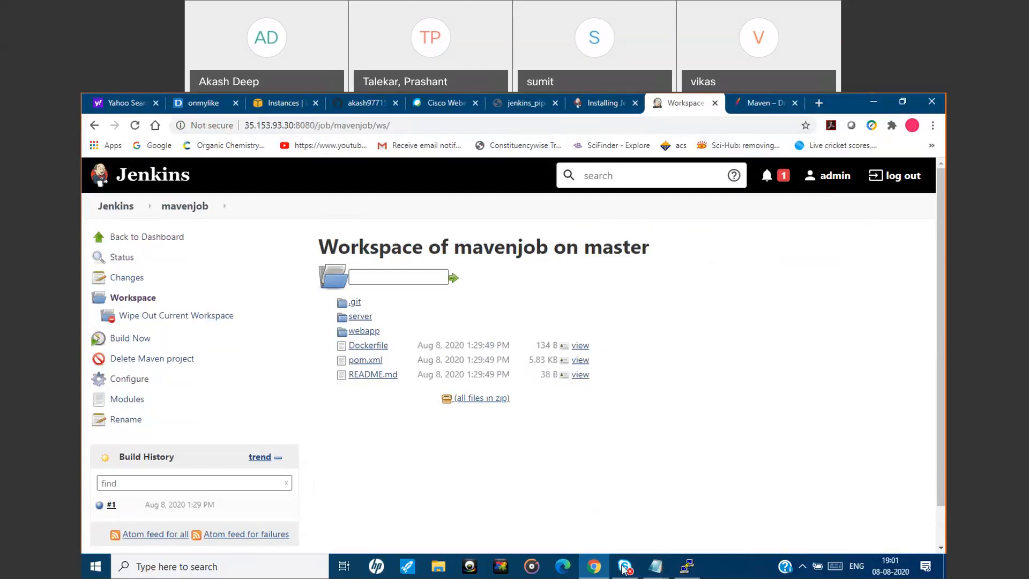
Review the Deploy on EC2/VM diagram in jenkins_pipeline.pdf and return to the mavenjob workspace page.
{"action": "mouse_move", "coordinate": [589, 572]}
{"action": "left_click", "coordinate": [611, 109]}
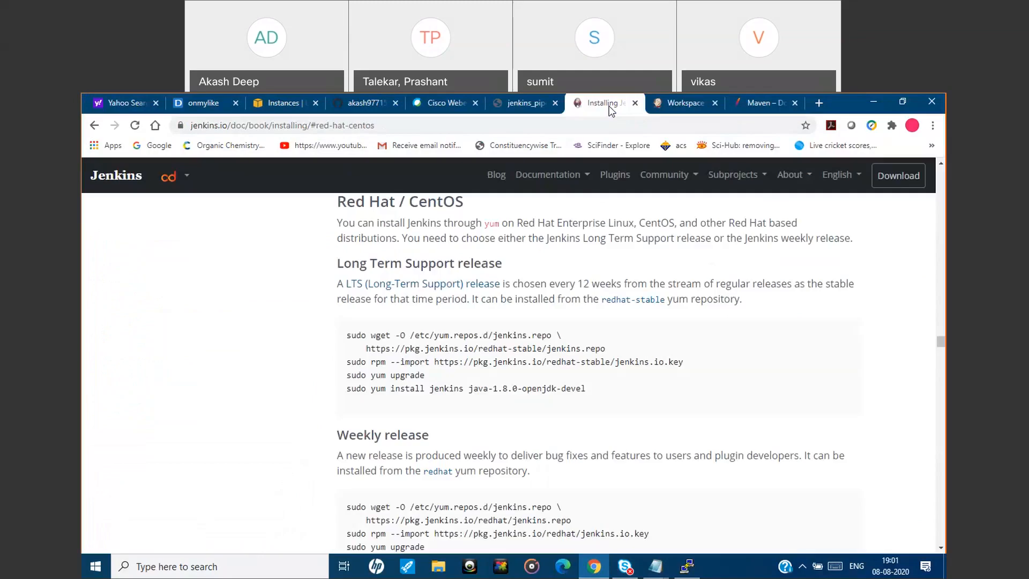
{"action": "left_click", "coordinate": [536, 104]}
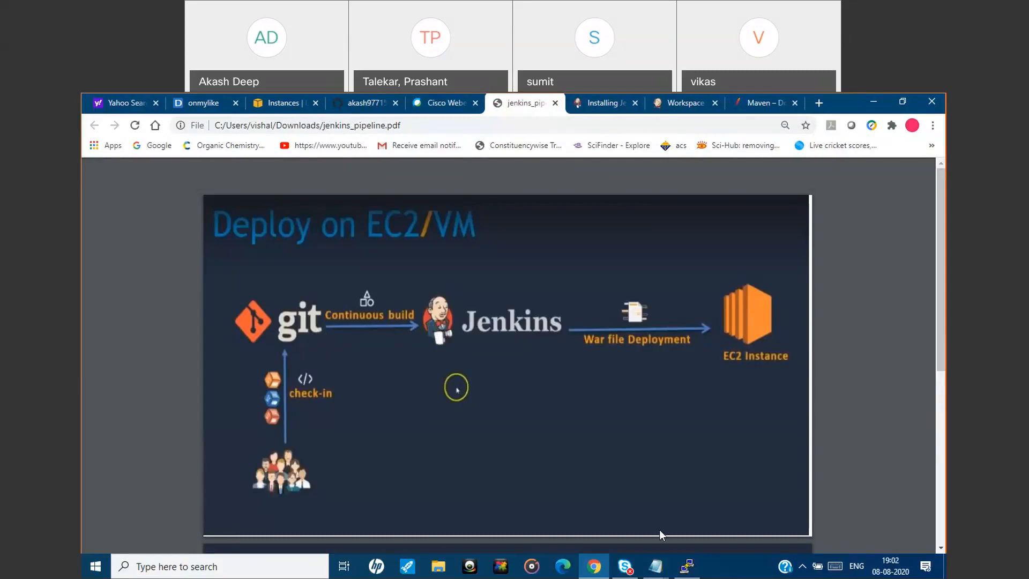
{"action": "left_click", "coordinate": [686, 107]}
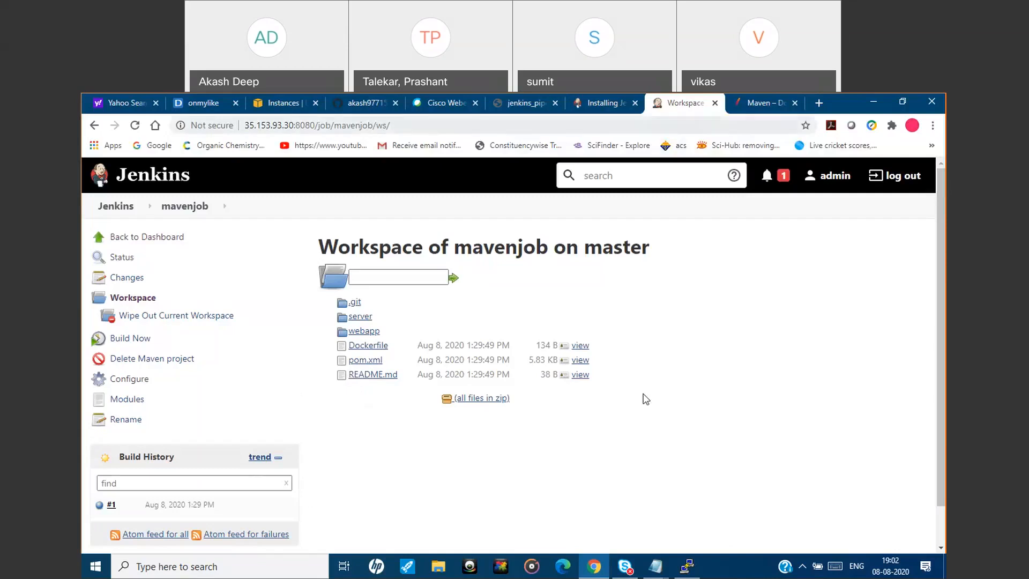
Copy the command cd /var/lib/jenkins/workspace from the jenkins_first_job.txt notes and run it in the server's PuTTY terminal.
{"action": "mouse_move", "coordinate": [662, 568]}
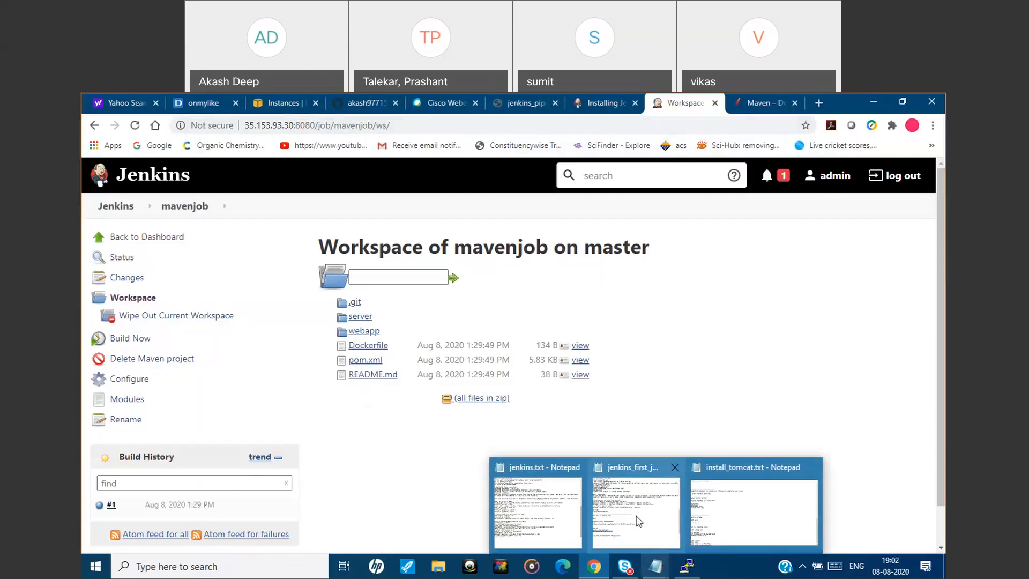
{"action": "left_click", "coordinate": [638, 521]}
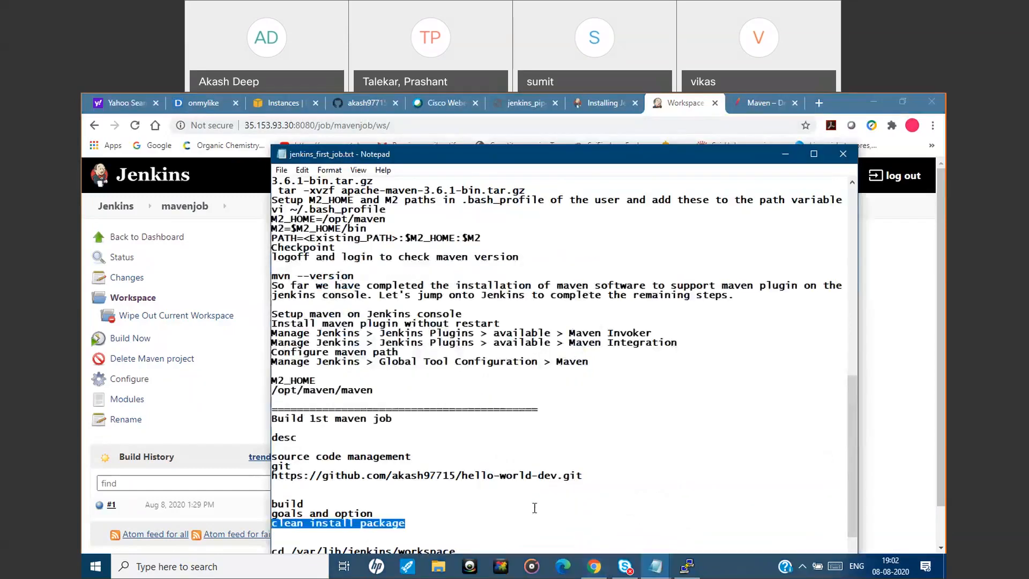
{"action": "left_click", "coordinate": [534, 507]}
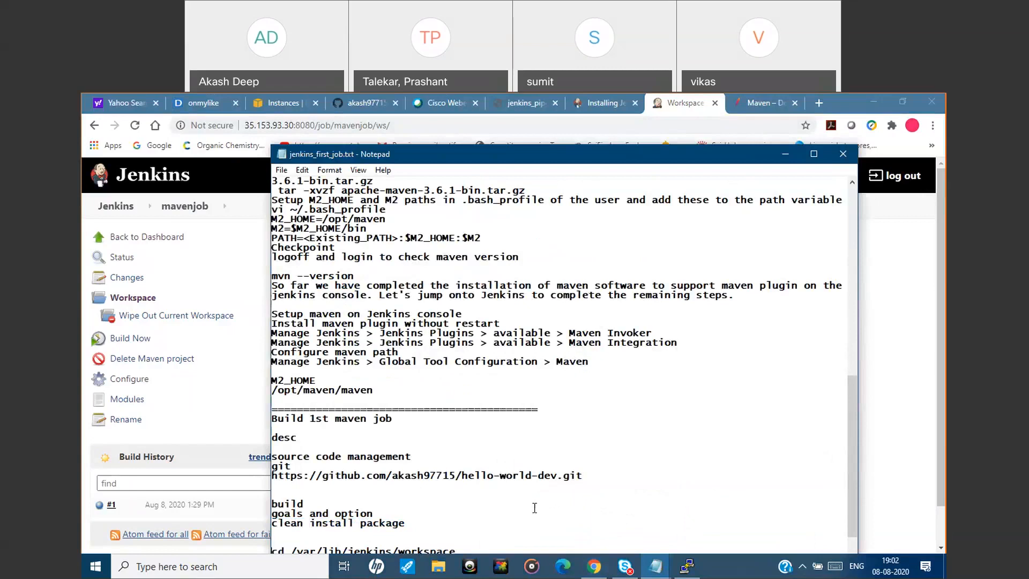
{"action": "scroll", "coordinate": [534, 507], "scroll_direction": "down", "scroll_amount": 2}
{"action": "left_click_drag", "start_coordinate": [456, 505], "coordinate": [274, 502]}
{"action": "key", "text": "ctrl+c"}
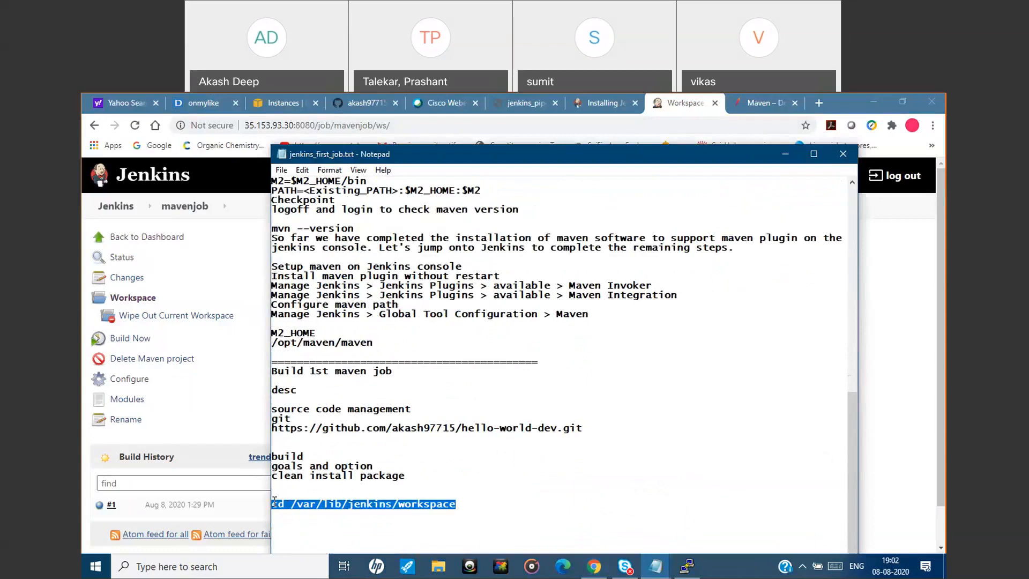
{"action": "mouse_move", "coordinate": [686, 566]}
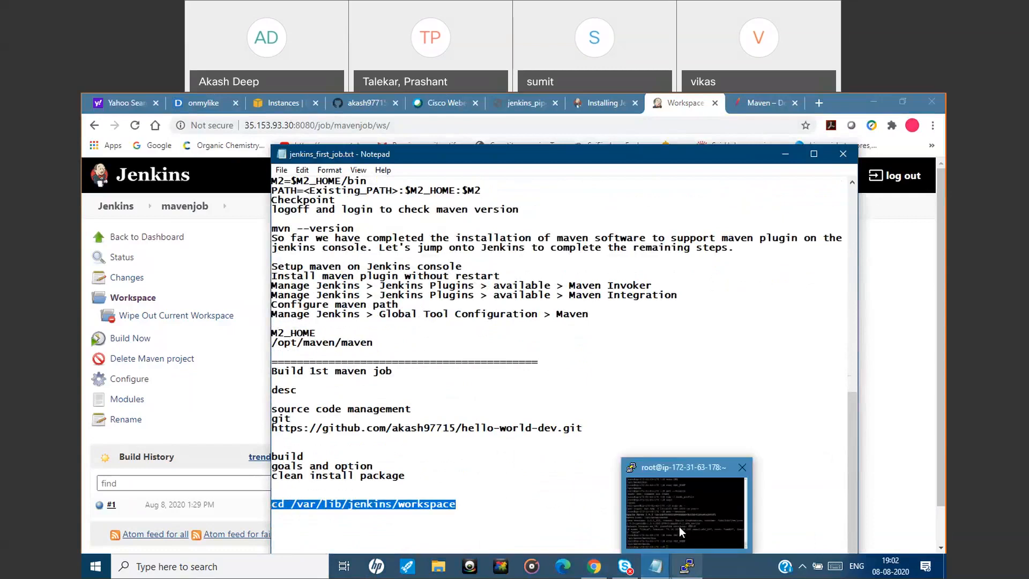
{"action": "left_click", "coordinate": [680, 527]}
{"action": "right_click", "coordinate": [468, 406]}
{"action": "key", "text": "Return"}
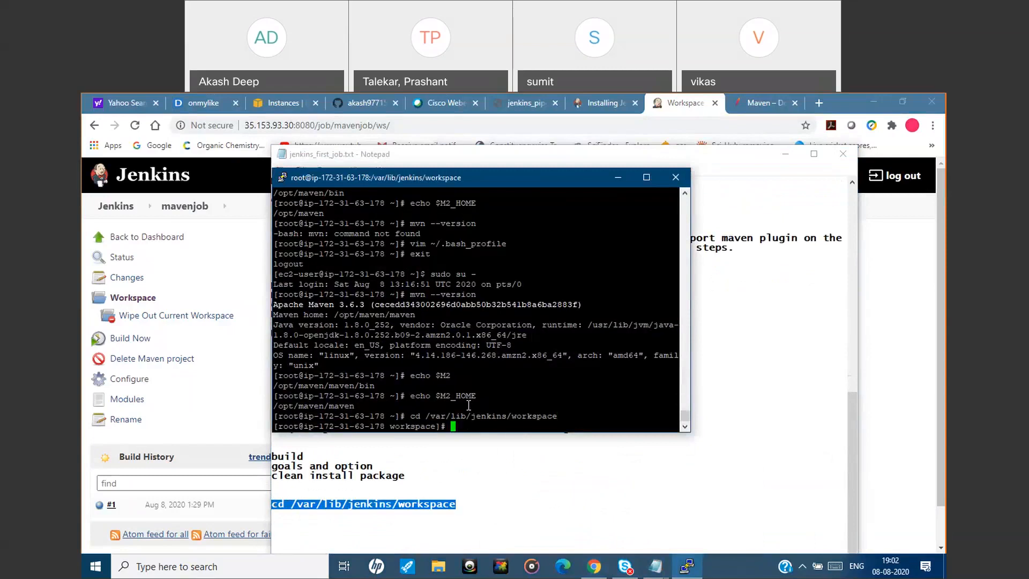
List the Jenkins workspace directory, change into the myjob folder and list its contents.
{"action": "type", "text": "ls"}
{"action": "key", "text": "Return"}
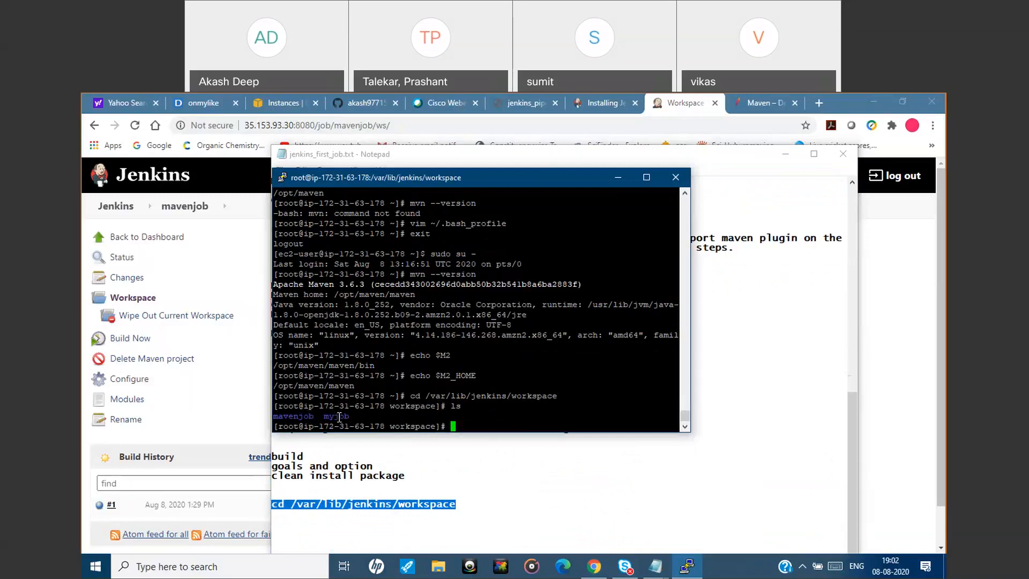
{"action": "type", "text": "cd myjob"}
{"action": "key", "text": "Return"}
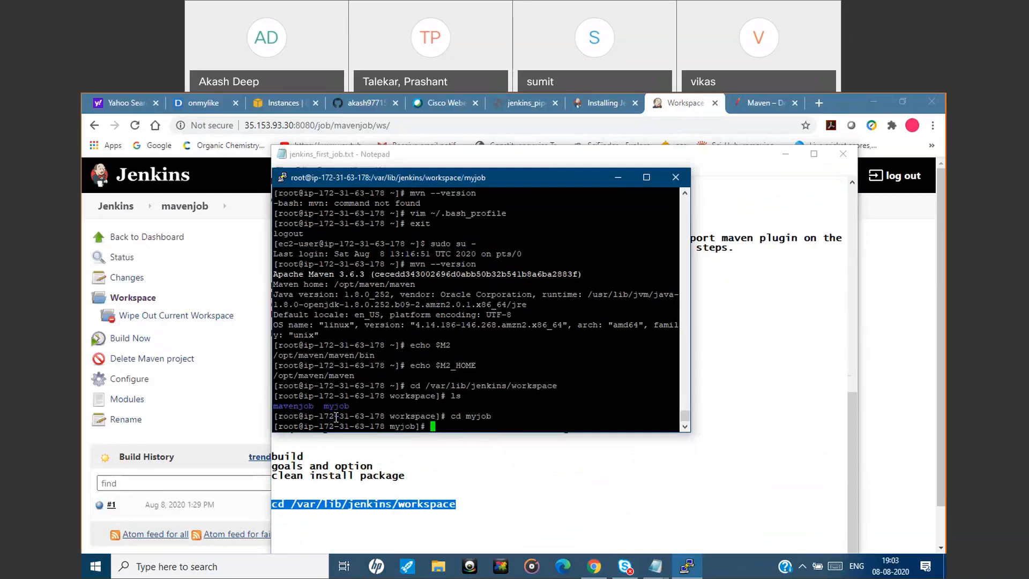
{"action": "type", "text": "ls"}
{"action": "key", "text": "Return"}
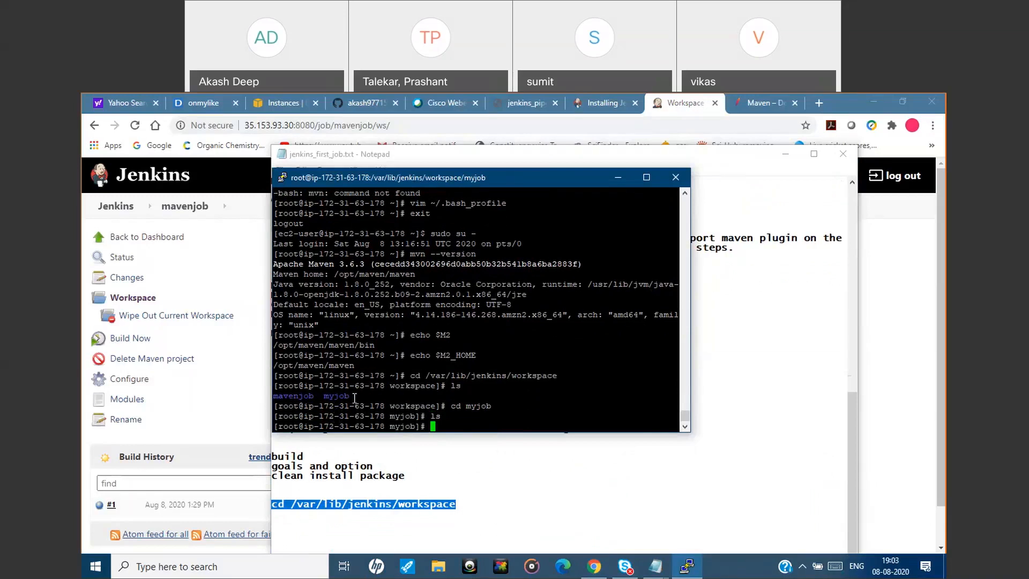
Go back up to the workspace directory, change into the mavenjob folder and list its files.
{"action": "type", "text": "cd .."}
{"action": "key", "text": "Return"}
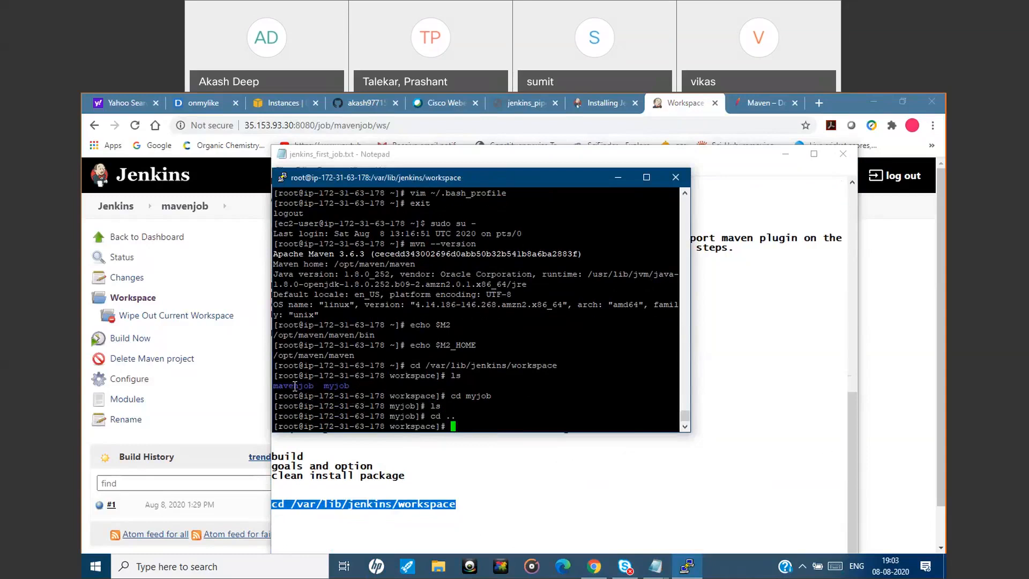
{"action": "type", "text": "cd maven"}
{"action": "key", "text": "Tab"}
{"action": "key", "text": "Return"}
{"action": "type", "text": "ls"}
{"action": "key", "text": "Return"}
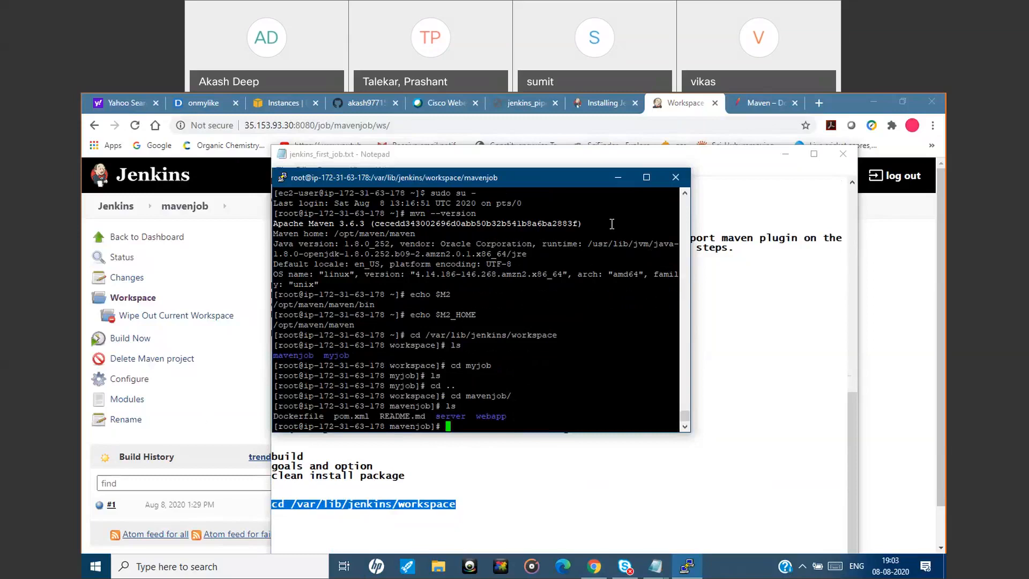
Minimize the terminal and the notes, and view the deployment diagram in jenkins_pipeline.pdf in the browser.
{"action": "left_click", "coordinate": [616, 179]}
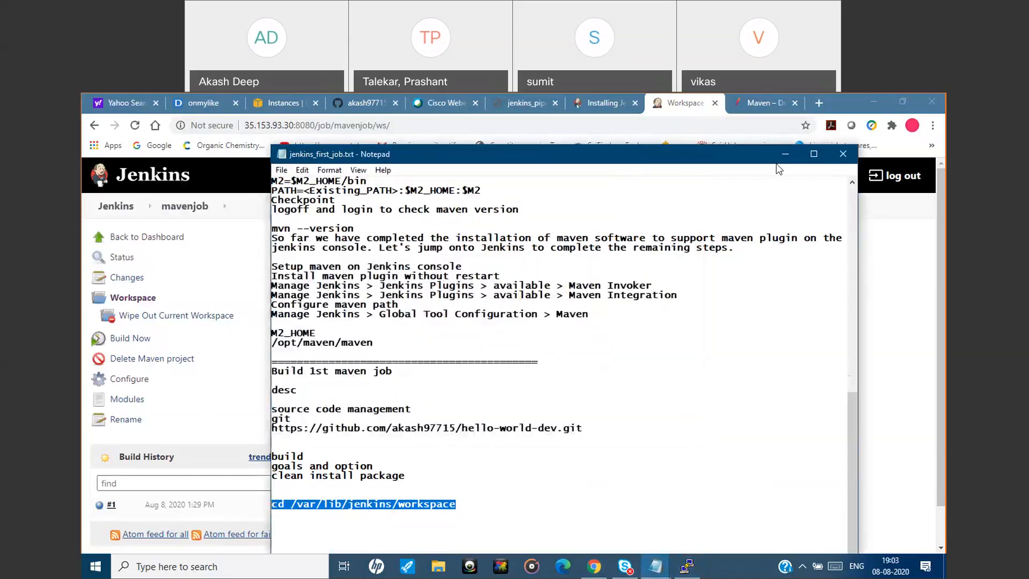
{"action": "left_click", "coordinate": [785, 154]}
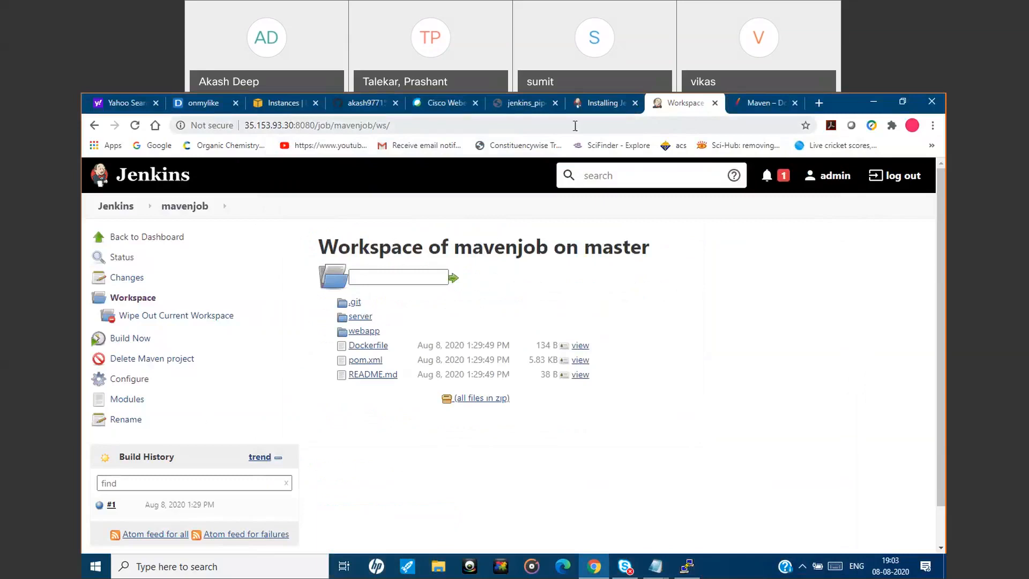
{"action": "left_click", "coordinate": [527, 110]}
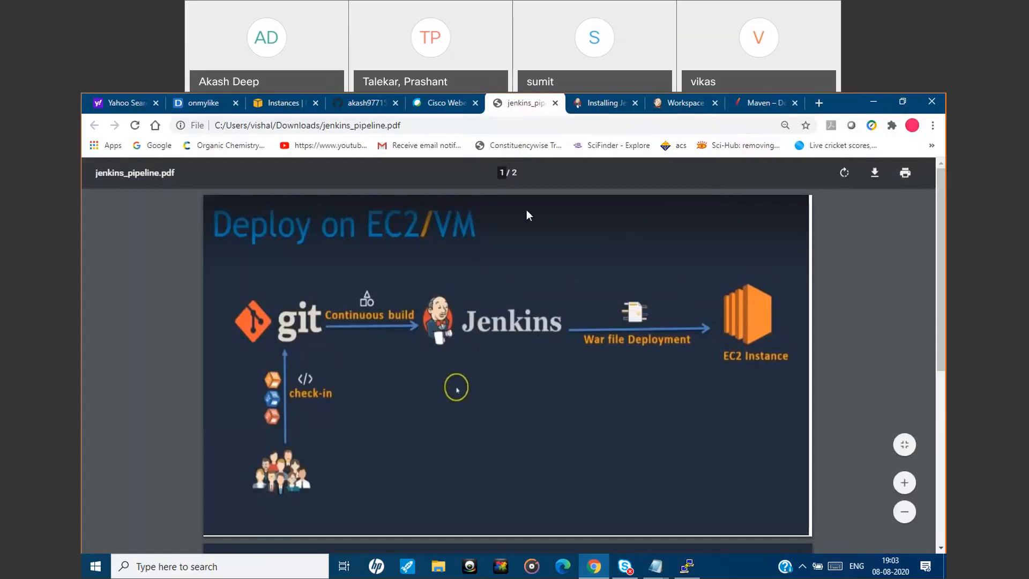
Start launching a new EC2 instance from the AWS console with the Amazon Linux 2 AMI (HVM), 64-bit (x86).
{"action": "left_click", "coordinate": [283, 97]}
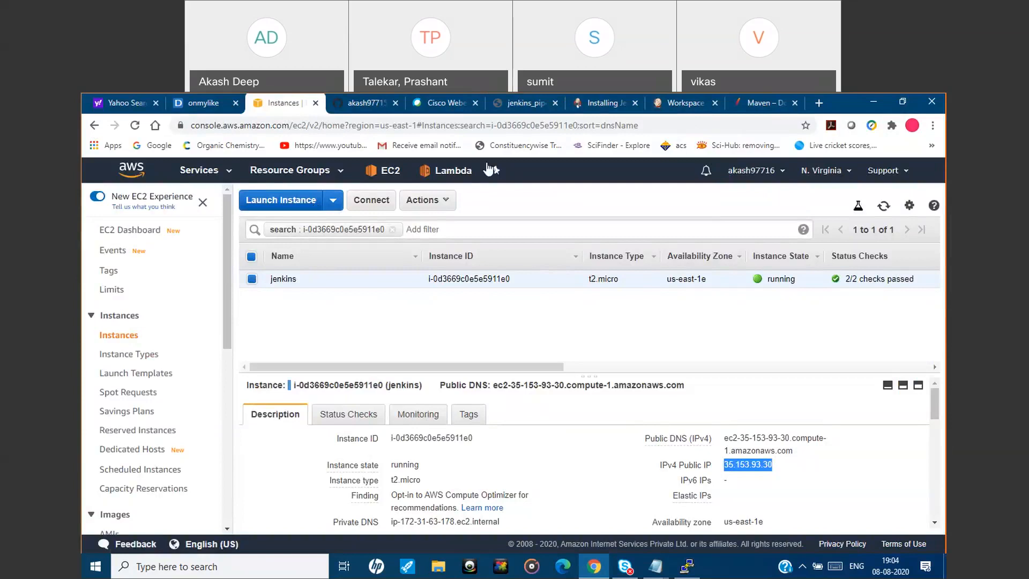
{"action": "left_click", "coordinate": [676, 105]}
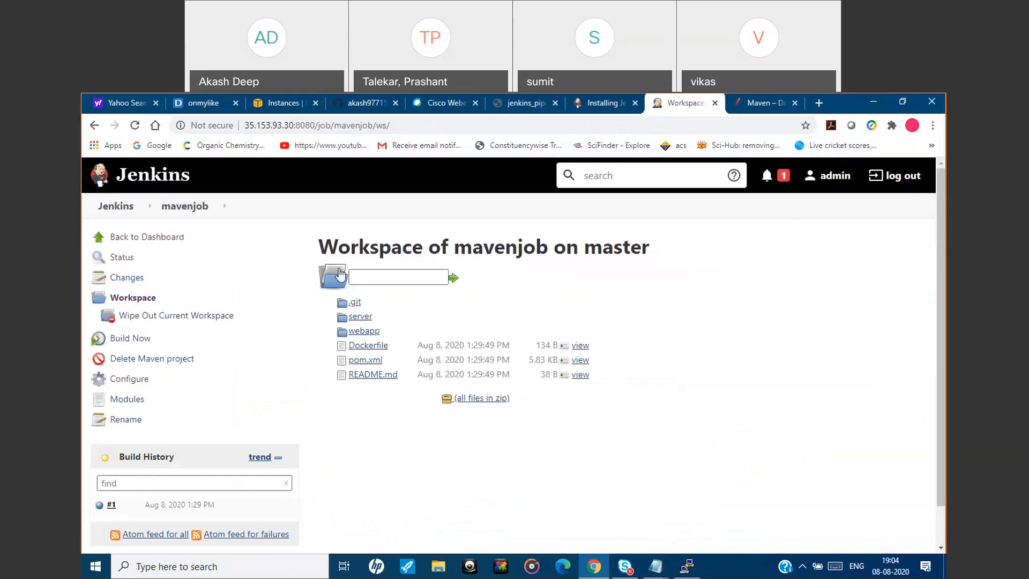
{"action": "left_click", "coordinate": [283, 106]}
{"action": "left_click", "coordinate": [292, 202]}
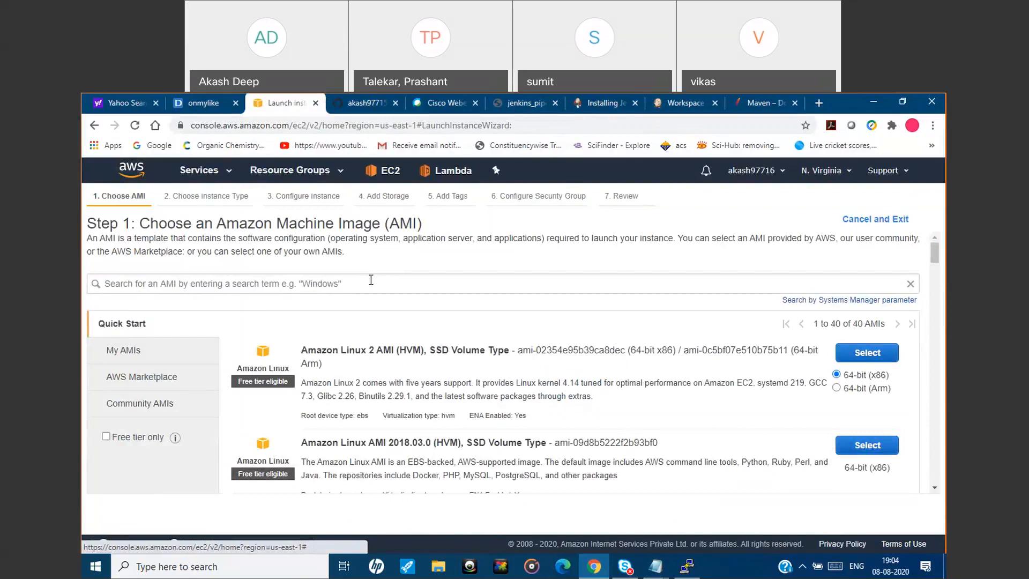
{"action": "left_click", "coordinate": [863, 354]}
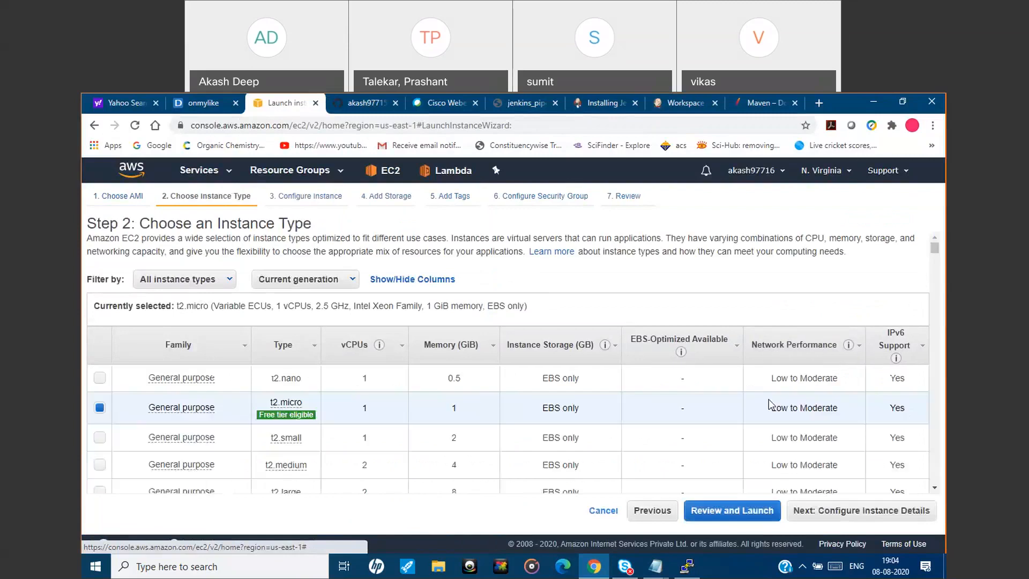
Keep the t2.micro type and the default instance details, storage and tags, and proceed to the security group configuration.
{"action": "left_click", "coordinate": [860, 511]}
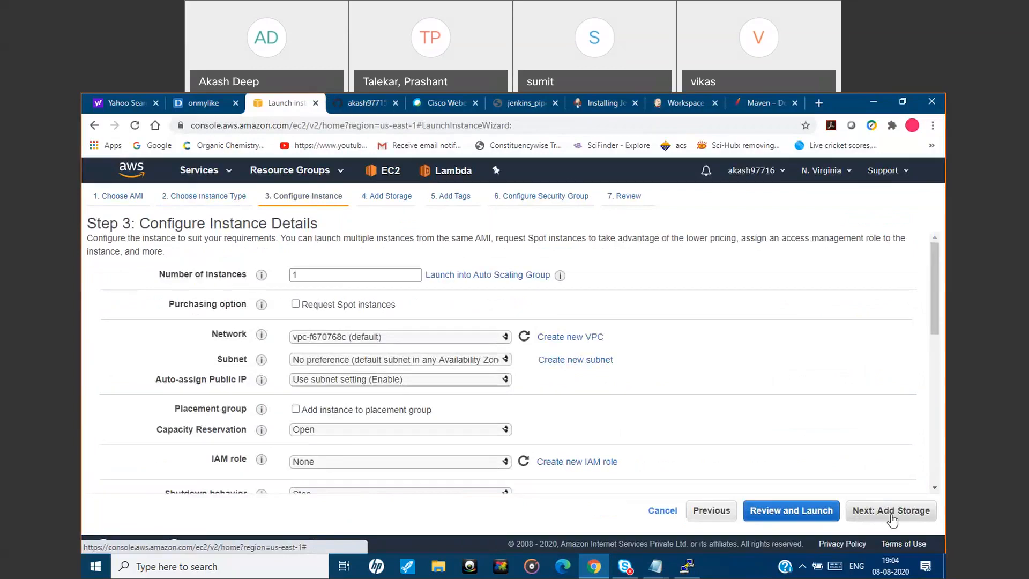
{"action": "left_click", "coordinate": [891, 515]}
{"action": "left_click", "coordinate": [892, 513]}
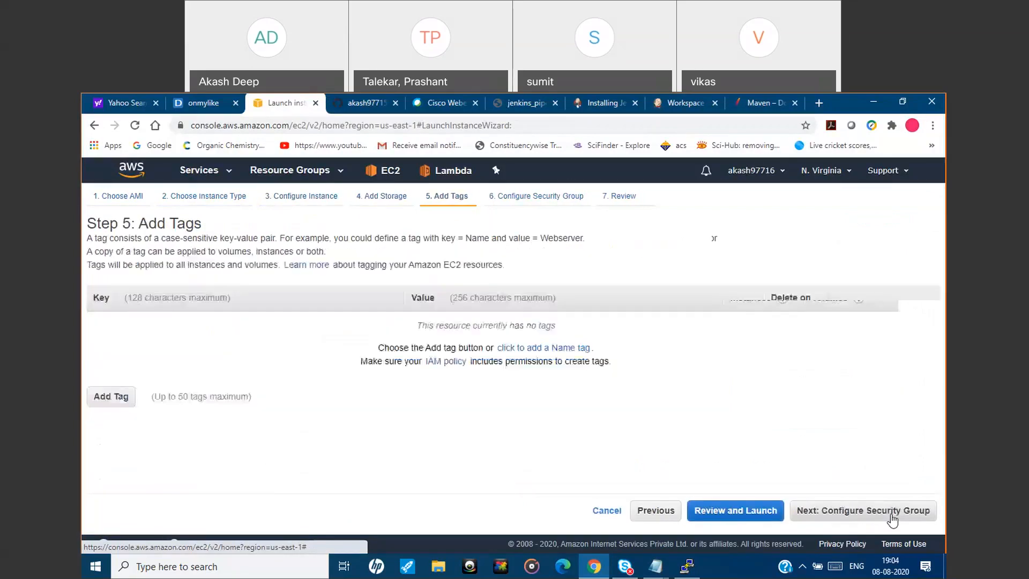
{"action": "left_click", "coordinate": [891, 514]}
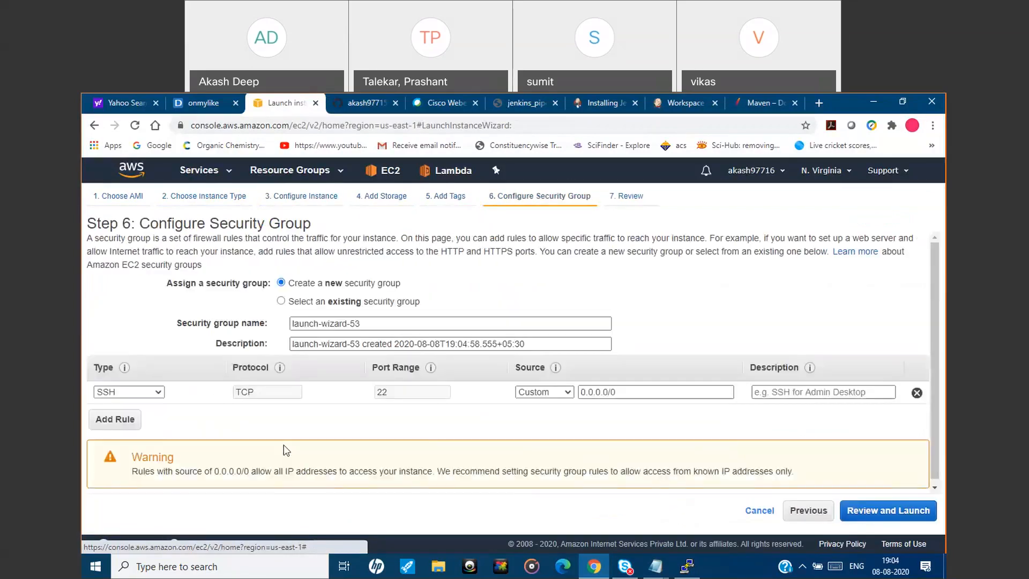
Add a second security group rule that allows All traffic from Anywhere.
{"action": "left_click", "coordinate": [121, 423]}
{"action": "left_click", "coordinate": [146, 415]}
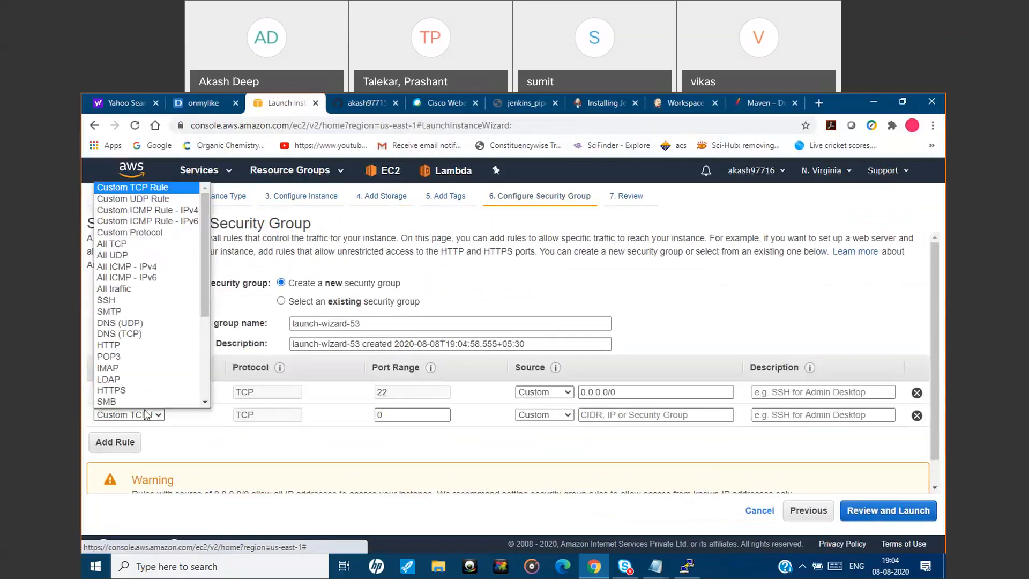
{"action": "left_click", "coordinate": [154, 298]}
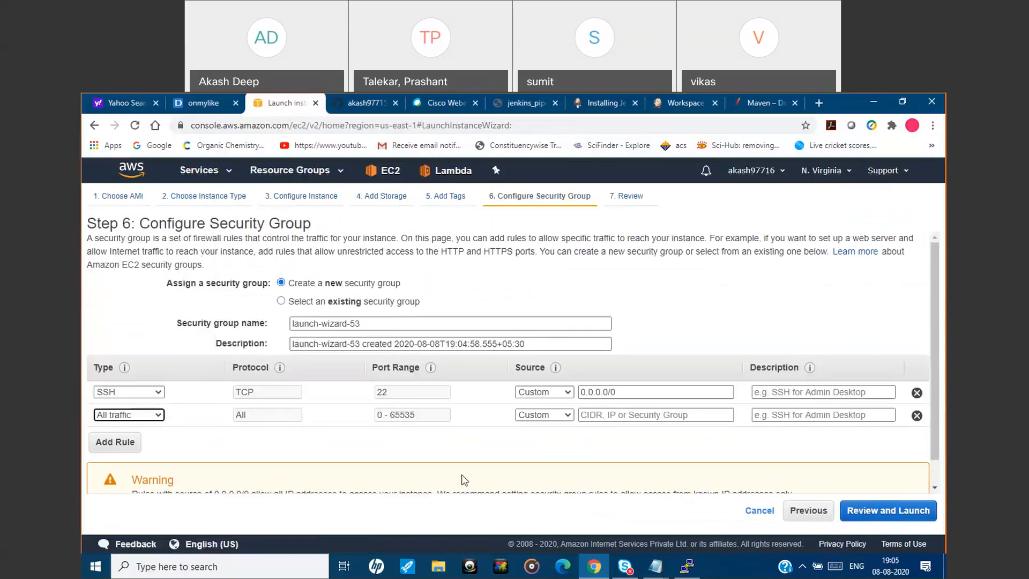
{"action": "left_click", "coordinate": [566, 416]}
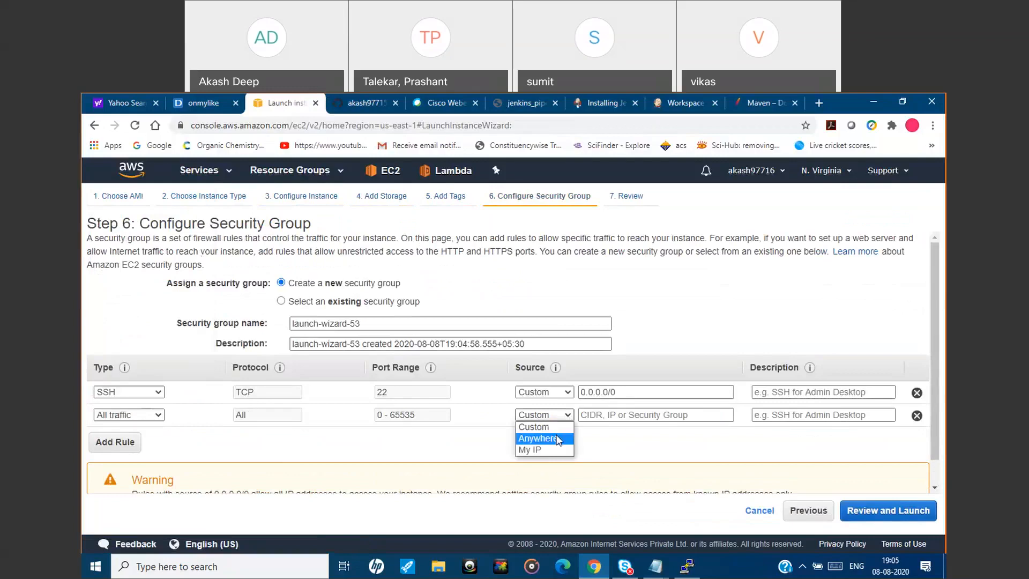
{"action": "left_click", "coordinate": [541, 438]}
Review and launch the instance with the existing key pair ec2_n.virg, acknowledging access to its private key file.
{"action": "left_click", "coordinate": [875, 517]}
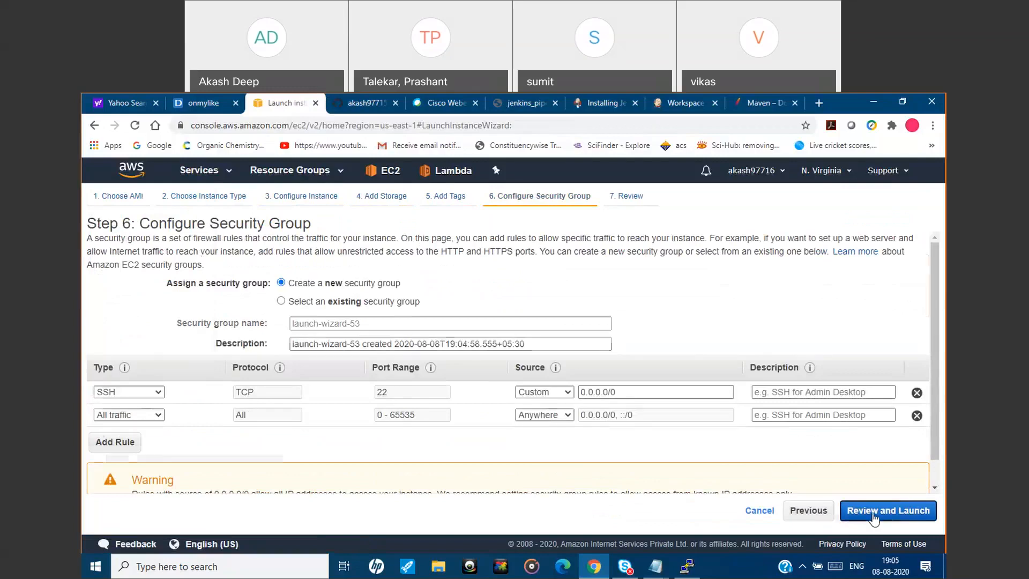
{"action": "left_click", "coordinate": [904, 512]}
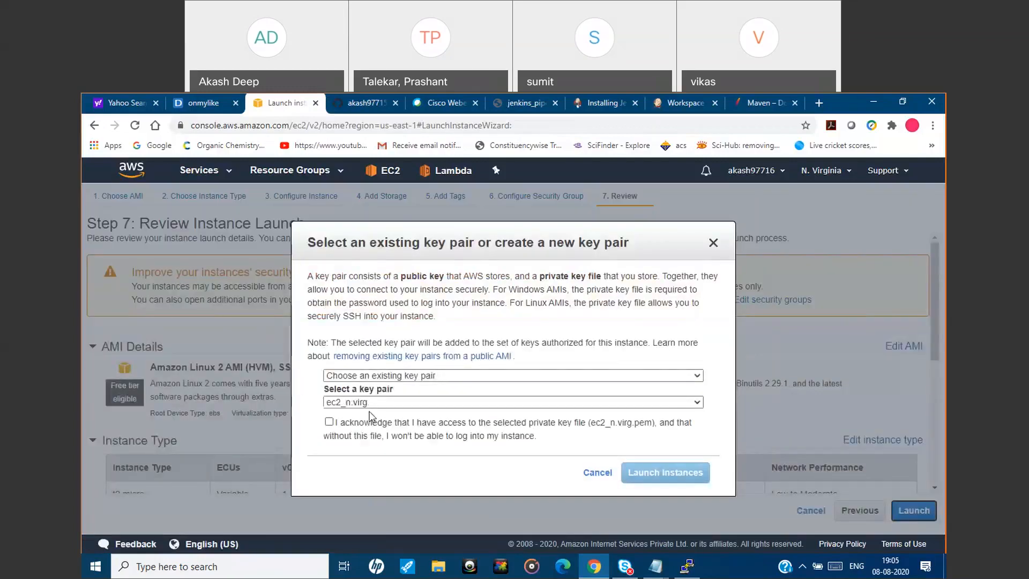
{"action": "left_click", "coordinate": [329, 421]}
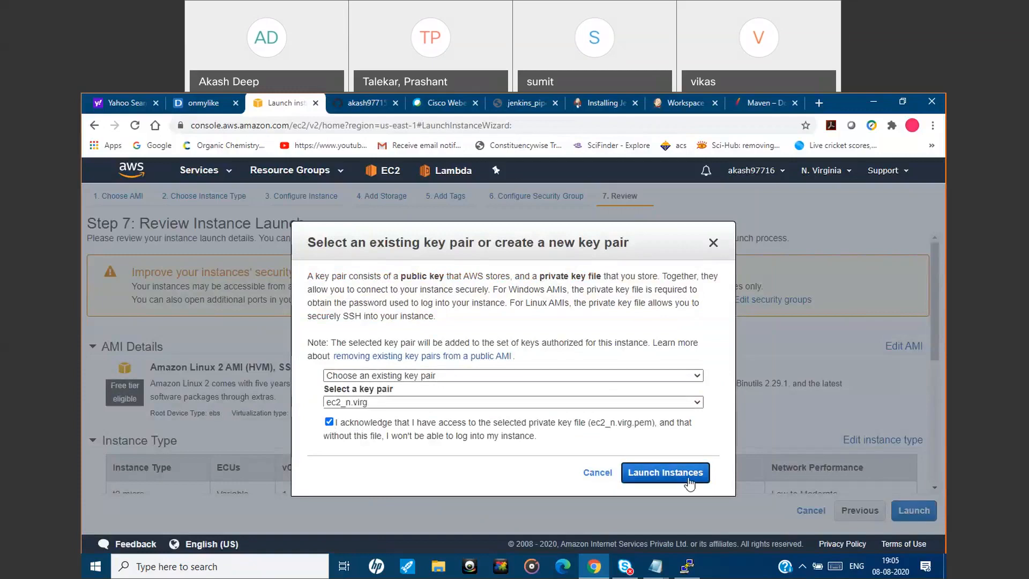
{"action": "left_click", "coordinate": [665, 472]}
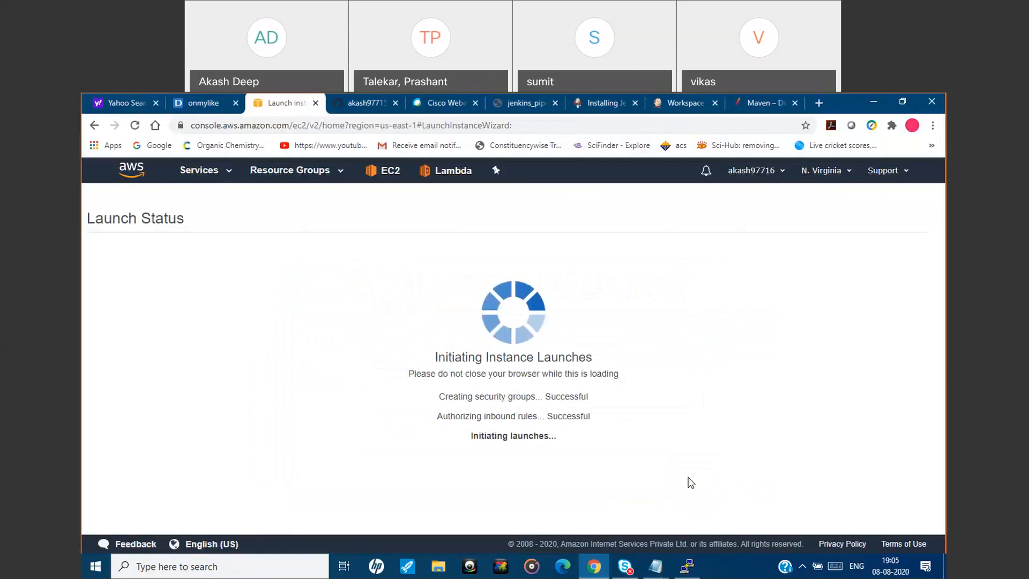
Show the newly launched instance in the Instances list and name it tomcat.
{"action": "left_click", "coordinate": [395, 289]}
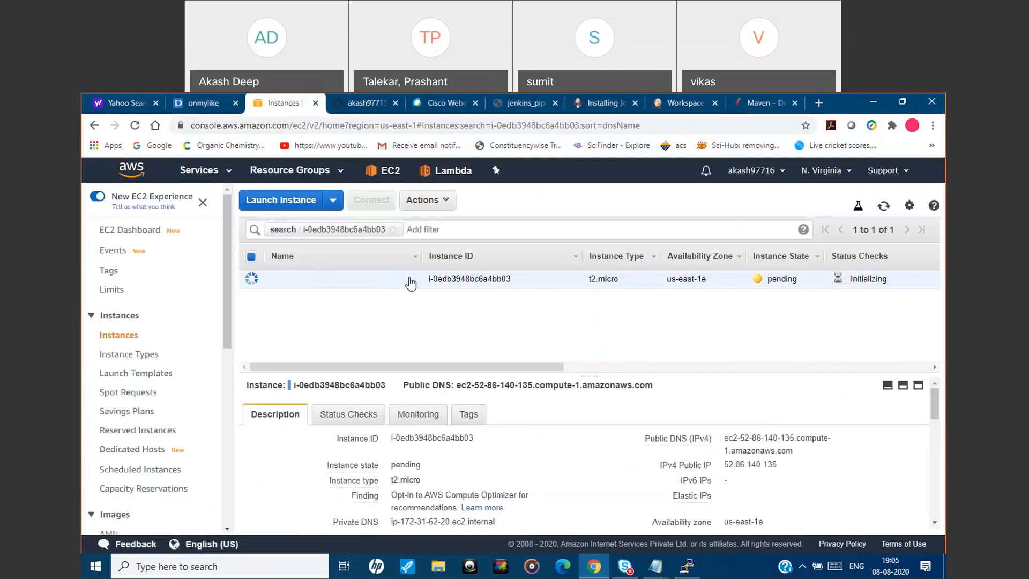
{"action": "left_click", "coordinate": [410, 279]}
{"action": "type", "text": "t"}
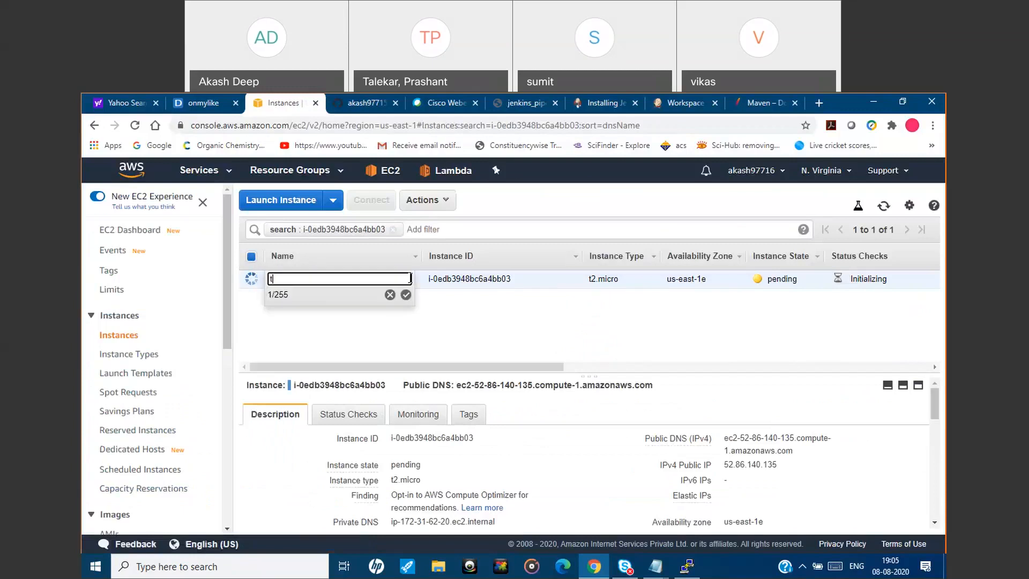
{"action": "type", "text": "omcat"}
{"action": "left_click", "coordinate": [405, 294]}
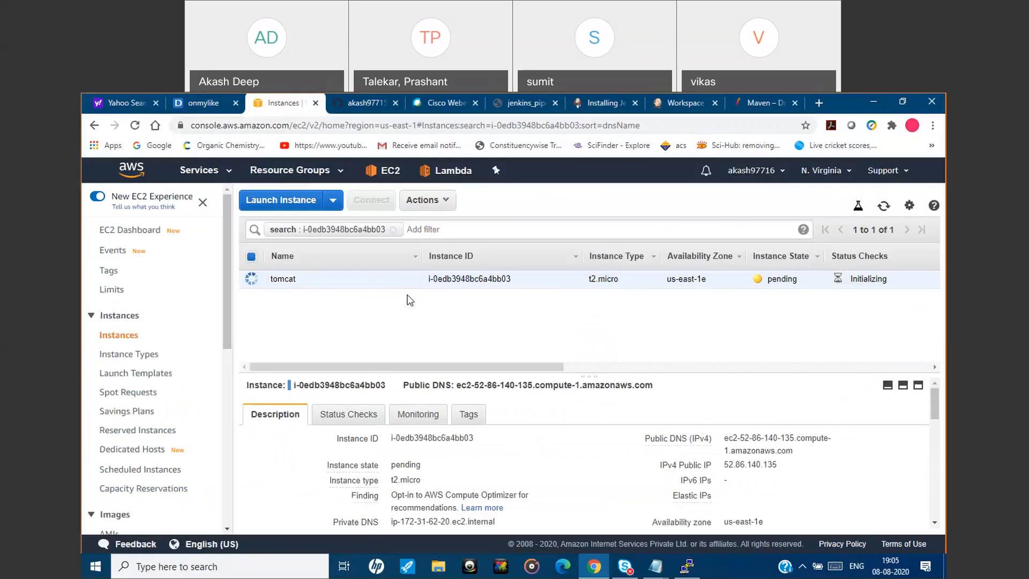
Copy the tomcat instance's IPv4 public IP, switch to a new PuTTY configuration and enter 52.86.140.135 as the host name.
{"action": "left_click", "coordinate": [788, 466]}
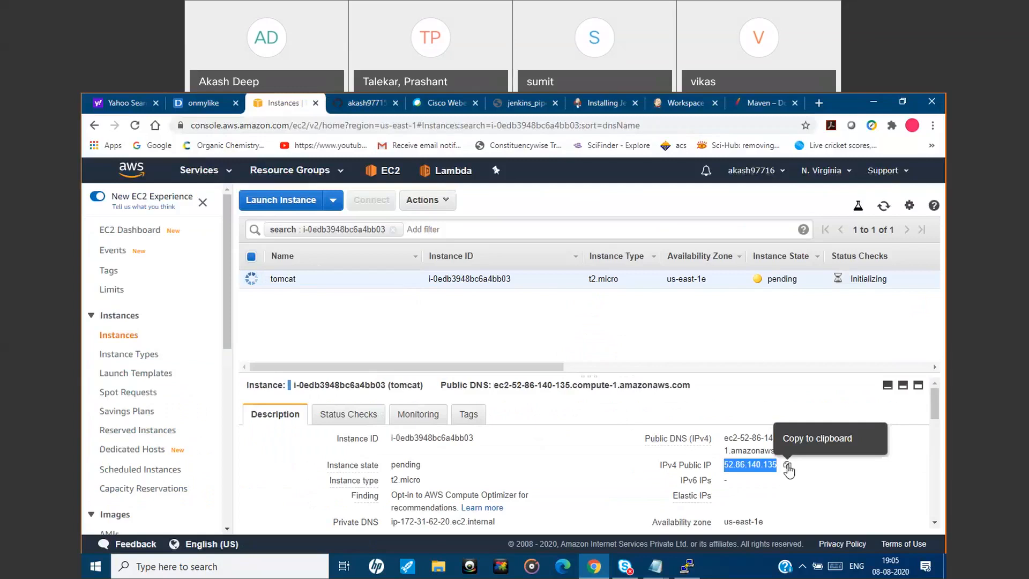
{"action": "left_click", "coordinate": [270, 572]}
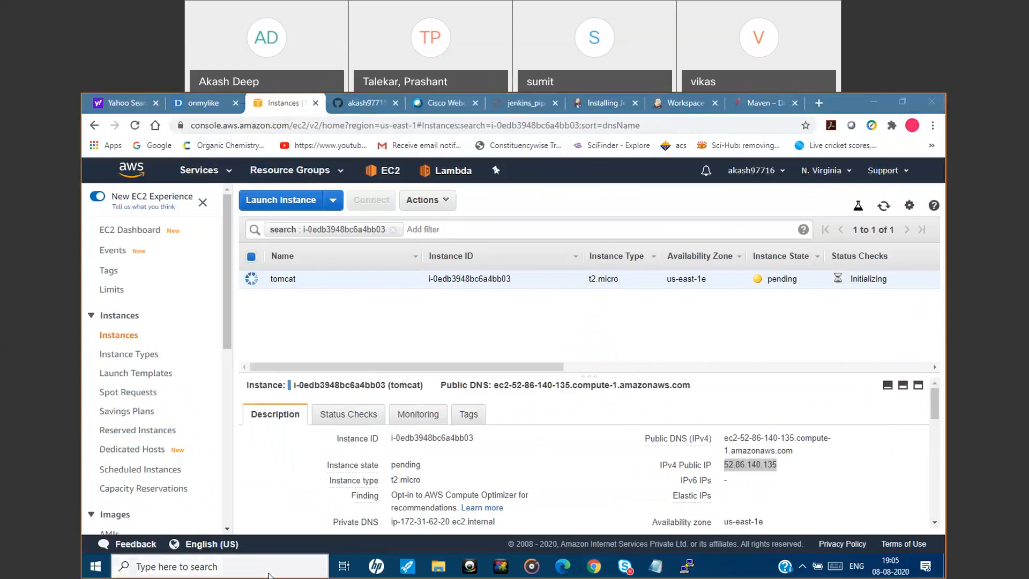
{"action": "type", "text": "putty"}
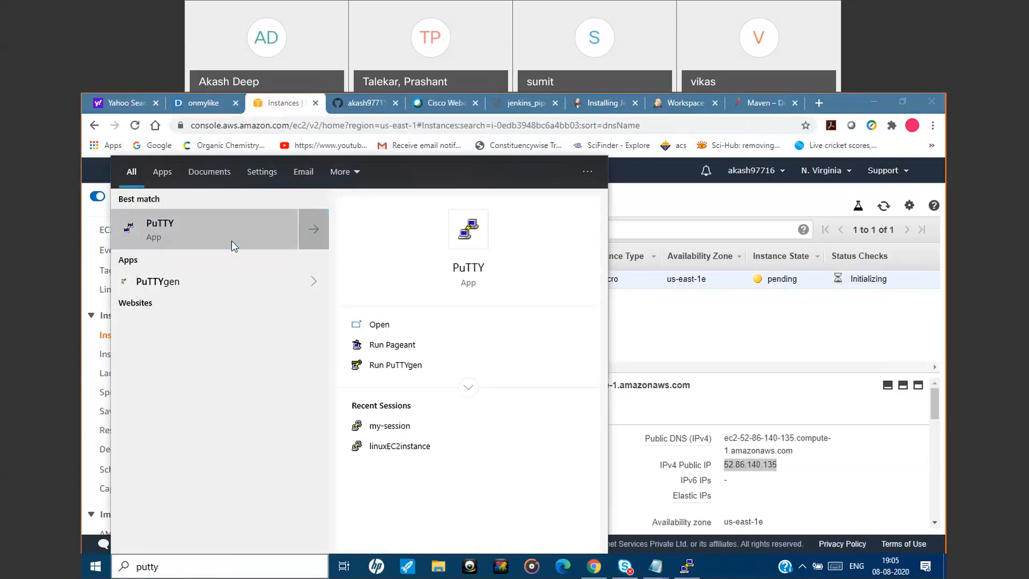
{"action": "left_click", "coordinate": [232, 240]}
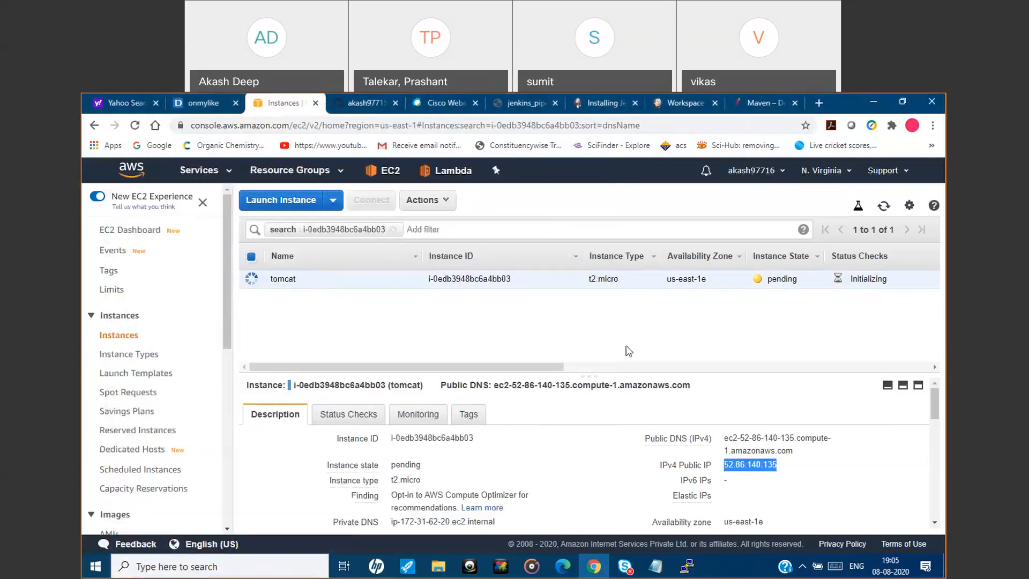
{"action": "double_click", "coordinate": [530, 267]}
{"action": "key", "text": "ctrl+v"}
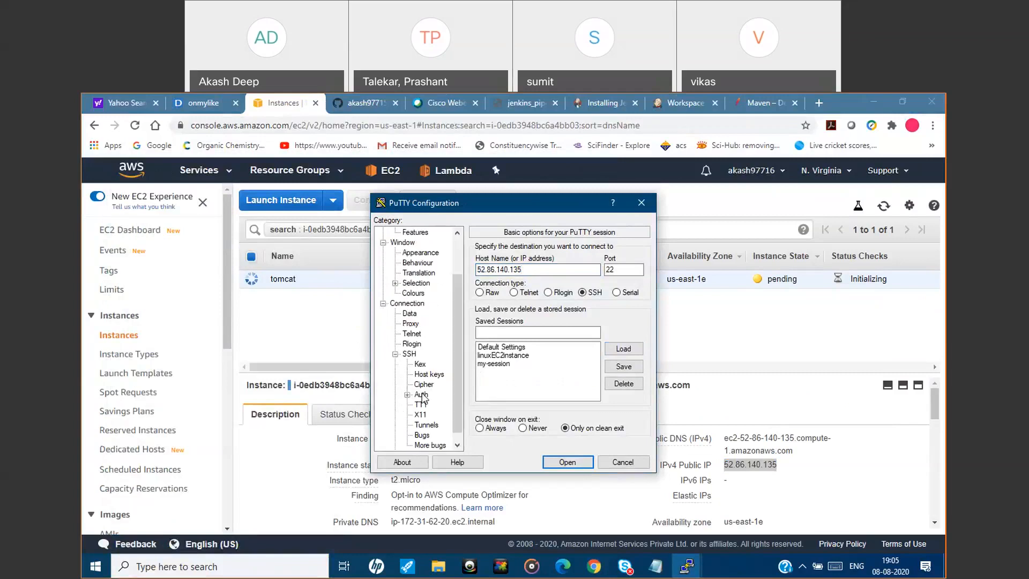
Set ec2_nvirg.ppk from the Downloads folder as the private key file for SSH authentication.
{"action": "left_click", "coordinate": [421, 395]}
{"action": "left_click", "coordinate": [624, 377]}
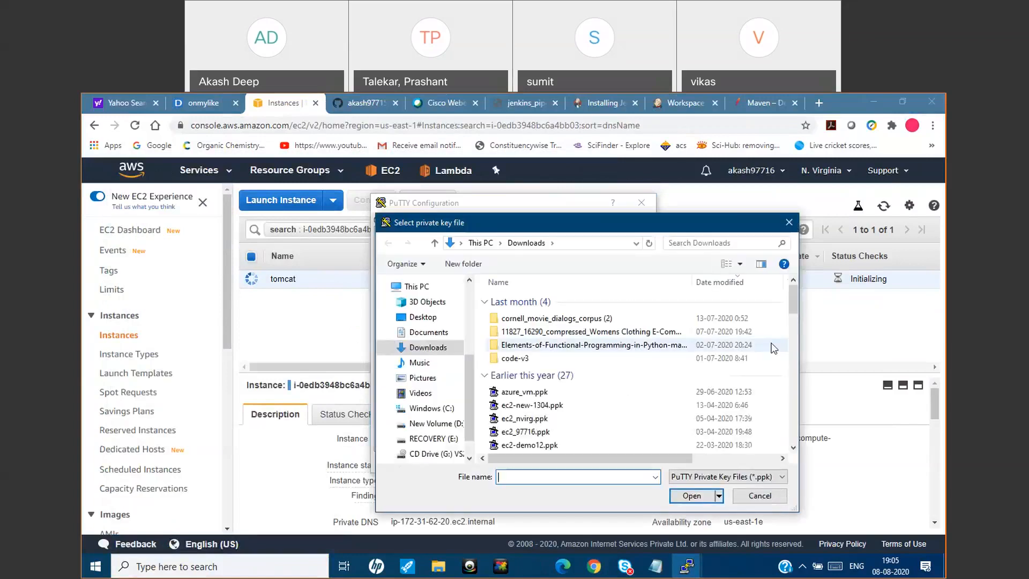
{"action": "left_click_drag", "start_coordinate": [793, 303], "coordinate": [793, 311]}
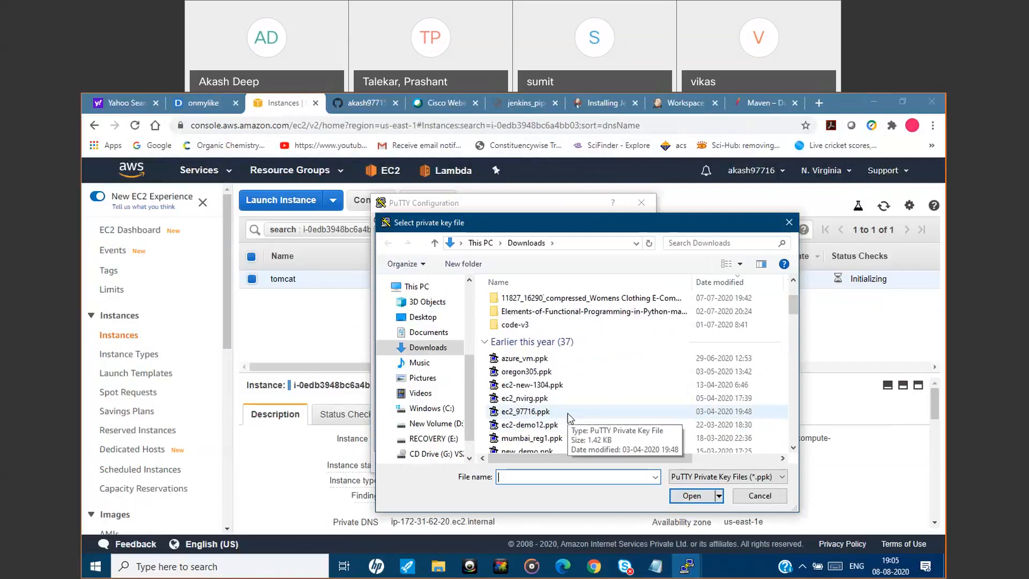
{"action": "left_click", "coordinate": [558, 398]}
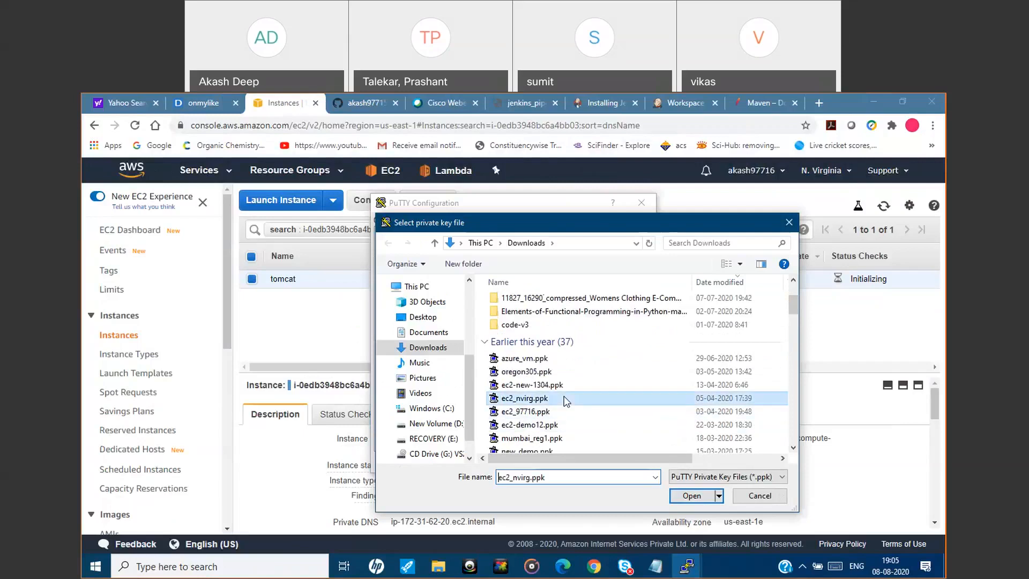
{"action": "left_click", "coordinate": [691, 496]}
Open the SSH session, accept the server's host key and log in as ec2-user.
{"action": "left_click", "coordinate": [567, 462]}
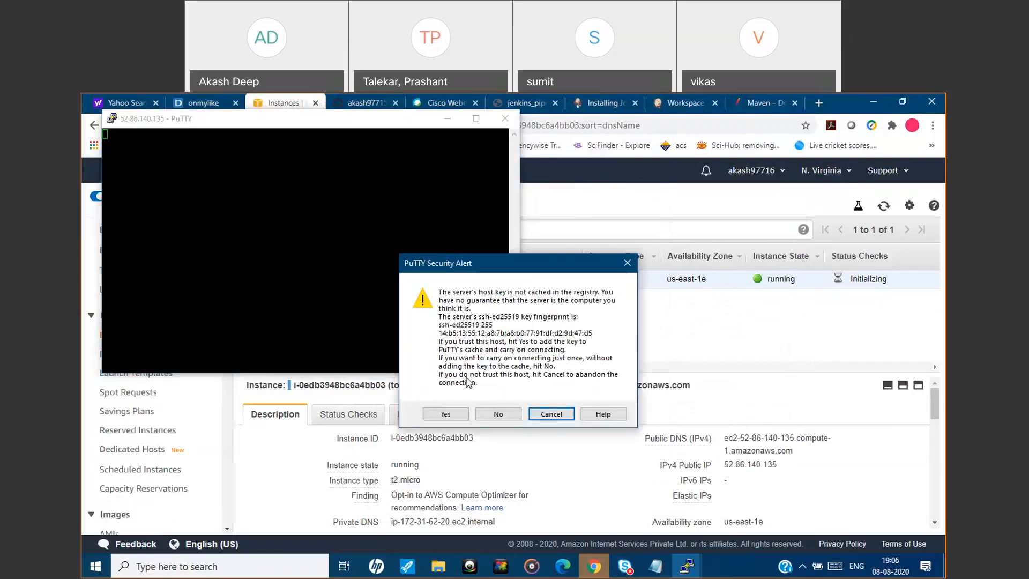
{"action": "left_click", "coordinate": [446, 413]}
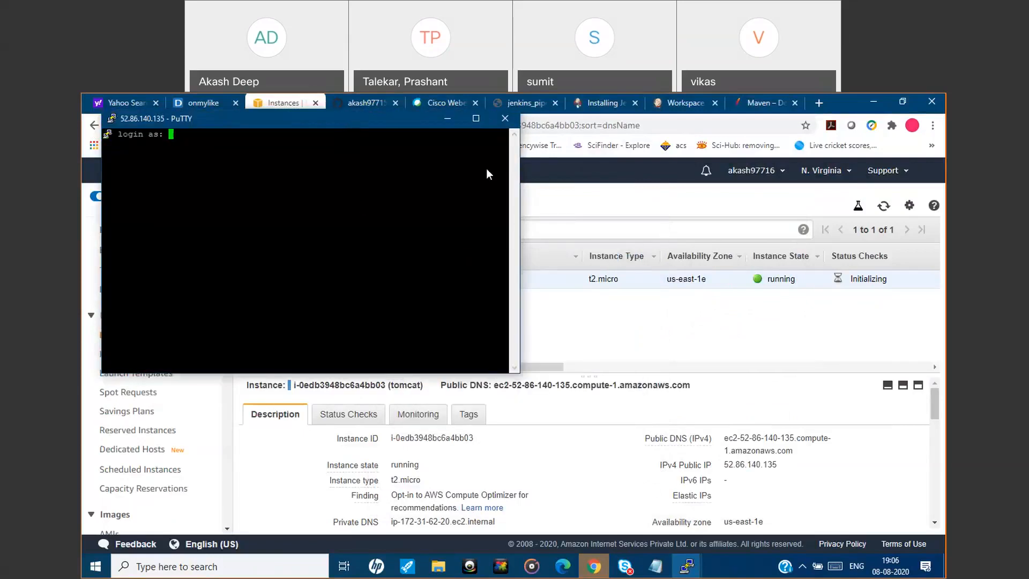
{"action": "type", "text": "ec2-user"}
{"action": "key", "text": "Return"}
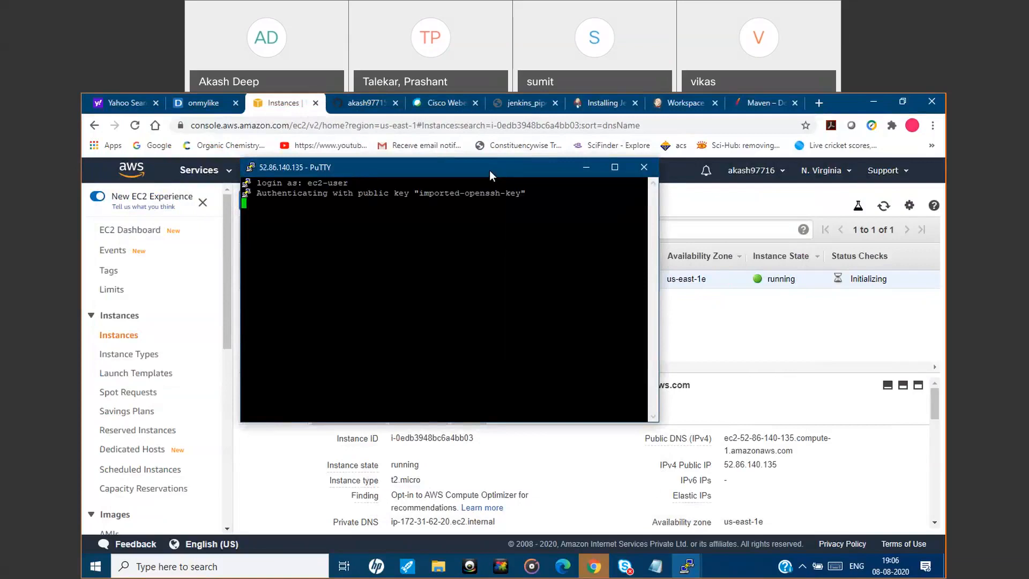
Switch to the root user on the tomcat server with sudo su -.
{"action": "type", "text": "sudo su -"}
{"action": "key", "text": "Return"}
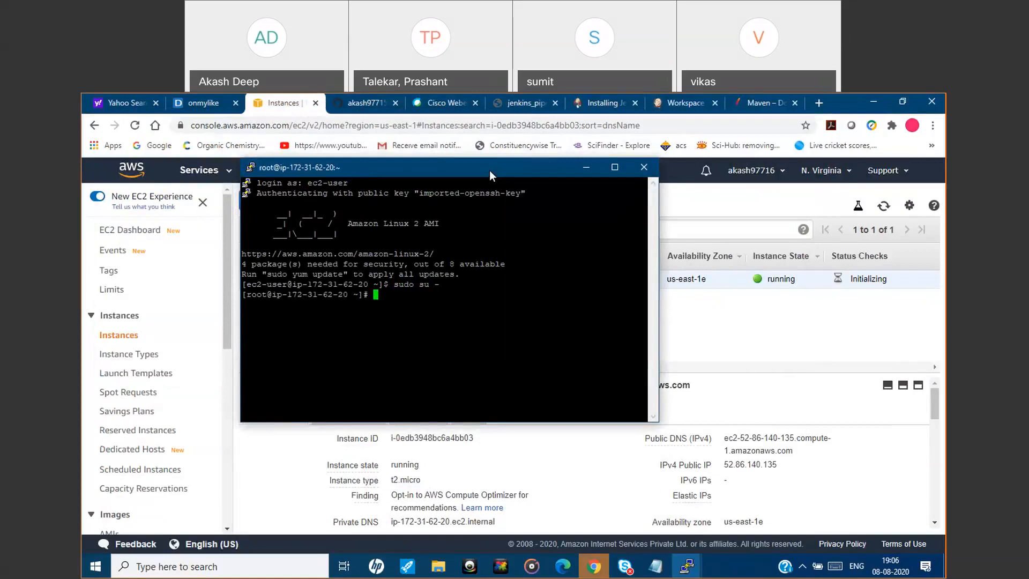
Change the terminal session's Default Foreground colour to orange, RGB 255, 128, 64, and apply it.
{"action": "right_click", "coordinate": [442, 168]}
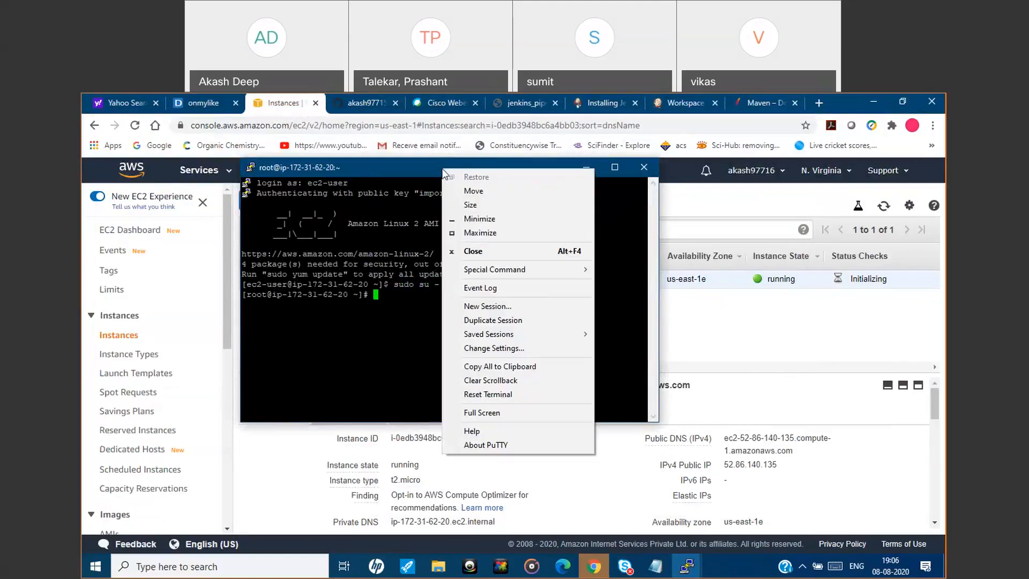
{"action": "left_click", "coordinate": [498, 349]}
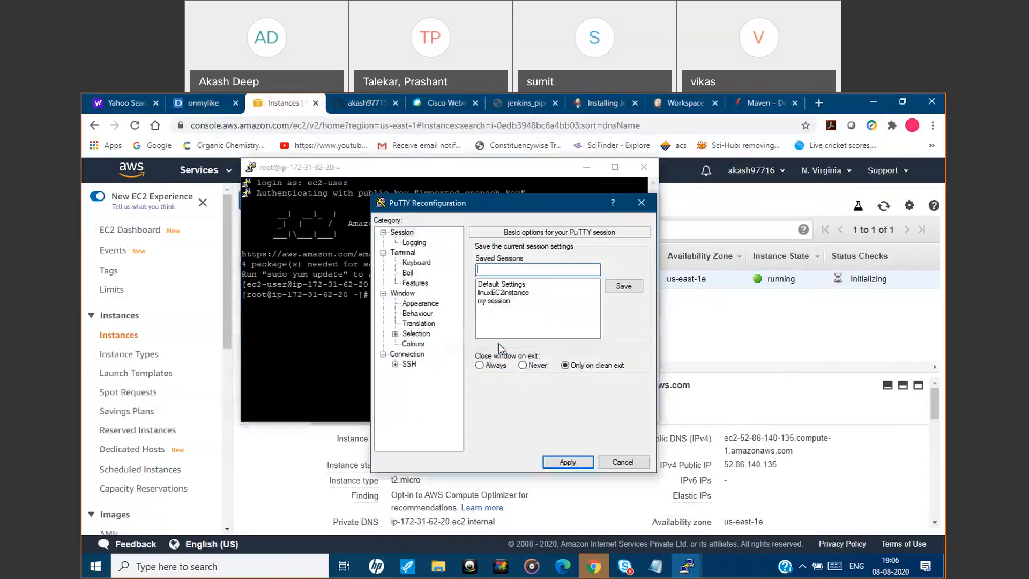
{"action": "left_click", "coordinate": [412, 345]}
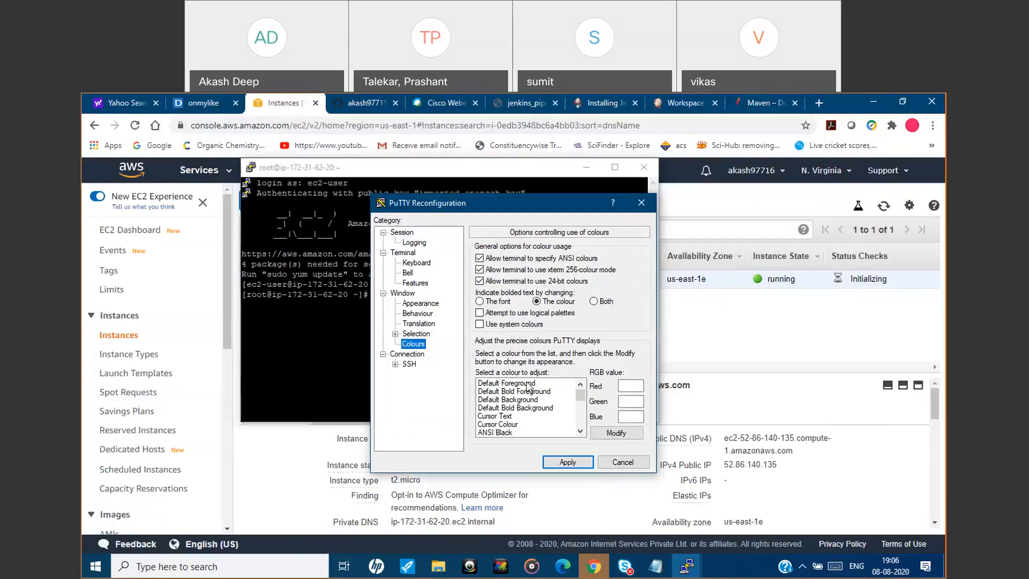
{"action": "left_click", "coordinate": [507, 383]}
{"action": "left_click", "coordinate": [611, 432]}
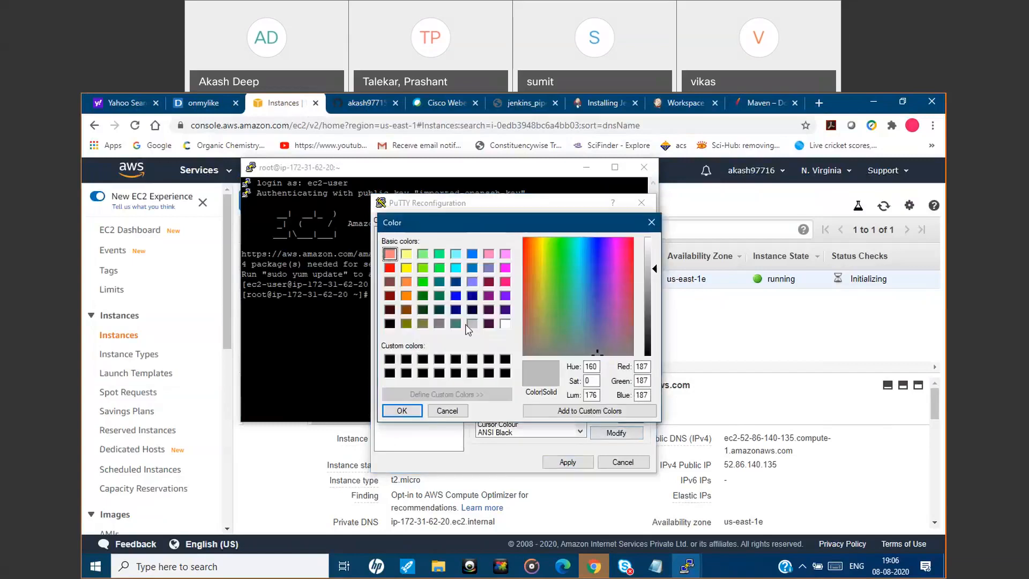
{"action": "left_click", "coordinate": [404, 281]}
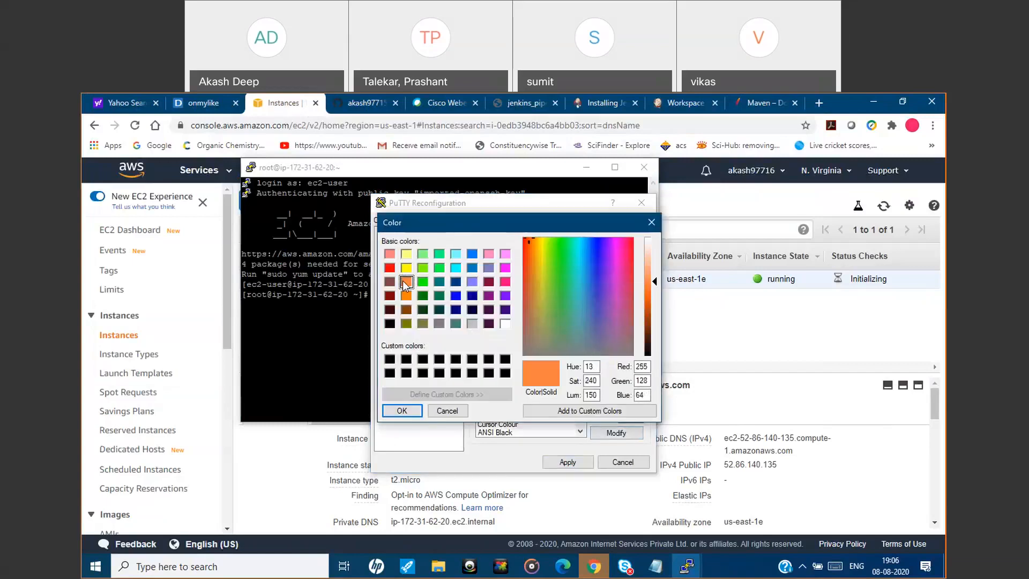
{"action": "left_click", "coordinate": [401, 410]}
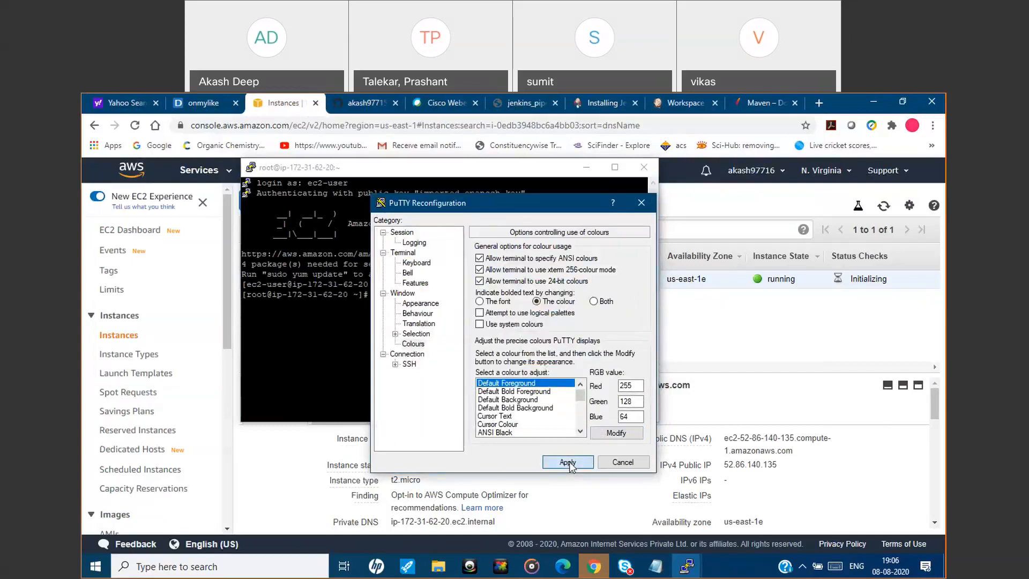
{"action": "left_click", "coordinate": [568, 462]}
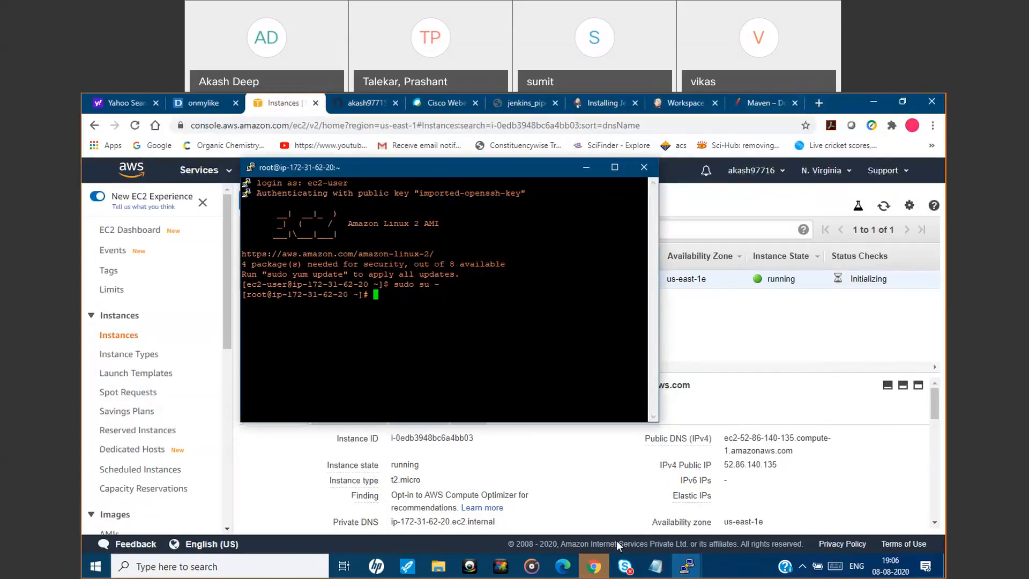
Open the Tomcat 8 downloads page on tomcat.apache.org in a new tab and copy the 8.5.57 core tar.gz sha512 link address.
{"action": "left_click", "coordinate": [819, 103]}
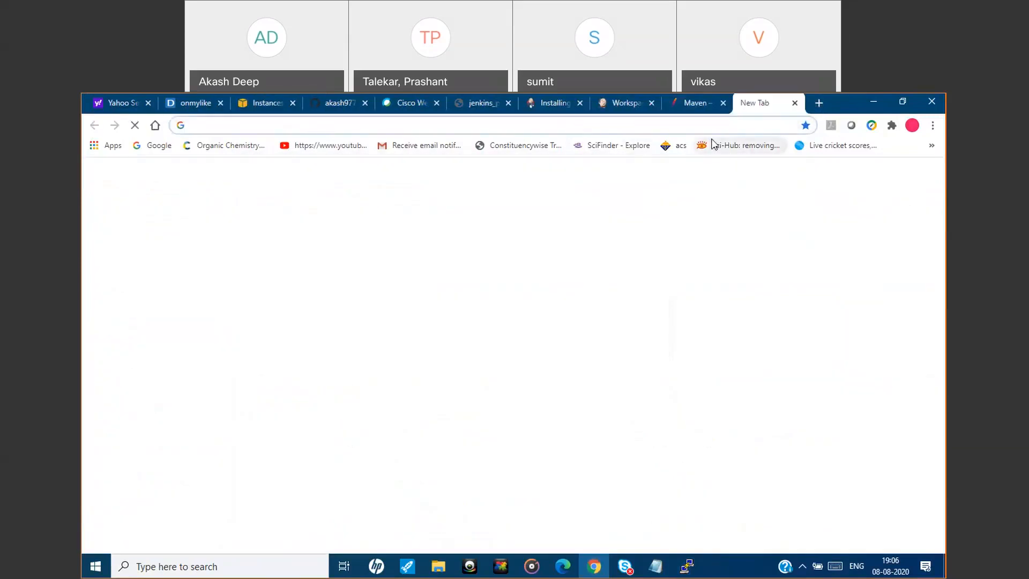
{"action": "type", "text": "tomcat"}
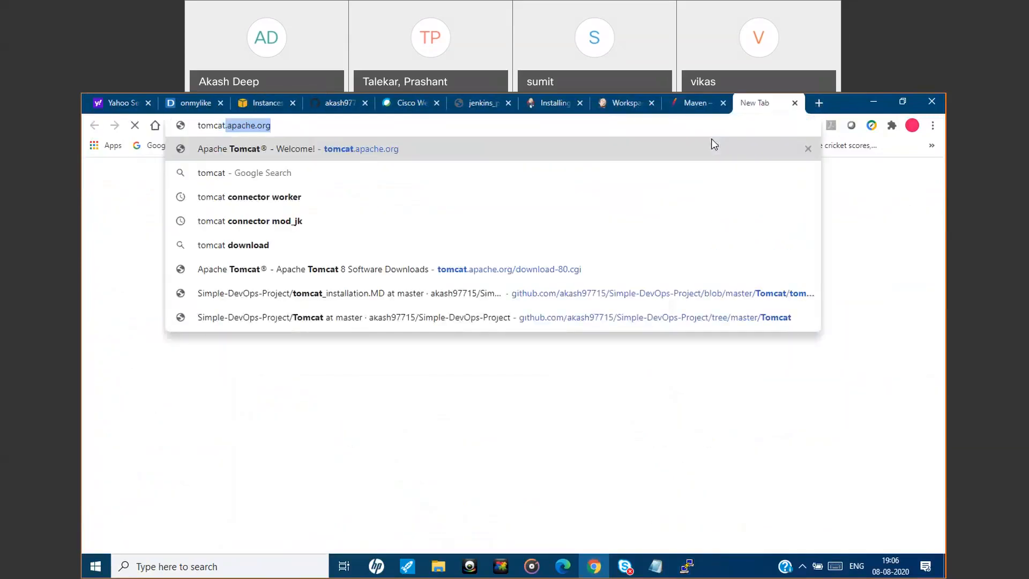
{"action": "key", "text": "Return"}
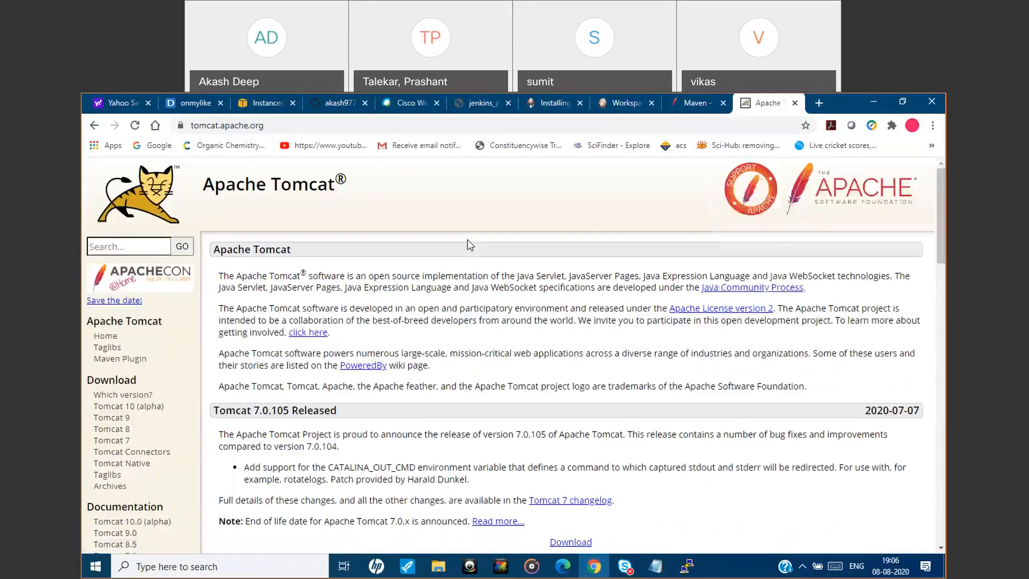
{"action": "left_click", "coordinate": [122, 434]}
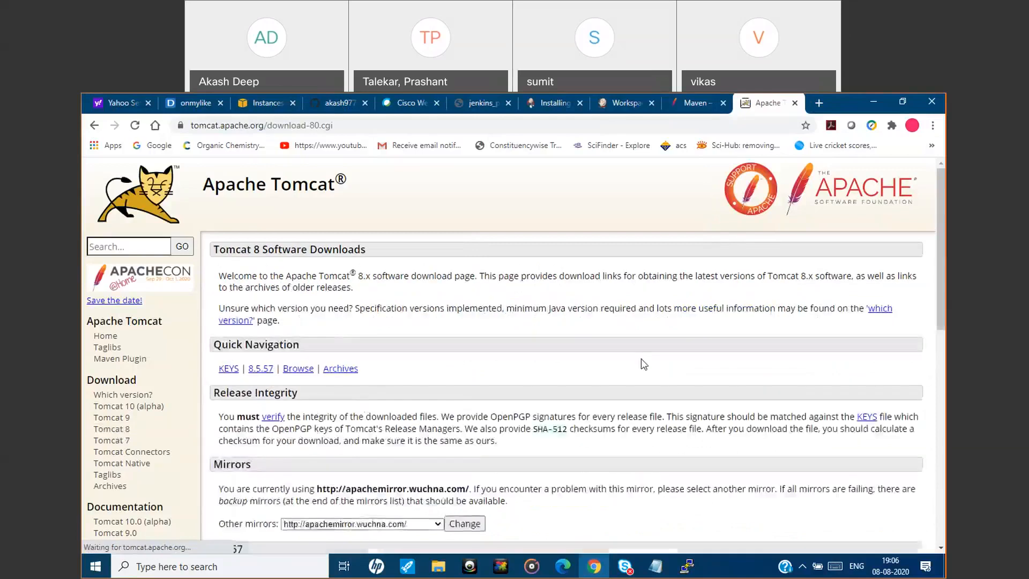
{"action": "scroll", "coordinate": [602, 445], "scroll_direction": "down", "scroll_amount": 5}
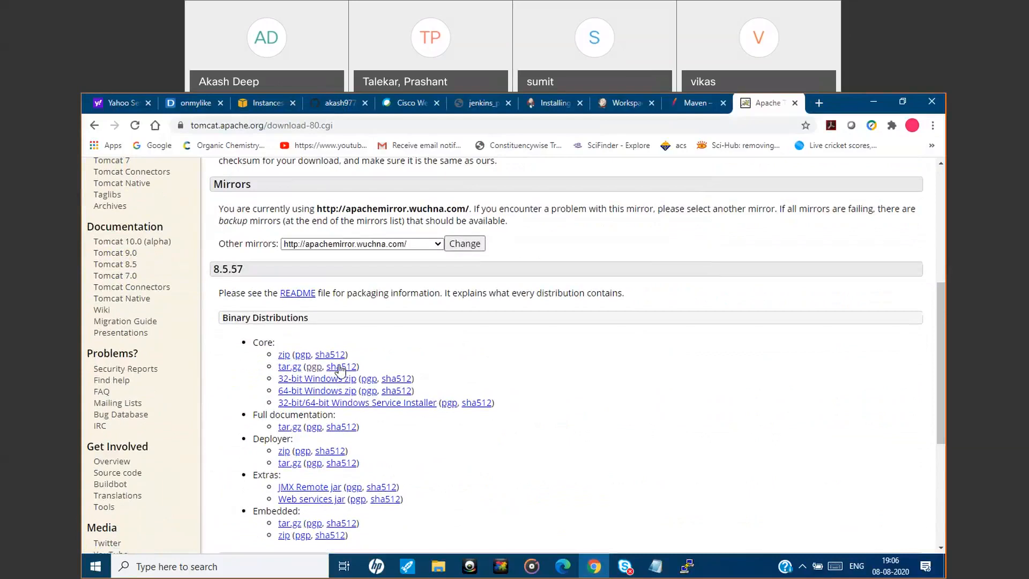
{"action": "right_click", "coordinate": [339, 369]}
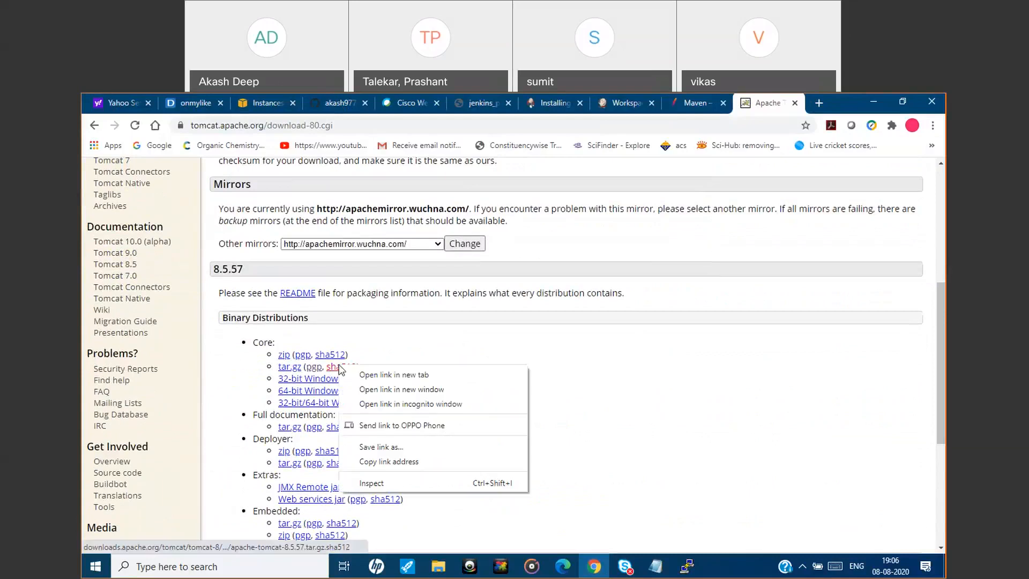
{"action": "left_click", "coordinate": [400, 462]}
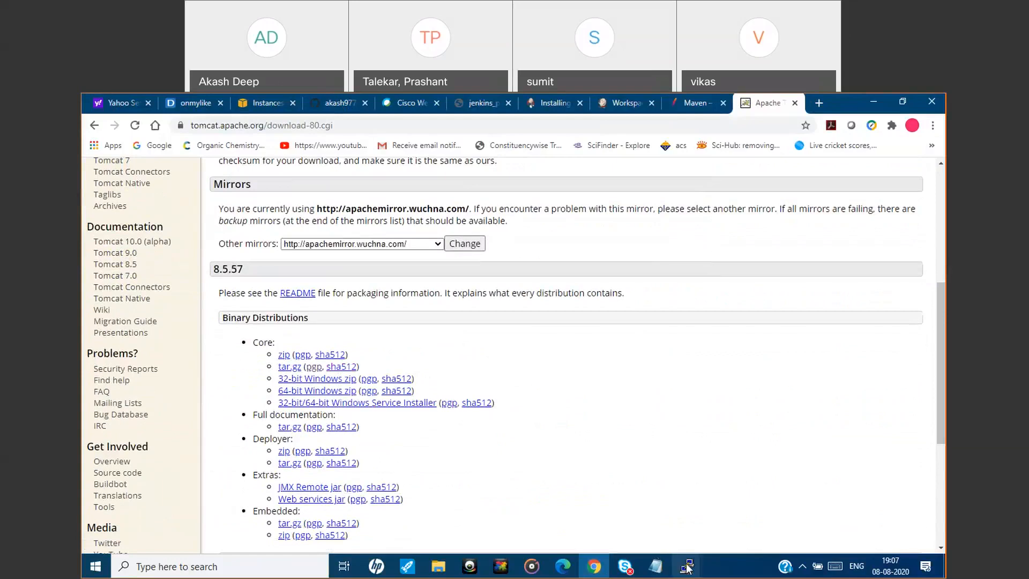
Switch to the tomcat server's PuTTY session, change to the /opt directory and list its contents.
{"action": "mouse_move", "coordinate": [687, 566]}
{"action": "left_click", "coordinate": [751, 508]}
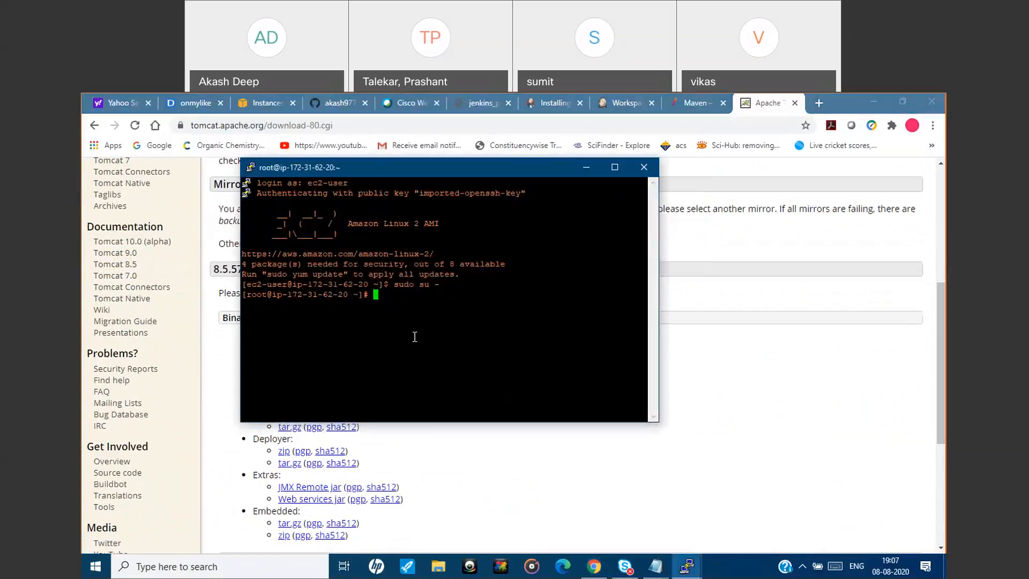
{"action": "type", "text": "cd /opt"}
{"action": "key", "text": "Return"}
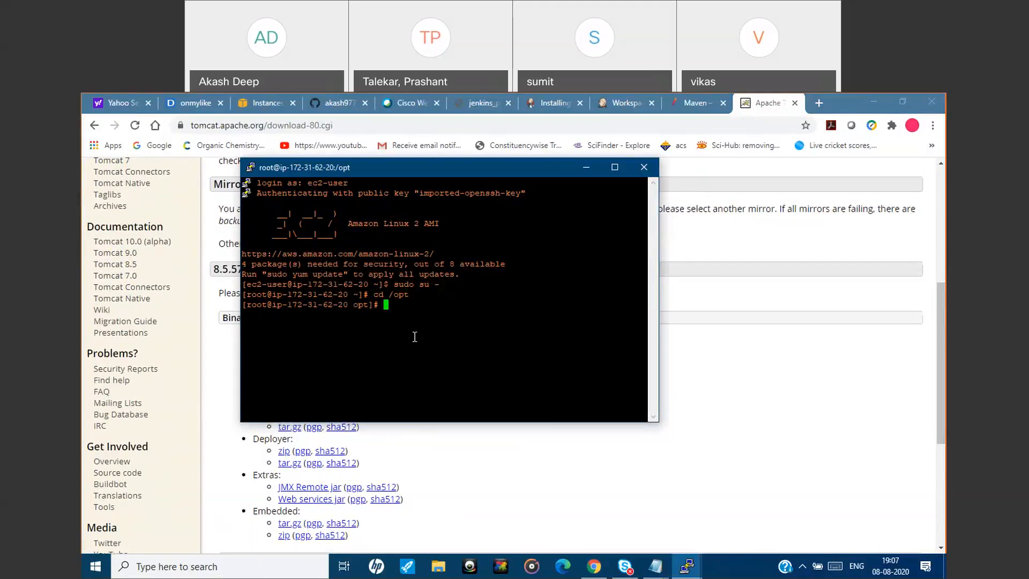
{"action": "type", "text": "ls"}
{"action": "key", "text": "Return"}
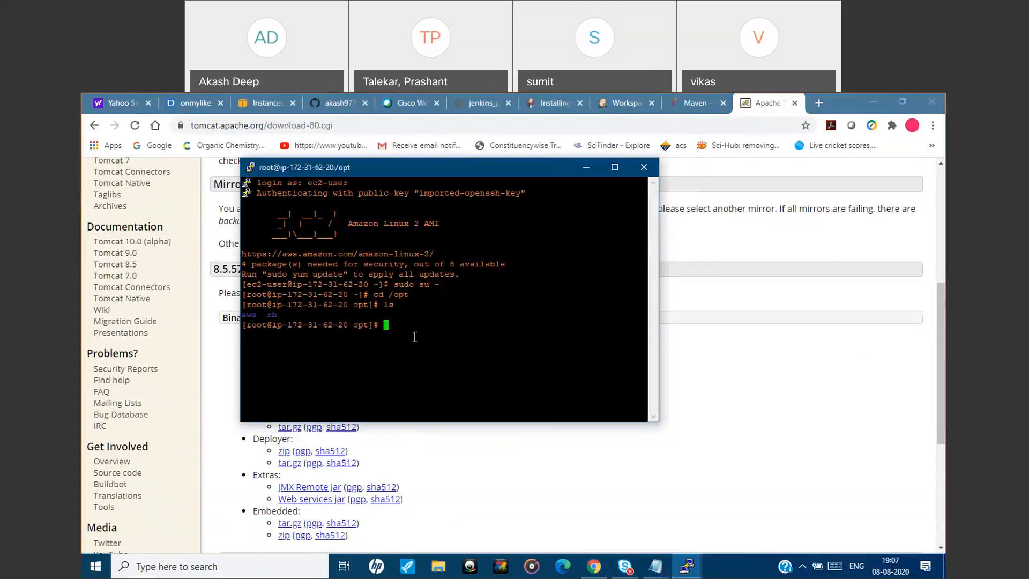
Download apache-tomcat-8.5.57.tar.gz into /opt with wget, using the copied link without its .sha512 ending, and list the directory.
{"action": "type", "text": "wget"}
{"action": "right_click", "coordinate": [398, 318]}
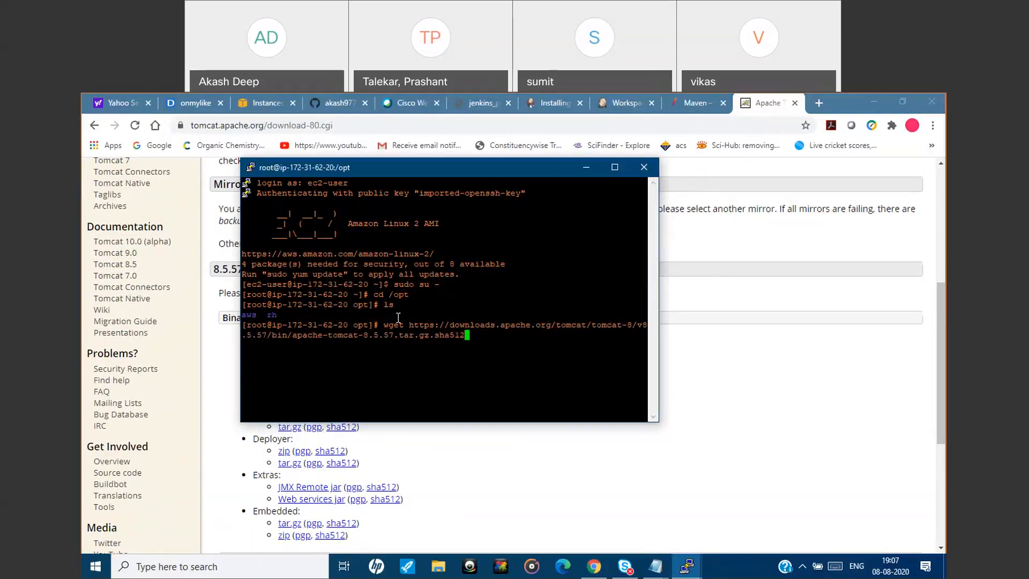
{"action": "key", "text": "BackSpace"}
{"action": "key", "text": "BackSpace"}
{"action": "key", "text": "BackSpace"}
{"action": "key", "text": "BackSpace"}
{"action": "key", "text": "BackSpace"}
{"action": "key", "text": "BackSpace"}
{"action": "key", "text": "BackSpace"}
{"action": "key", "text": "Return"}
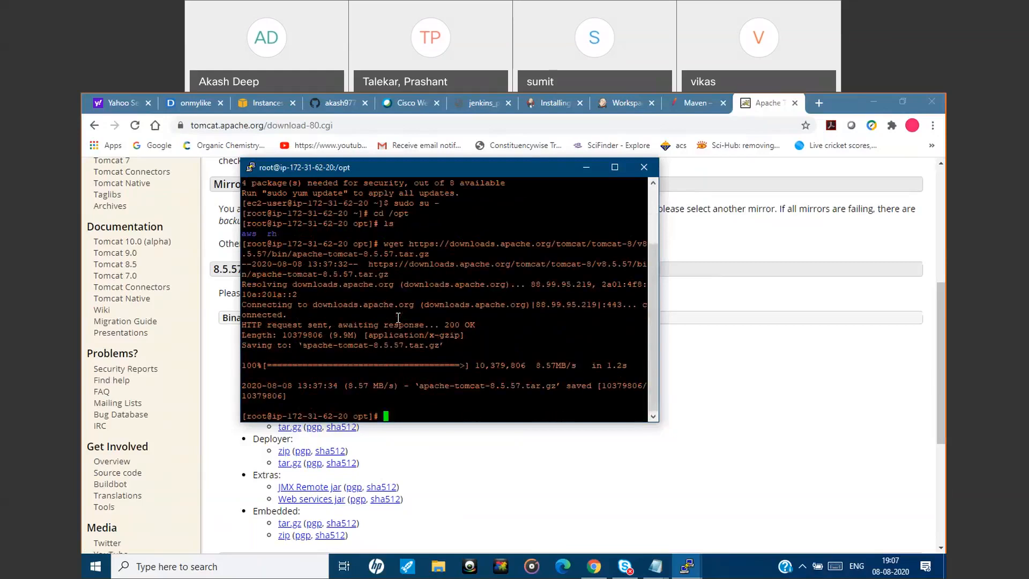
{"action": "type", "text": "ls"}
{"action": "key", "text": "Return"}
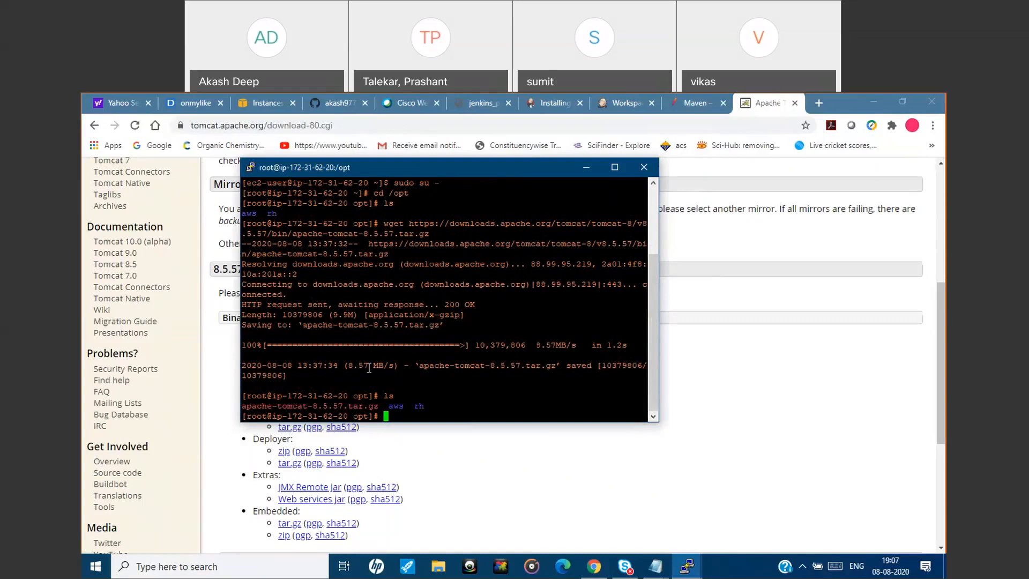
Copy the command tar -xvzf /opt/apache-tomcat-8.5.35.tar.gz from install_tomcat.txt in Notepad and return to the PuTTY session.
{"action": "mouse_move", "coordinate": [655, 566]}
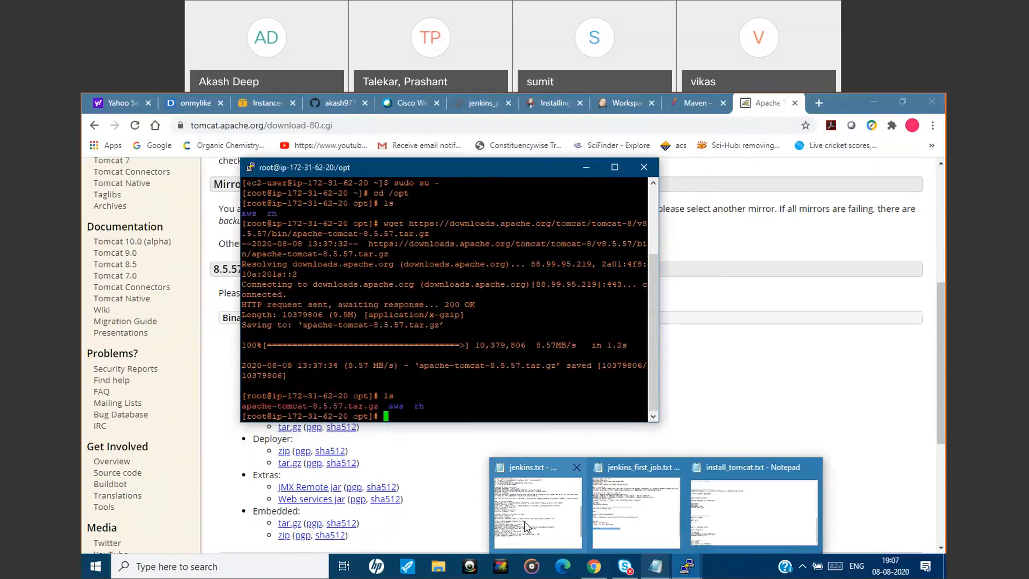
{"action": "left_click", "coordinate": [624, 506]}
{"action": "mouse_move", "coordinate": [655, 566]}
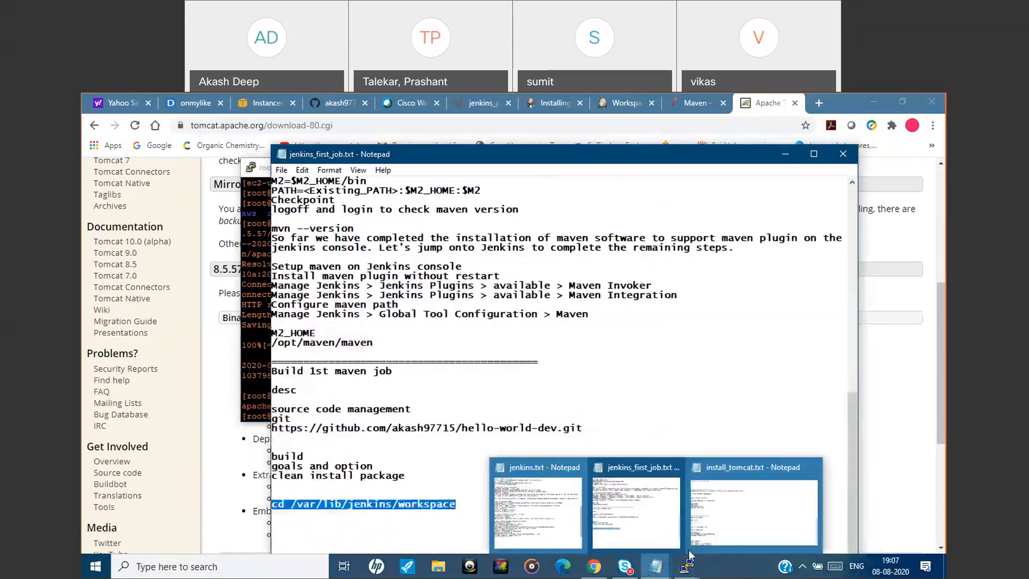
{"action": "left_click", "coordinate": [746, 526]}
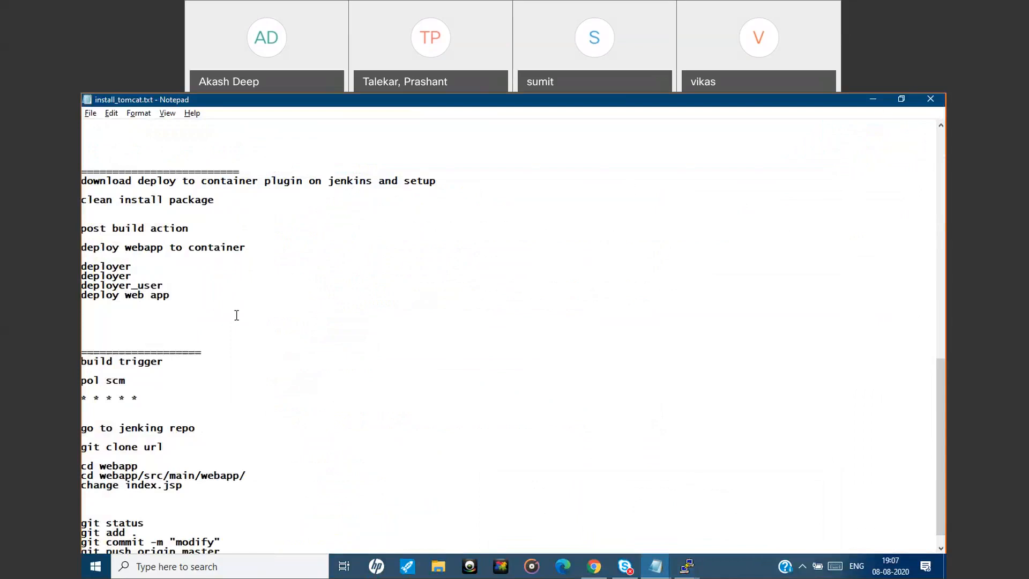
{"action": "scroll", "coordinate": [237, 315], "scroll_direction": "up", "scroll_amount": 18}
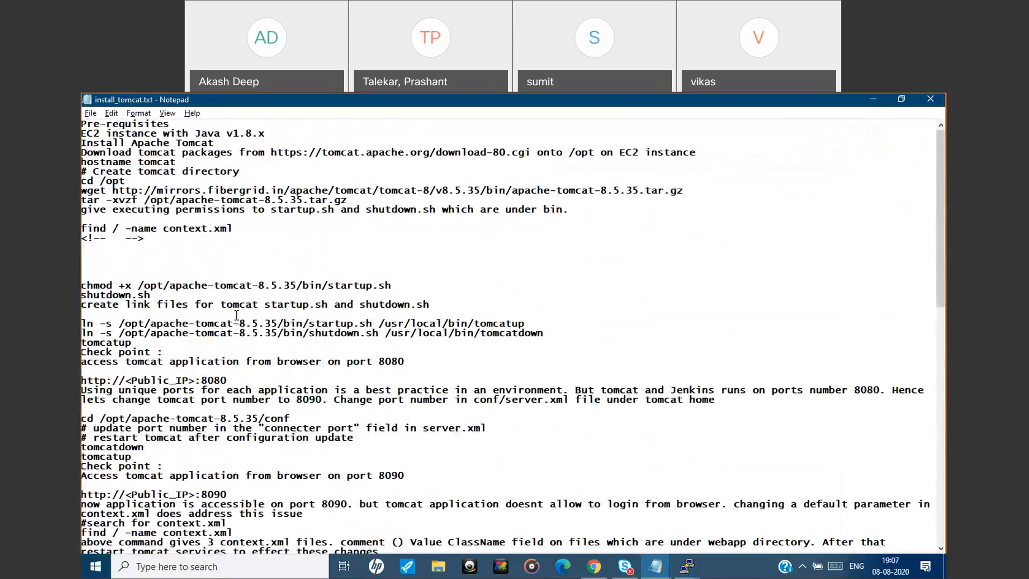
{"action": "left_click", "coordinate": [901, 99]}
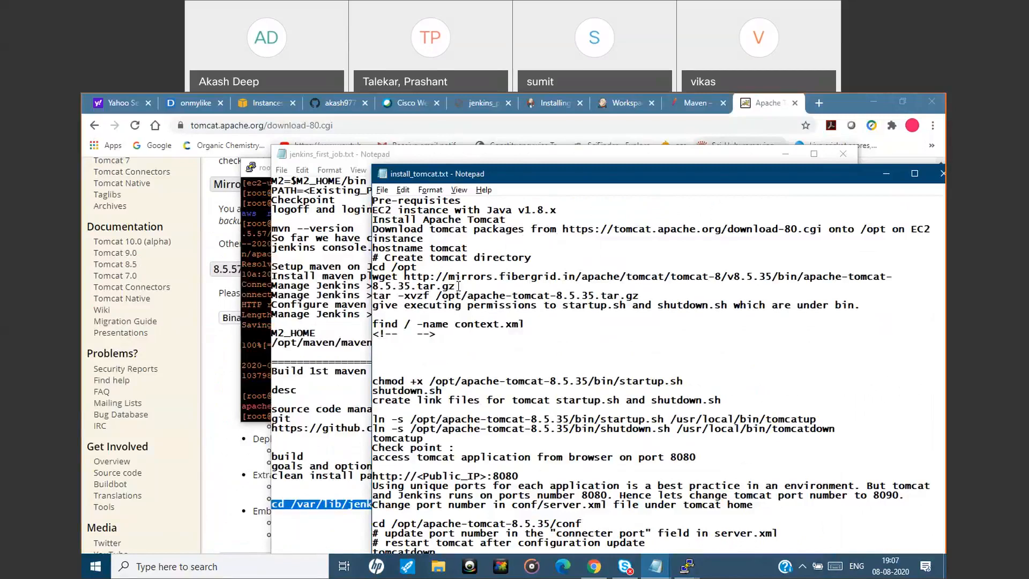
{"action": "left_click_drag", "start_coordinate": [642, 298], "coordinate": [367, 295]}
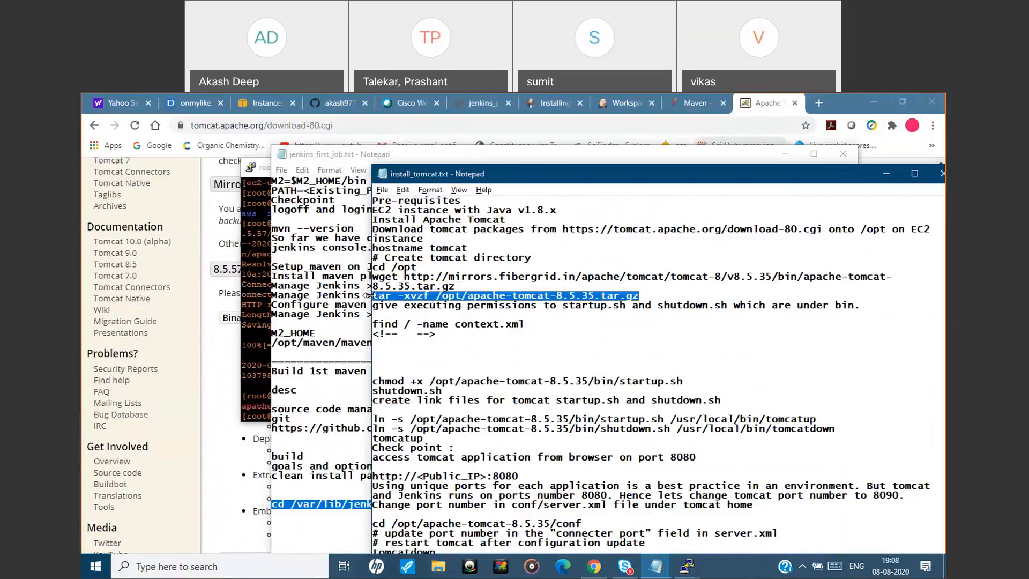
{"action": "left_click_drag", "start_coordinate": [540, 184], "coordinate": [420, 184]}
{"action": "left_click", "coordinate": [677, 182]}
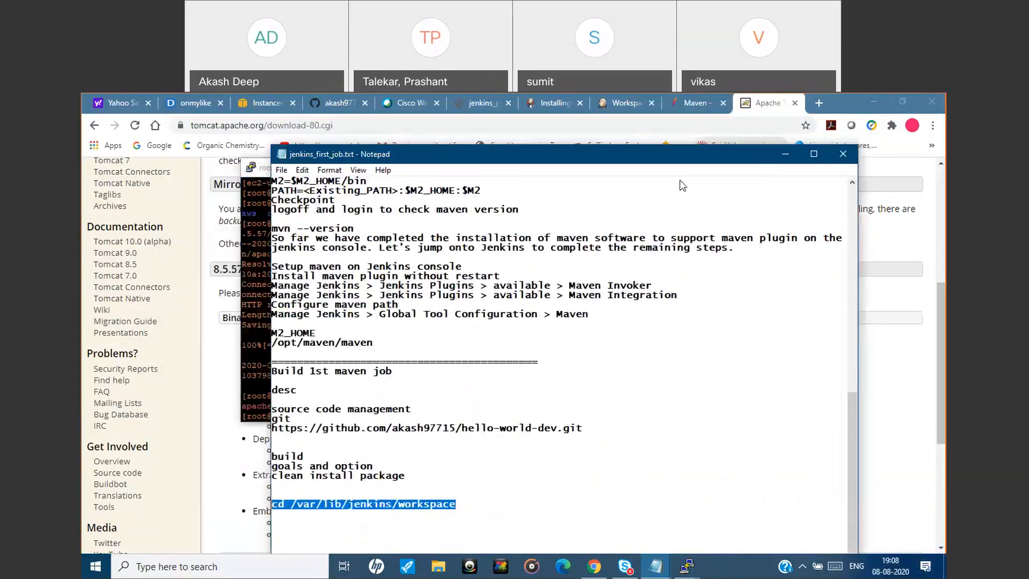
{"action": "left_click", "coordinate": [786, 154]}
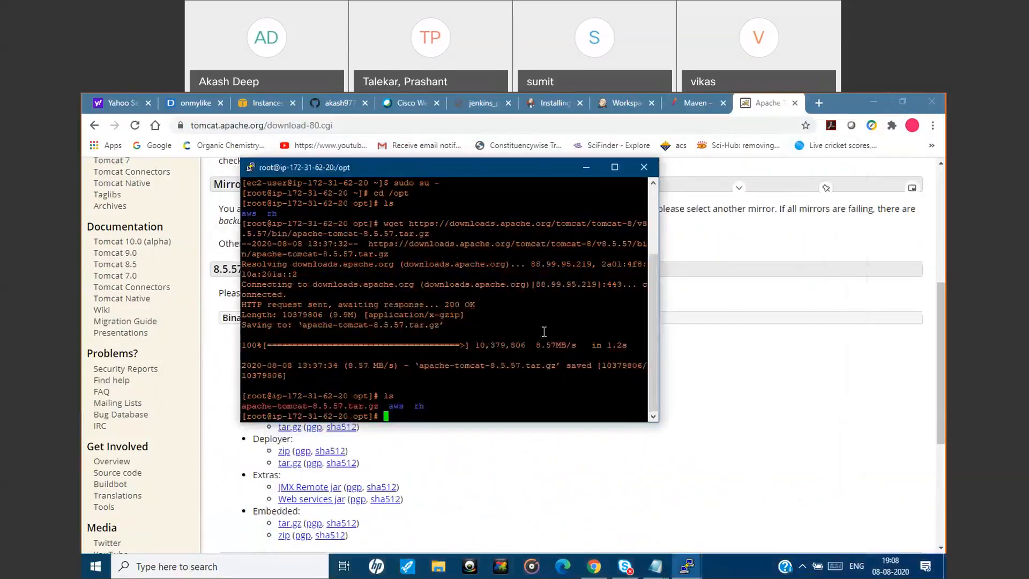
Paste the tar -xvzf command with its archive replaced by apache-tomcat-8.5.57.tar.gz, extract it in /opt and list the directory.
{"action": "right_click", "coordinate": [417, 407]}
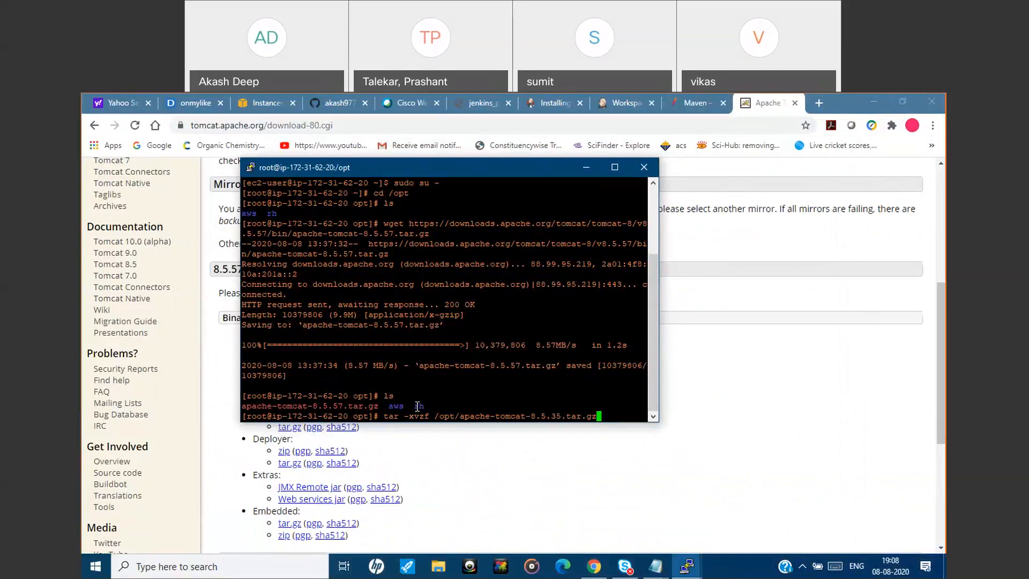
{"action": "key", "text": "BackSpace"}
{"action": "key", "text": "BackSpace"}
{"action": "key", "text": "BackSpace"}
{"action": "key", "text": "BackSpace"}
{"action": "key", "text": "BackSpace"}
{"action": "key", "text": "BackSpace"}
{"action": "key", "text": "BackSpace"}
{"action": "key", "text": "BackSpace"}
{"action": "key", "text": "BackSpace"}
{"action": "key", "text": "BackSpace"}
{"action": "key", "text": "BackSpace"}
{"action": "key", "text": "BackSpace"}
{"action": "key", "text": "BackSpace"}
{"action": "key", "text": "BackSpace"}
{"action": "key", "text": "BackSpace"}
{"action": "key", "text": "BackSpace"}
{"action": "key", "text": "BackSpace"}
{"action": "key", "text": "BackSpace"}
{"action": "key", "text": "BackSpace"}
{"action": "key", "text": "BackSpace"}
{"action": "key", "text": "BackSpace"}
{"action": "key", "text": "BackSpace"}
{"action": "key", "text": "BackSpace"}
{"action": "key", "text": "BackSpace"}
{"action": "key", "text": "BackSpace"}
{"action": "key", "text": "BackSpace"}
{"action": "key", "text": "BackSpace"}
{"action": "key", "text": "BackSpace"}
{"action": "key", "text": "BackSpace"}
{"action": "key", "text": "BackSpace"}
{"action": "key", "text": "BackSpace"}
{"action": "key", "text": "BackSpace"}
{"action": "key", "text": "BackSpace"}
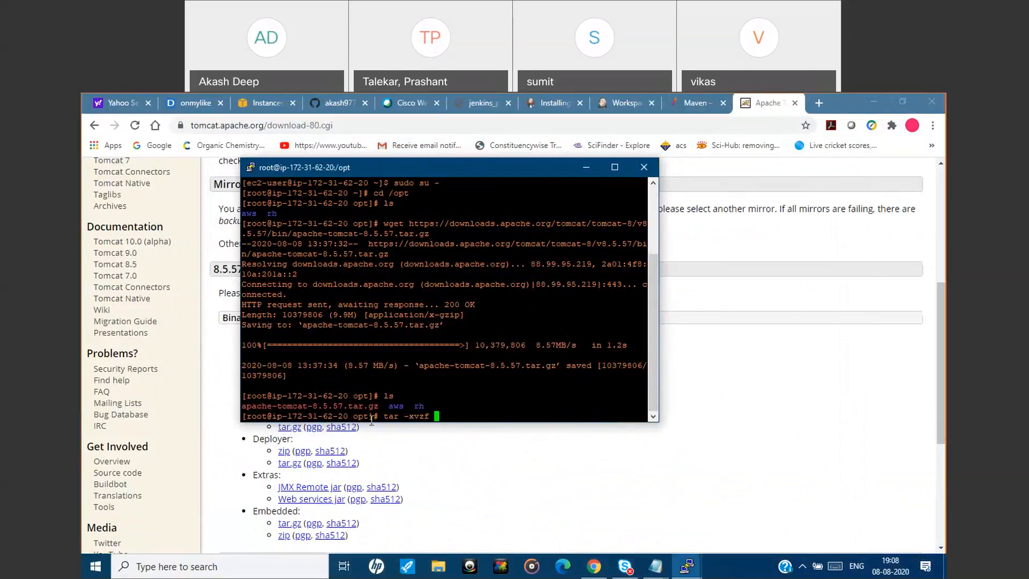
{"action": "double_click", "coordinate": [311, 406]}
{"action": "right_click", "coordinate": [511, 395]}
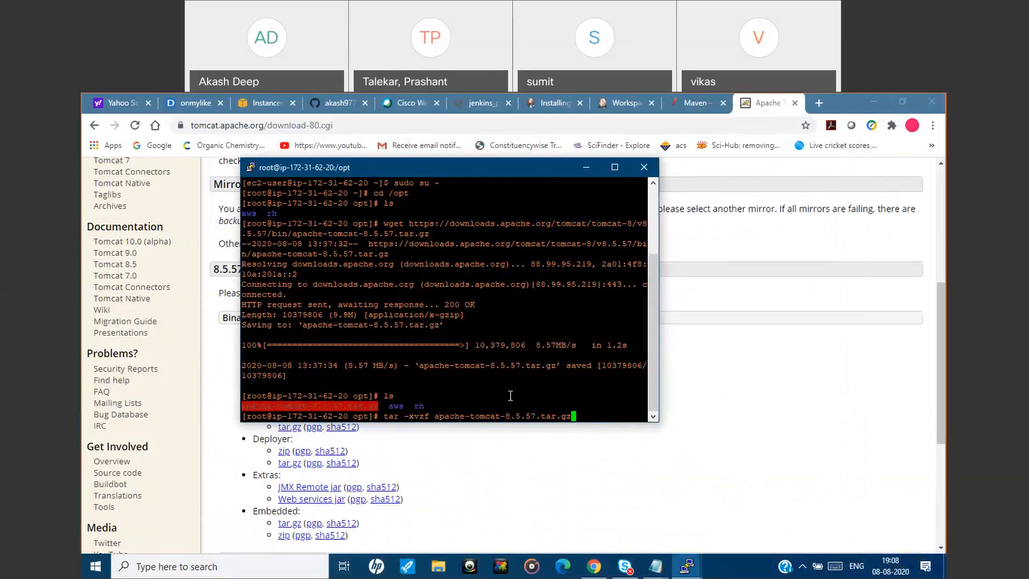
{"action": "key", "text": "Return"}
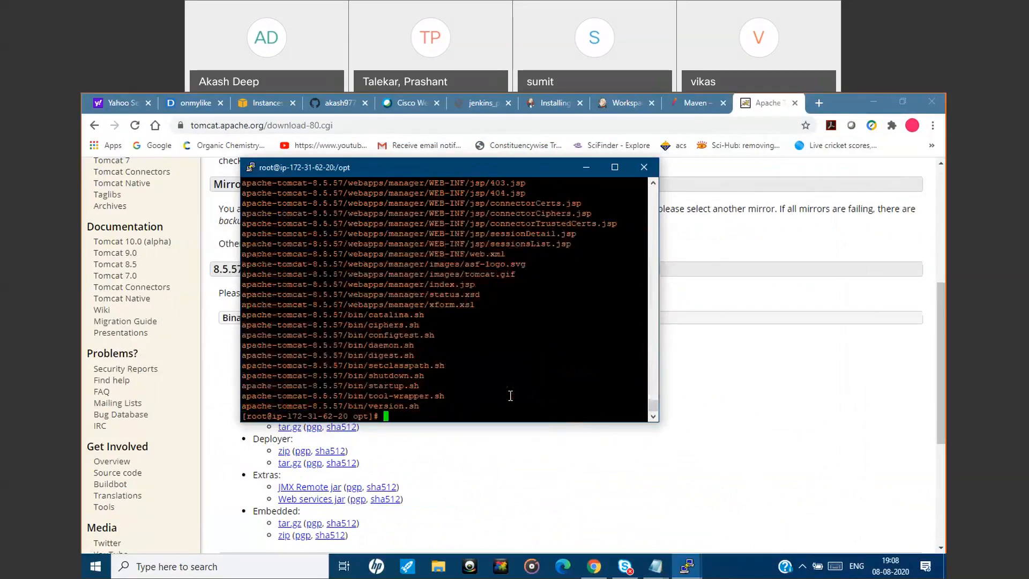
{"action": "type", "text": "ls"}
{"action": "key", "text": "Return"}
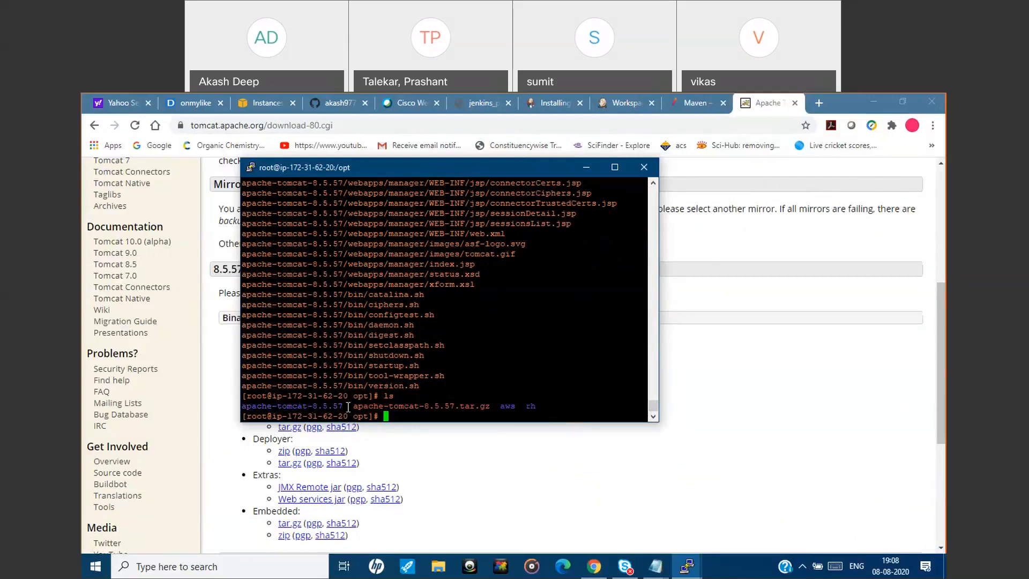
Rename the extracted apache-tomcat-8.5.57 directory to tomcat with mv.
{"action": "type", "text": "mv"}
{"action": "double_click", "coordinate": [315, 405]}
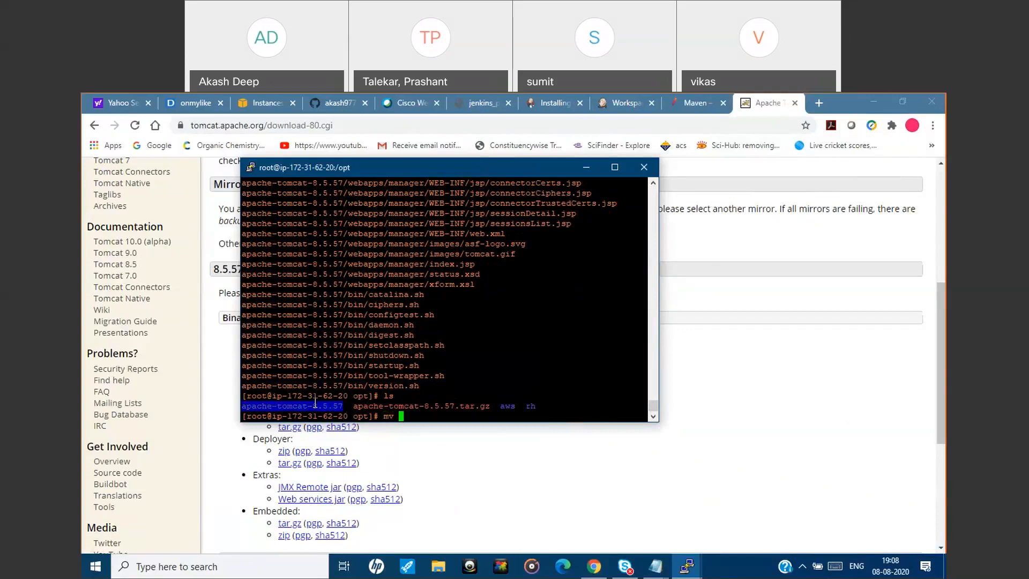
{"action": "right_click", "coordinate": [454, 396]}
{"action": "type", "text": "tomcat-8.5.57 tomc"}
{"action": "key", "text": "Return"}
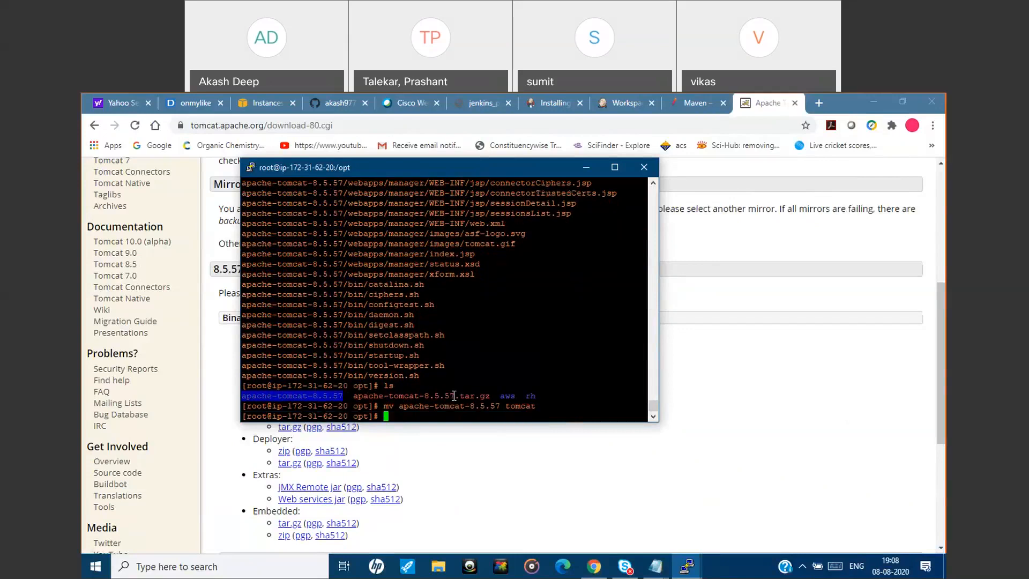
List /opt, change into the tomcat directory with cd tomcat and list its contents.
{"action": "type", "text": "ls"}
{"action": "key", "text": "Return"}
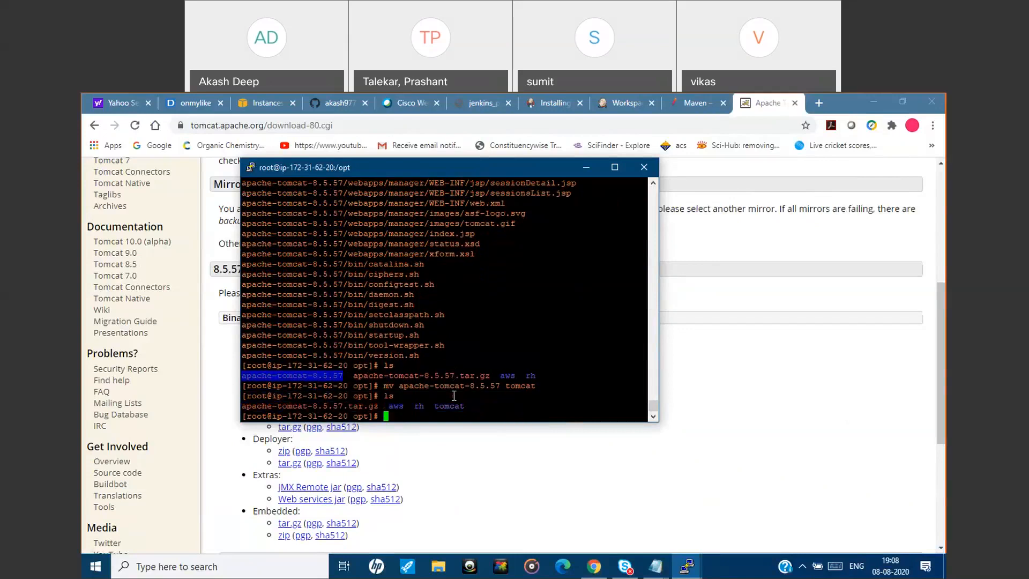
{"action": "type", "text": "cd"}
{"action": "double_click", "coordinate": [442, 406]}
{"action": "right_click", "coordinate": [434, 407]}
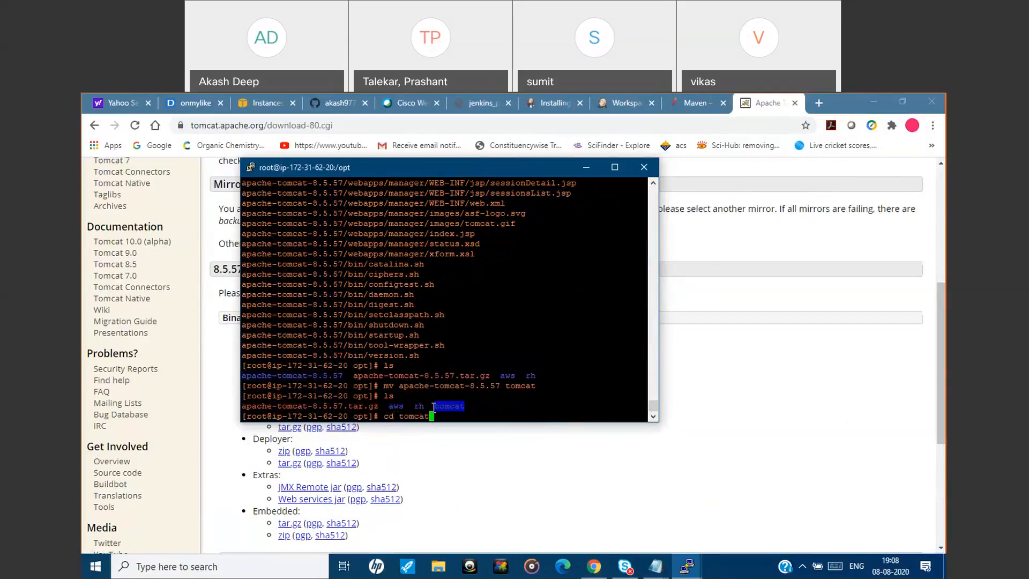
{"action": "key", "text": "Return"}
{"action": "type", "text": "ls"}
{"action": "key", "text": "Return"}
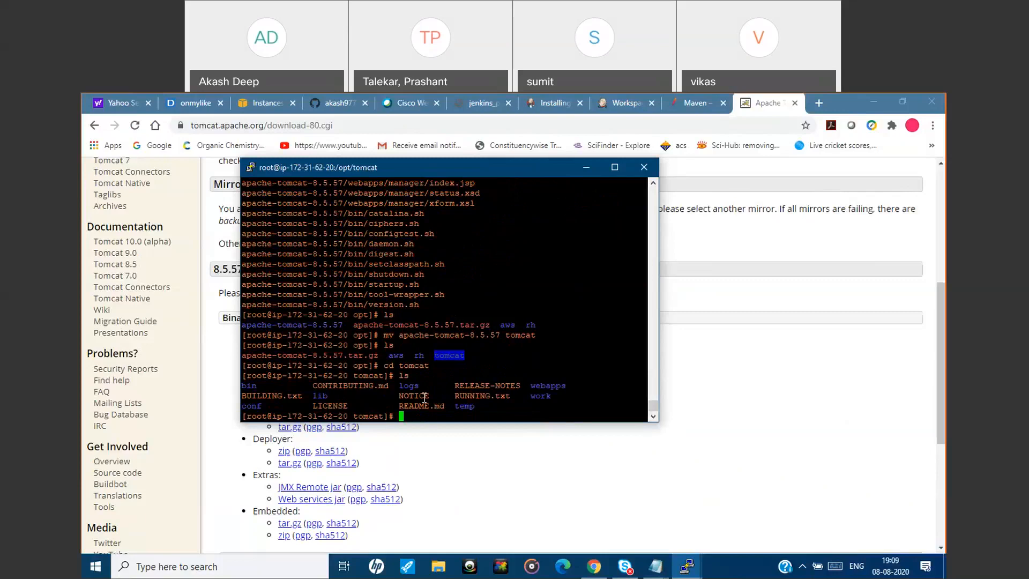
Change into Tomcat's bin directory and list its files.
{"action": "type", "text": "cd"}
{"action": "type", "text": "bin"}
{"action": "key", "text": "Return"}
{"action": "type", "text": "ls"}
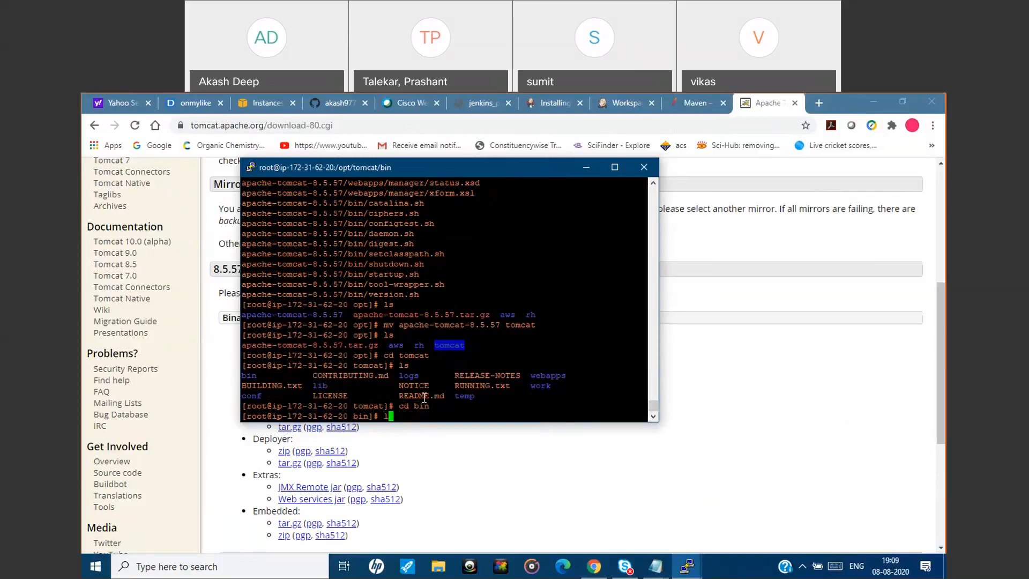
{"action": "key", "text": "Return"}
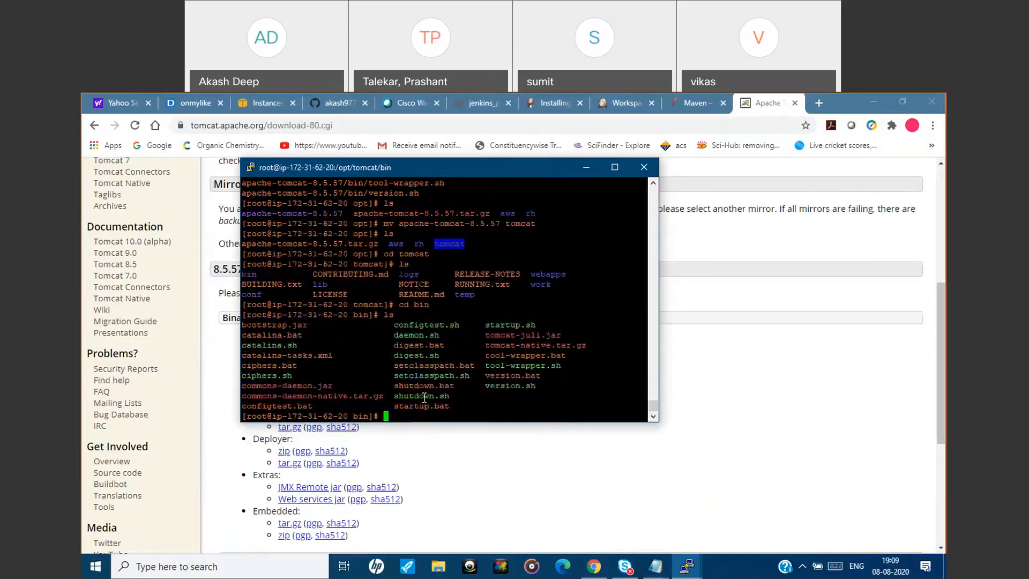
Try to start Tomcat by running ./startup.sh from the bin directory.
{"action": "double_click", "coordinate": [514, 324]}
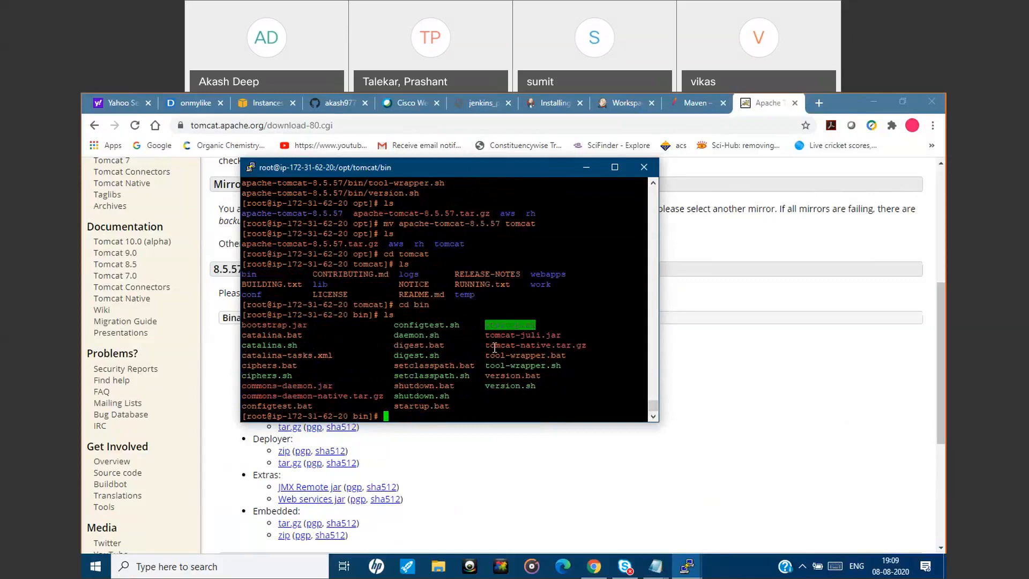
{"action": "type", "text": "./"}
{"action": "type", "text": "startup.sh"}
{"action": "key", "text": "Return"}
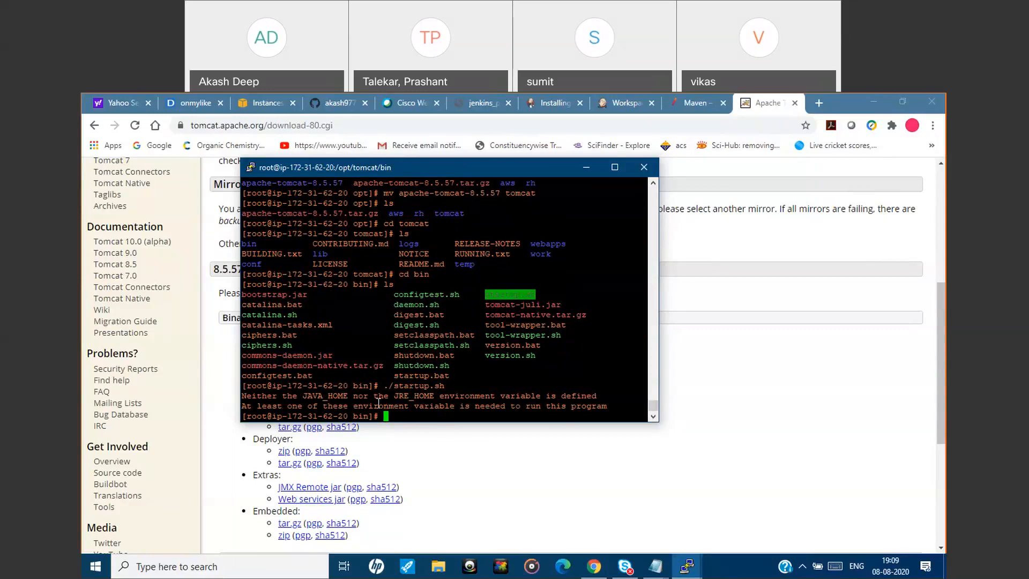
Change to the home directory with cd ~, copy yum install java-1.8* from jenkins.txt in Notepad and return to PuTTY.
{"action": "type", "text": "cd ~"}
{"action": "key", "text": "Return"}
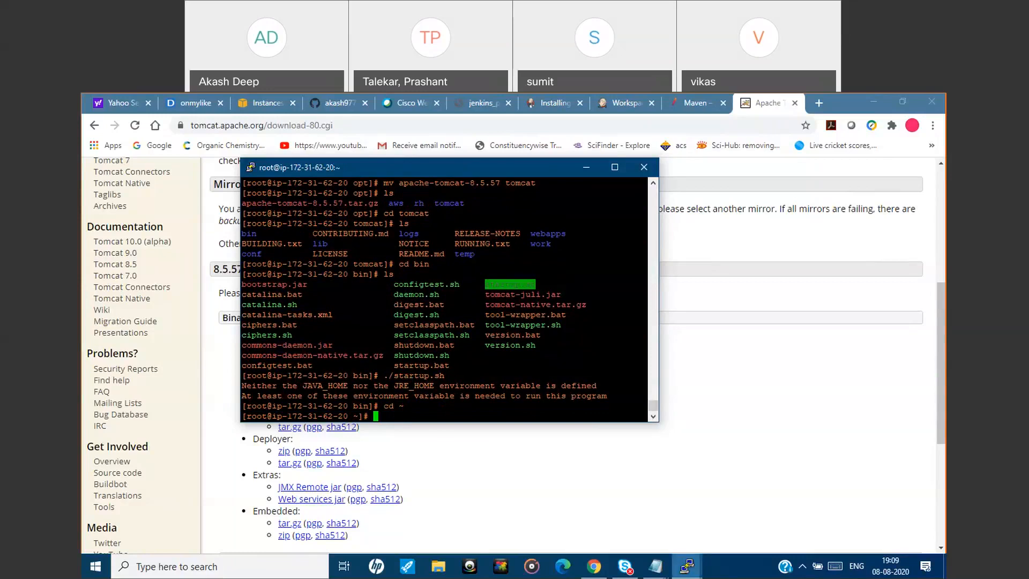
{"action": "mouse_move", "coordinate": [655, 566]}
{"action": "left_click", "coordinate": [557, 526]}
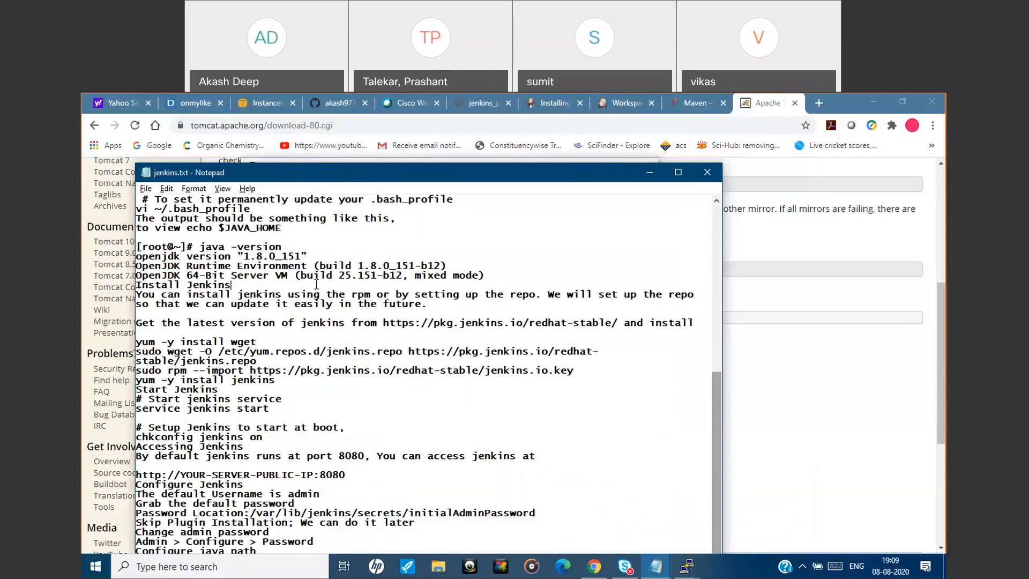
{"action": "scroll", "coordinate": [316, 284], "scroll_direction": "up", "scroll_amount": 10}
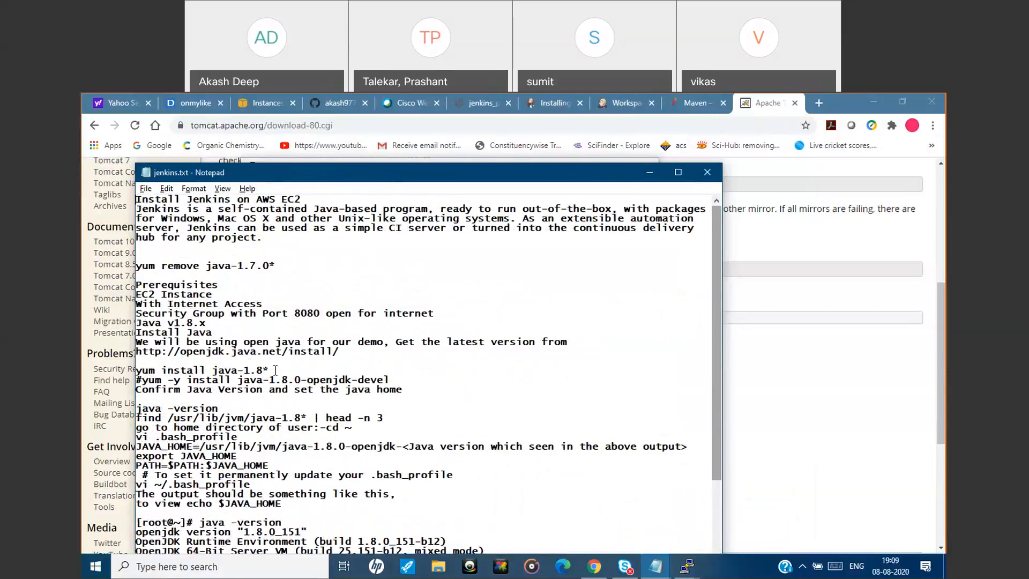
{"action": "left_click_drag", "start_coordinate": [273, 369], "coordinate": [131, 369]}
{"action": "key", "text": "ctrl+c"}
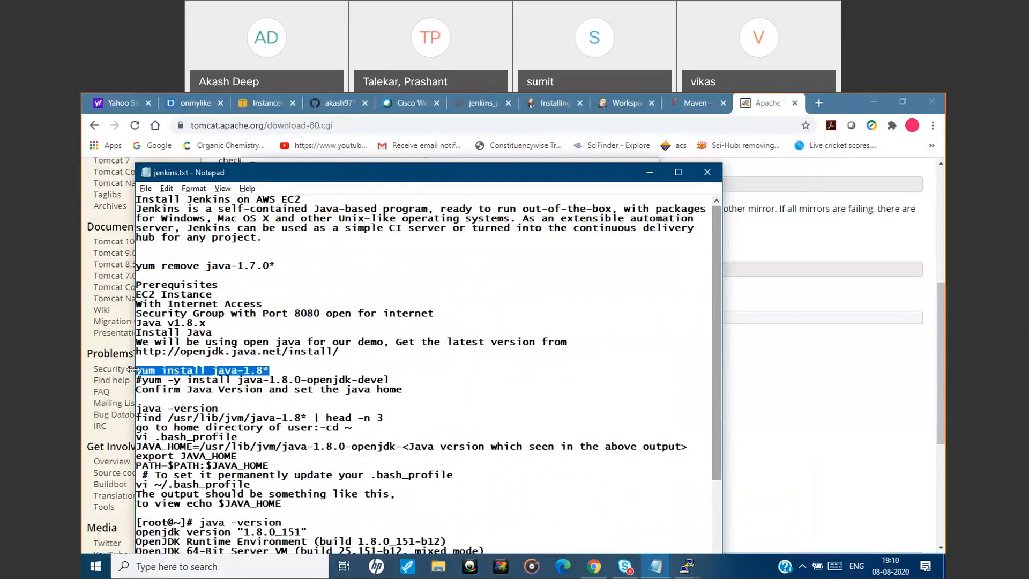
{"action": "left_click", "coordinate": [650, 172]}
Run the copied yum install java-1.8* command and accept the installation with y.
{"action": "right_click", "coordinate": [373, 374]}
{"action": "key", "text": "Return"}
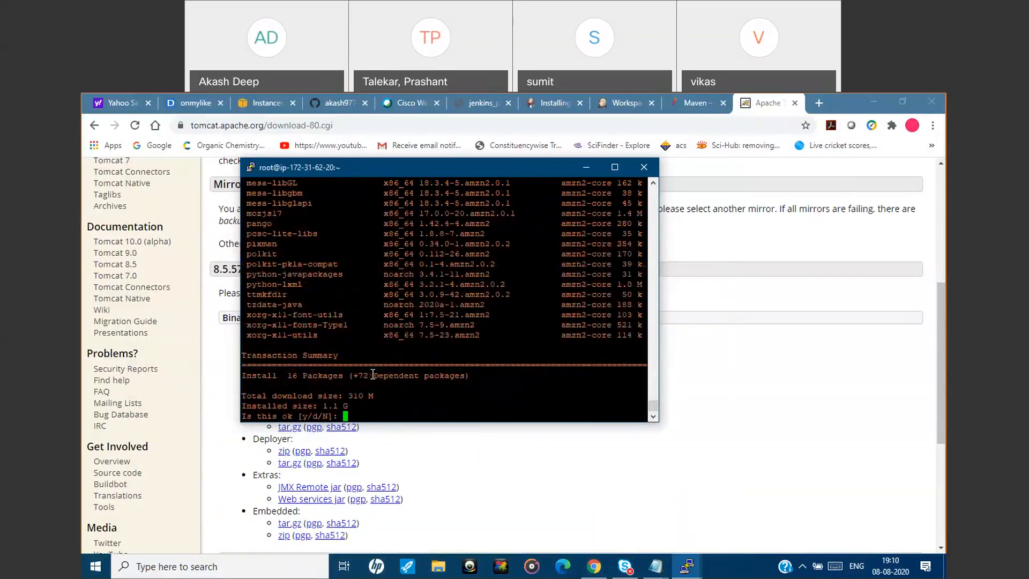
{"action": "type", "text": "y"}
{"action": "key", "text": "Return"}
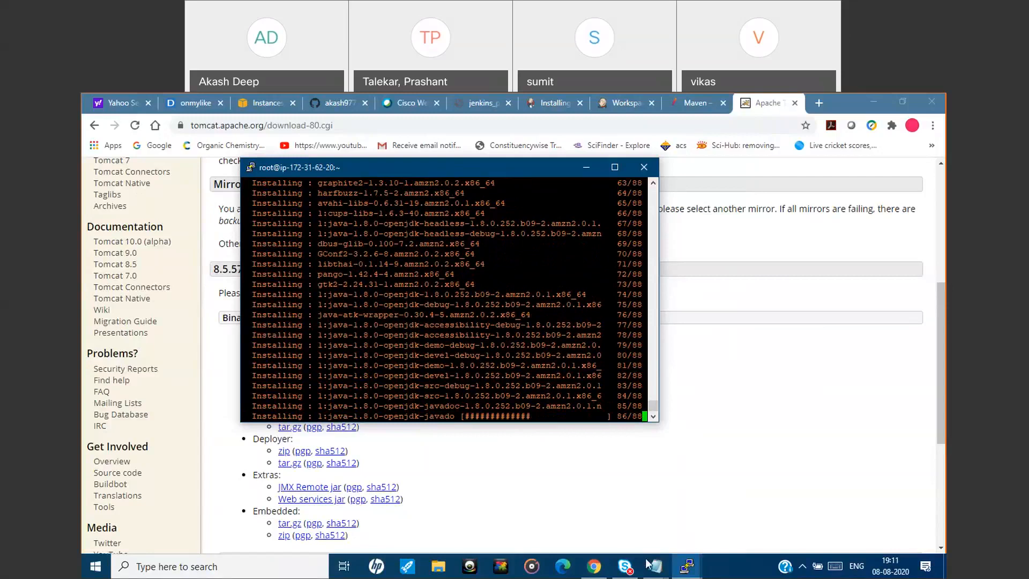
Review the Tomcat installation notes in install_tomcat.txt in Notepad and return to the PuTTY session.
{"action": "mouse_move", "coordinate": [655, 565]}
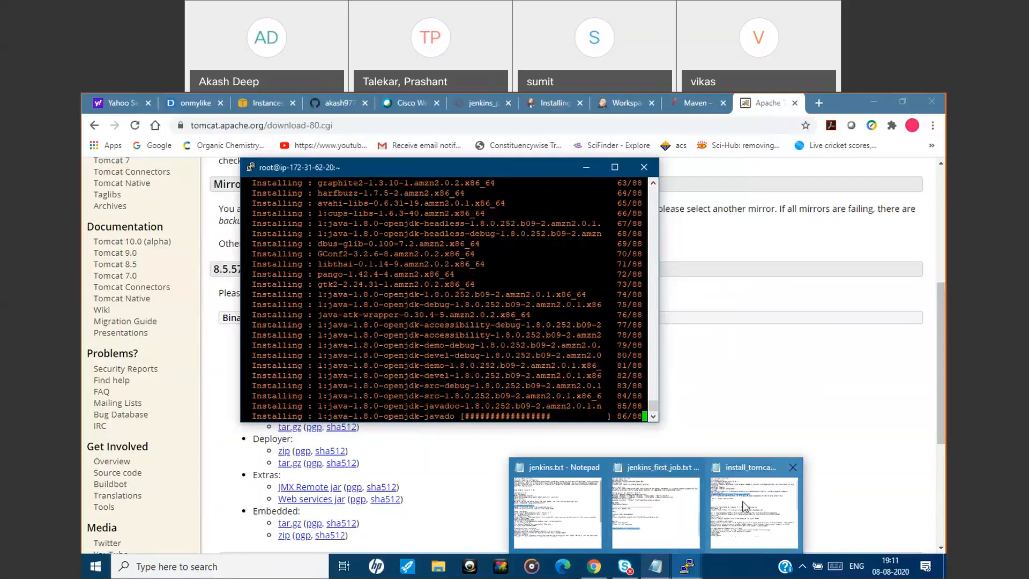
{"action": "left_click", "coordinate": [745, 507]}
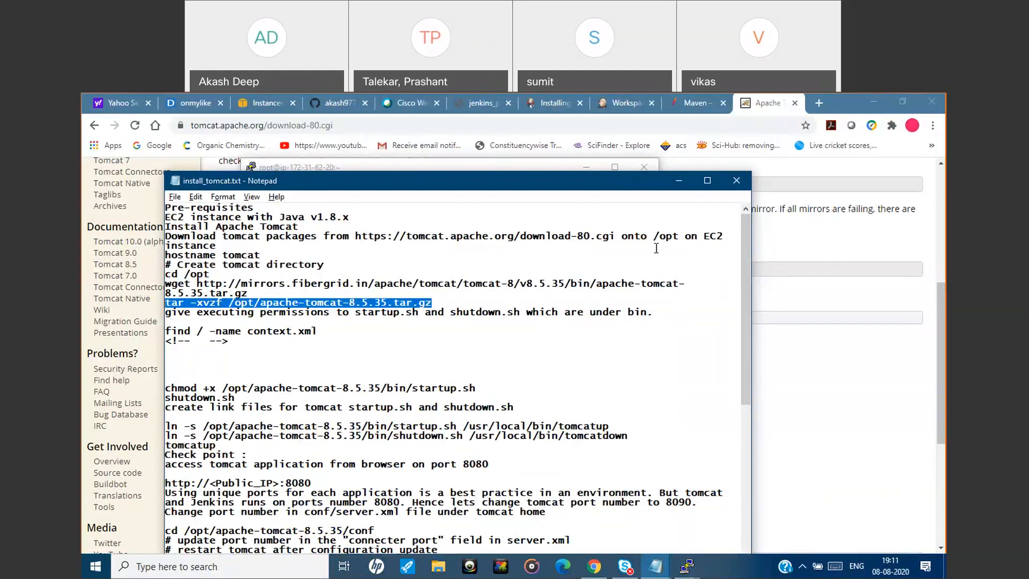
{"action": "left_click", "coordinate": [679, 181]}
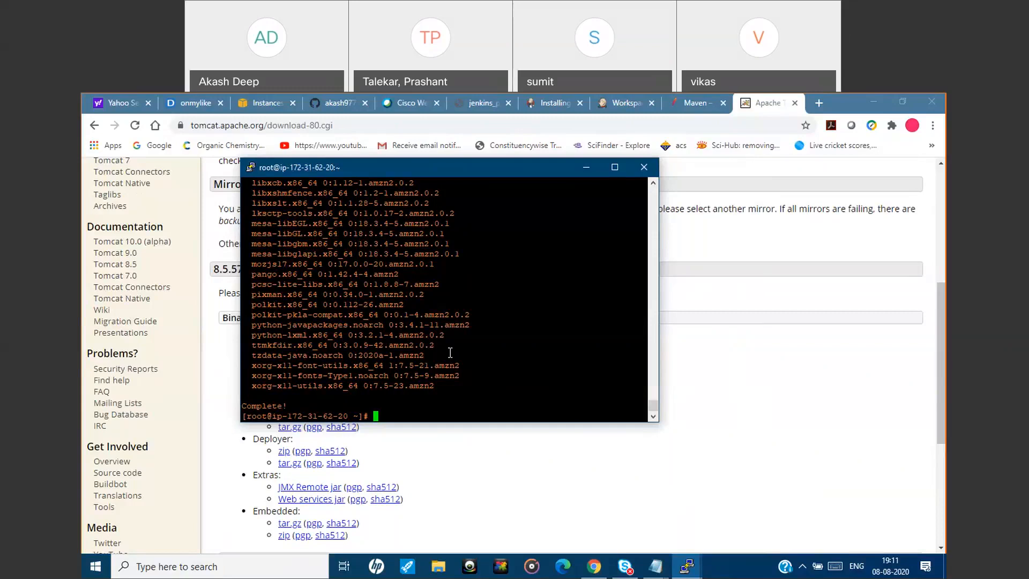
{"action": "type", "text": "vim ~/.ba"}
{"action": "key", "text": "BackSpace"}
{"action": "key", "text": "BackSpace"}
{"action": "key", "text": "BackSpace"}
{"action": "key", "text": "BackSpace"}
{"action": "key", "text": "BackSpace"}
{"action": "type", "text": "s"}
{"action": "key", "text": "BackSpace"}
{"action": "key", "text": "BackSpace"}
{"action": "key", "text": "BackSpace"}
{"action": "key", "text": "BackSpace"}
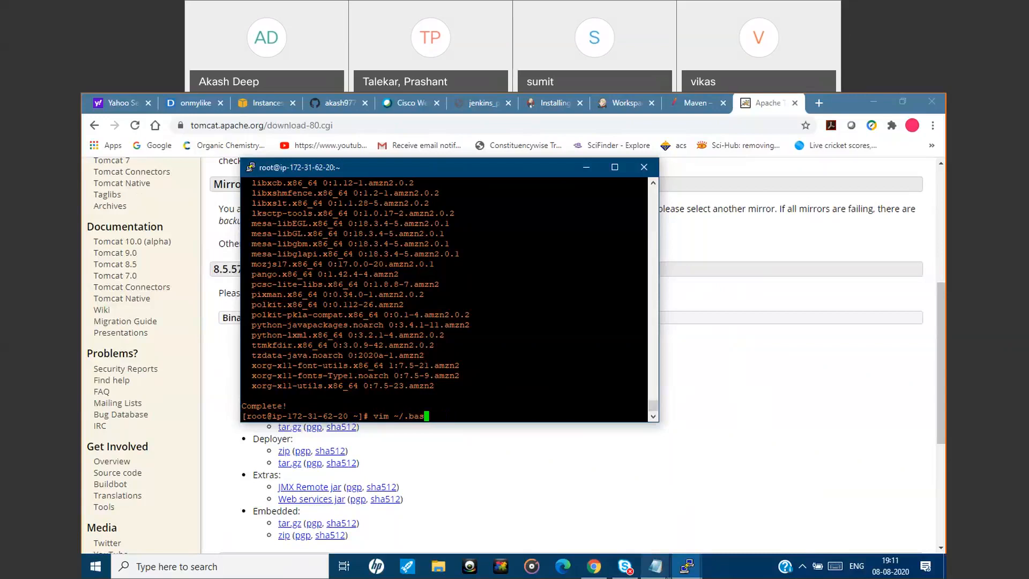
Copy the command find /usr/lib/jvm/java-1.8* | head -n 3 from jenkins.txt in Notepad and return to PuTTY.
{"action": "mouse_move", "coordinate": [660, 570]}
{"action": "left_click", "coordinate": [558, 519]}
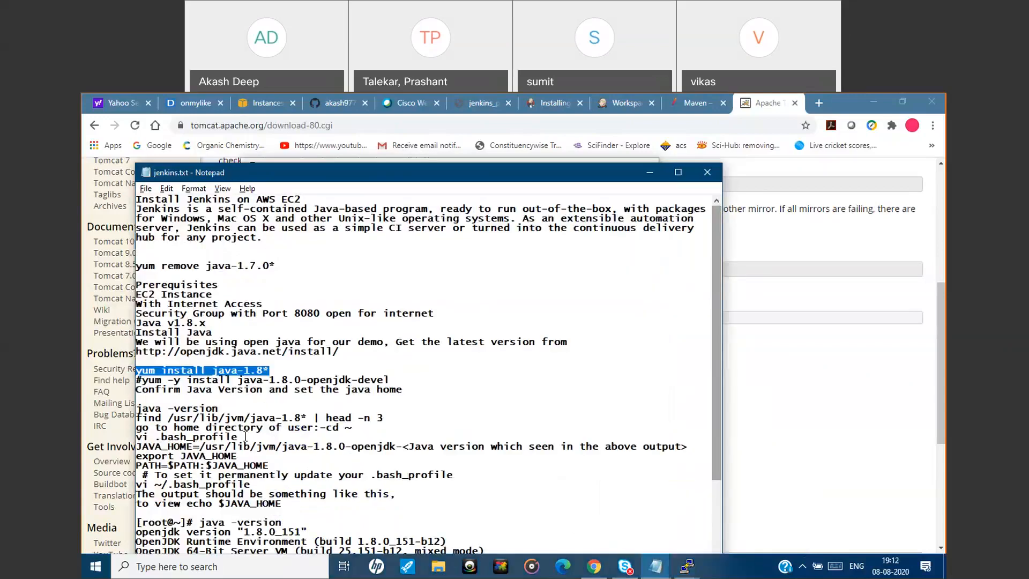
{"action": "left_click_drag", "start_coordinate": [241, 436], "coordinate": [137, 438]}
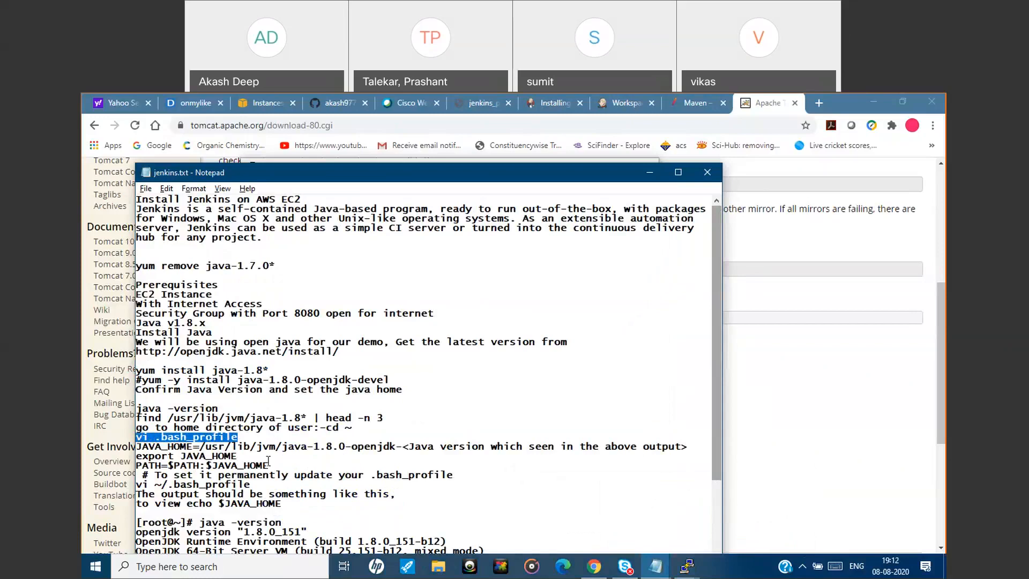
{"action": "left_click", "coordinate": [392, 417]}
{"action": "left_click_drag", "start_coordinate": [391, 417], "coordinate": [167, 418]}
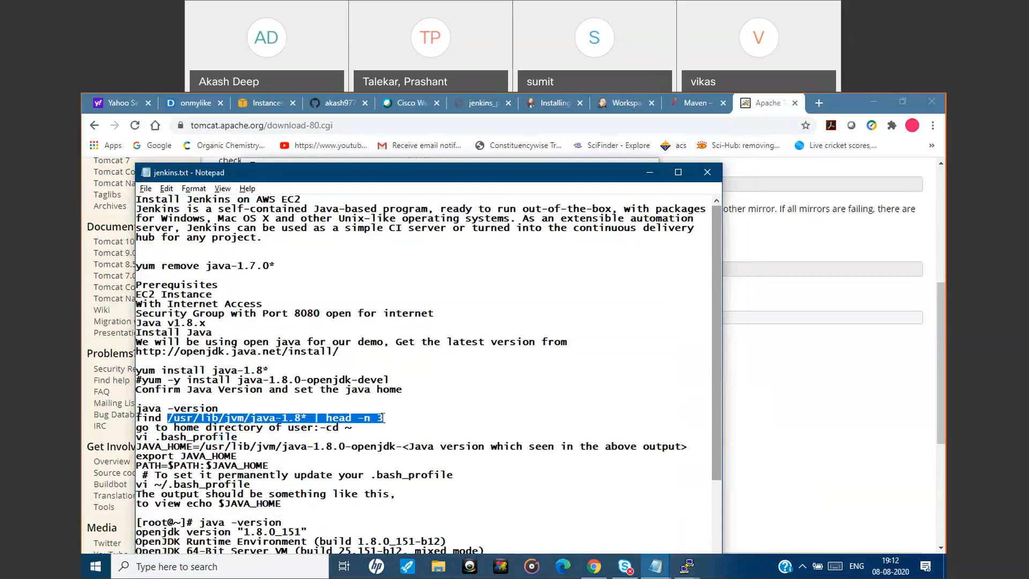
{"action": "left_click_drag", "start_coordinate": [383, 417], "coordinate": [136, 418]}
{"action": "key", "text": "ctrl+c"}
{"action": "left_click", "coordinate": [650, 172]}
{"action": "key", "text": "BackSpace"}
{"action": "key", "text": "BackSpace"}
{"action": "key", "text": "BackSpace"}
{"action": "key", "text": "BackSpace"}
{"action": "key", "text": "BackSpace"}
{"action": "key", "text": "BackSpace"}
{"action": "key", "text": "BackSpace"}
{"action": "key", "text": "BackSpace"}
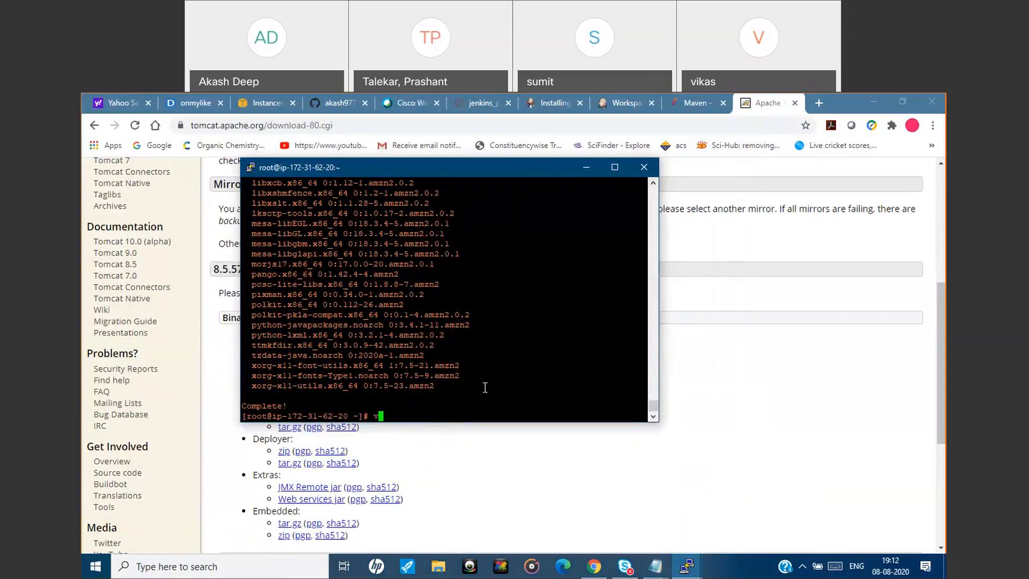
{"action": "right_click", "coordinate": [445, 397]}
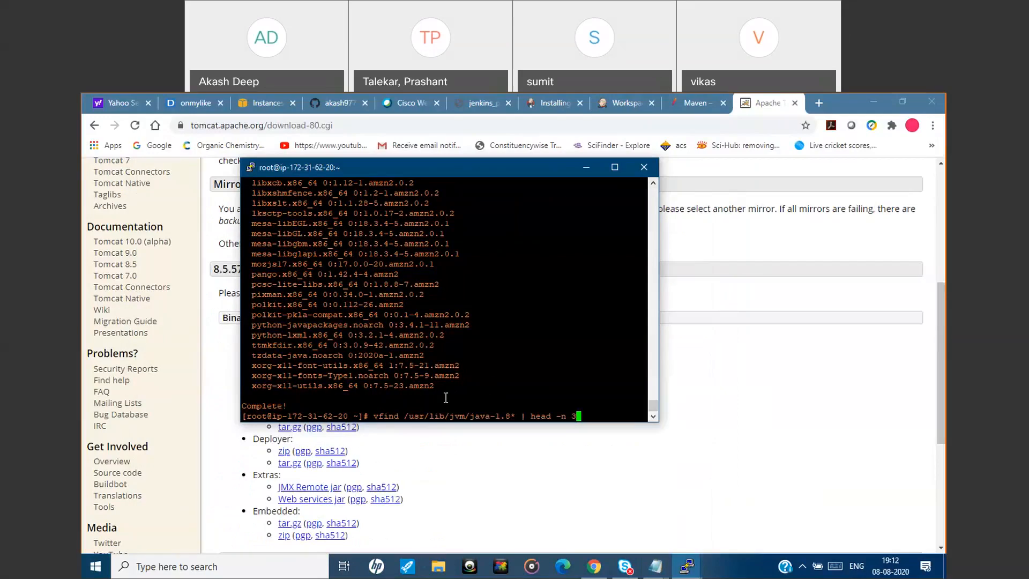
{"action": "key", "text": "BackSpace"}
{"action": "key", "text": "BackSpace"}
{"action": "key", "text": "BackSpace"}
{"action": "key", "text": "BackSpace"}
{"action": "key", "text": "BackSpace"}
{"action": "key", "text": "BackSpace"}
{"action": "key", "text": "BackSpace"}
{"action": "key", "text": "BackSpace"}
{"action": "key", "text": "BackSpace"}
{"action": "key", "text": "BackSpace"}
{"action": "key", "text": "BackSpace"}
{"action": "key", "text": "BackSpace"}
{"action": "key", "text": "BackSpace"}
{"action": "key", "text": "BackSpace"}
{"action": "key", "text": "BackSpace"}
{"action": "key", "text": "BackSpace"}
{"action": "key", "text": "BackSpace"}
{"action": "key", "text": "BackSpace"}
{"action": "key", "text": "BackSpace"}
{"action": "key", "text": "BackSpace"}
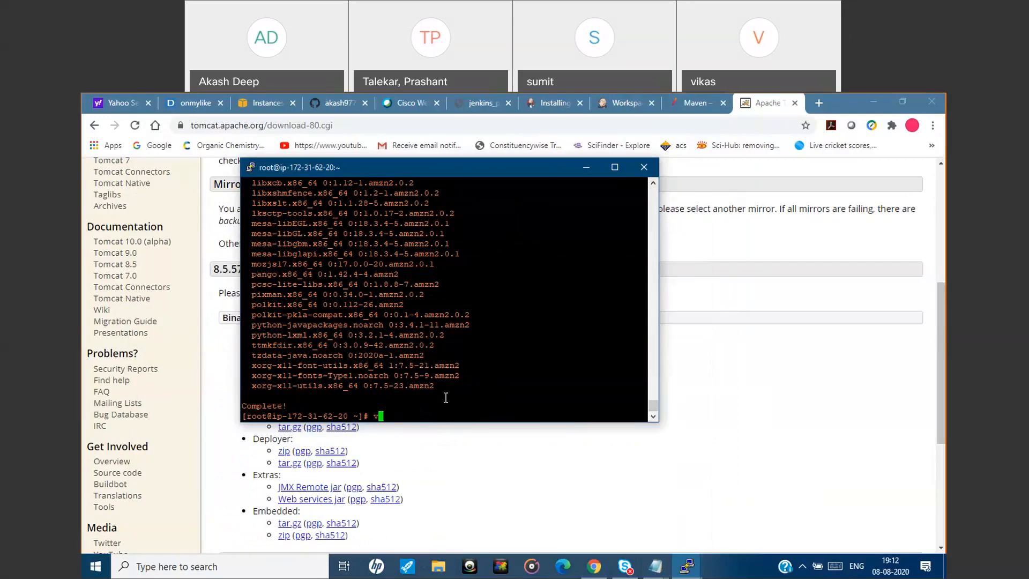
{"action": "key", "text": "Down"}
{"action": "key", "text": "Up"}
{"action": "key", "text": "BackSpace"}
{"action": "key", "text": "BackSpace"}
{"action": "key", "text": "BackSpace"}
{"action": "key", "text": "BackSpace"}
{"action": "key", "text": "BackSpace"}
{"action": "key", "text": "BackSpace"}
{"action": "key", "text": "Return"}
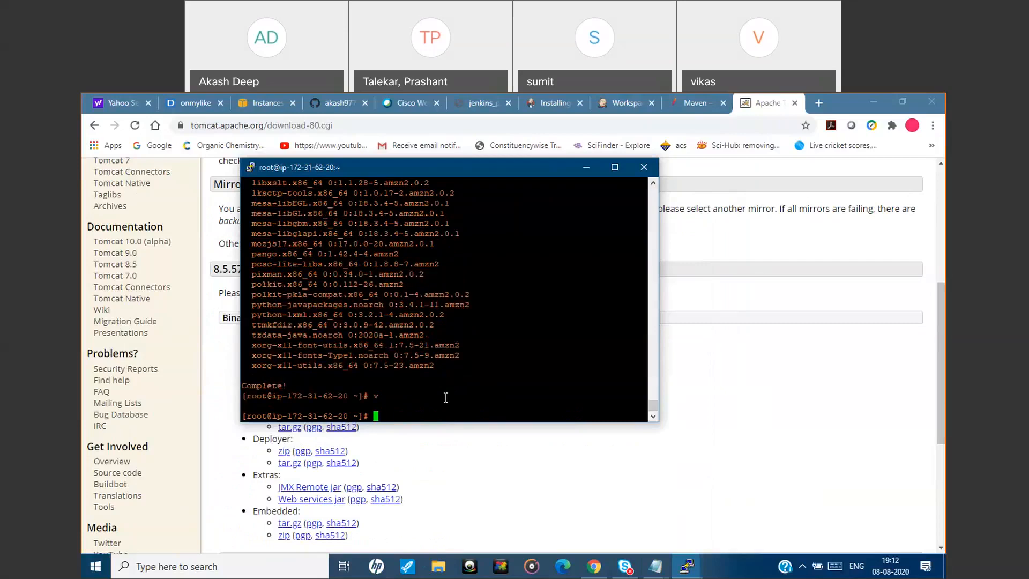
Run find /usr/lib/jvm/java-1.8* | head -n 3 on a clean prompt to locate the Java installation path.
{"action": "key", "text": "Up"}
{"action": "key", "text": "BackSpace"}
{"action": "key", "text": "BackSpace"}
{"action": "key", "text": "BackSpace"}
{"action": "key", "text": "BackSpace"}
{"action": "key", "text": "BackSpace"}
{"action": "key", "text": "BackSpace"}
{"action": "key", "text": "BackSpace"}
{"action": "key", "text": "BackSpace"}
{"action": "key", "text": "BackSpace"}
{"action": "key", "text": "BackSpace"}
{"action": "key", "text": "BackSpace"}
{"action": "key", "text": "BackSpace"}
{"action": "key", "text": "BackSpace"}
{"action": "key", "text": "BackSpace"}
{"action": "key", "text": "BackSpace"}
{"action": "key", "text": "BackSpace"}
{"action": "key", "text": "BackSpace"}
{"action": "key", "text": "BackSpace"}
{"action": "key", "text": "BackSpace"}
{"action": "key", "text": "BackSpace"}
{"action": "right_click", "coordinate": [445, 397]}
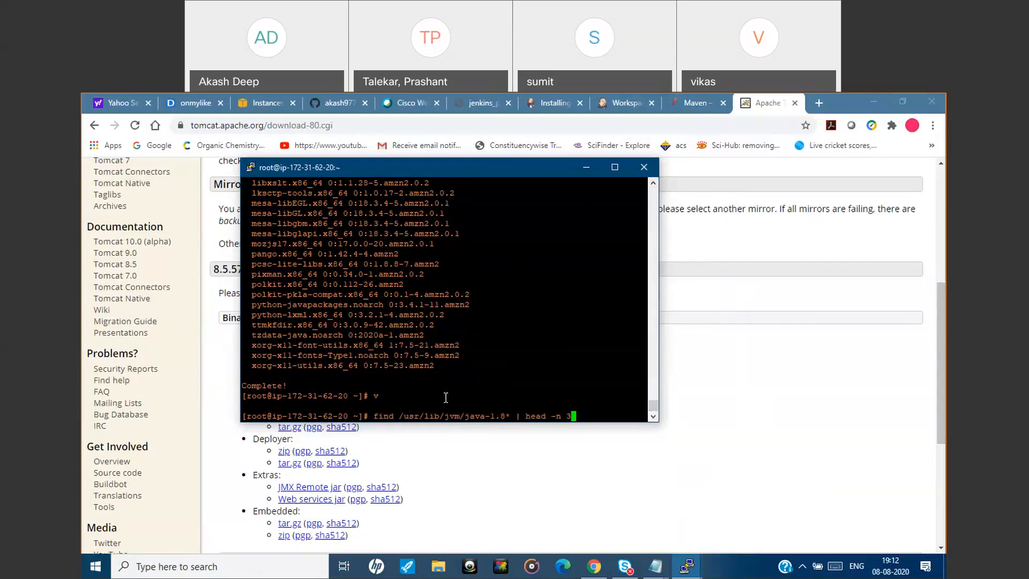
{"action": "key", "text": "Return"}
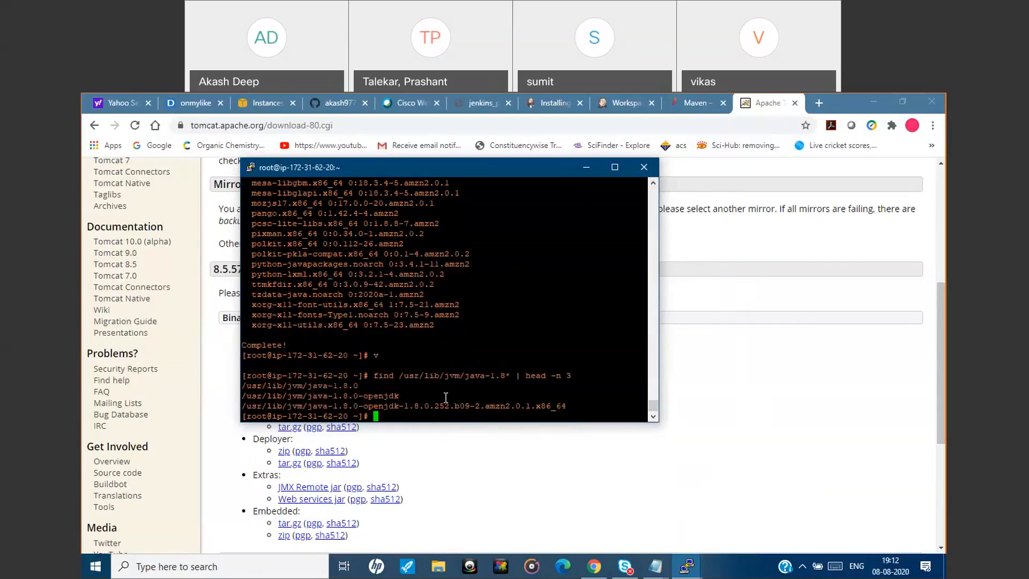
{"action": "type", "text": "vim .bash_p"}
{"action": "key", "text": "Tab"}
{"action": "key", "text": "Return"}
{"action": "key", "text": "Down"}
{"action": "key", "text": "Down"}
{"action": "key", "text": "Down"}
{"action": "key", "text": "Down"}
{"action": "key", "text": "Down"}
{"action": "key", "text": "Down"}
{"action": "key", "text": "Down"}
{"action": "key", "text": "Down"}
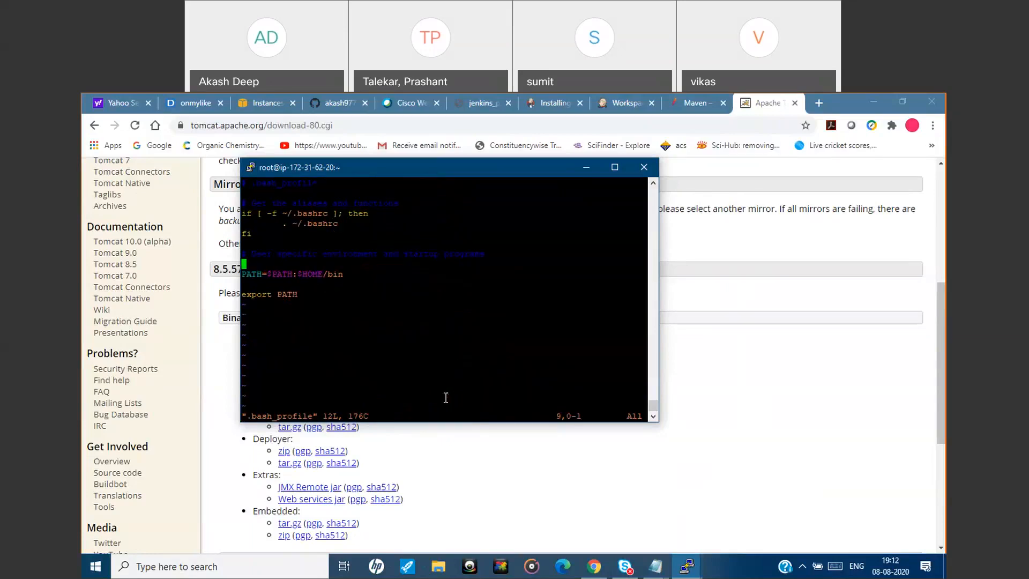
{"action": "key", "text": "shift+j"}
{"action": "key", "text": "shift+a"}
{"action": "type", "text": "VA_"}
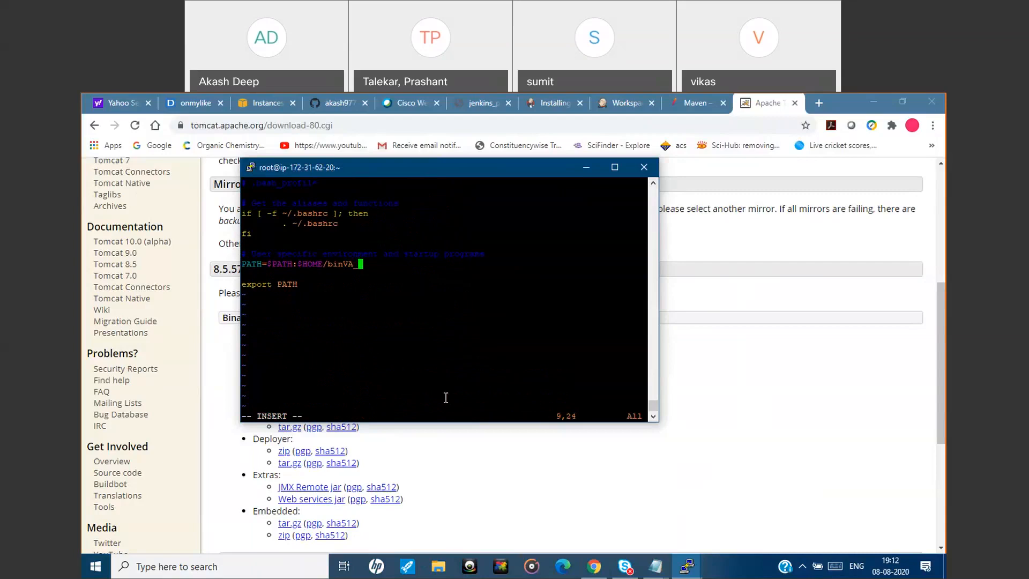
{"action": "key", "text": "Escape"}
{"action": "key", "text": "shift+colon"}
{"action": "type", "text": "Q!"}
{"action": "key", "text": "BackSpace"}
{"action": "key", "text": "BackSpace"}
{"action": "type", "text": "q!"}
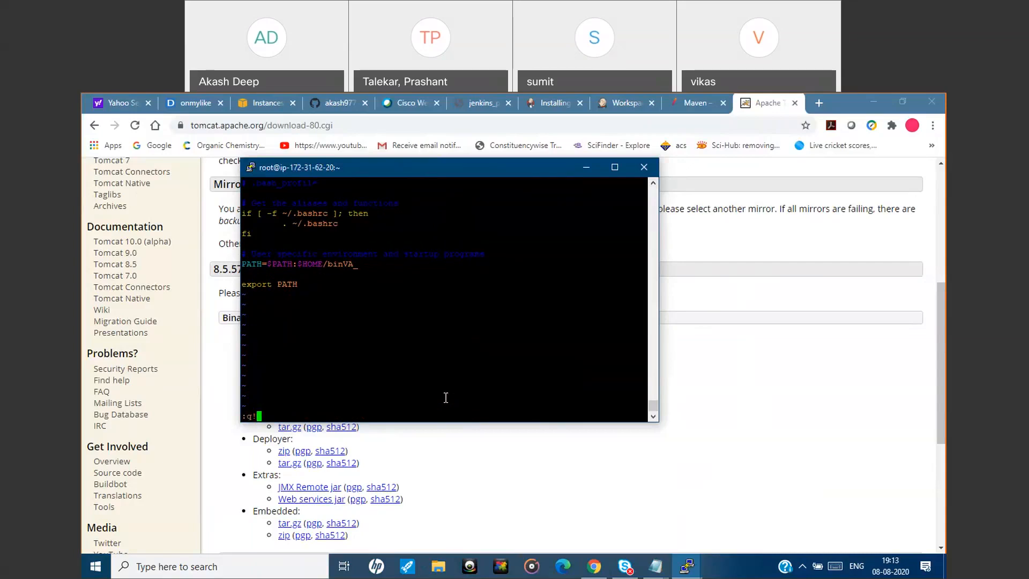
{"action": "key", "text": "Return"}
Open .bash_profile in vim and insert JAVA_HOME= on the blank line above the PATH line.
{"action": "key", "text": "Up"}
{"action": "key", "text": "Return"}
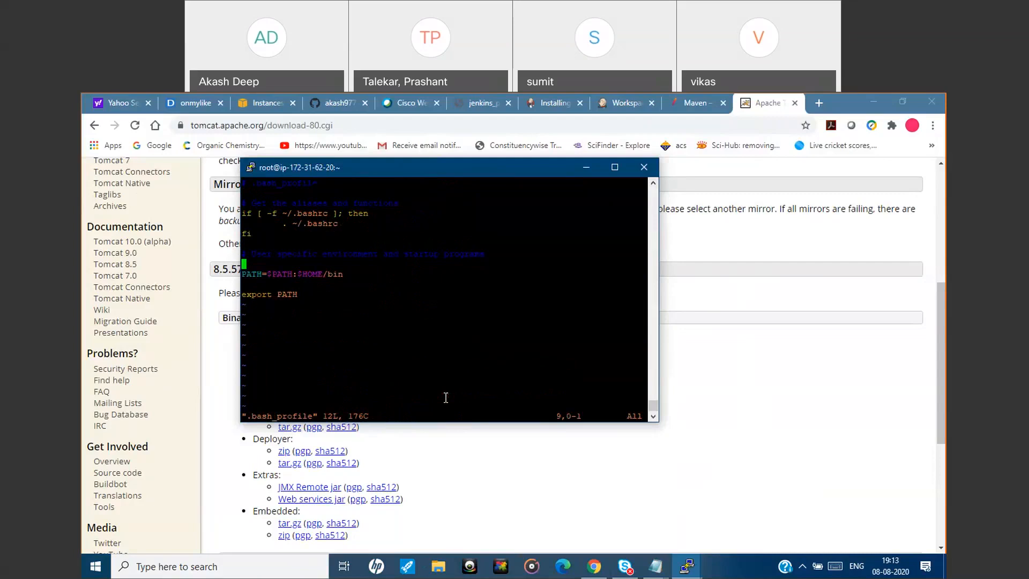
{"action": "key", "text": "i"}
{"action": "type", "text": "JA"}
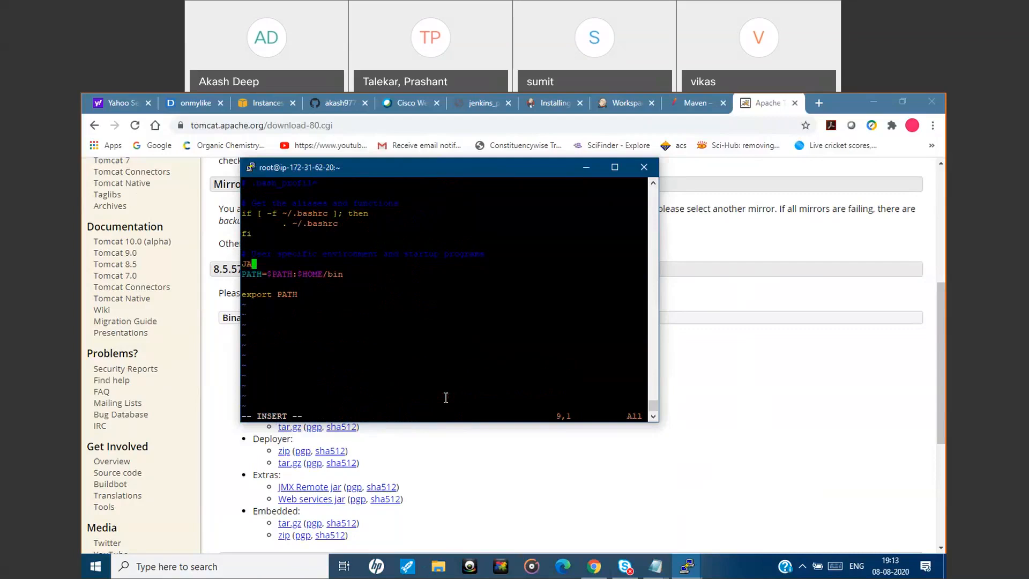
{"action": "type", "text": "VA_HOME="}
Check the JAVA_HOME lines in jenkins.txt in Notepad and return to the PuTTY session.
{"action": "mouse_move", "coordinate": [655, 567]}
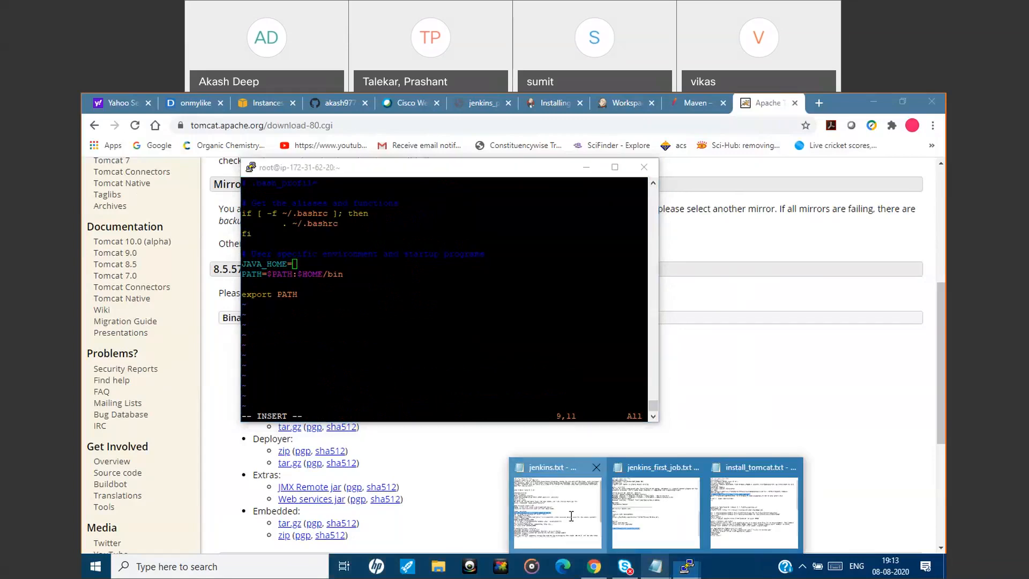
{"action": "left_click", "coordinate": [573, 521]}
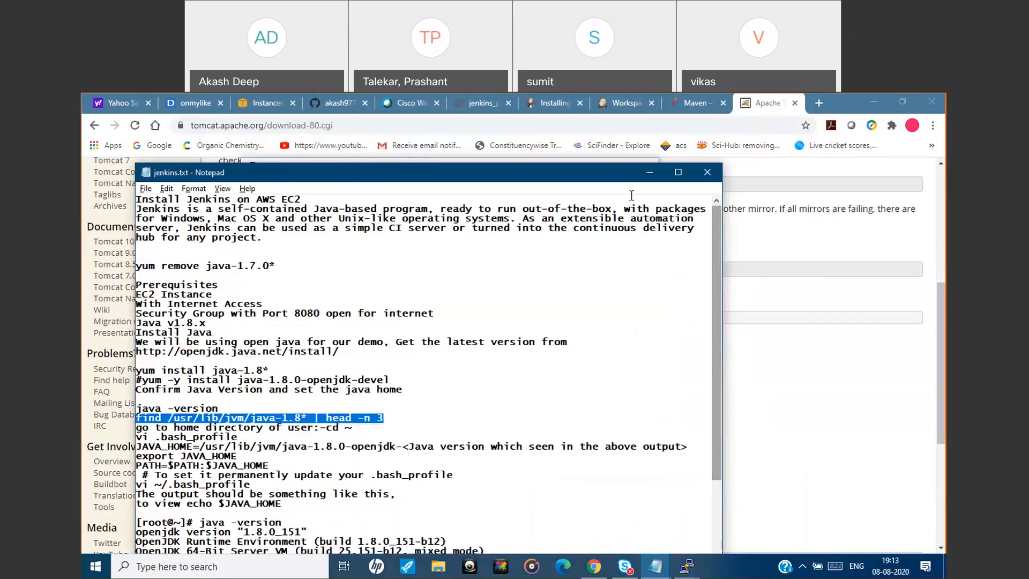
{"action": "key", "text": "alt+Tab"}
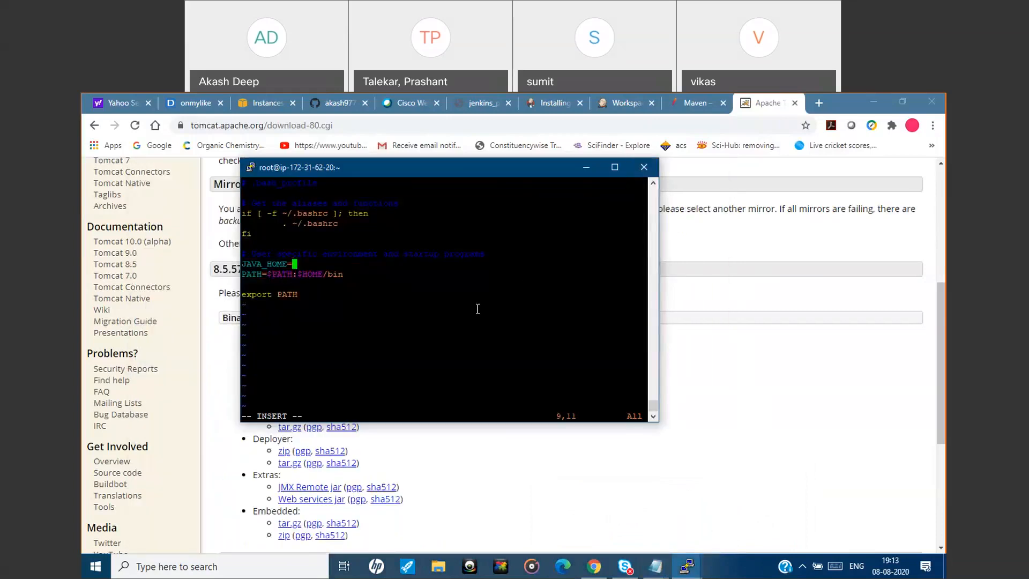
{"action": "right_click", "coordinate": [406, 278]}
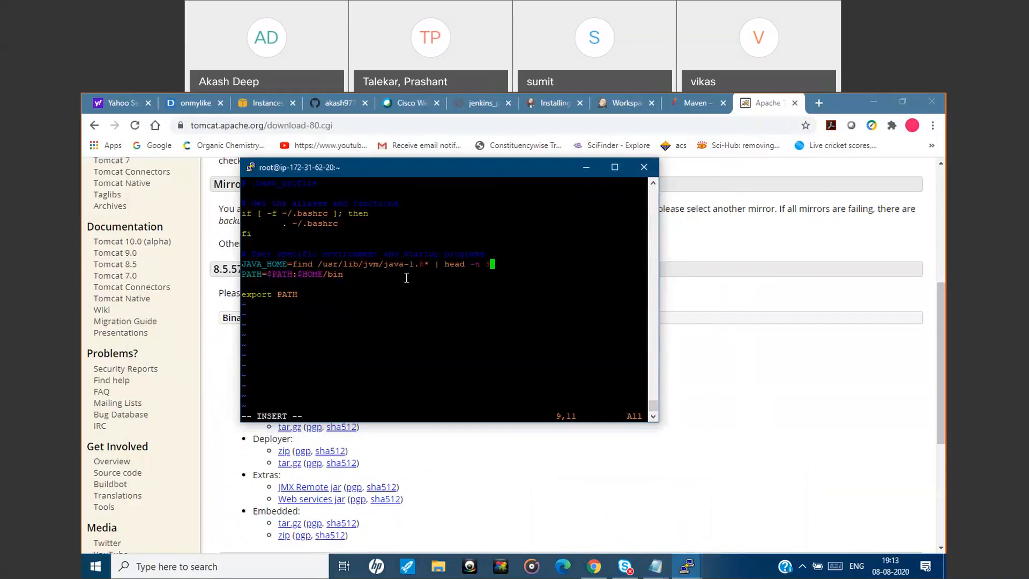
{"action": "key", "text": "BackSpace"}
{"action": "key", "text": "BackSpace"}
{"action": "key", "text": "BackSpace"}
{"action": "key", "text": "BackSpace"}
{"action": "key", "text": "BackSpace"}
{"action": "key", "text": "BackSpace"}
{"action": "key", "text": "BackSpace"}
{"action": "key", "text": "BackSpace"}
{"action": "key", "text": "BackSpace"}
{"action": "key", "text": "BackSpace"}
{"action": "key", "text": "BackSpace"}
{"action": "key", "text": "BackSpace"}
{"action": "key", "text": "BackSpace"}
{"action": "key", "text": "BackSpace"}
{"action": "key", "text": "BackSpace"}
{"action": "key", "text": "BackSpace"}
{"action": "key", "text": "BackSpace"}
{"action": "key", "text": "BackSpace"}
{"action": "key", "text": "BackSpace"}
{"action": "key", "text": "BackSpace"}
{"action": "key", "text": "BackSpace"}
{"action": "key", "text": "BackSpace"}
{"action": "key", "text": "BackSpace"}
{"action": "key", "text": "BackSpace"}
{"action": "key", "text": "BackSpace"}
Quit vim without saving and copy the path /usr/lib/jvm/java-1.8.0-openjdk-1.8.0.252.b09-2.amzn2.0.1.x86_64 from the find output.
{"action": "key", "text": "Escape"}
{"action": "type", "text": ":"}
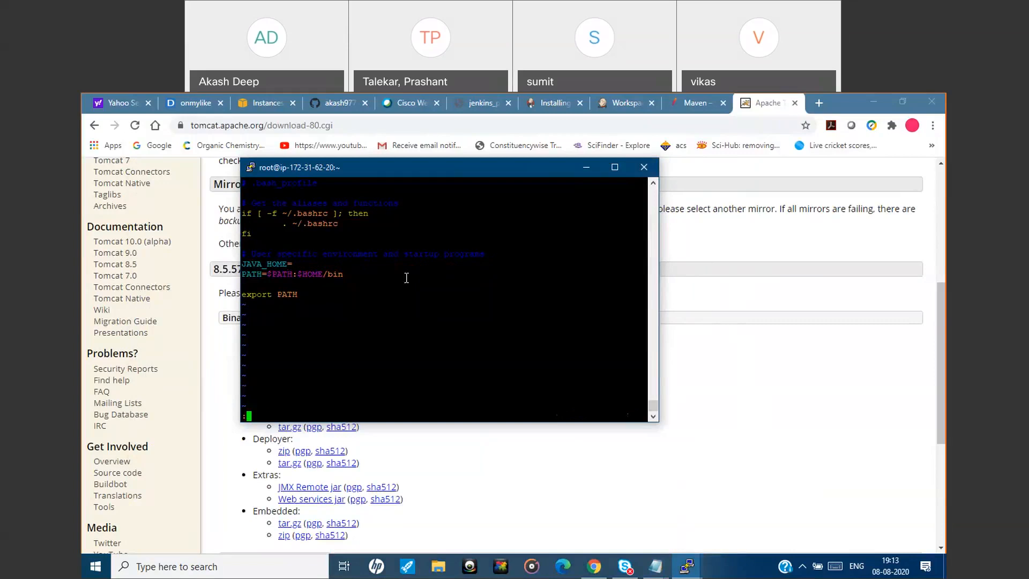
{"action": "type", "text": "WQ"}
{"action": "key", "text": "BackSpace"}
{"action": "key", "text": "BackSpace"}
{"action": "type", "text": "q!"}
{"action": "key", "text": "Return"}
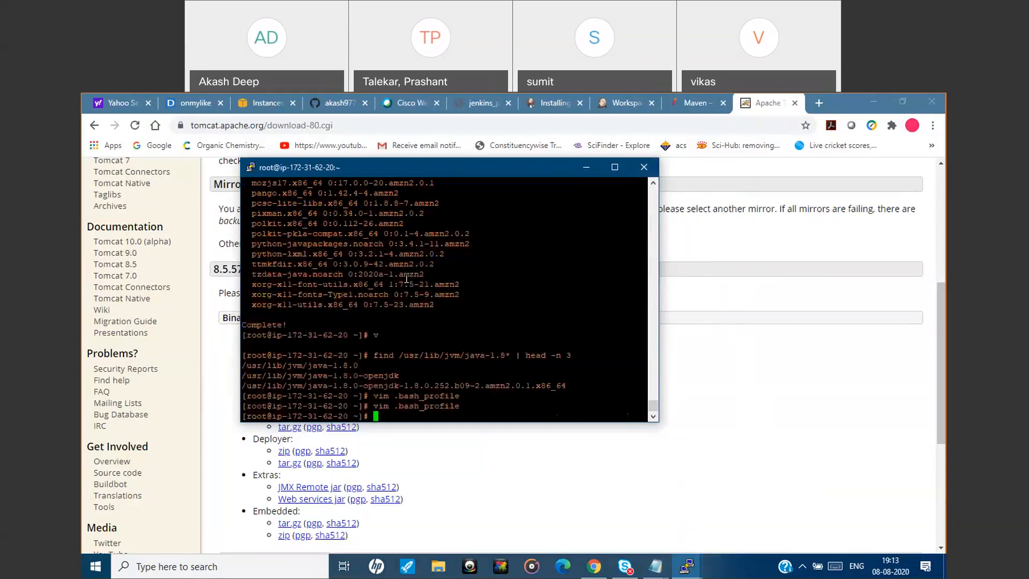
{"action": "triple_click", "coordinate": [460, 385]}
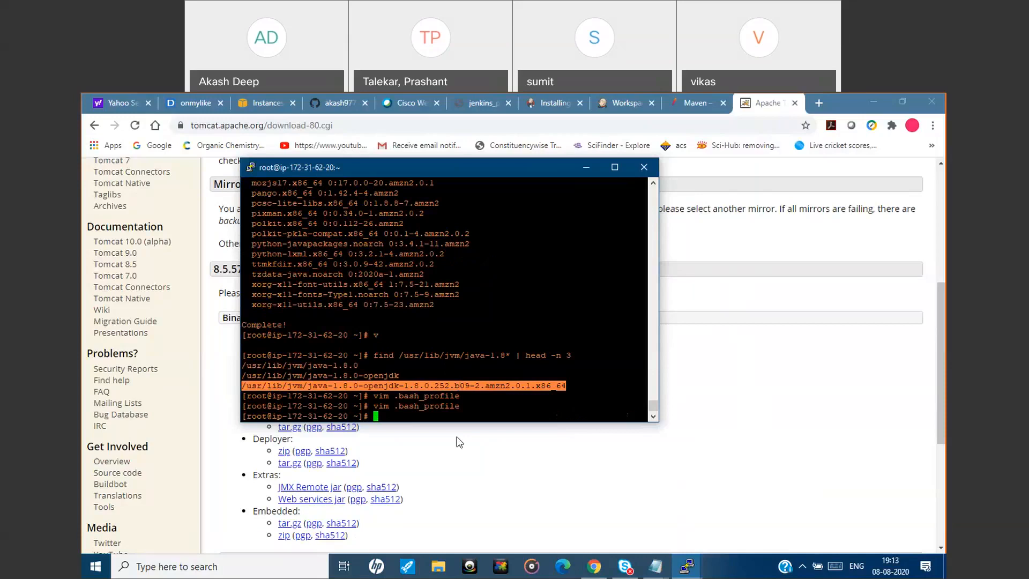
{"action": "key", "text": "Up"}
{"action": "key", "text": "Return"}
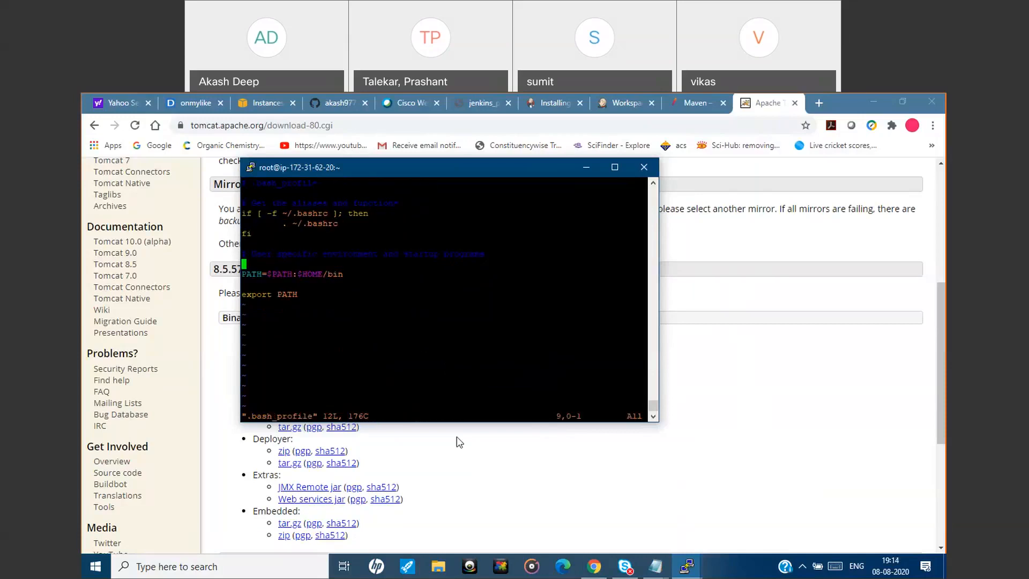
{"action": "key", "text": "shift+j"}
{"action": "key", "text": "shift+a"}
{"action": "type", "text": "VA"}
{"action": "key", "text": "Escape"}
{"action": "type", "text": ":"}
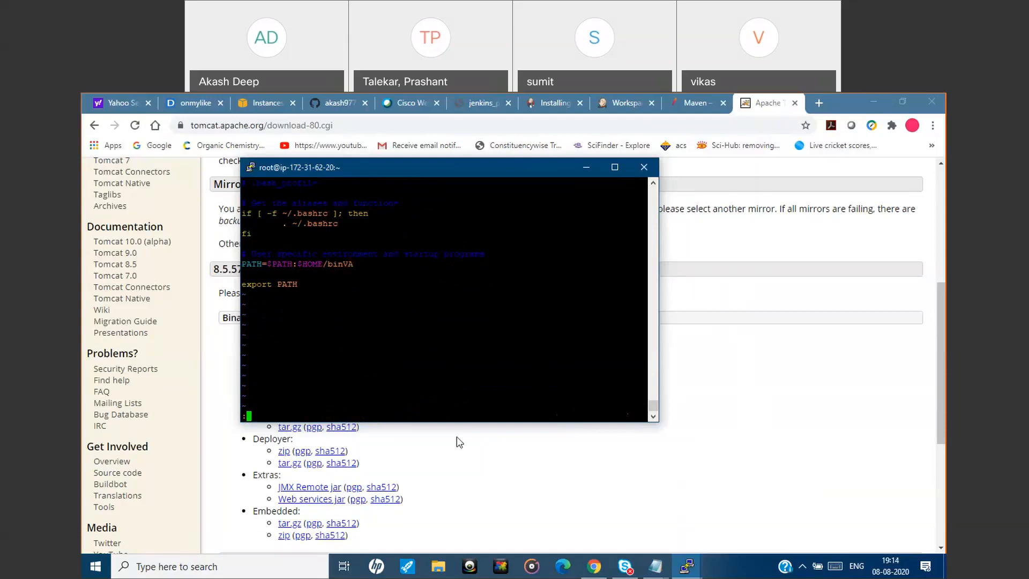
{"action": "type", "text": "q!"}
{"action": "key", "text": "Return"}
Reopen .bash_profile in vim and insert JAVA_HOME= followed by the copied JDK path on the blank line above PATH.
{"action": "key", "text": "Up"}
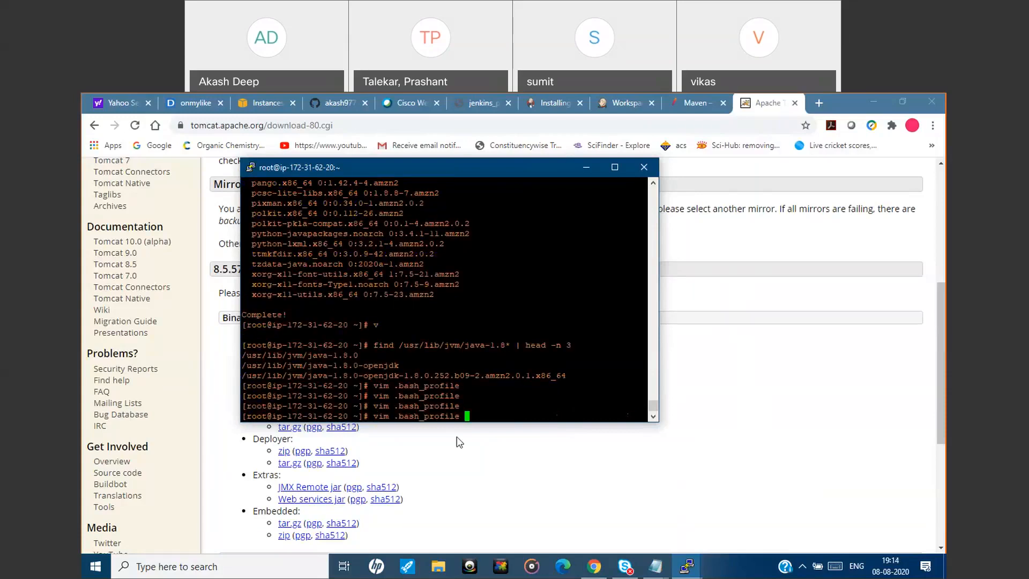
{"action": "key", "text": "Return"}
{"action": "key", "text": "i"}
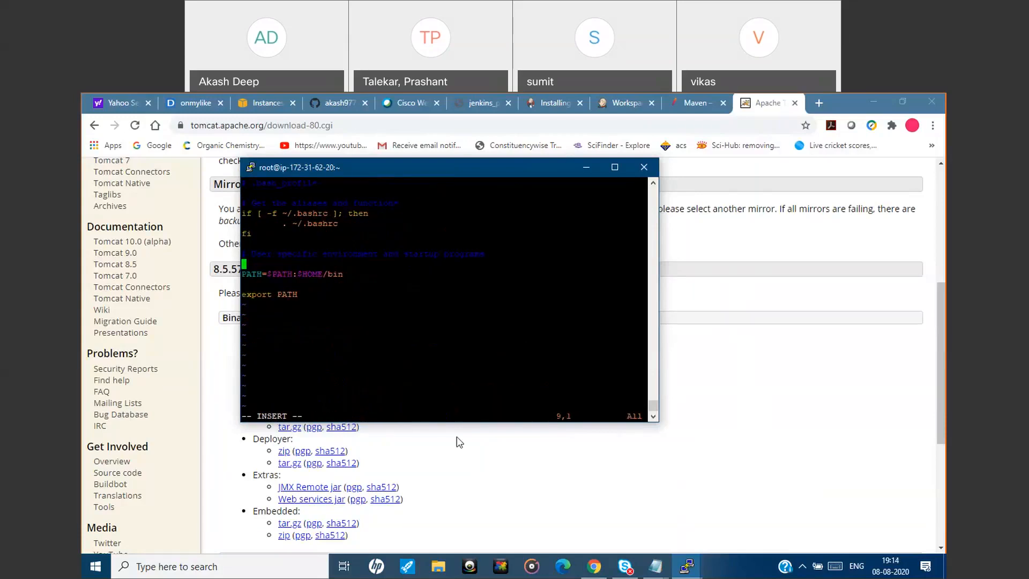
{"action": "type", "text": "JAVA_HOME="}
{"action": "right_click", "coordinate": [381, 273]}
Append :$JAVA_HOME to the end of the PATH line, then save .bash_profile and quit vim.
{"action": "key", "text": "Down"}
{"action": "type", "text": ":"}
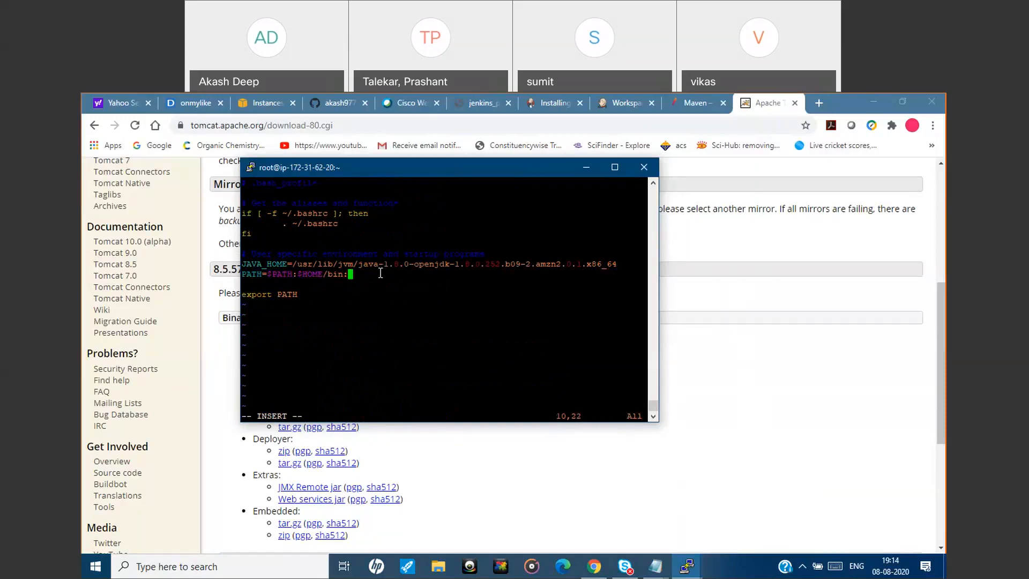
{"action": "type", "text": "$JAVA_HOME"}
{"action": "key", "text": "Escape"}
{"action": "type", "text": ":wq"}
{"action": "key", "text": "Return"}
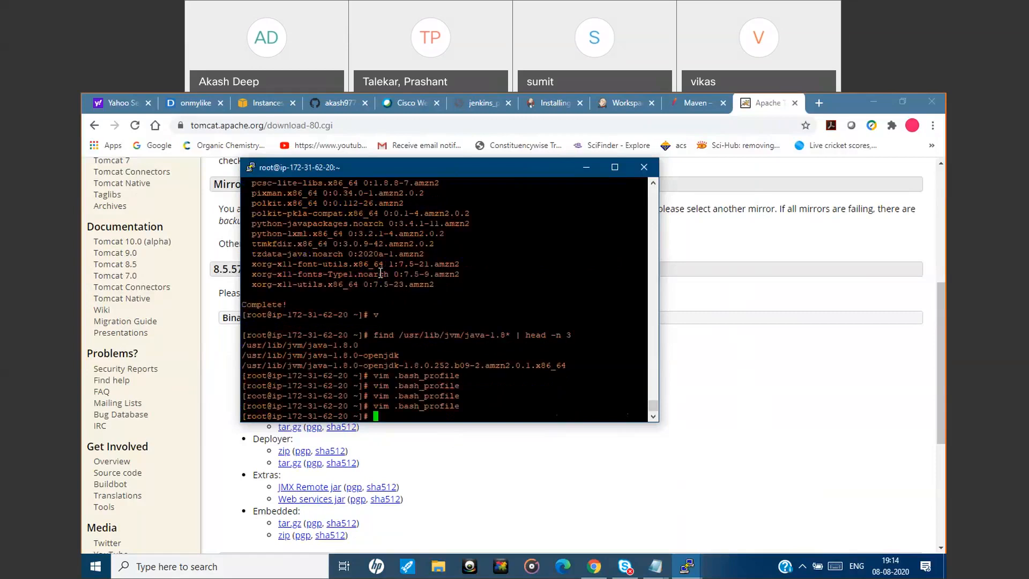
Exit the root shell and log back in as root with sudo su - to reload the profile.
{"action": "type", "text": "echo"}
{"action": "key", "text": "BackSpace"}
{"action": "key", "text": "BackSpace"}
{"action": "key", "text": "BackSpace"}
{"action": "key", "text": "BackSpace"}
{"action": "type", "text": "xit"}
{"action": "key", "text": "Return"}
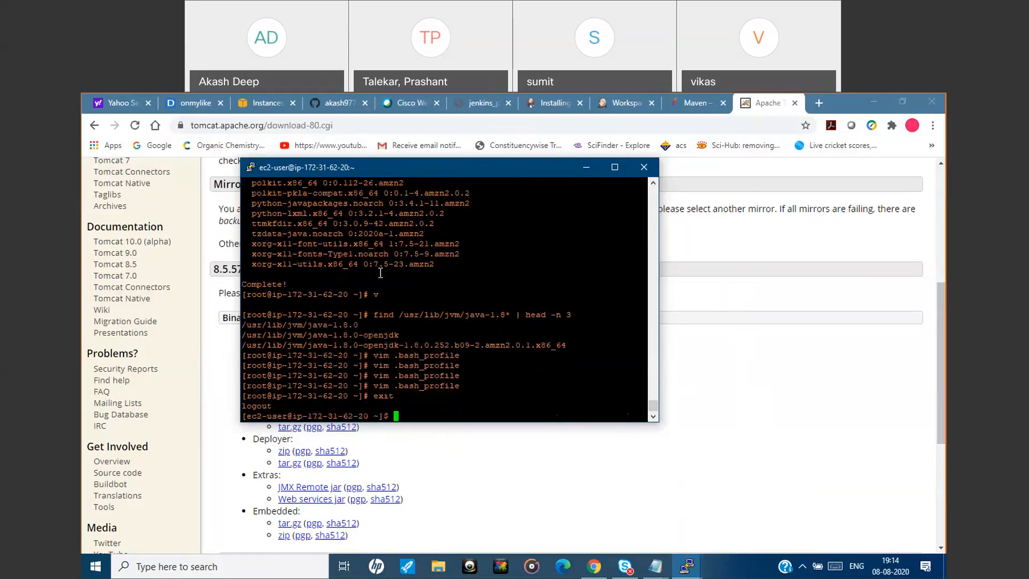
{"action": "type", "text": "sudo su -"}
{"action": "key", "text": "Return"}
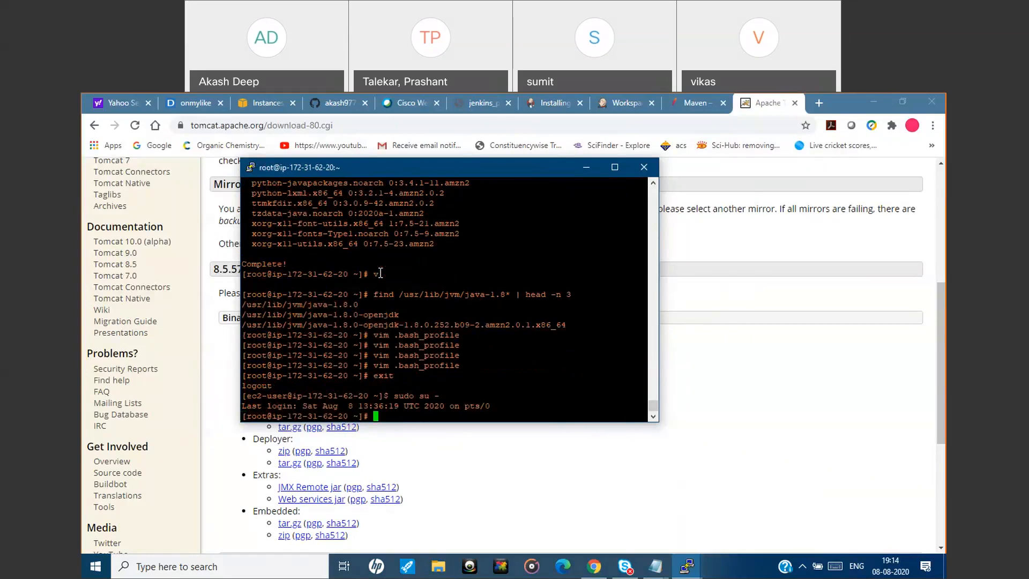
Run echo $JAVA_HOME to verify the variable.
{"action": "type", "text": "echo $JAVA_HOME"}
{"action": "key", "text": "Return"}
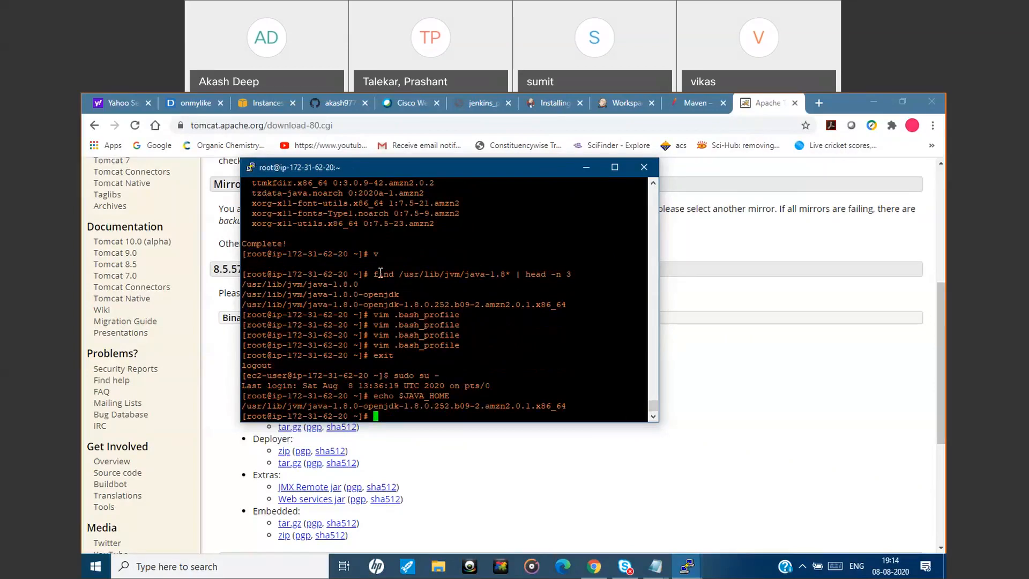
Change to /opt/tomcat/ and into its bin directory, listing the contents of each.
{"action": "type", "text": "cd /opt/tomcat/"}
{"action": "key", "text": "Return"}
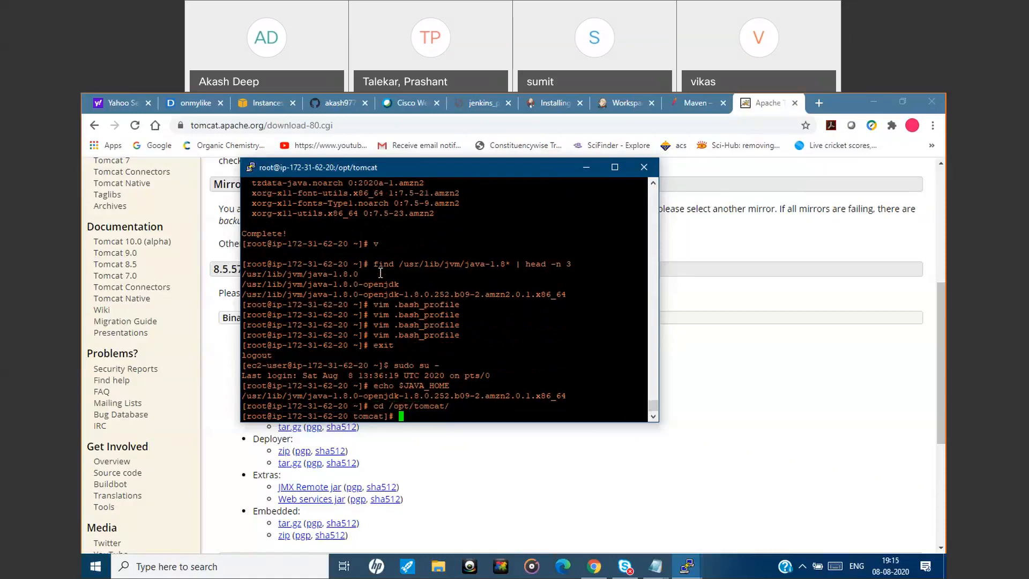
{"action": "type", "text": "ls"}
{"action": "key", "text": "Return"}
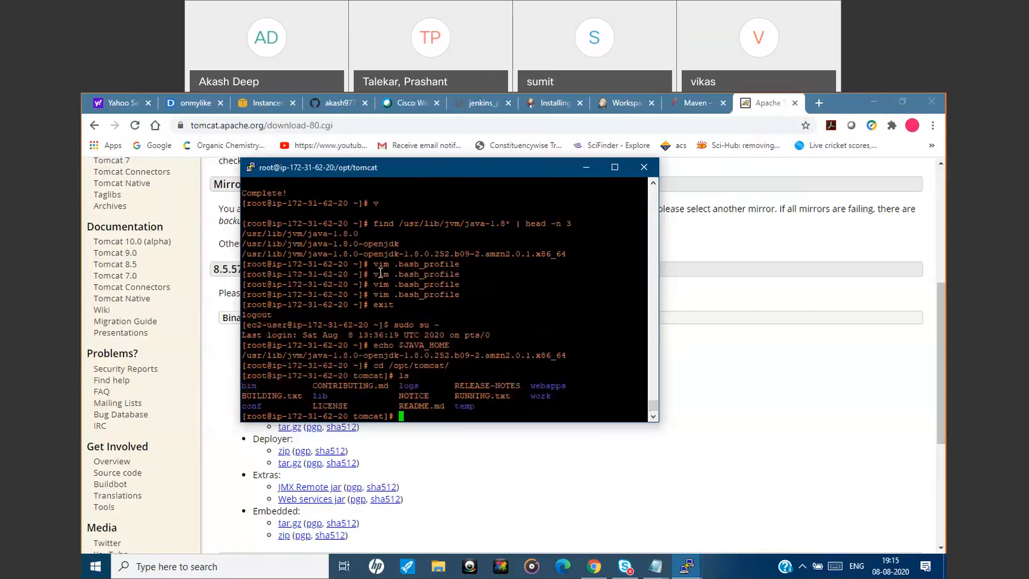
{"action": "type", "text": "cd bin"}
{"action": "key", "text": "Return"}
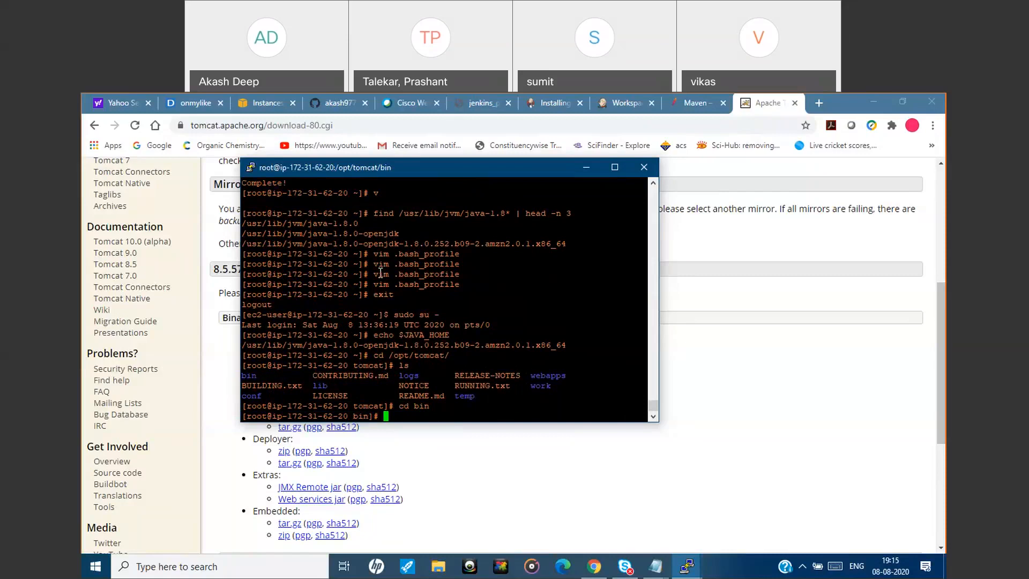
{"action": "type", "text": "ls"}
{"action": "key", "text": "Return"}
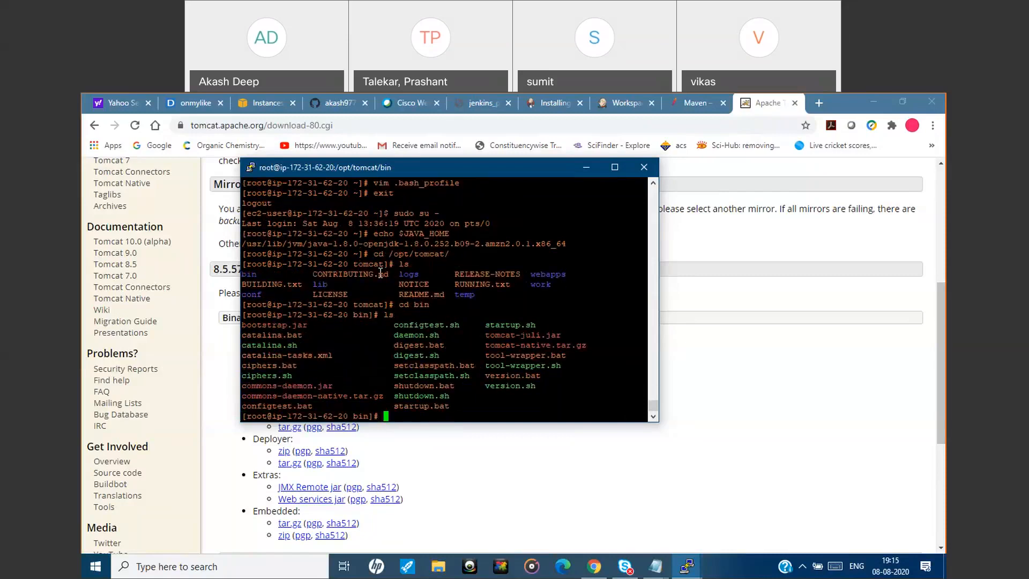
Start Tomcat by running ./startup.sh from the bin directory.
{"action": "type", "text": "./"}
{"action": "double_click", "coordinate": [510, 324]}
{"action": "right_click", "coordinate": [456, 375]}
{"action": "key", "text": "Return"}
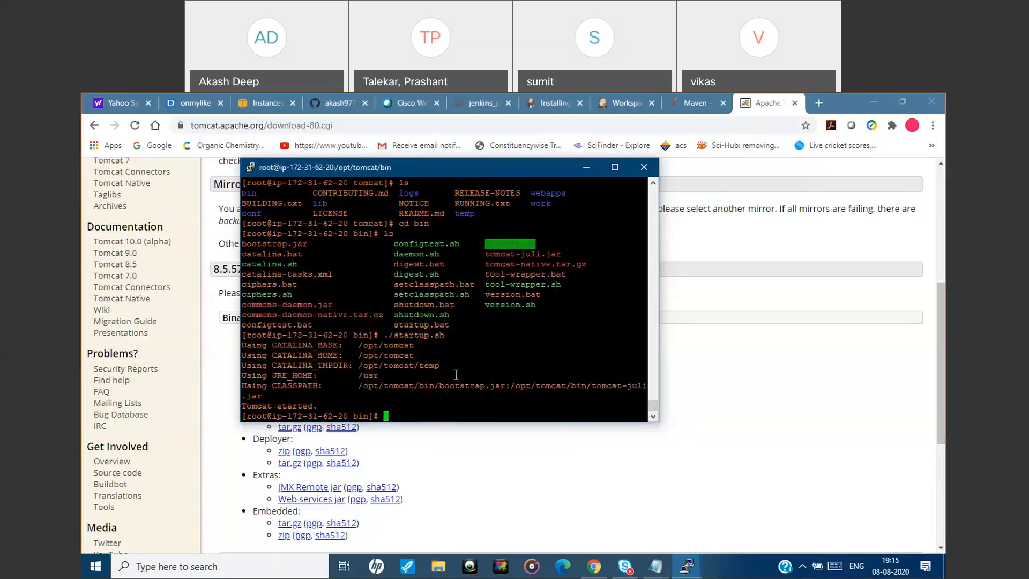
Switch to the EC2 Instances page in Chrome and copy the tomcat instance's IPv4 public IP.
{"action": "left_click", "coordinate": [583, 168]}
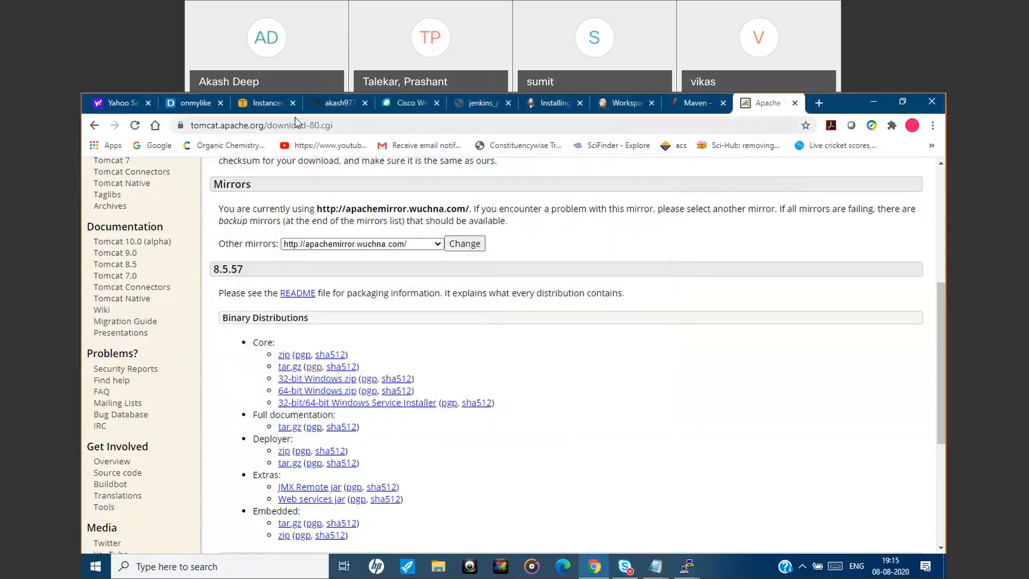
{"action": "left_click", "coordinate": [263, 103]}
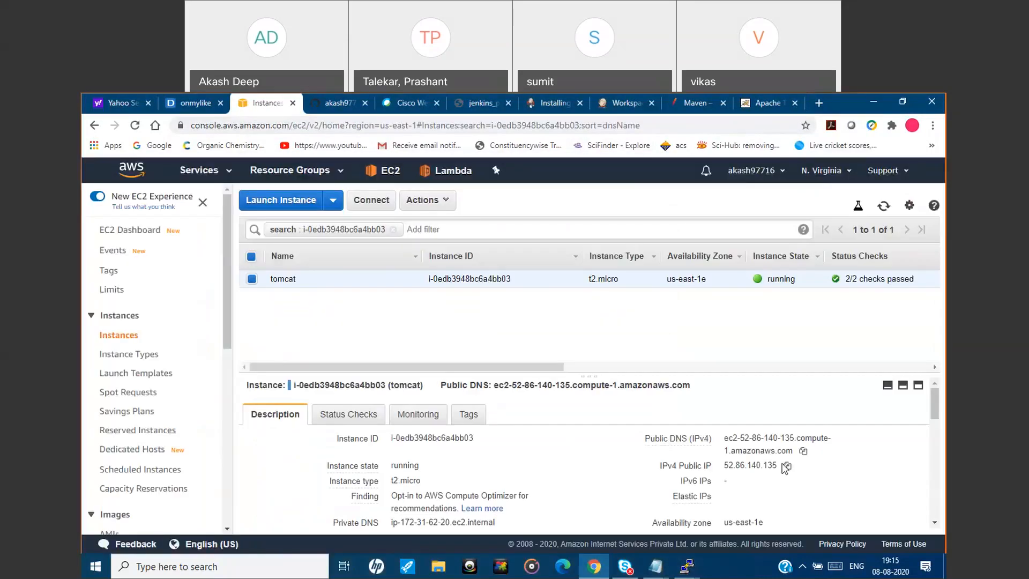
{"action": "left_click", "coordinate": [787, 467]}
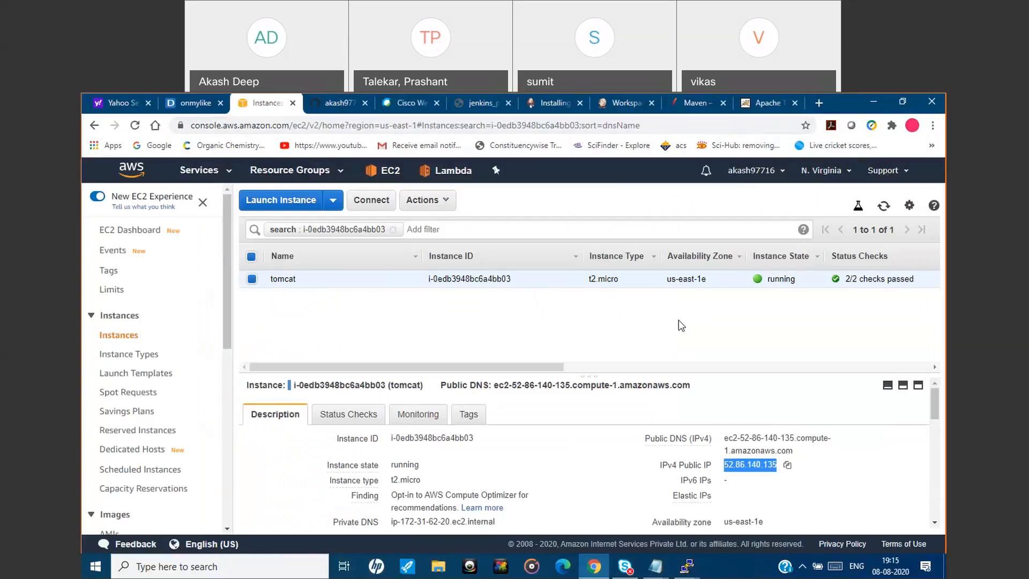
Load 52.86.140.135:8080 in a new browser tab and open the Manager App from the Tomcat home page.
{"action": "left_click", "coordinate": [818, 103]}
{"action": "left_click", "coordinate": [749, 126]}
{"action": "key", "text": "ctrl+v"}
{"action": "type", "text": ":"}
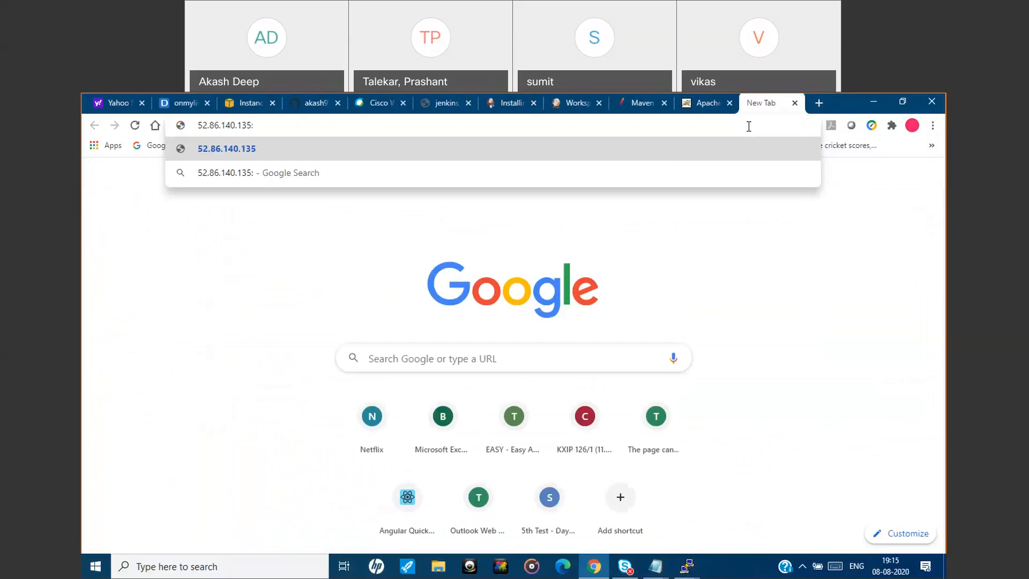
{"action": "type", "text": "8080"}
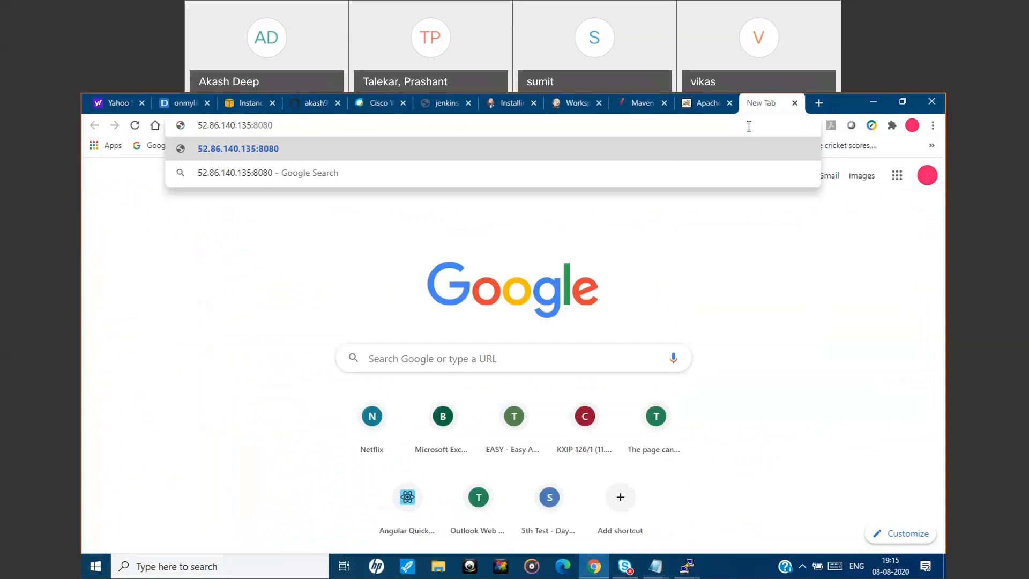
{"action": "key", "text": "Return"}
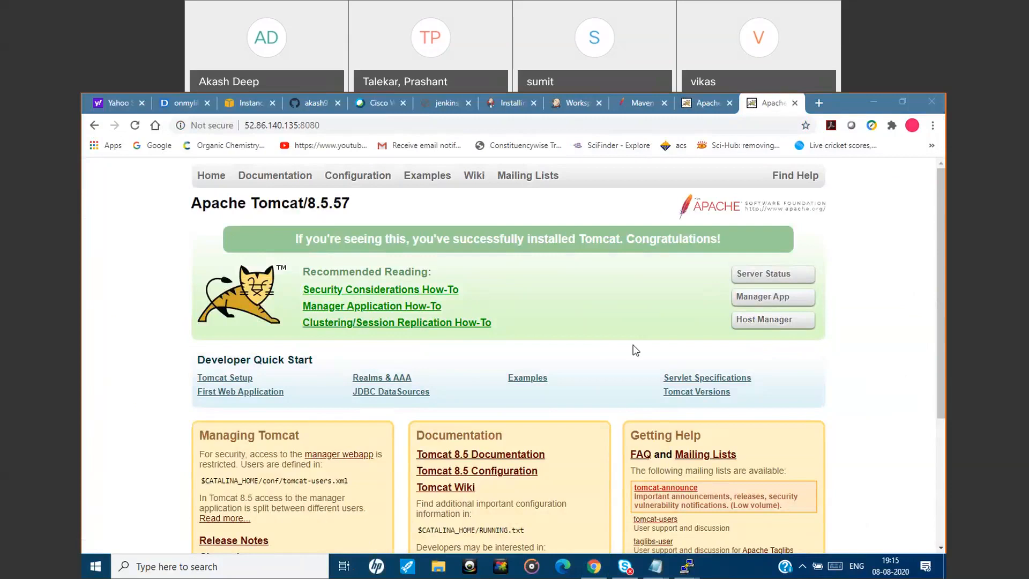
{"action": "left_click", "coordinate": [757, 306]}
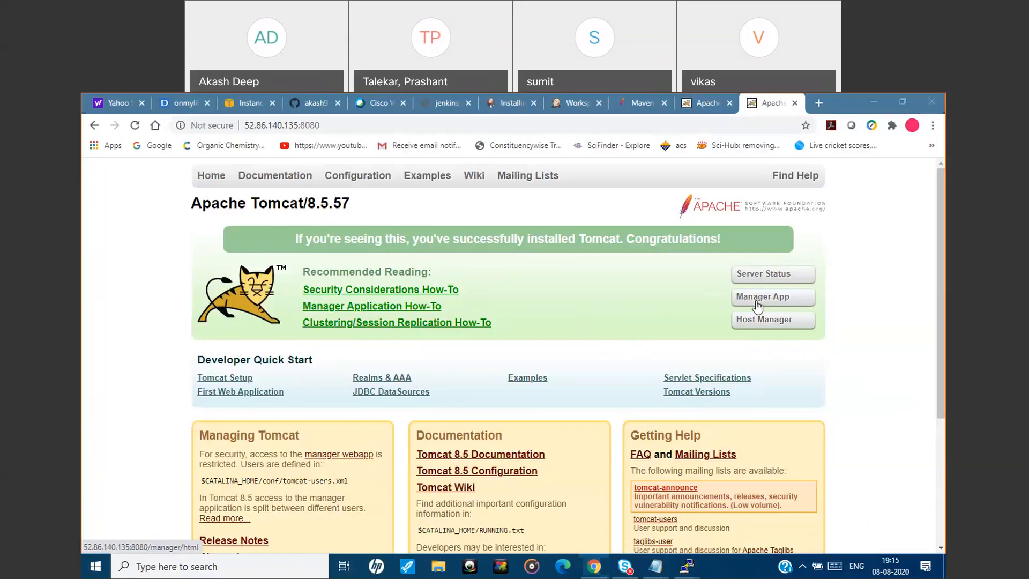
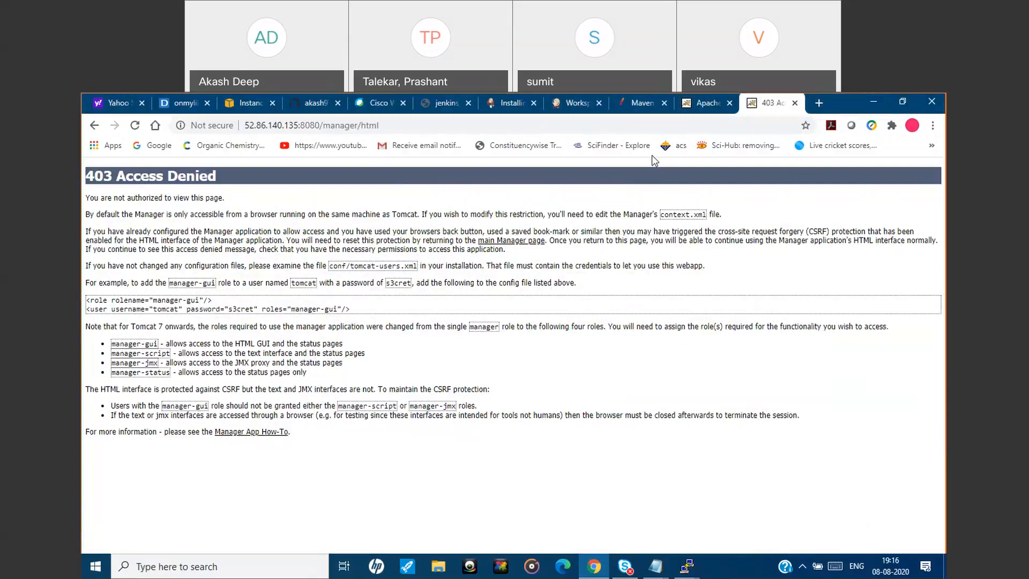
Copy the command find / -name context.xml from the install_tomcat.txt notes.
{"action": "key", "text": "ctrl+a"}
{"action": "left_click", "coordinate": [687, 566]}
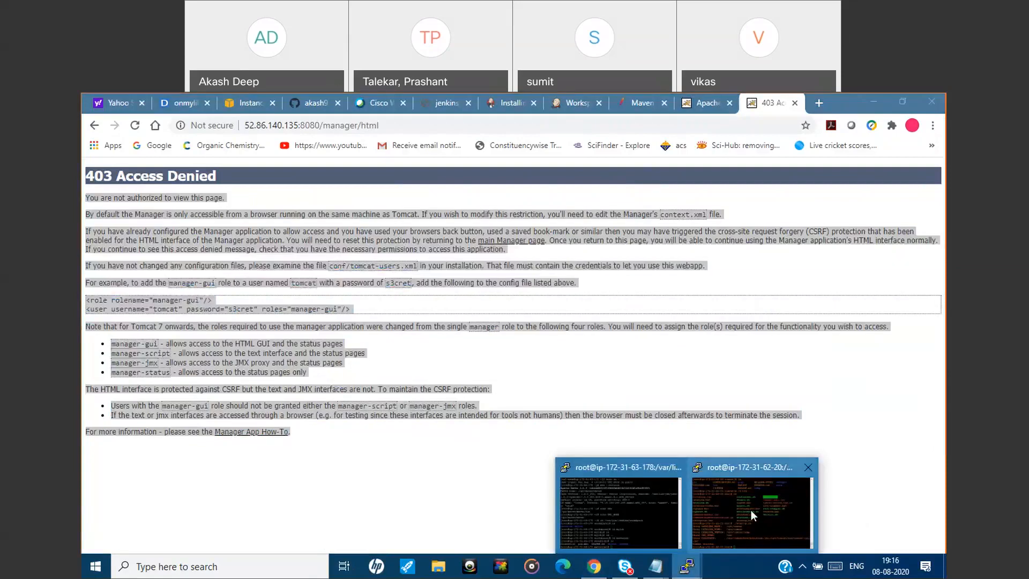
{"action": "left_click", "coordinate": [751, 510]}
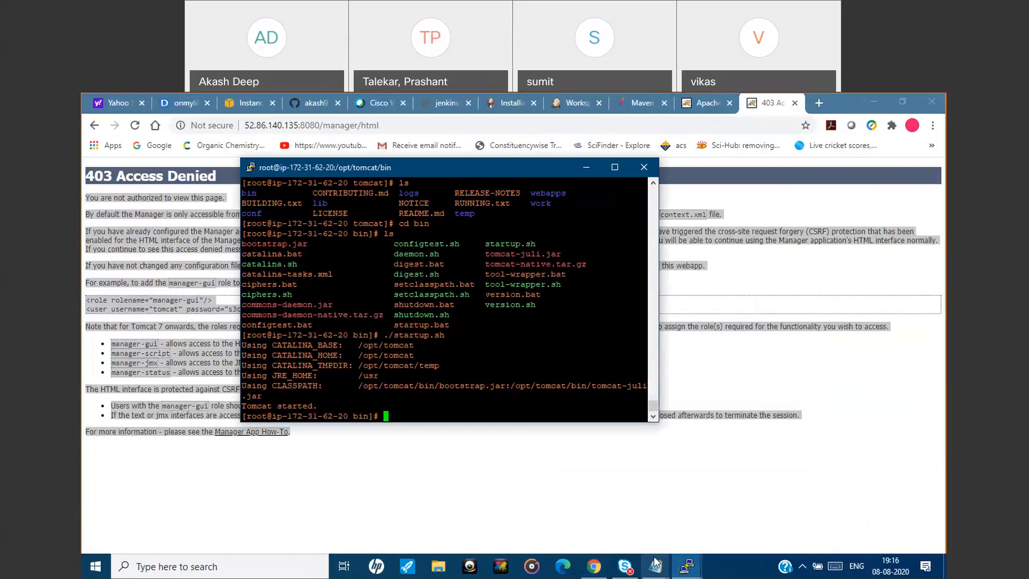
{"action": "mouse_move", "coordinate": [656, 564]}
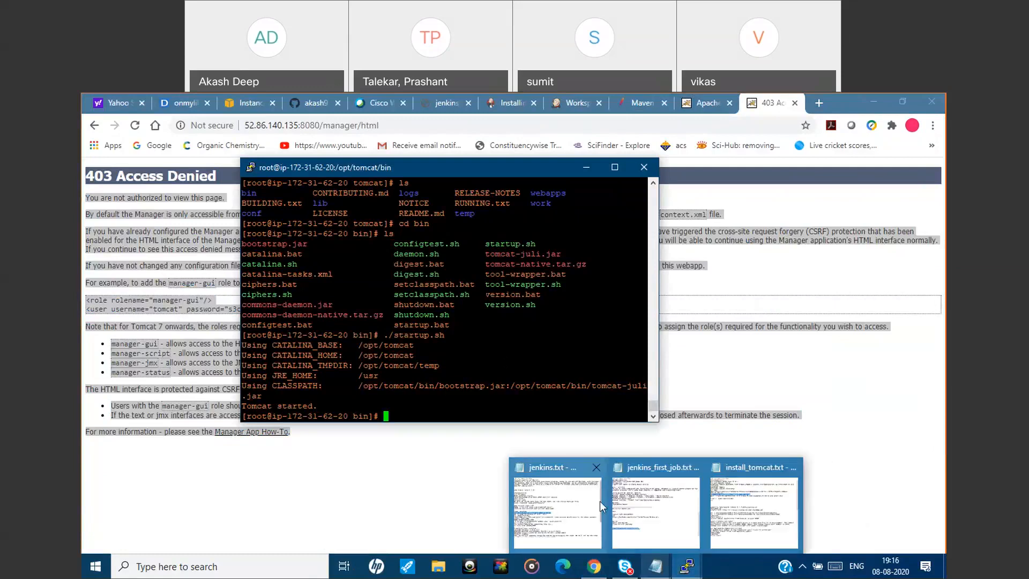
{"action": "left_click", "coordinate": [656, 509]}
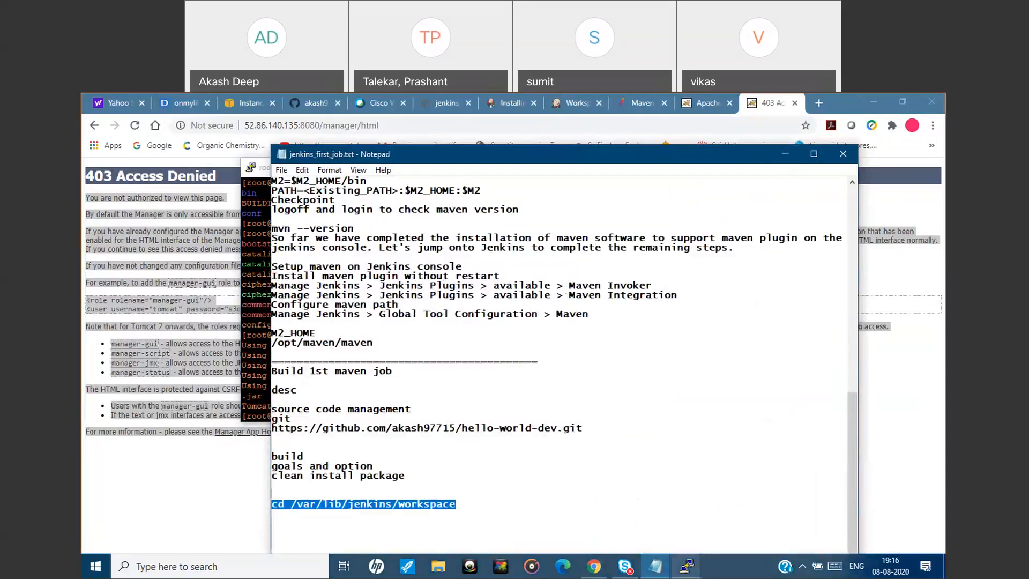
{"action": "mouse_move", "coordinate": [687, 566]}
{"action": "left_click", "coordinate": [775, 514]}
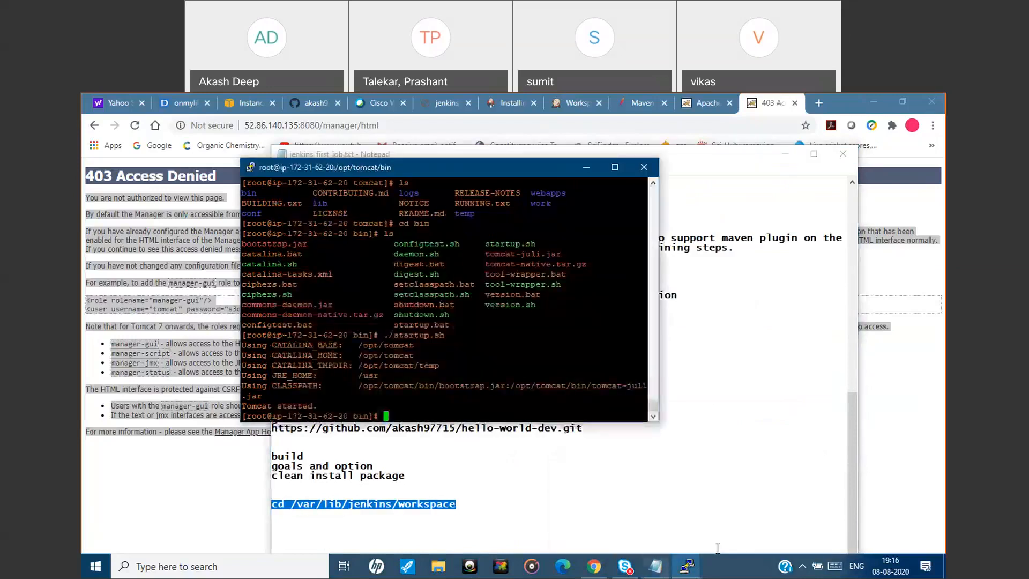
{"action": "left_click", "coordinate": [650, 570]}
{"action": "left_click", "coordinate": [745, 504]}
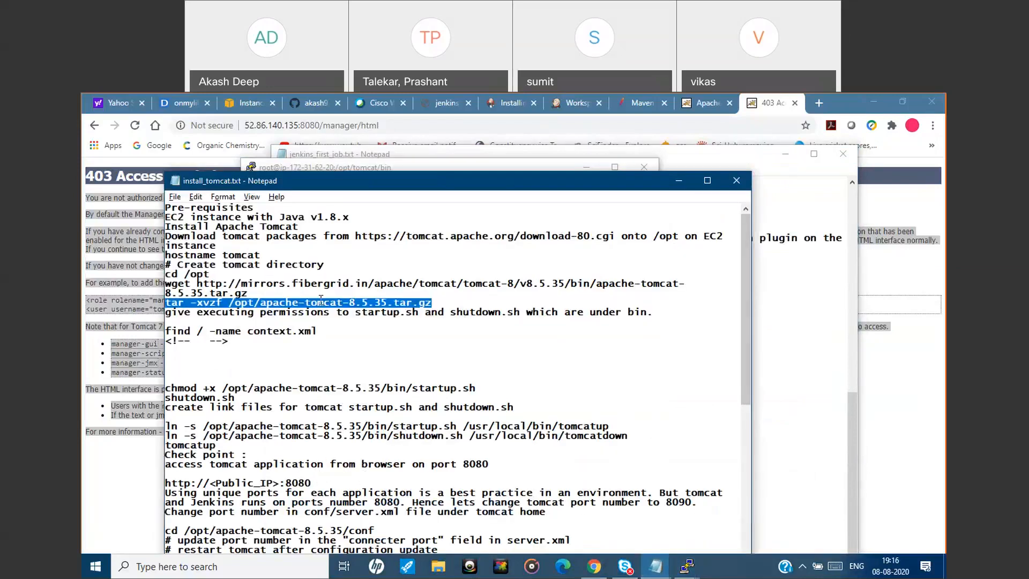
{"action": "double_click", "coordinate": [315, 331]}
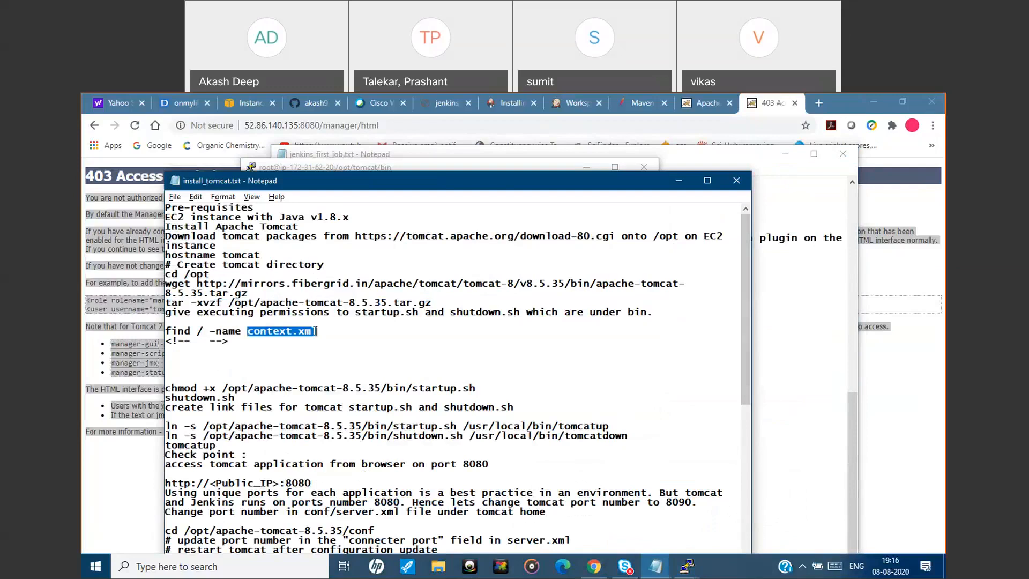
{"action": "left_click", "coordinate": [316, 331]}
{"action": "left_click_drag", "start_coordinate": [316, 331], "coordinate": [168, 331]}
{"action": "key", "text": "ctrl+c"}
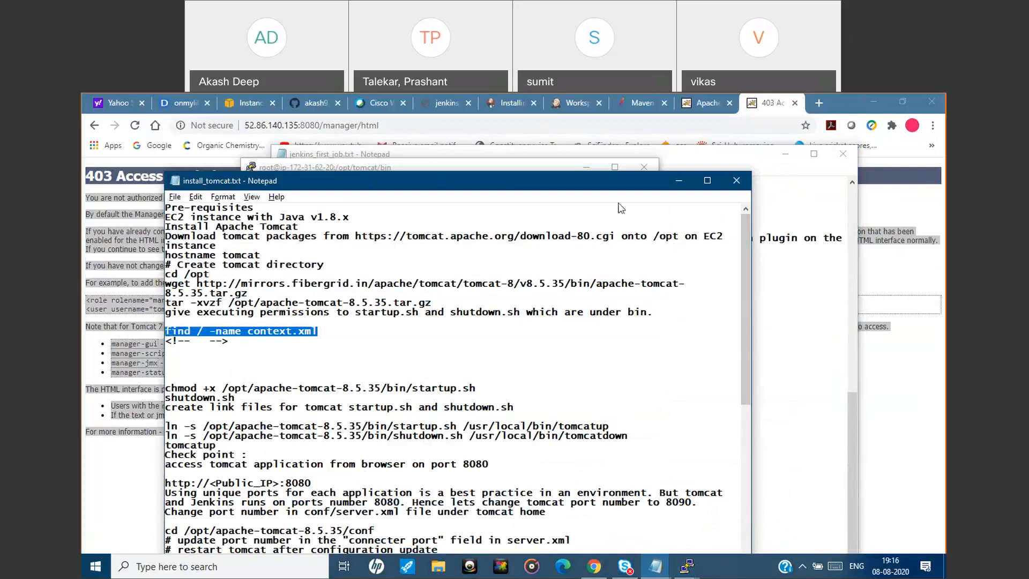
Run find / -name context.xml in the tomcat server's PuTTY terminal.
{"action": "left_click", "coordinate": [678, 177]}
{"action": "right_click", "coordinate": [476, 358]}
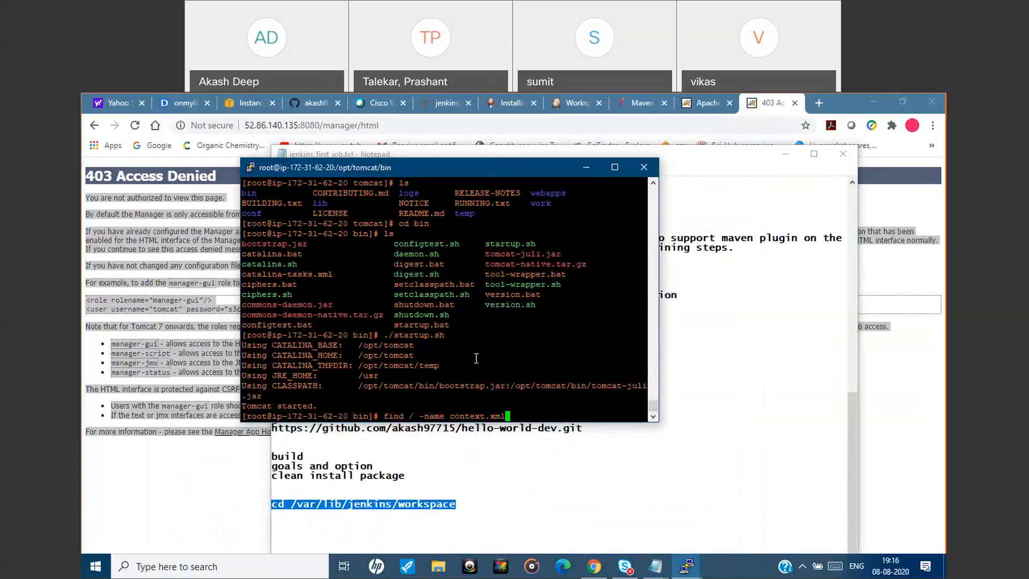
{"action": "key", "text": "Return"}
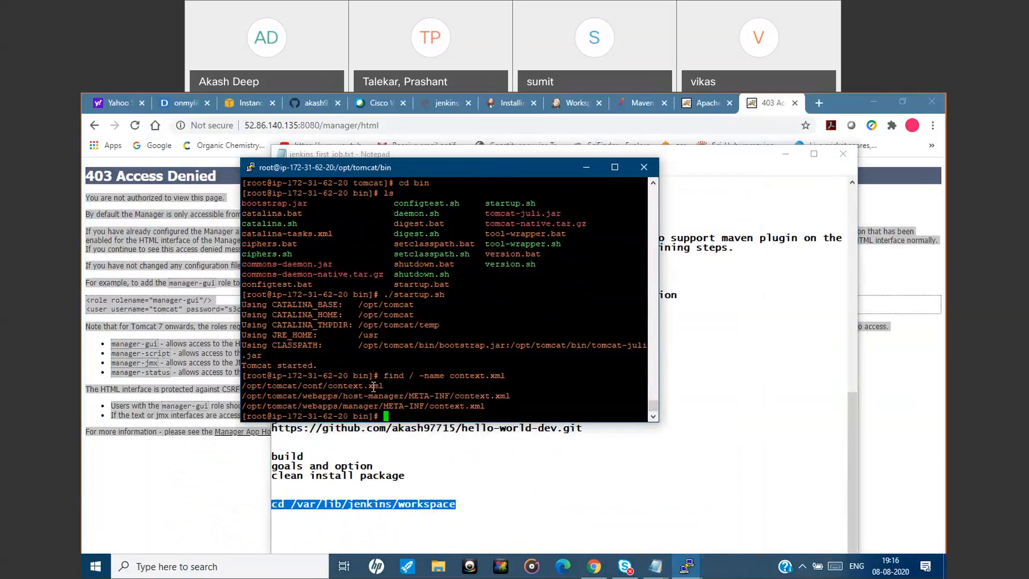
Open /opt/tomcat/webapps/host-manager/META-INF/context.xml in vim.
{"action": "triple_click", "coordinate": [429, 397]}
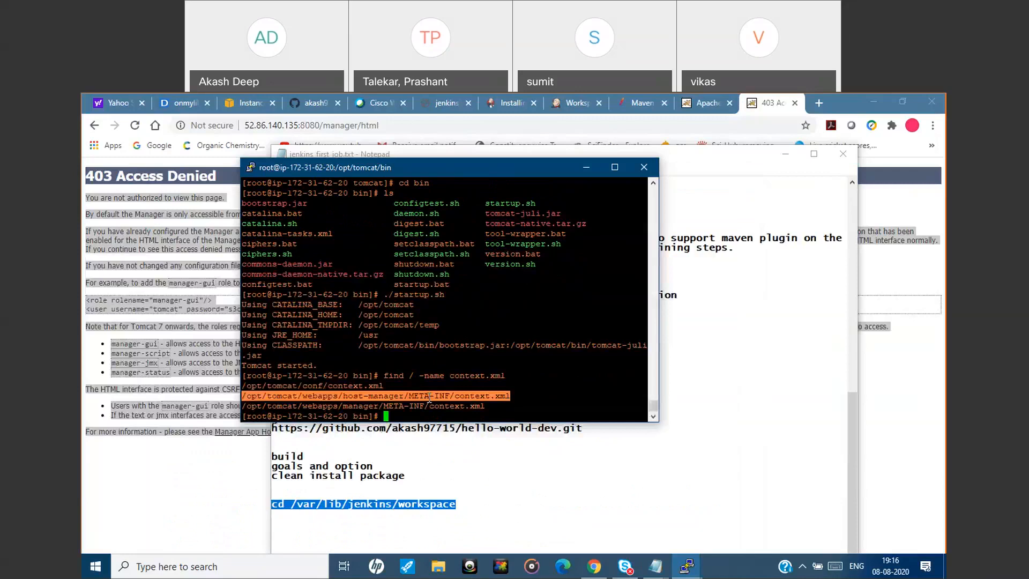
{"action": "type", "text": "vim"}
{"action": "right_click", "coordinate": [429, 397]}
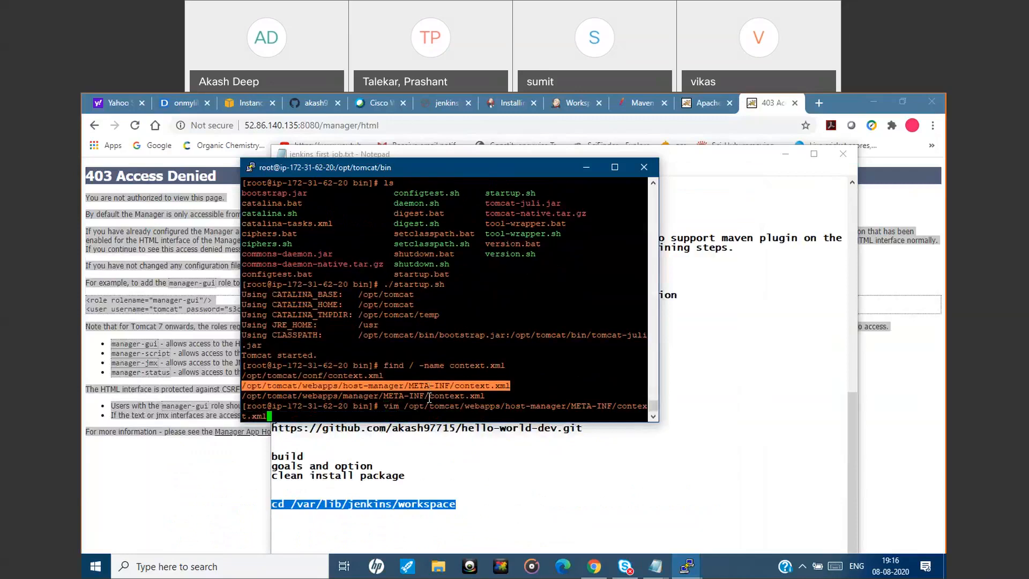
{"action": "key", "text": "Return"}
Insert an opening comment mark <!-- before the RemoteAddrValve Valve element in the host-manager context.xml.
{"action": "key", "text": "Down"}
{"action": "key", "text": "Down"}
{"action": "key", "text": "Down"}
{"action": "key", "text": "Down"}
{"action": "key", "text": "Down"}
{"action": "key", "text": "Down"}
{"action": "key", "text": "Down"}
{"action": "key", "text": "Down"}
{"action": "key", "text": "Down"}
{"action": "key", "text": "Down"}
{"action": "key", "text": "Down"}
{"action": "key", "text": "Down"}
{"action": "key", "text": "Down"}
{"action": "key", "text": "Down"}
{"action": "key", "text": "Down"}
{"action": "key", "text": "Down"}
{"action": "key", "text": "Down"}
{"action": "key", "text": "Down"}
{"action": "key", "text": "Down"}
{"action": "key", "text": "Down"}
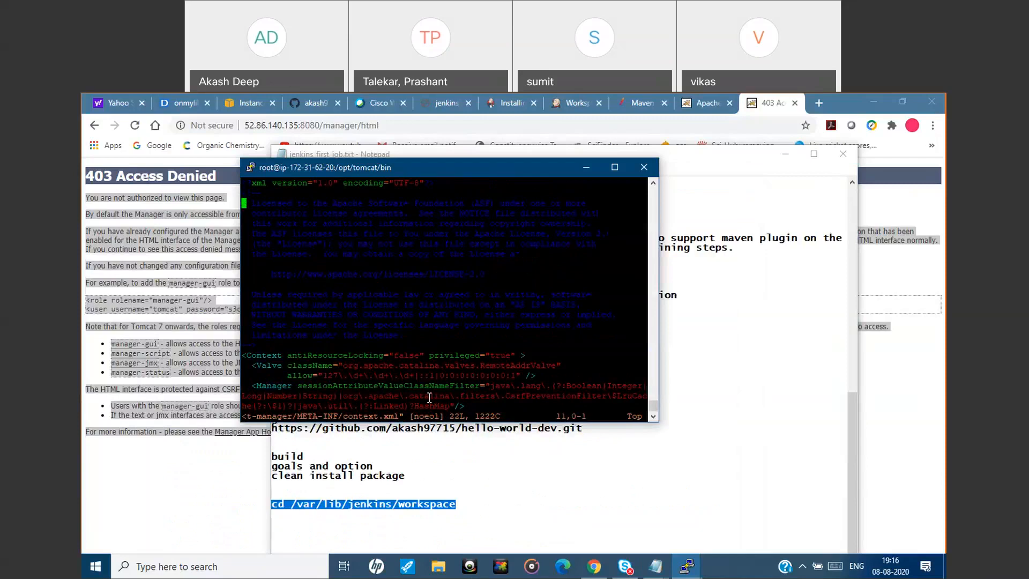
{"action": "key", "text": "Up"}
{"action": "key", "text": "Up"}
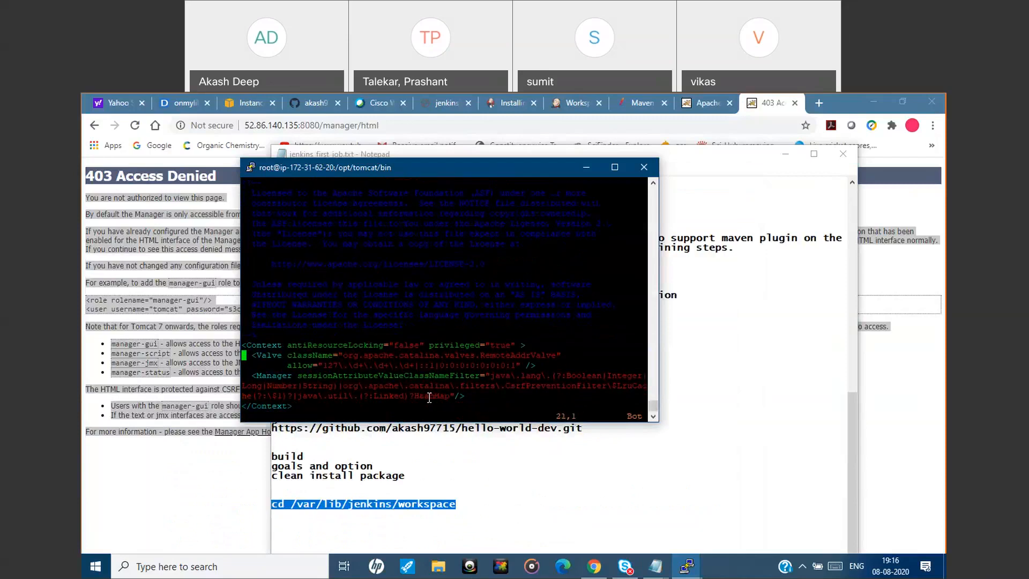
{"action": "key", "text": "Up"}
{"action": "key", "text": "Up"}
{"action": "key", "text": "i"}
{"action": "key", "text": "Tab"}
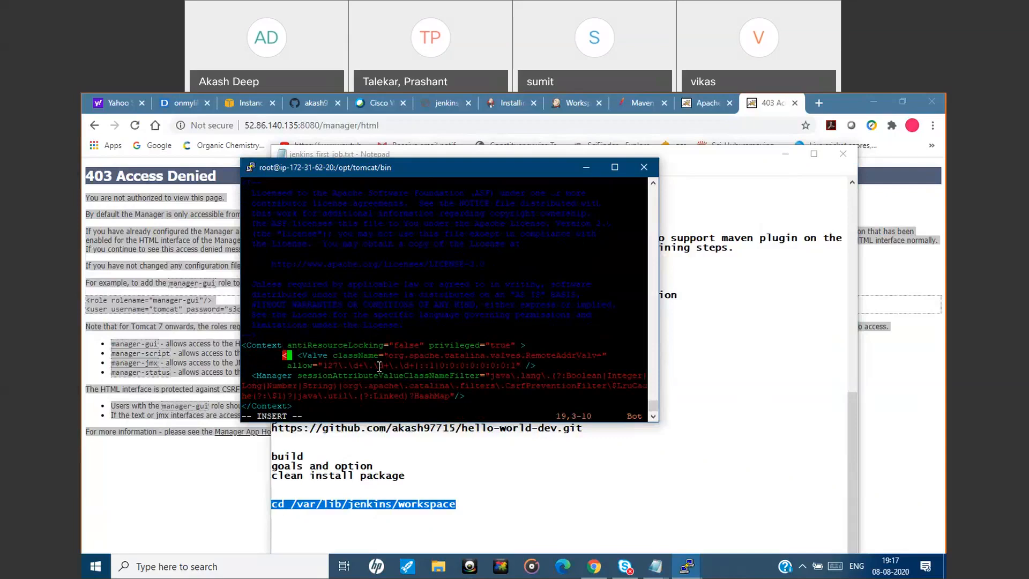
{"action": "type", "text": "<!-"}
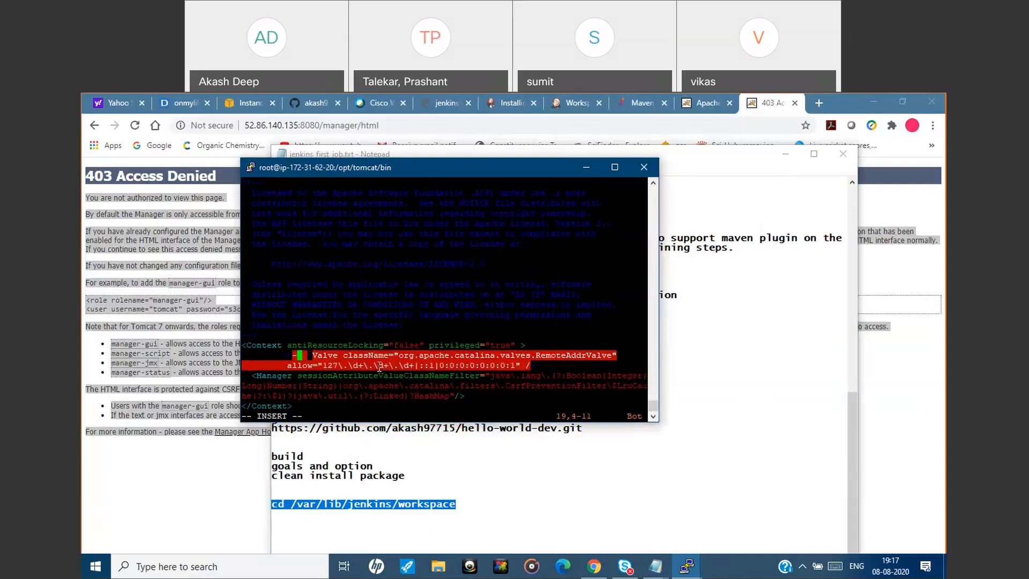
{"action": "type", "text": "-"}
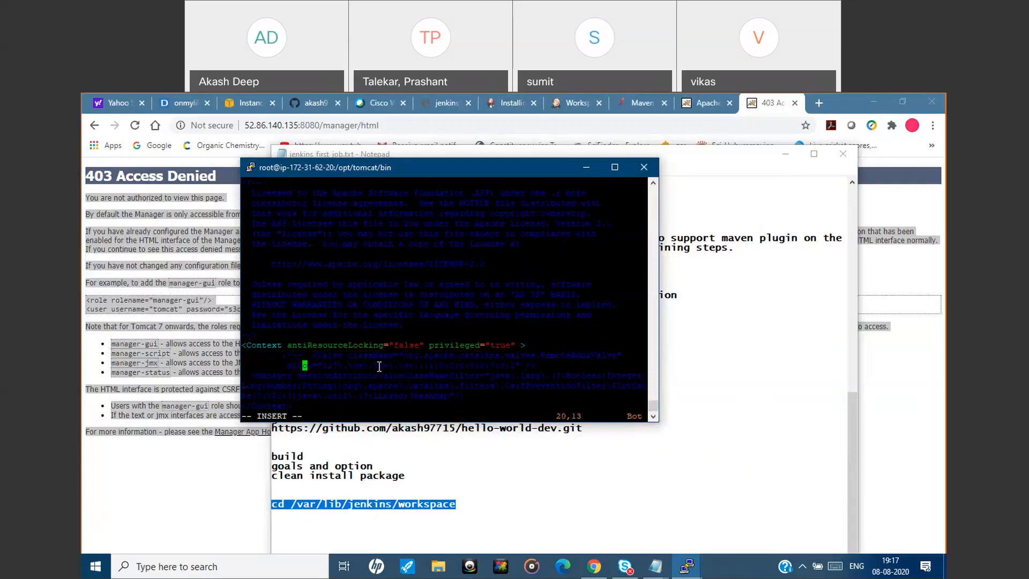
Close the comment with --> at the end of the Valve's allow line, then save the host-manager context.xml and quit vim.
{"action": "left_click", "coordinate": [379, 366]}
{"action": "key", "text": "Right"}
{"action": "key", "text": "Right"}
{"action": "key", "text": "Right"}
{"action": "key", "text": "Right"}
{"action": "key", "text": "Right"}
{"action": "key", "text": "Right"}
{"action": "key", "text": "Right"}
{"action": "key", "text": "Right"}
{"action": "key", "text": "Right"}
{"action": "key", "text": "Right"}
{"action": "key", "text": "Right"}
{"action": "key", "text": "Right"}
{"action": "key", "text": "Right"}
{"action": "key", "text": "Right"}
{"action": "key", "text": "Right"}
{"action": "key", "text": "Right"}
{"action": "key", "text": "Right"}
{"action": "key", "text": "Right"}
{"action": "key", "text": "Right"}
{"action": "key", "text": "Right"}
{"action": "key", "text": "Right"}
{"action": "key", "text": "Right"}
{"action": "key", "text": "Right"}
{"action": "type", "text": "-->"}
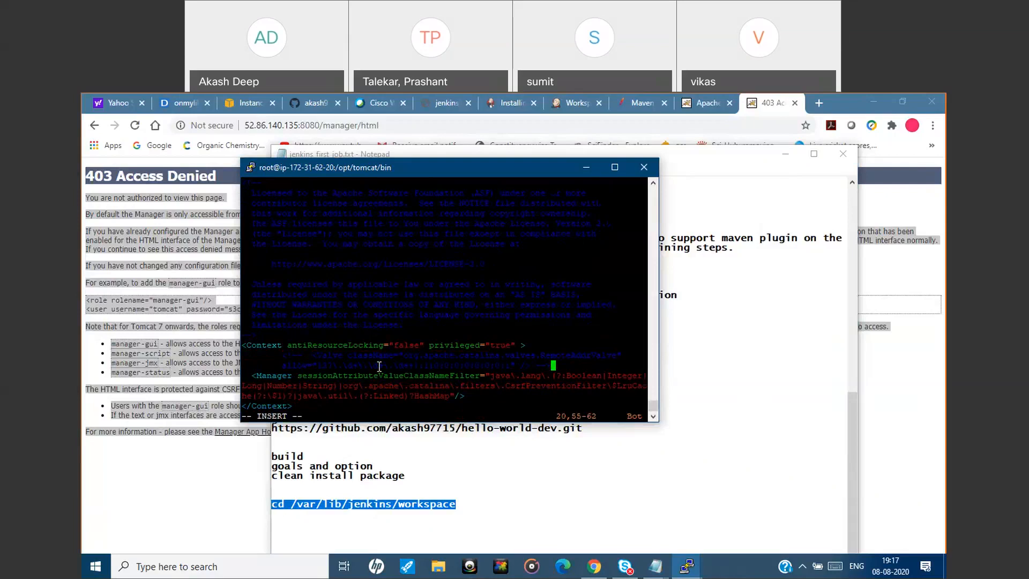
{"action": "key", "text": "Escape"}
{"action": "type", "text": ":wq"}
{"action": "key", "text": "Return"}
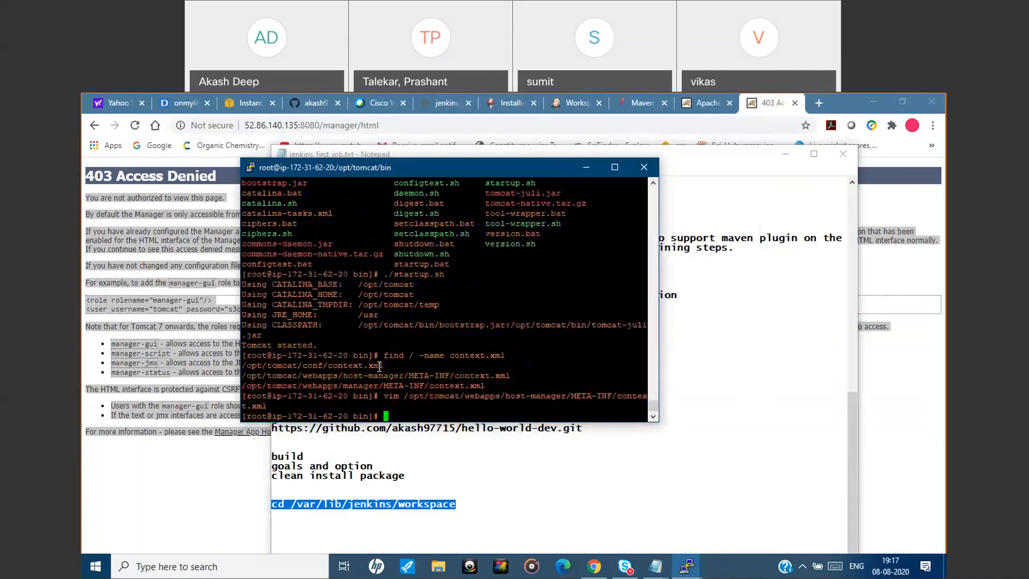
Open /opt/tomcat/webapps/manager/META-INF/context.xml in vim.
{"action": "type", "text": "vim"}
{"action": "double_click", "coordinate": [398, 386]}
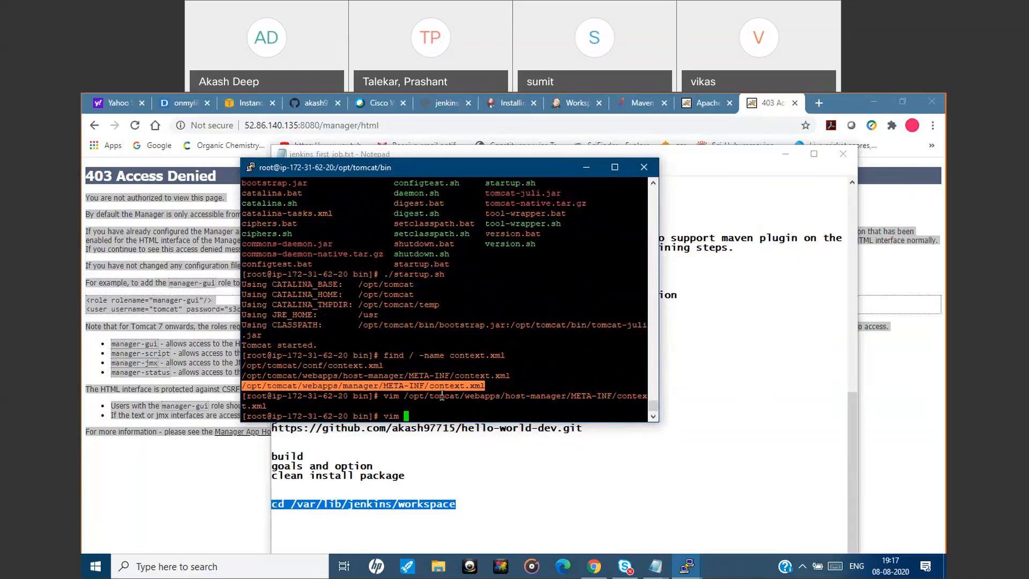
{"action": "right_click", "coordinate": [442, 395]}
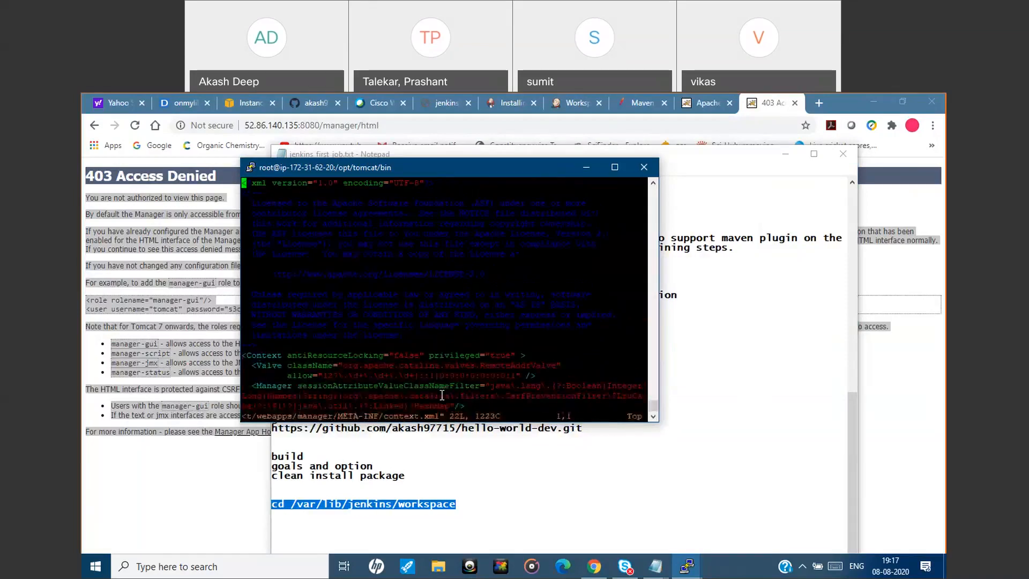
Insert an opening comment mark <!-- before the RemoteAddrValve Valve element in the manager context.xml.
{"action": "key", "text": "shift+g"}
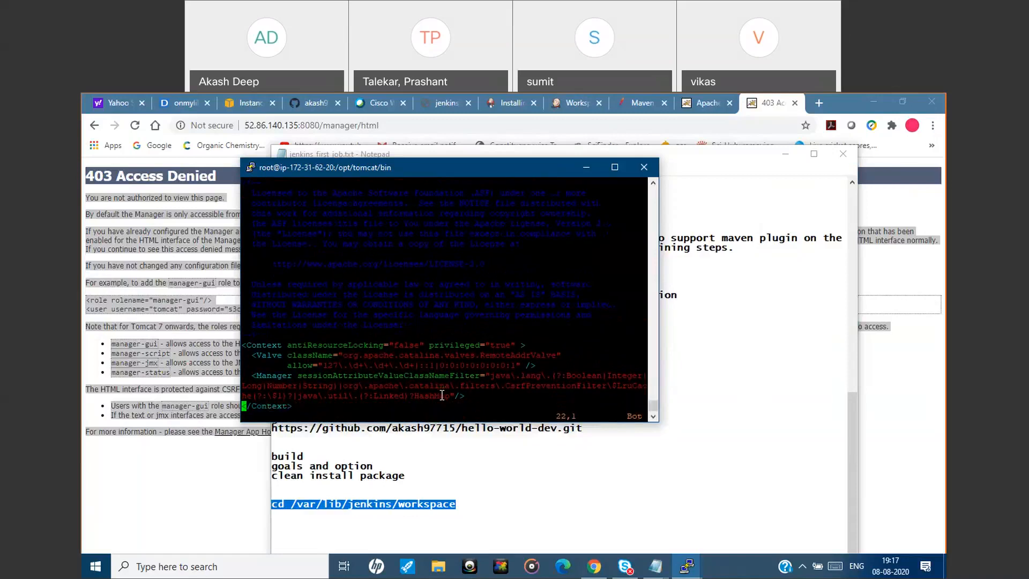
{"action": "key", "text": "Up"}
{"action": "key", "text": "Up"}
{"action": "key", "text": "Up"}
{"action": "key", "text": "Up"}
{"action": "key", "text": "i"}
{"action": "key", "text": "Tab"}
{"action": "type", "text": "<"}
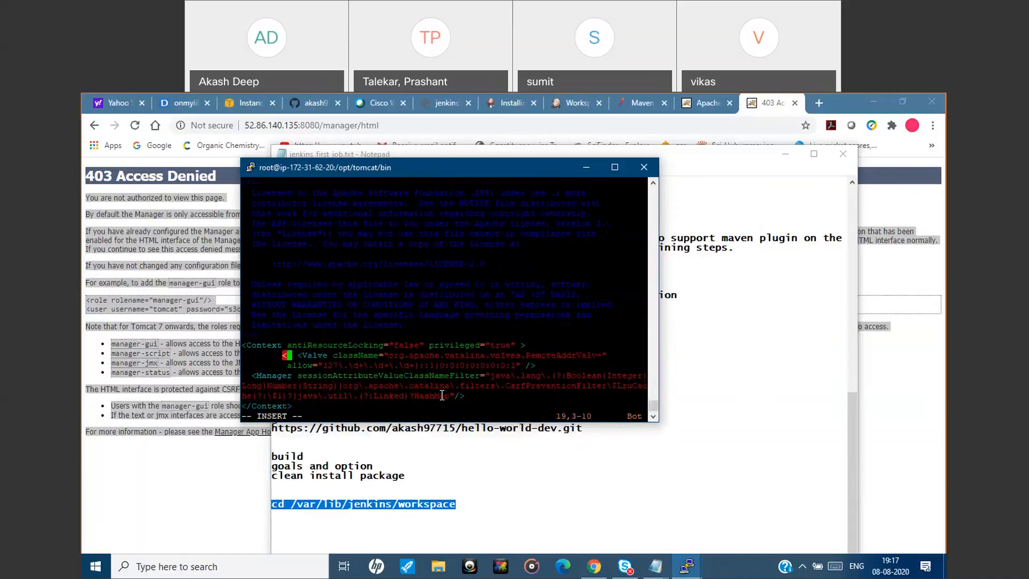
{"action": "type", "text": "!"}
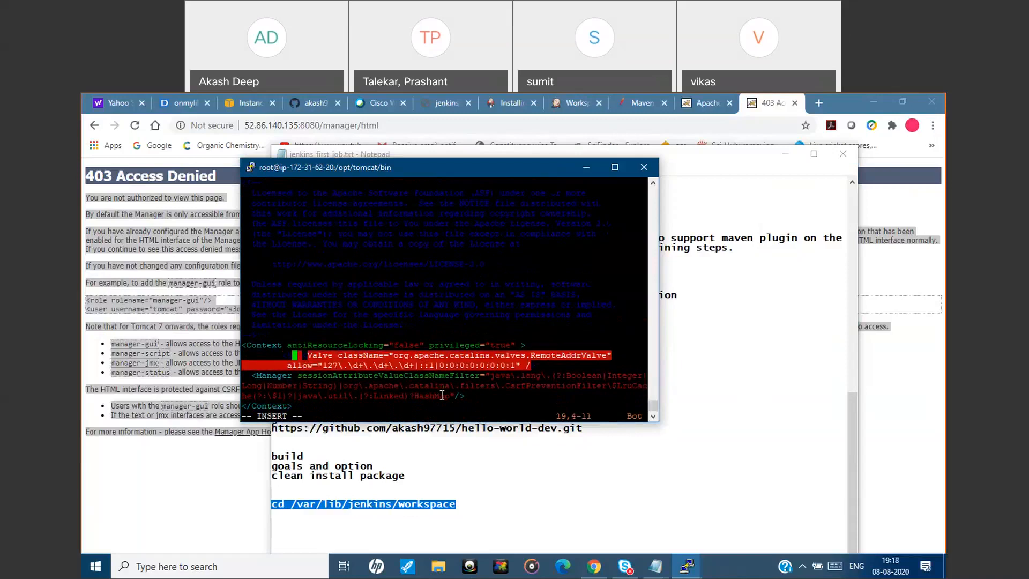
{"action": "type", "text": "--"}
Close the comment with --> after the Valve's allow line, then save the manager context.xml and quit vim.
{"action": "key", "text": "Down"}
{"action": "key", "text": "Right"}
{"action": "key", "text": "Right"}
{"action": "key", "text": "Right"}
{"action": "key", "text": "Right"}
{"action": "key", "text": "Right"}
{"action": "key", "text": "Right"}
{"action": "key", "text": "Right"}
{"action": "key", "text": "Right"}
{"action": "key", "text": "Right"}
{"action": "key", "text": "Right"}
{"action": "key", "text": "Right"}
{"action": "key", "text": "Right"}
{"action": "key", "text": "Right"}
{"action": "key", "text": "Right"}
{"action": "key", "text": "Right"}
{"action": "key", "text": "Right"}
{"action": "key", "text": "Right"}
{"action": "key", "text": "Right"}
{"action": "key", "text": "Right"}
{"action": "key", "text": "Right"}
{"action": "key", "text": "Right"}
{"action": "key", "text": "Right"}
{"action": "key", "text": "Right"}
{"action": "key", "text": "Right"}
{"action": "key", "text": "Right"}
{"action": "key", "text": "Right"}
{"action": "key", "text": "Right"}
{"action": "key", "text": "Right"}
{"action": "key", "text": "Right"}
{"action": "key", "text": "Right"}
{"action": "key", "text": "Right"}
{"action": "key", "text": "Right"}
{"action": "key", "text": "Right"}
{"action": "key", "text": "Right"}
{"action": "key", "text": "Right"}
{"action": "key", "text": "Right"}
{"action": "key", "text": "Right"}
{"action": "key", "text": "Right"}
{"action": "key", "text": "Right"}
{"action": "key", "text": "Right"}
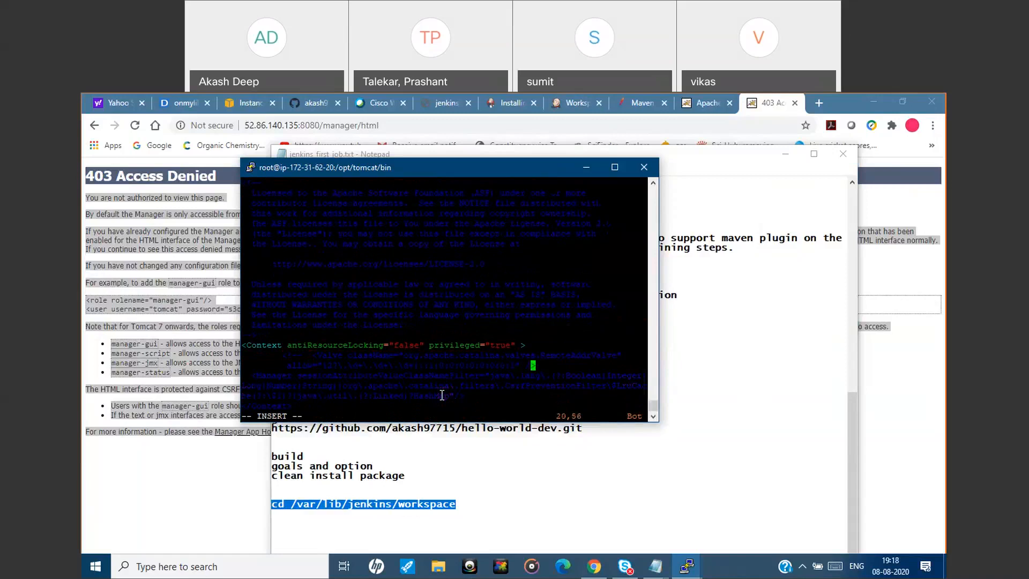
{"action": "key", "text": "Right"}
{"action": "key", "text": "Right"}
{"action": "type", "text": "--"}
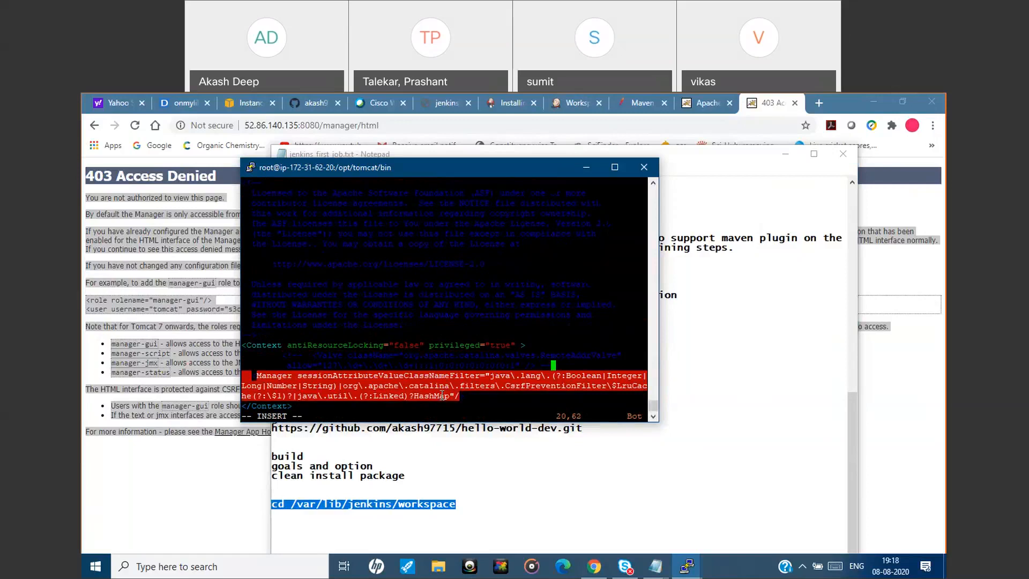
{"action": "type", "text": ">"}
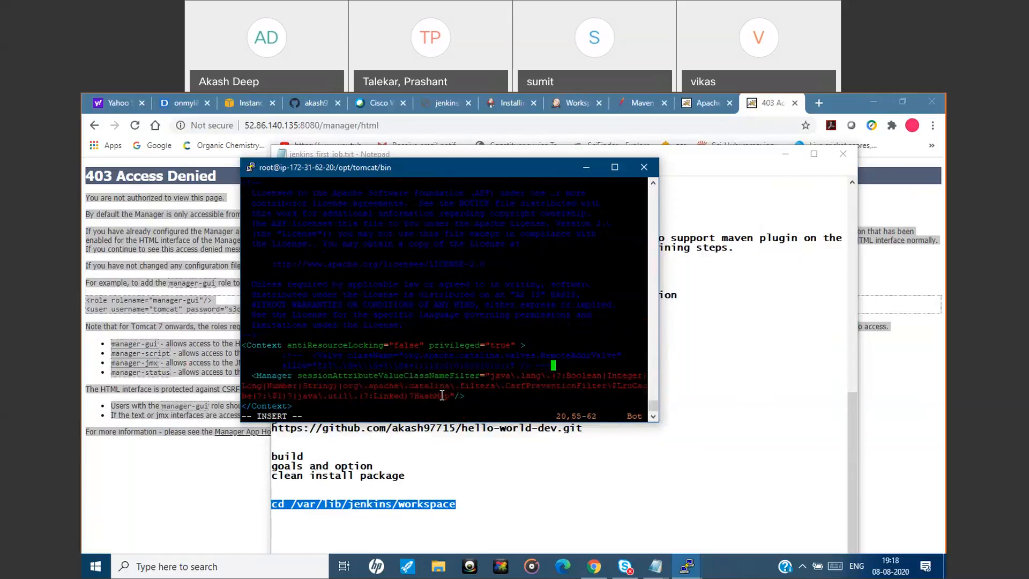
{"action": "key", "text": "Escape"}
{"action": "type", "text": ":wq"}
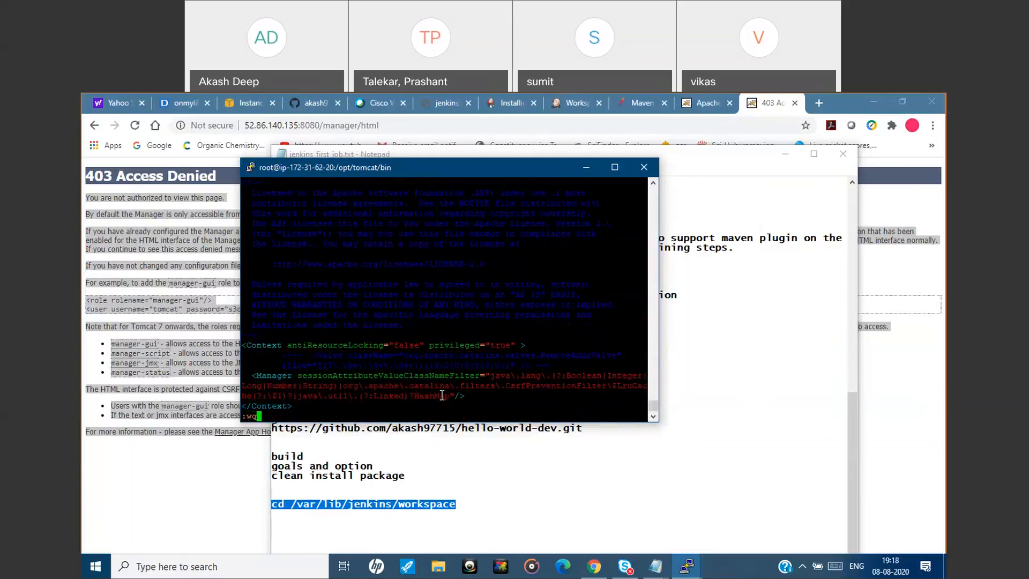
{"action": "key", "text": "Return"}
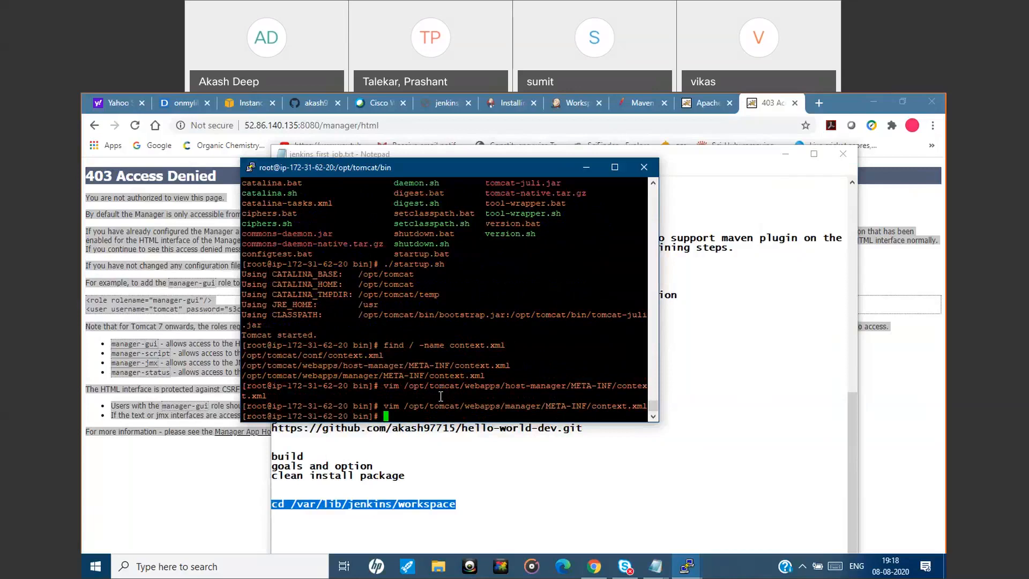
List the Tomcat bin directory and stop Tomcat by running ./shutdown.sh.
{"action": "type", "text": "ls"}
{"action": "key", "text": "Return"}
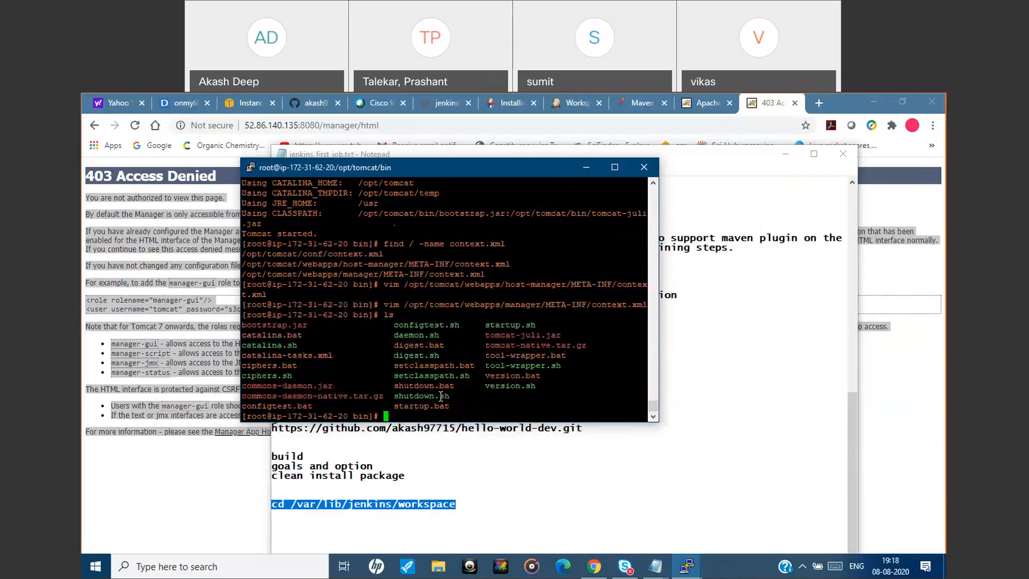
{"action": "type", "text": "./"}
{"action": "double_click", "coordinate": [431, 395]}
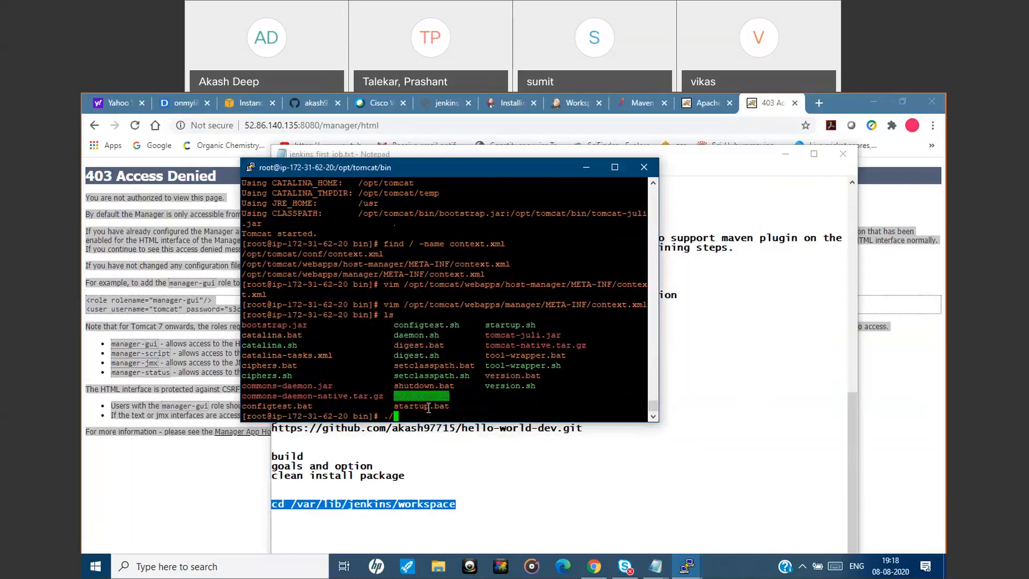
{"action": "right_click", "coordinate": [429, 408]}
{"action": "key", "text": "Return"}
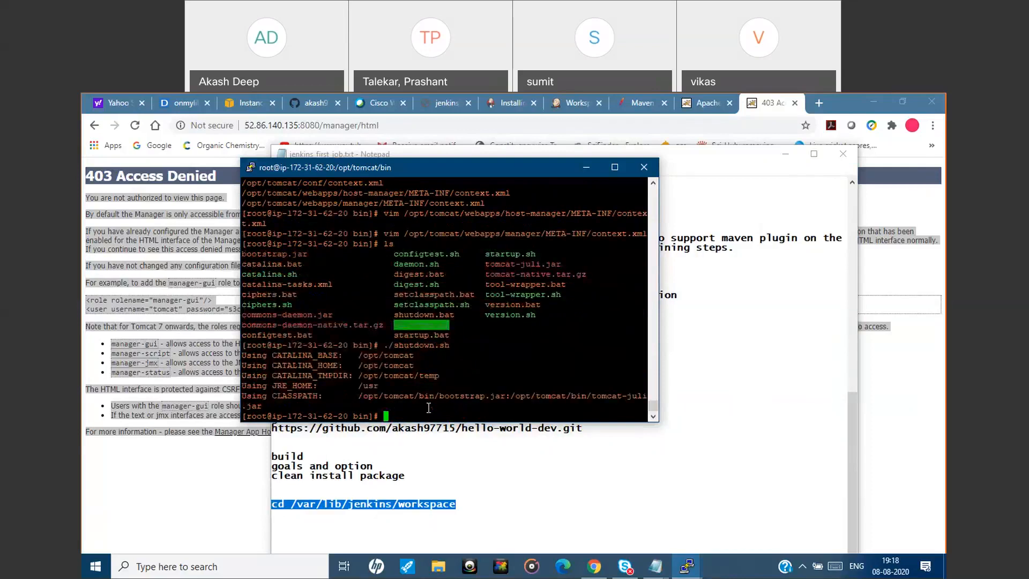
Start Tomcat again by running ./startup.sh from the bin directory.
{"action": "key", "text": "Up"}
{"action": "key", "text": "BackSpace"}
{"action": "key", "text": "BackSpace"}
{"action": "key", "text": "BackSpace"}
{"action": "key", "text": "BackSpace"}
{"action": "key", "text": "BackSpace"}
{"action": "key", "text": "BackSpace"}
{"action": "key", "text": "BackSpace"}
{"action": "key", "text": "BackSpace"}
{"action": "key", "text": "BackSpace"}
{"action": "key", "text": "BackSpace"}
{"action": "key", "text": "BackSpace"}
{"action": "double_click", "coordinate": [509, 253]}
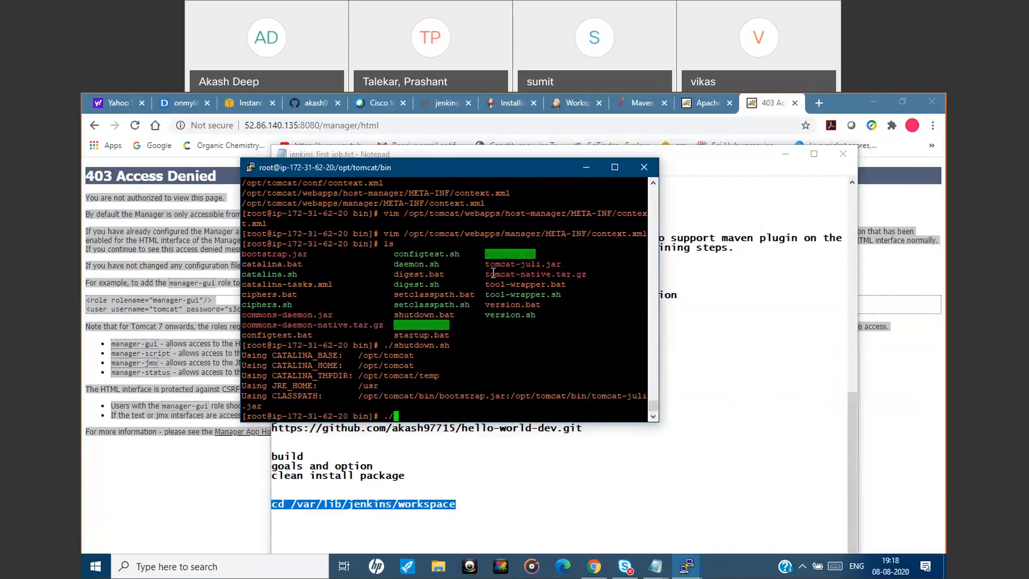
{"action": "right_click", "coordinate": [444, 348]}
{"action": "key", "text": "Return"}
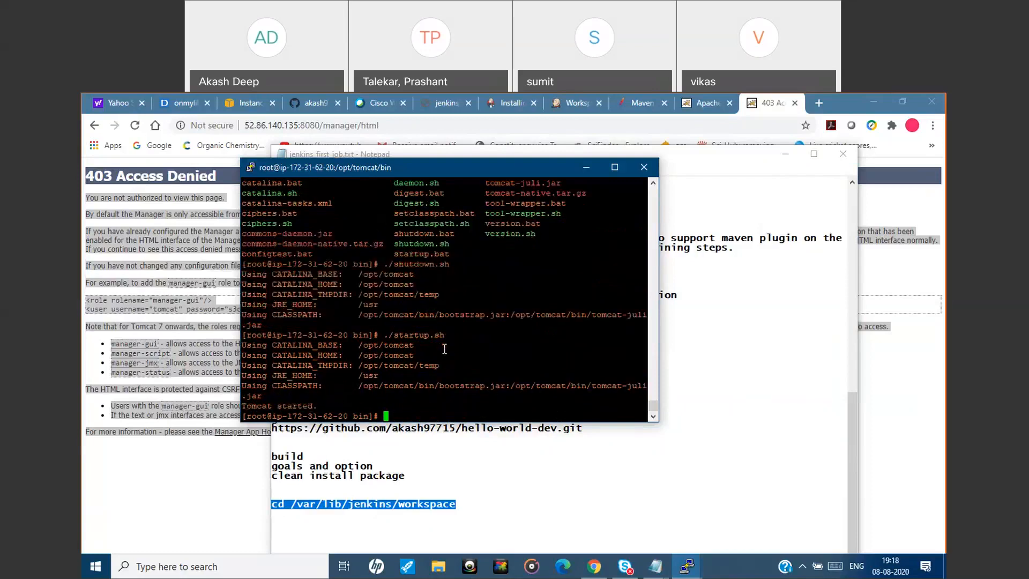
Load the Tomcat home page at 52.86.140.135:8080 and open the Manager App.
{"action": "left_click", "coordinate": [765, 107]}
{"action": "left_click", "coordinate": [481, 126]}
{"action": "left_click", "coordinate": [482, 126]}
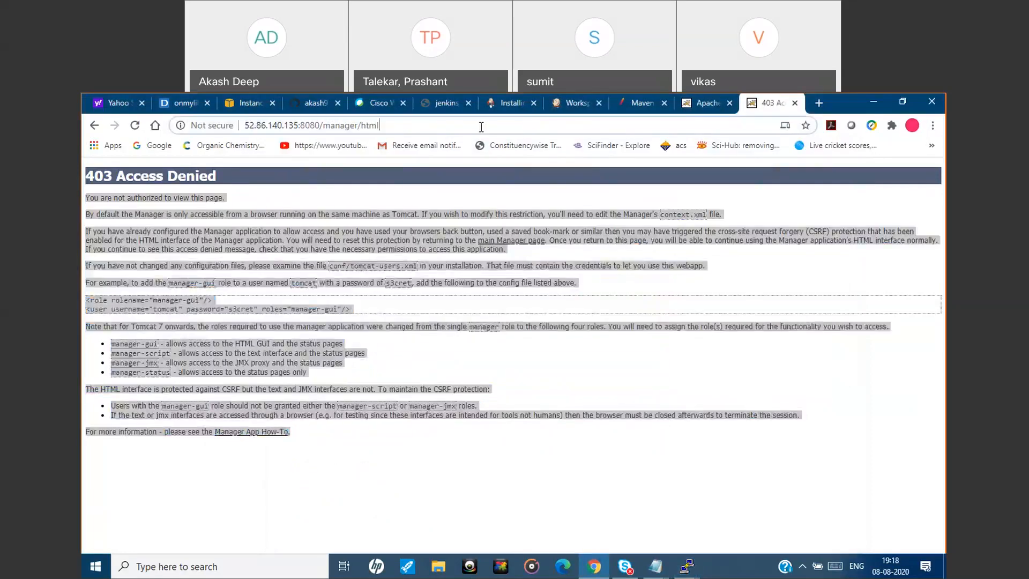
{"action": "left_click_drag", "start_coordinate": [481, 127], "coordinate": [320, 131]}
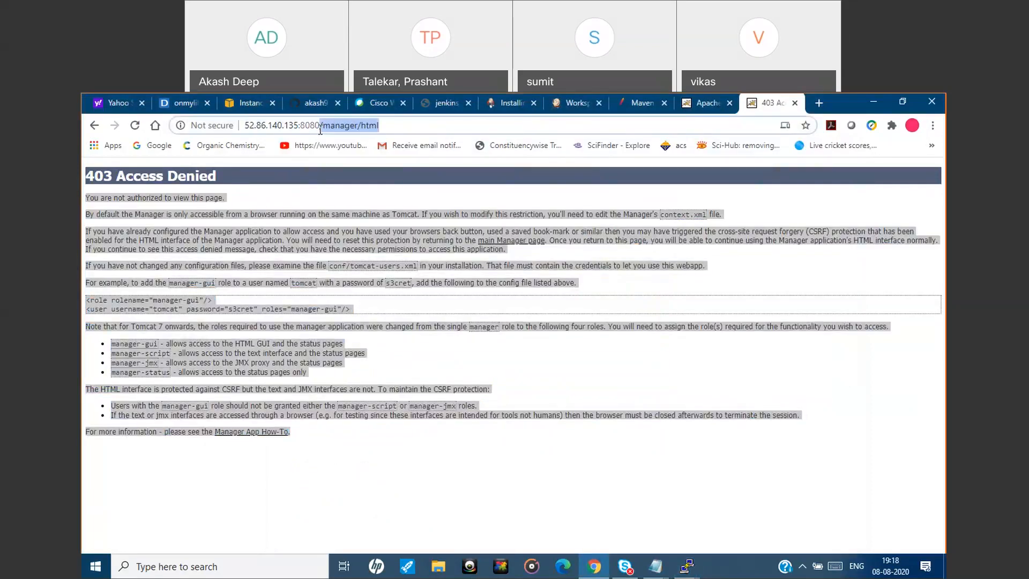
{"action": "key", "text": "BackSpace"}
{"action": "key", "text": "Return"}
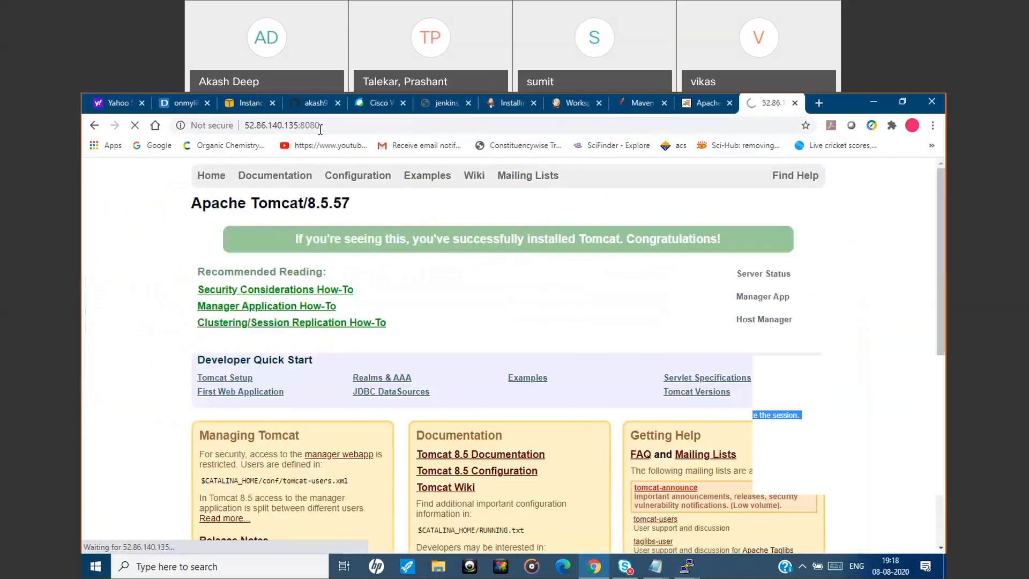
{"action": "left_click", "coordinate": [769, 301]}
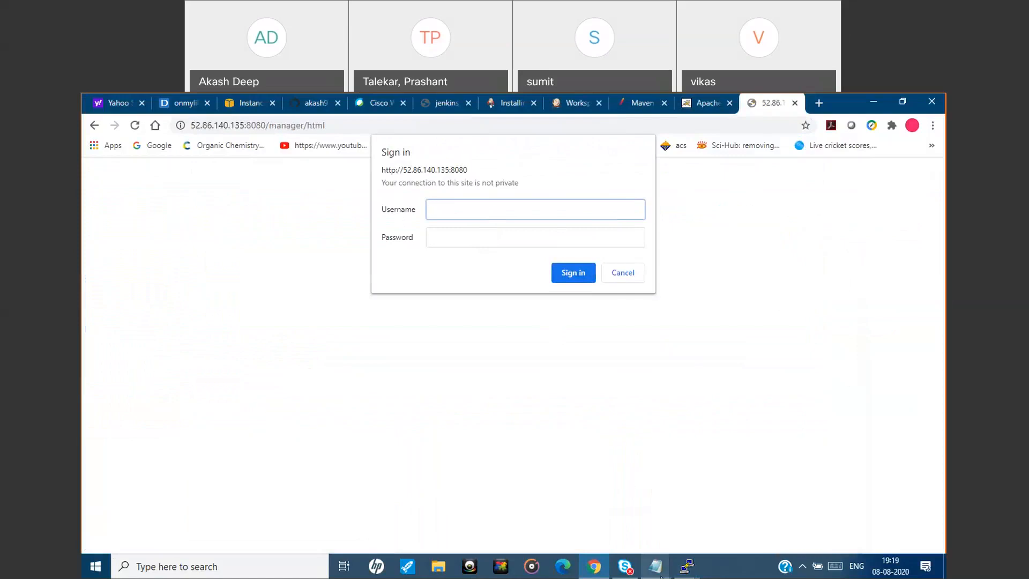
Copy the manager role and user entries from the install_tomcat.txt notes.
{"action": "mouse_move", "coordinate": [655, 565]}
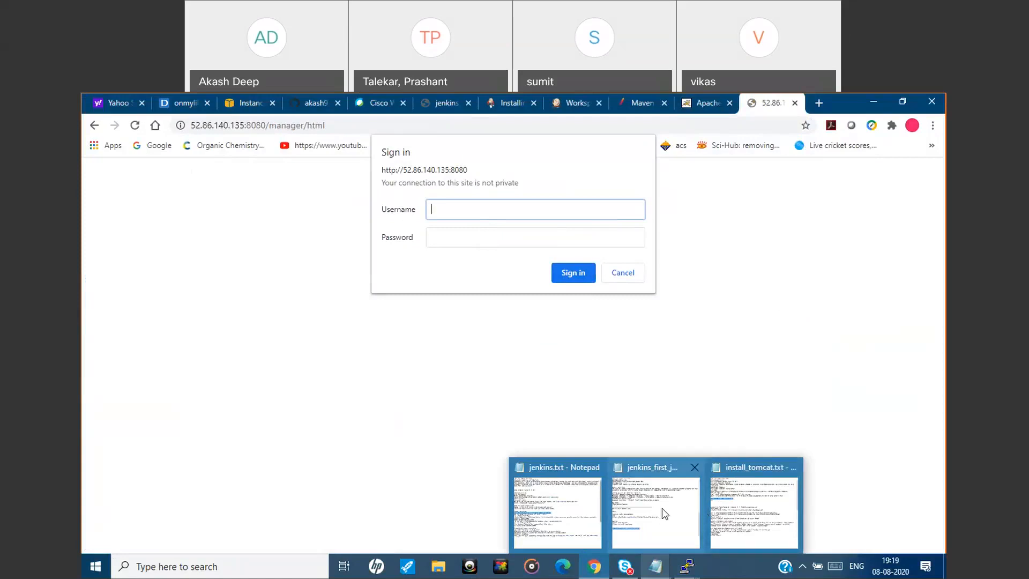
{"action": "left_click", "coordinate": [727, 509]}
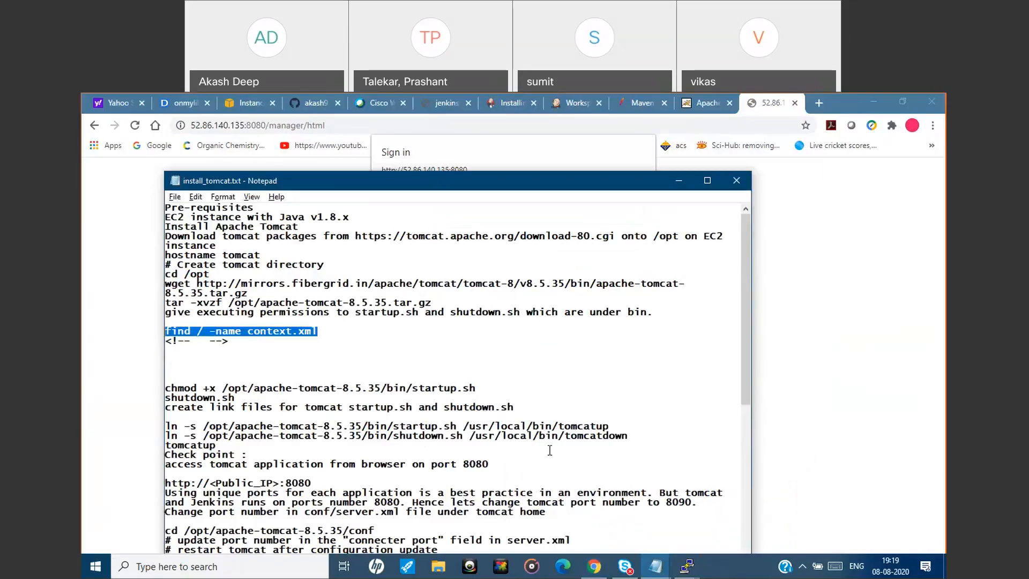
{"action": "left_click", "coordinate": [707, 180]}
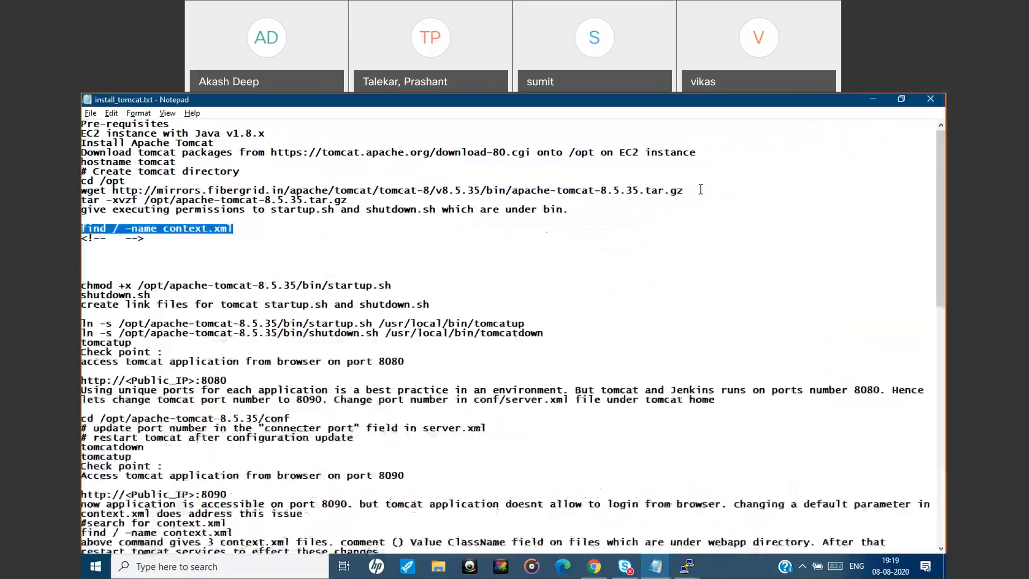
{"action": "left_click", "coordinate": [450, 487]}
{"action": "scroll", "coordinate": [450, 487], "scroll_direction": "down", "scroll_amount": 9}
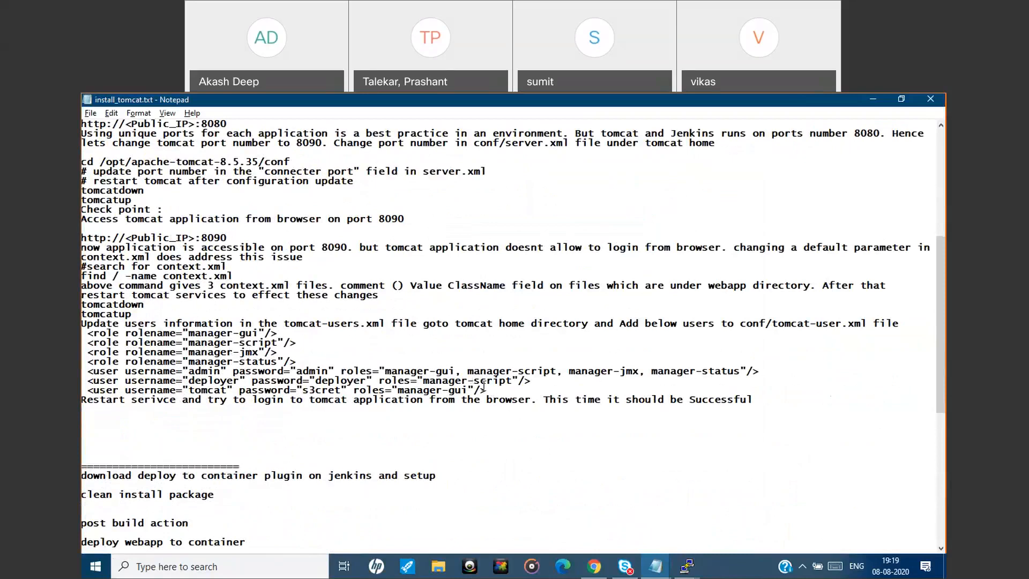
{"action": "left_click_drag", "start_coordinate": [491, 390], "coordinate": [81, 333]}
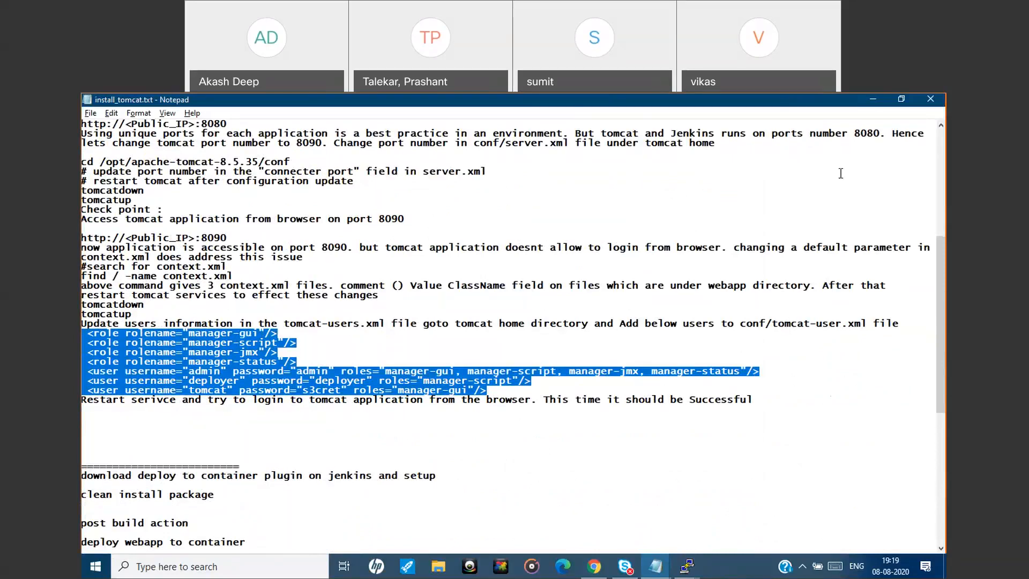
{"action": "left_click", "coordinate": [873, 101]}
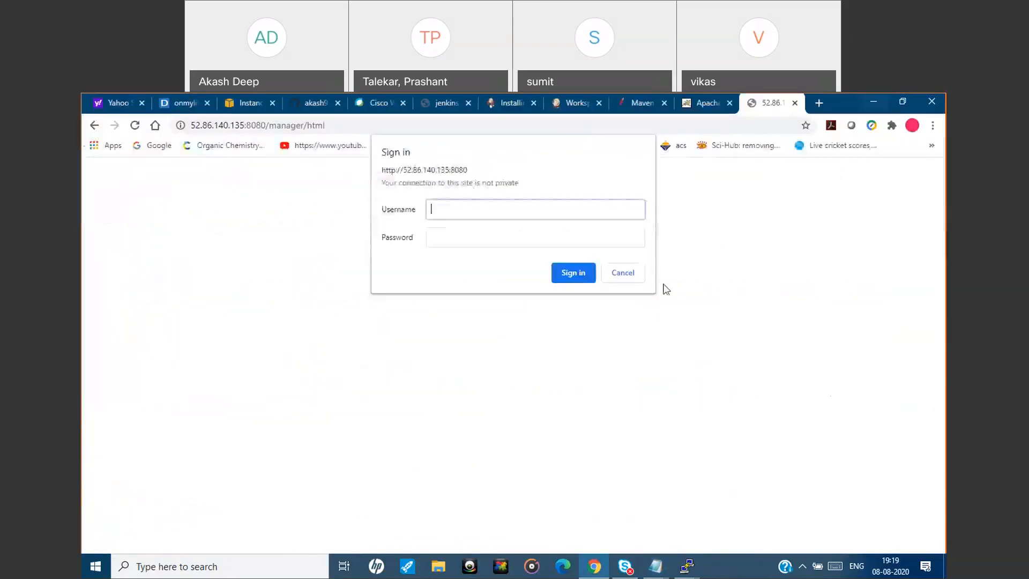
Switch to the Tomcat server's PuTTY session, list the bin directory, then go up to /opt/tomcat and list it.
{"action": "mouse_move", "coordinate": [687, 566]}
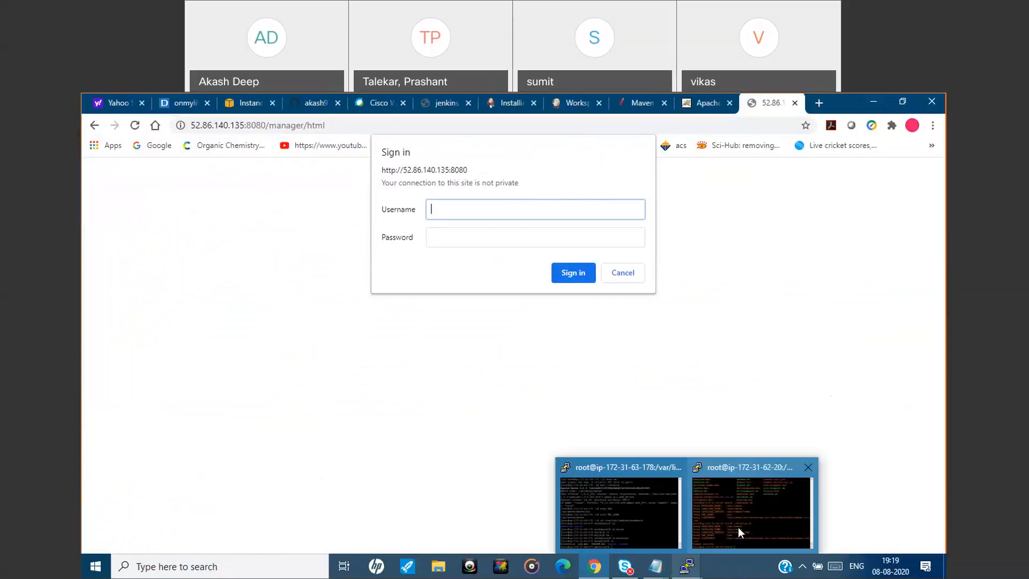
{"action": "left_click", "coordinate": [738, 527]}
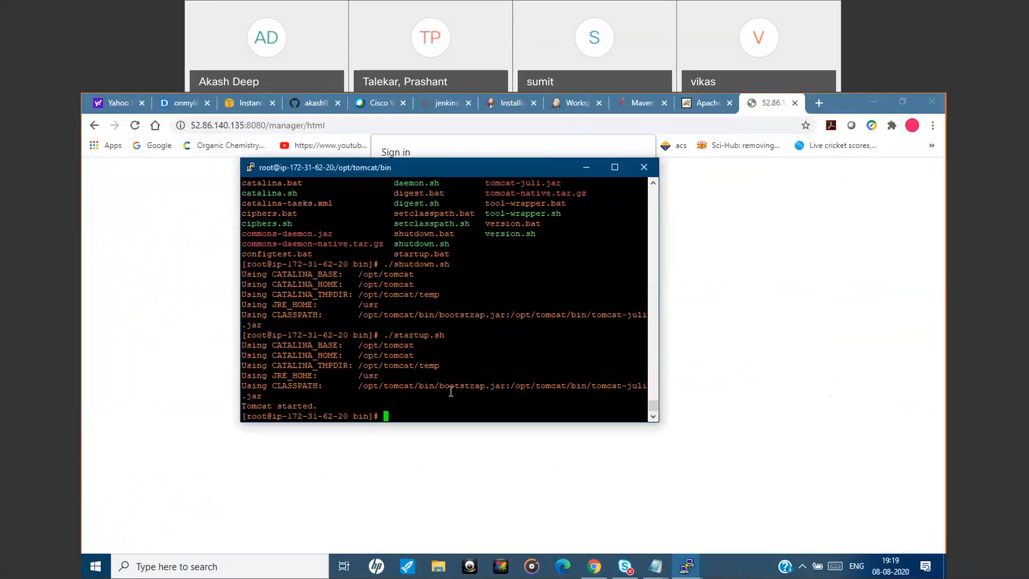
{"action": "type", "text": "ls"}
{"action": "key", "text": "Return"}
{"action": "type", "text": "cd .."}
{"action": "key", "text": "Return"}
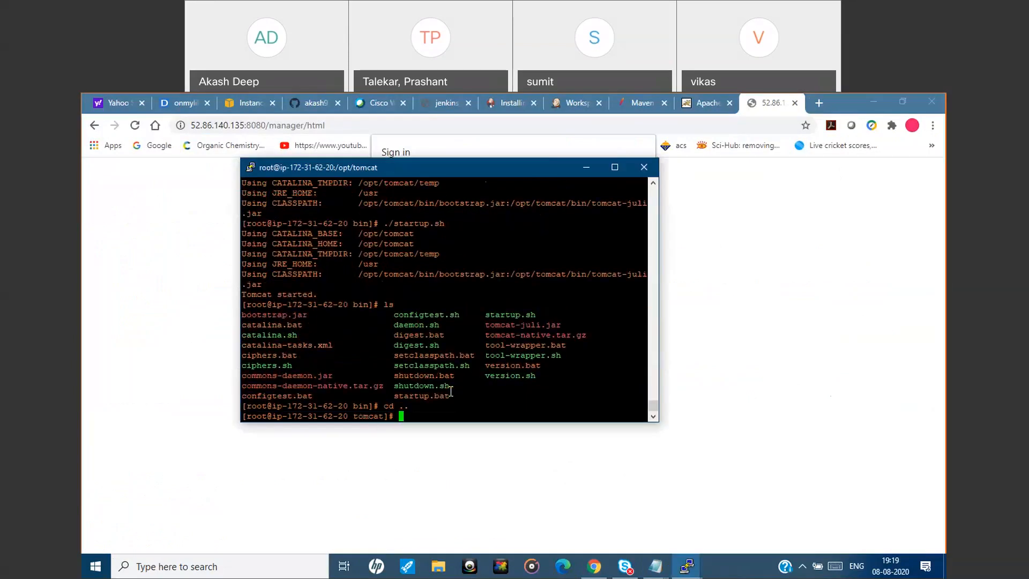
{"action": "type", "text": "ls"}
{"action": "key", "text": "Return"}
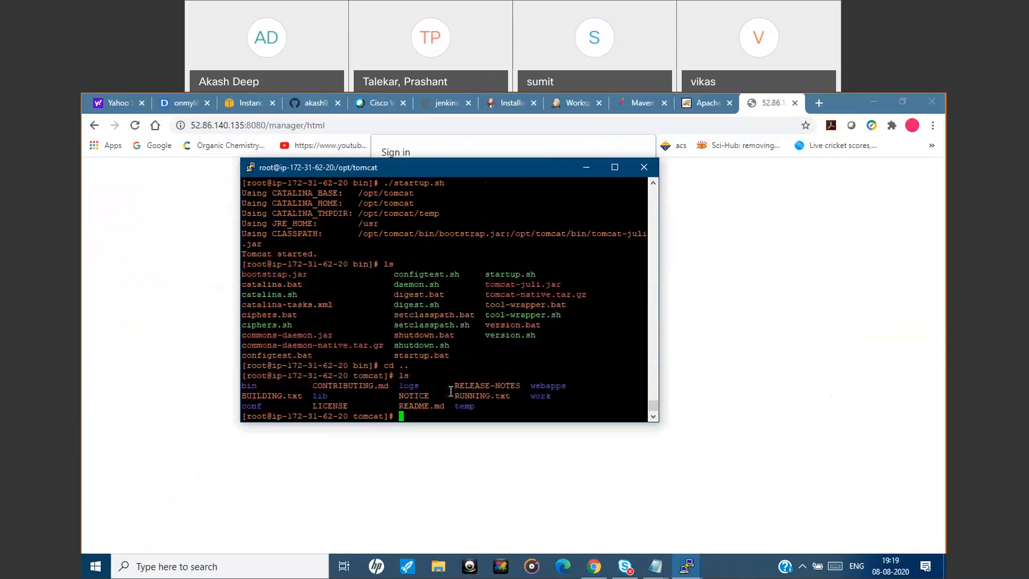
Change into Tomcat's conf directory and list its files.
{"action": "type", "text": "cd conf"}
{"action": "key", "text": "Return"}
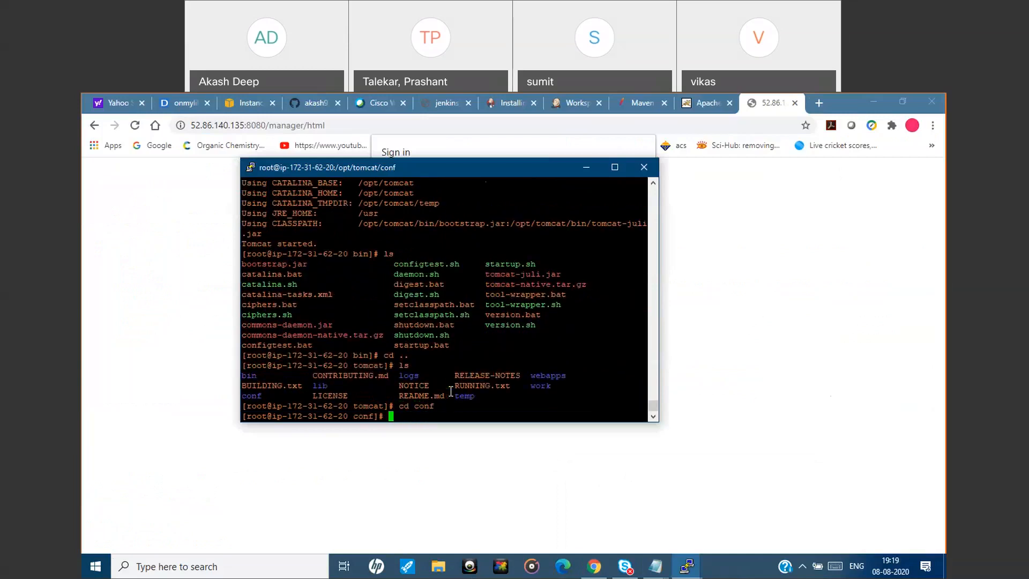
{"action": "type", "text": "ls"}
{"action": "key", "text": "Return"}
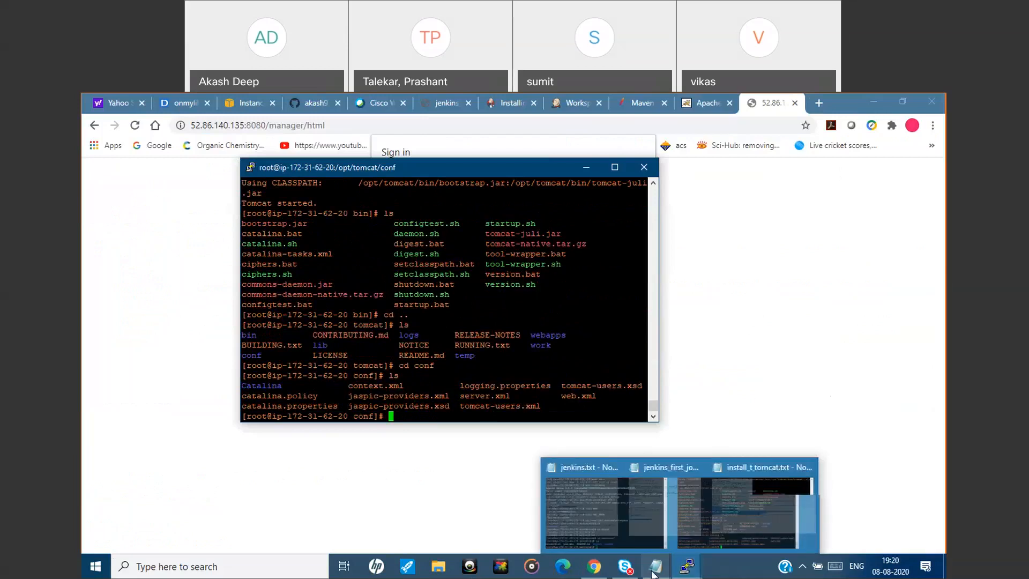
Recheck the user entries in install_tomcat.txt, then open tomcat-users.xml in vim.
{"action": "left_click", "coordinate": [753, 514]}
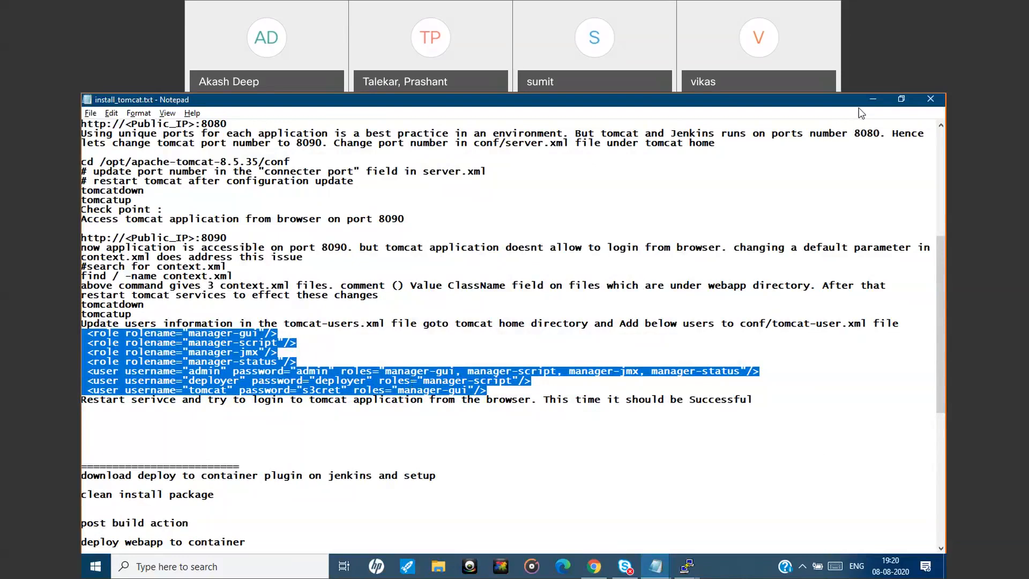
{"action": "left_click", "coordinate": [874, 100]}
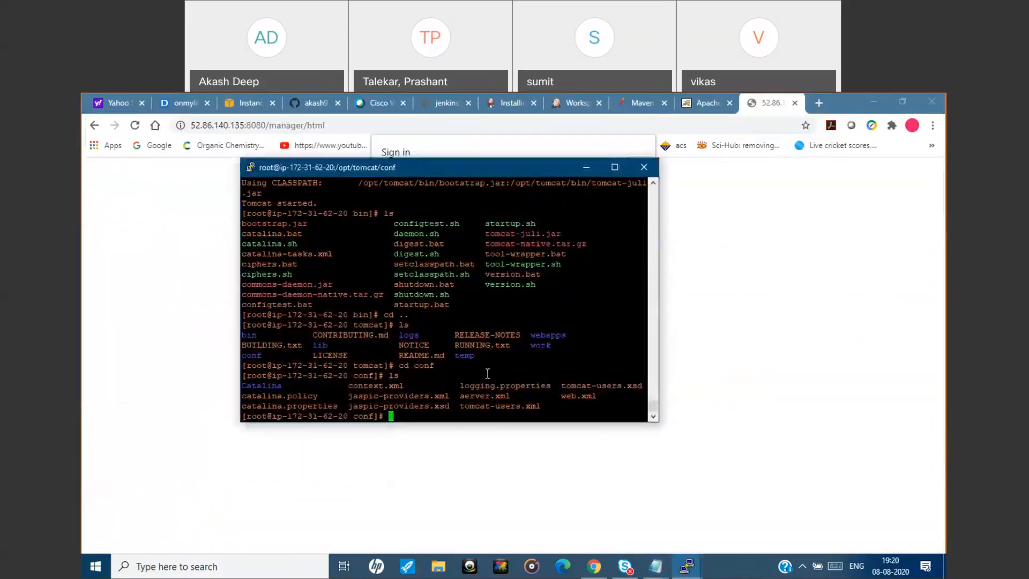
{"action": "type", "text": "vim"}
{"action": "double_click", "coordinate": [490, 406]}
{"action": "right_click", "coordinate": [449, 413]}
{"action": "key", "text": "Return"}
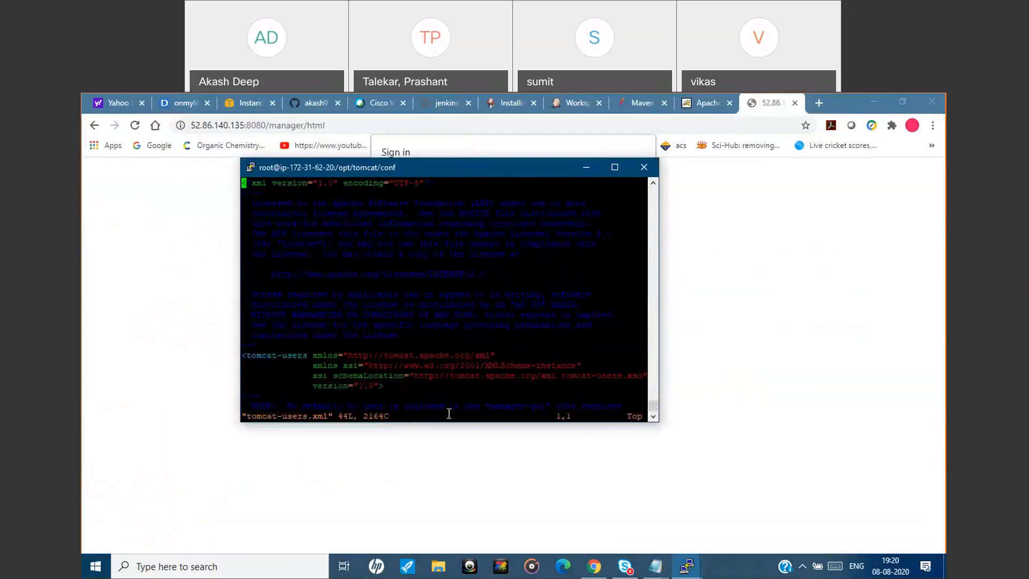
Insert an empty, unindented line just before the closing </tomcat-users> tag.
{"action": "key", "text": "Down"}
{"action": "key", "text": "Down"}
{"action": "key", "text": "Down"}
{"action": "key", "text": "Down"}
{"action": "key", "text": "Down"}
{"action": "key", "text": "Down"}
{"action": "key", "text": "Down"}
{"action": "key", "text": "Down"}
{"action": "key", "text": "Down"}
{"action": "key", "text": "Down"}
{"action": "key", "text": "Down"}
{"action": "key", "text": "Down"}
{"action": "key", "text": "Down"}
{"action": "key", "text": "Down"}
{"action": "key", "text": "Down"}
{"action": "key", "text": "Down"}
{"action": "key", "text": "Down"}
{"action": "key", "text": "Down"}
{"action": "key", "text": "Down"}
{"action": "key", "text": "Down"}
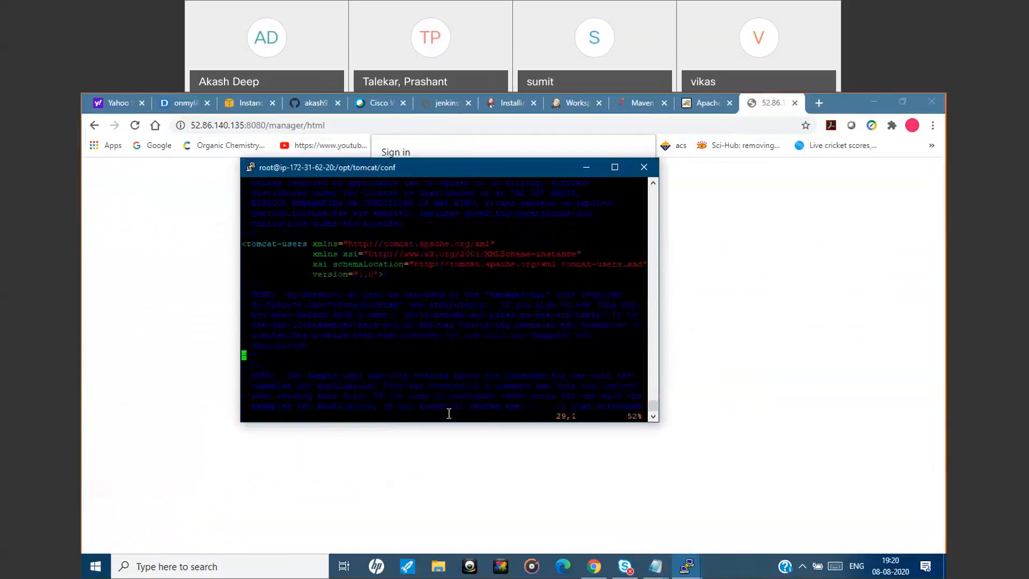
{"action": "key", "text": "Down"}
{"action": "key", "text": "Down"}
{"action": "key", "text": "Down"}
{"action": "key", "text": "Down"}
{"action": "key", "text": "Down"}
{"action": "key", "text": "Down"}
{"action": "key", "text": "Down"}
{"action": "key", "text": "Down"}
{"action": "key", "text": "Down"}
{"action": "key", "text": "Down"}
{"action": "key", "text": "Down"}
{"action": "key", "text": "Down"}
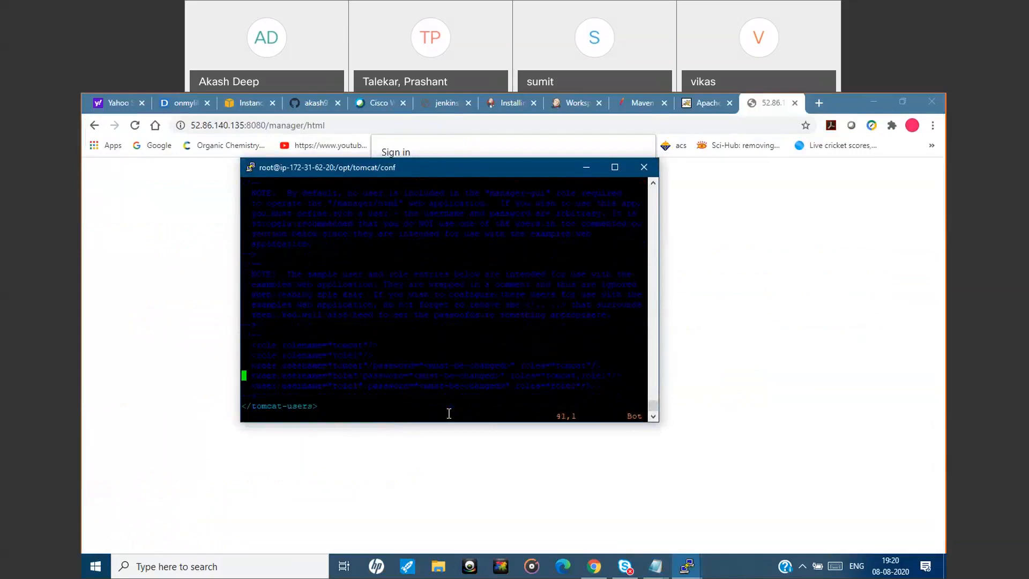
{"action": "key", "text": "Down"}
{"action": "key", "text": "Right"}
{"action": "key", "text": "i"}
{"action": "key", "text": "Right"}
{"action": "key", "text": "Return"}
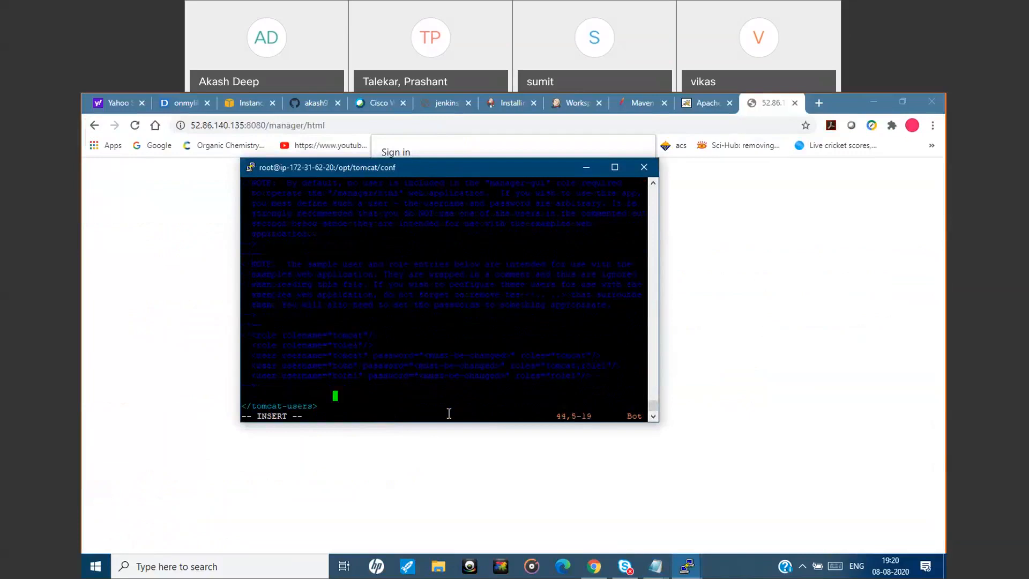
{"action": "key", "text": "BackSpace"}
{"action": "key", "text": "BackSpace"}
{"action": "key", "text": "BackSpace"}
{"action": "right_click", "coordinate": [423, 399]}
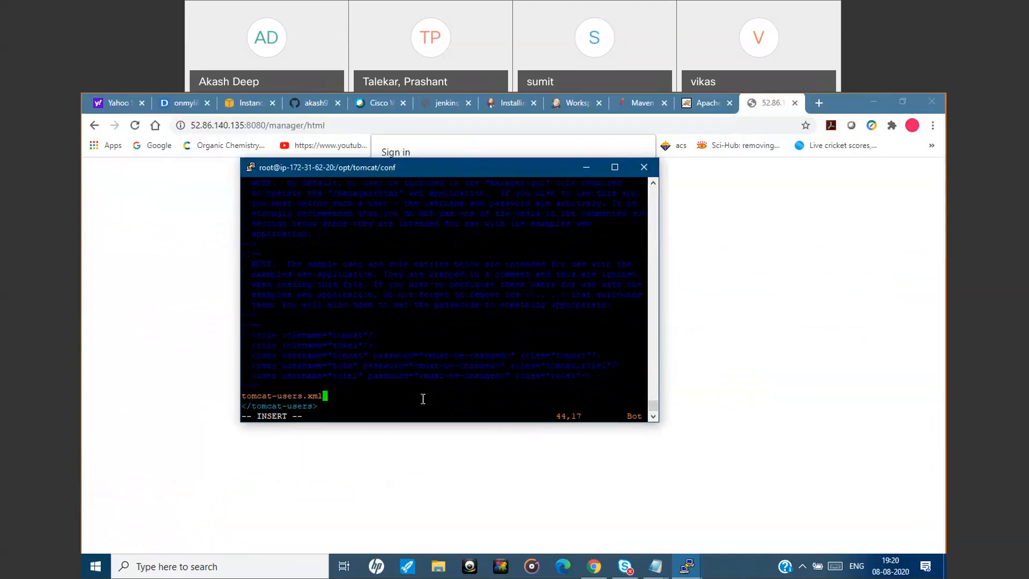
{"action": "key", "text": "BackSpace"}
{"action": "key", "text": "BackSpace"}
{"action": "key", "text": "BackSpace"}
{"action": "key", "text": "BackSpace"}
{"action": "key", "text": "BackSpace"}
{"action": "key", "text": "BackSpace"}
{"action": "key", "text": "BackSpace"}
{"action": "key", "text": "BackSpace"}
{"action": "key", "text": "BackSpace"}
{"action": "key", "text": "BackSpace"}
{"action": "key", "text": "BackSpace"}
{"action": "key", "text": "BackSpace"}
{"action": "key", "text": "BackSpace"}
{"action": "key", "text": "BackSpace"}
{"action": "key", "text": "BackSpace"}
{"action": "key", "text": "BackSpace"}
{"action": "key", "text": "BackSpace"}
{"action": "key", "text": "BackSpace"}
Paste the four manager roles and the admin, deployer and tomcat users with their passwords from install_tomcat.txt before </tomcat-users>.
{"action": "mouse_move", "coordinate": [655, 567]}
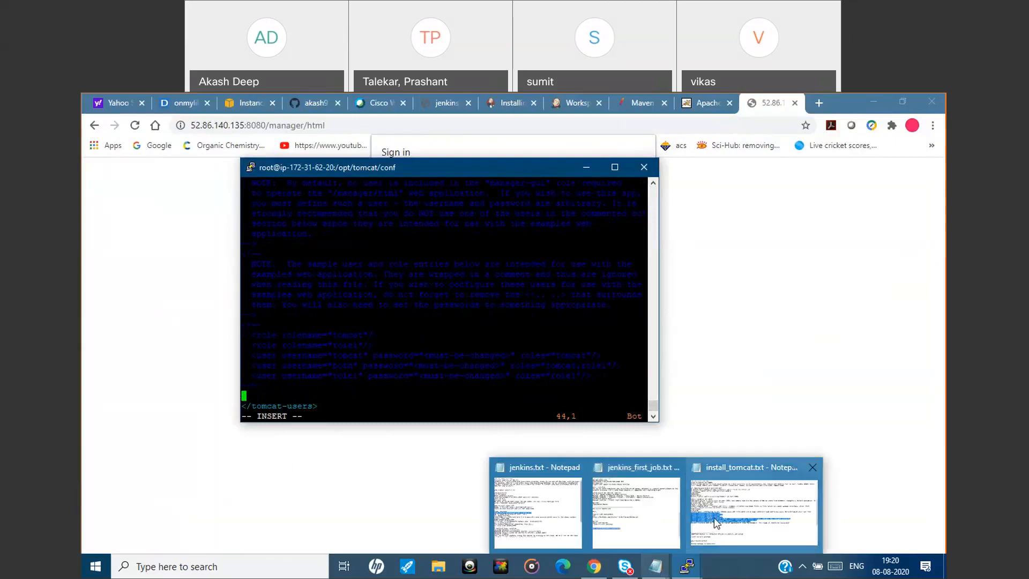
{"action": "left_click", "coordinate": [716, 523]}
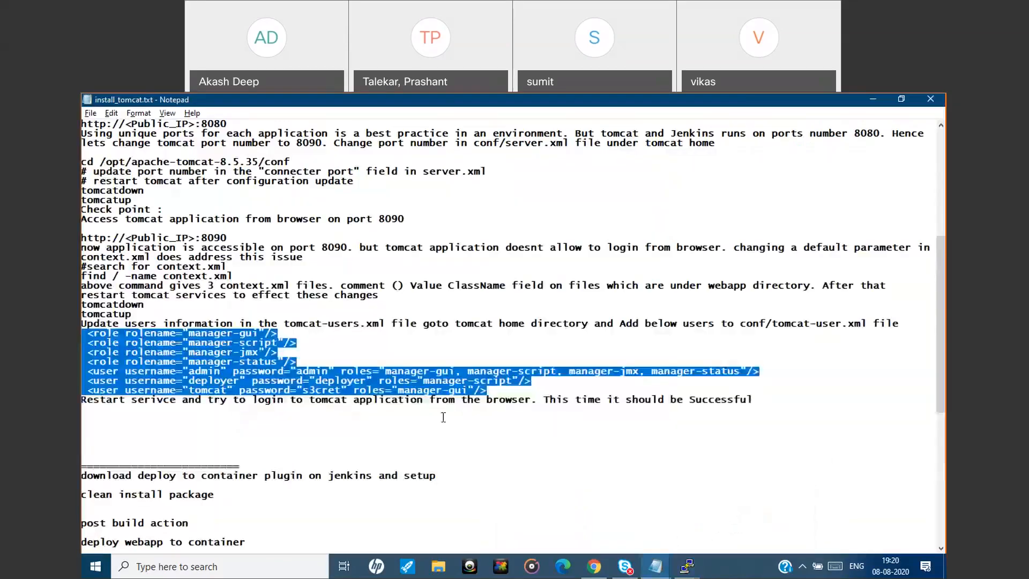
{"action": "left_click", "coordinate": [505, 389]}
{"action": "left_click_drag", "start_coordinate": [504, 390], "coordinate": [83, 333]}
{"action": "left_click", "coordinate": [872, 99]}
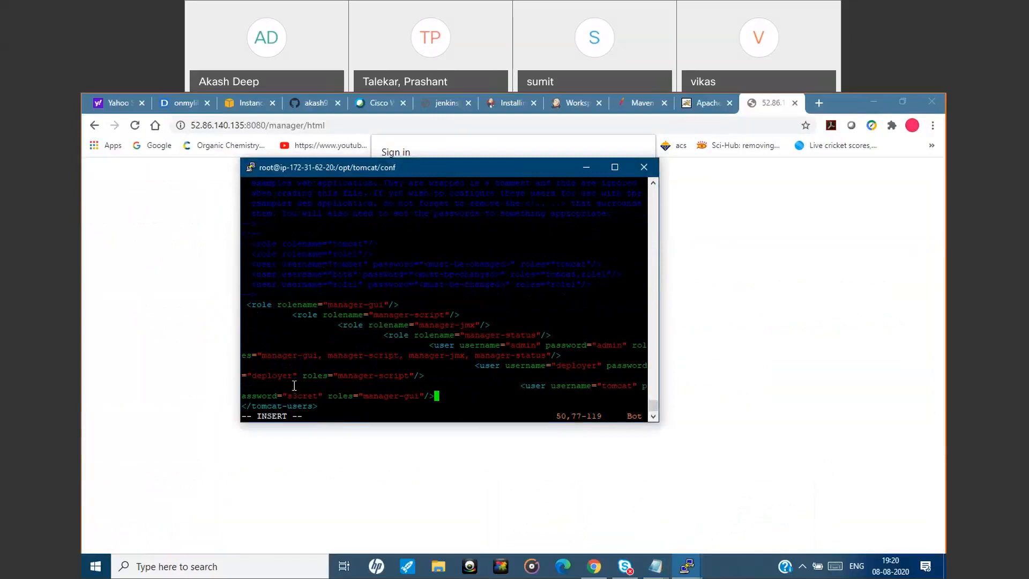
Save tomcat-users.xml and quit vim with :wq.
{"action": "key", "text": "Escape"}
{"action": "type", "text": ":wq"}
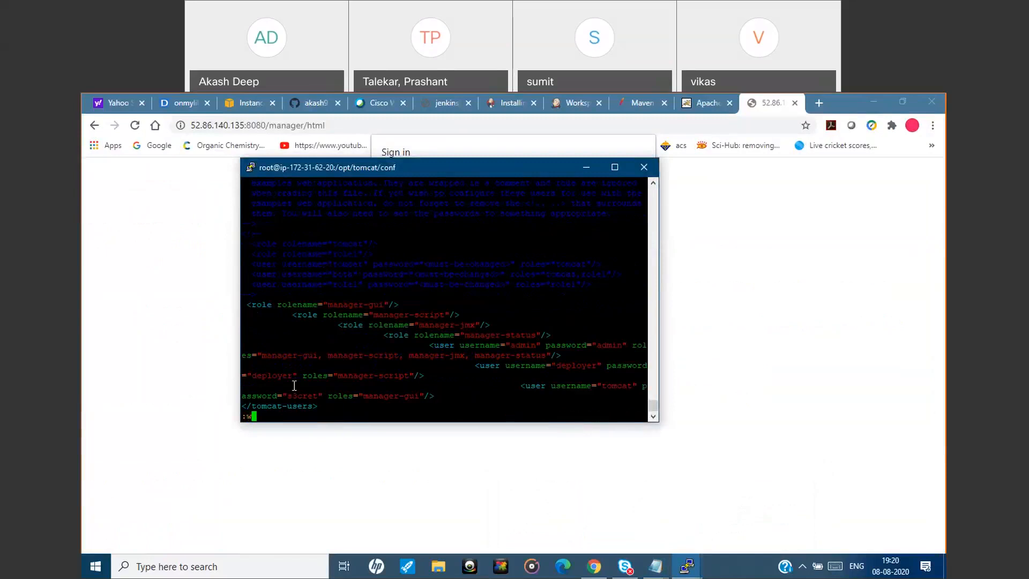
{"action": "key", "text": "Return"}
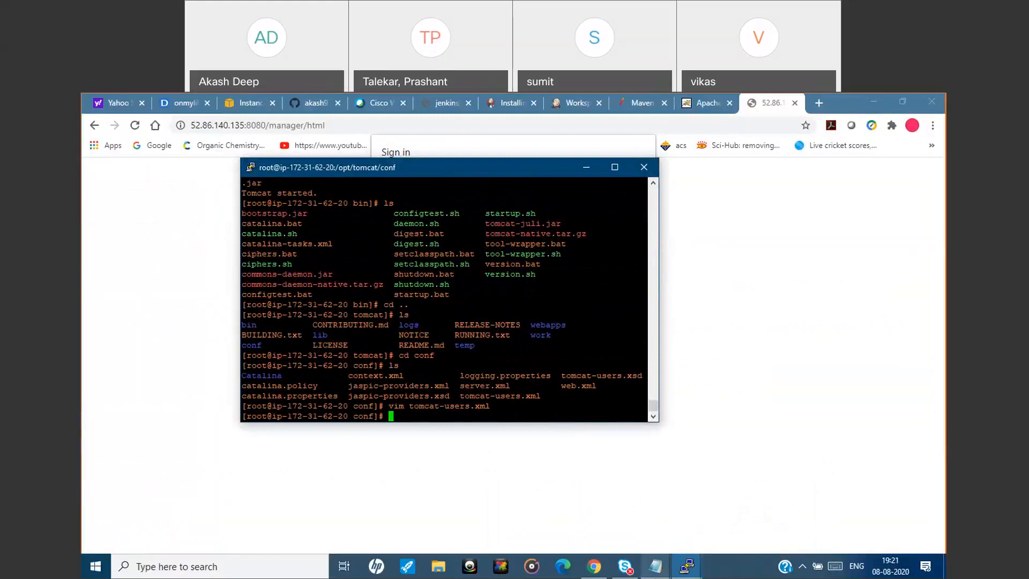
Look up the tomcat user's username, role and password in install_tomcat.txt.
{"action": "mouse_move", "coordinate": [655, 566]}
{"action": "left_click", "coordinate": [715, 505]}
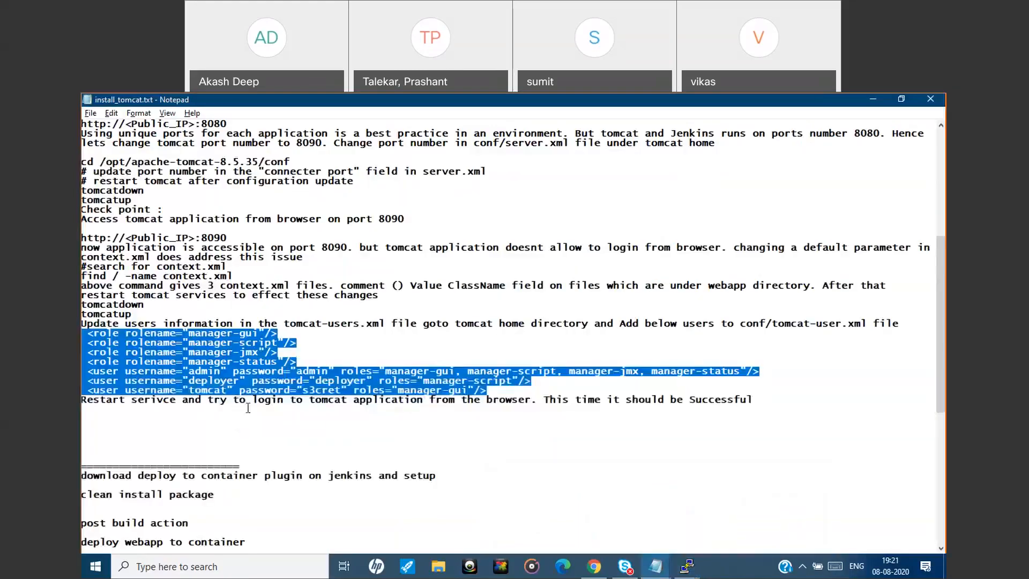
{"action": "double_click", "coordinate": [209, 390]}
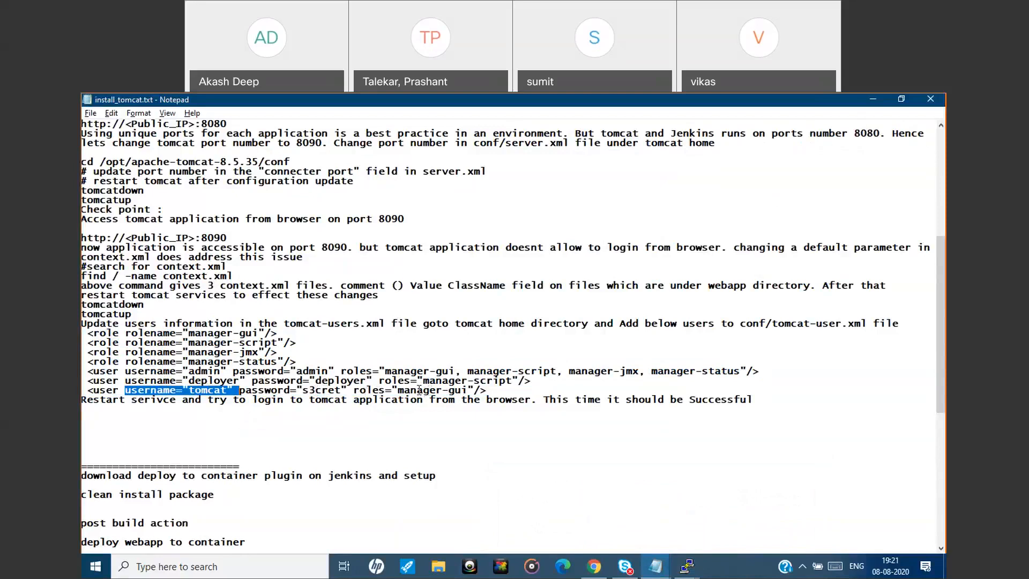
{"action": "left_click_drag", "start_coordinate": [353, 389], "coordinate": [448, 390]}
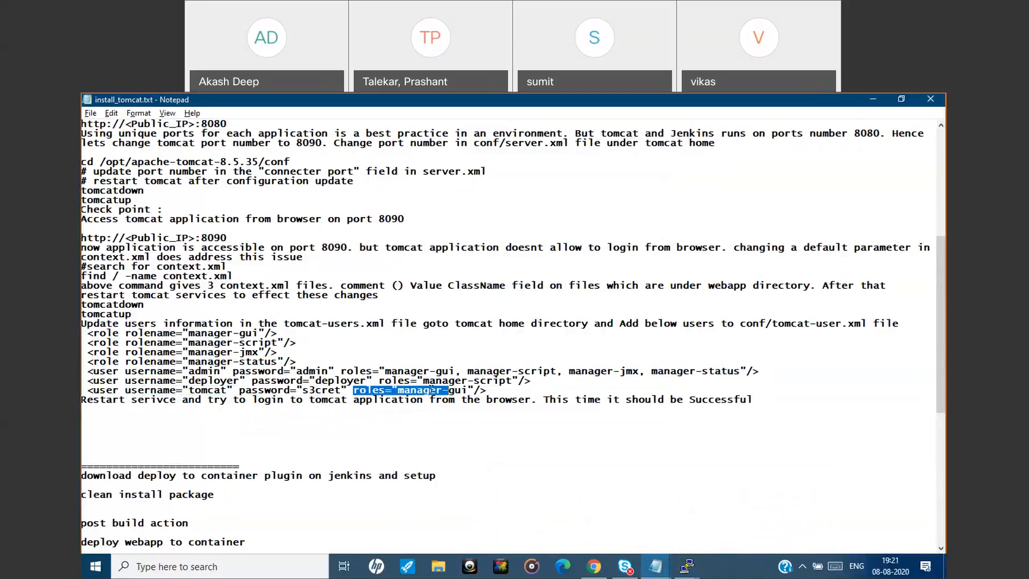
{"action": "left_click", "coordinate": [432, 389]}
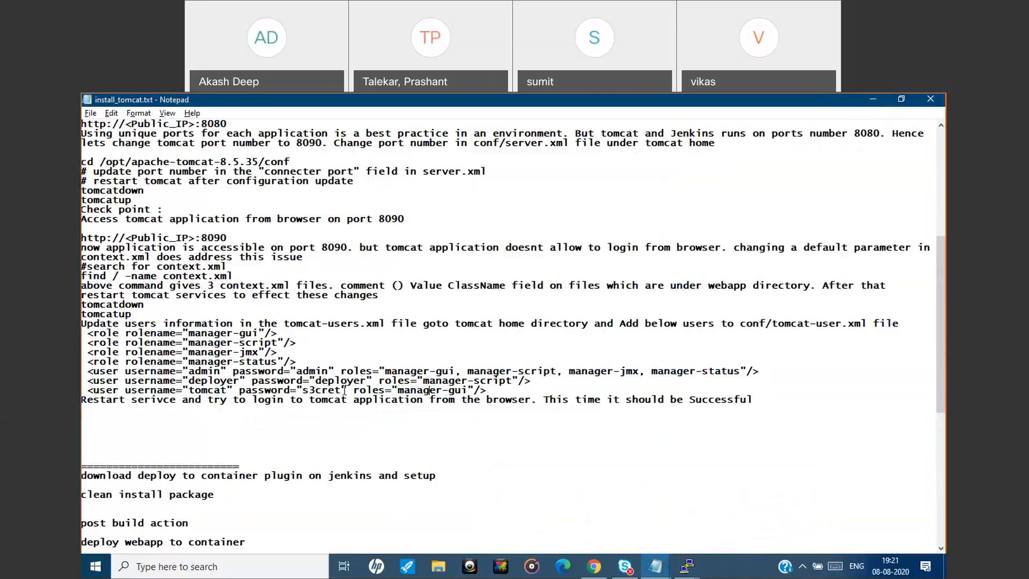
{"action": "left_click_drag", "start_coordinate": [342, 390], "coordinate": [304, 391]}
{"action": "left_click", "coordinate": [873, 101]}
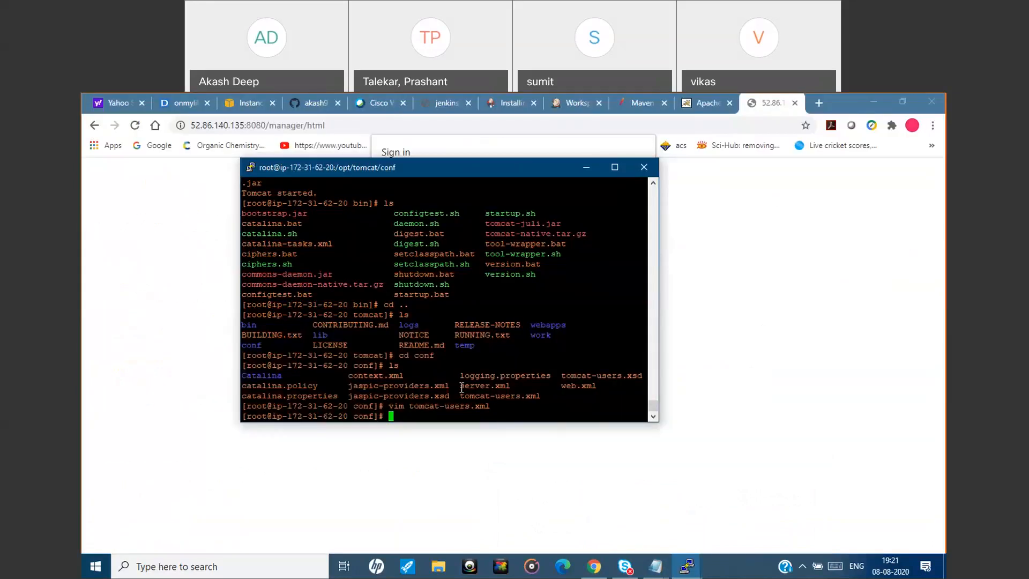
Change from Tomcat's conf directory to its bin directory, listing the contents of the tomcat and bin directories.
{"action": "type", "text": "cd .."}
{"action": "key", "text": "Return"}
{"action": "type", "text": "ls"}
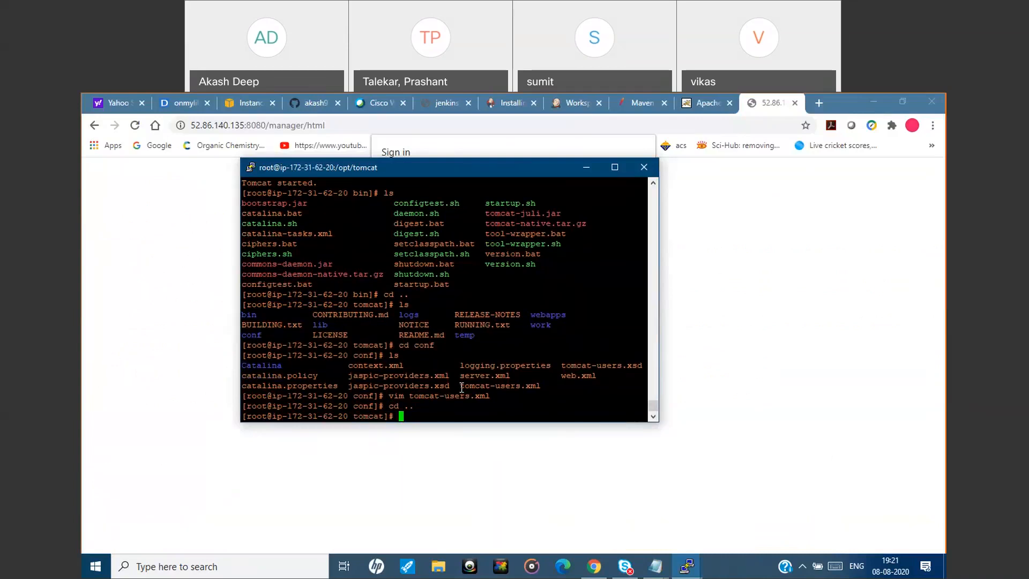
{"action": "key", "text": "Return"}
{"action": "type", "text": "cd "}
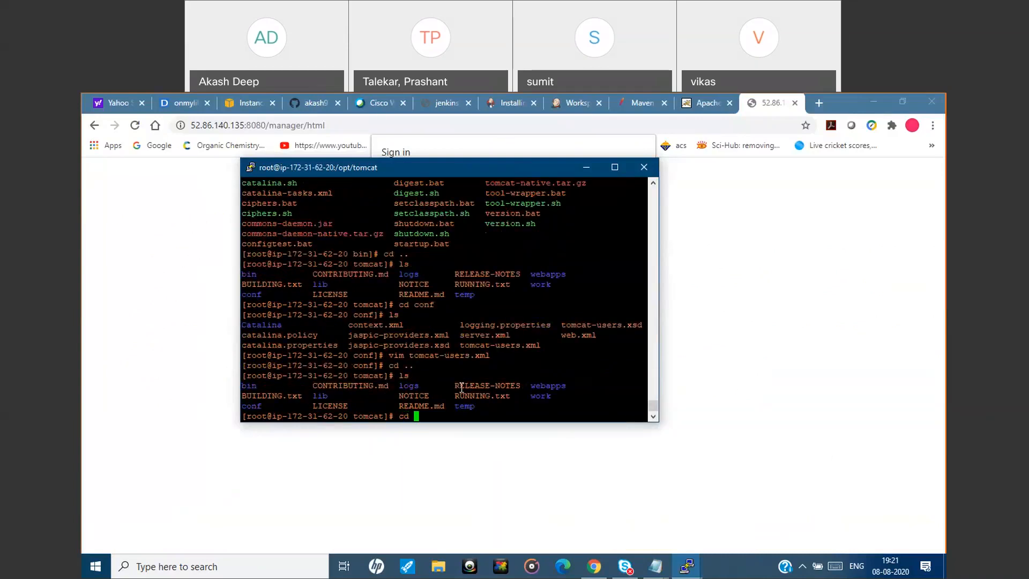
{"action": "type", "text": "bin"}
{"action": "key", "text": "Return"}
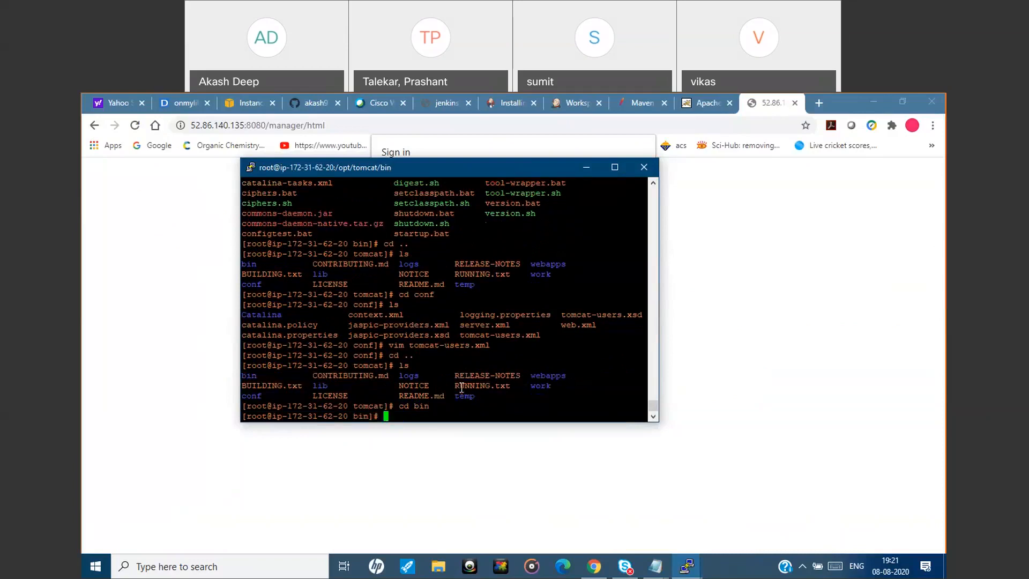
{"action": "type", "text": "ls"}
{"action": "key", "text": "Return"}
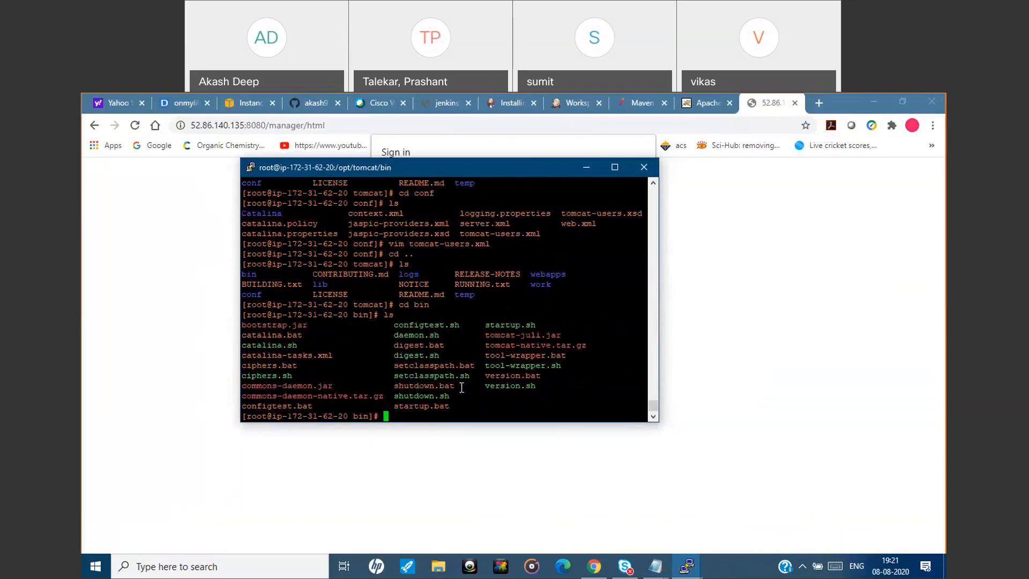
Stop Tomcat by running ./shutdown.sh from its bin directory.
{"action": "type", "text": "./"}
{"action": "double_click", "coordinate": [441, 395]}
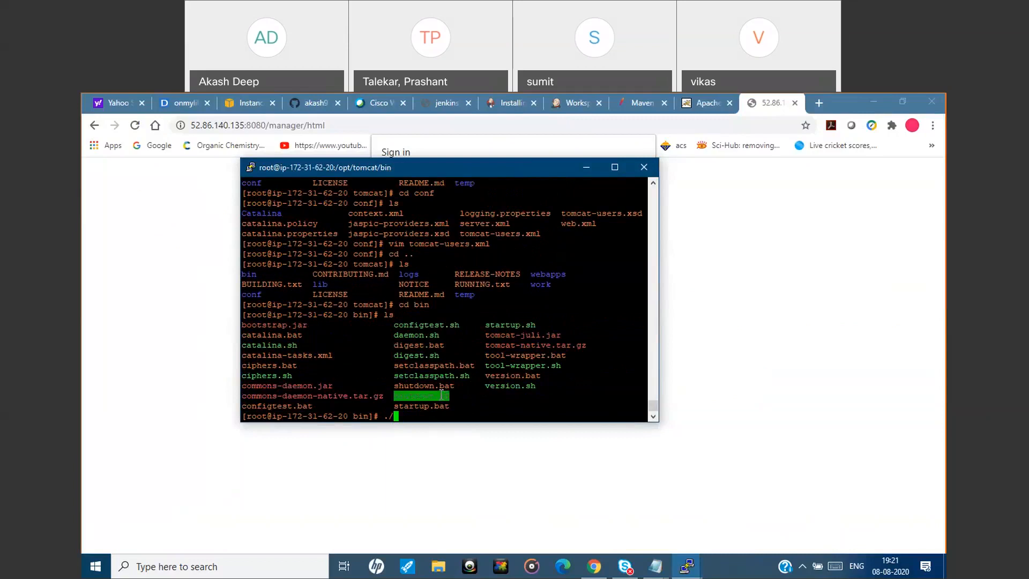
{"action": "right_click", "coordinate": [433, 403]}
{"action": "key", "text": "Return"}
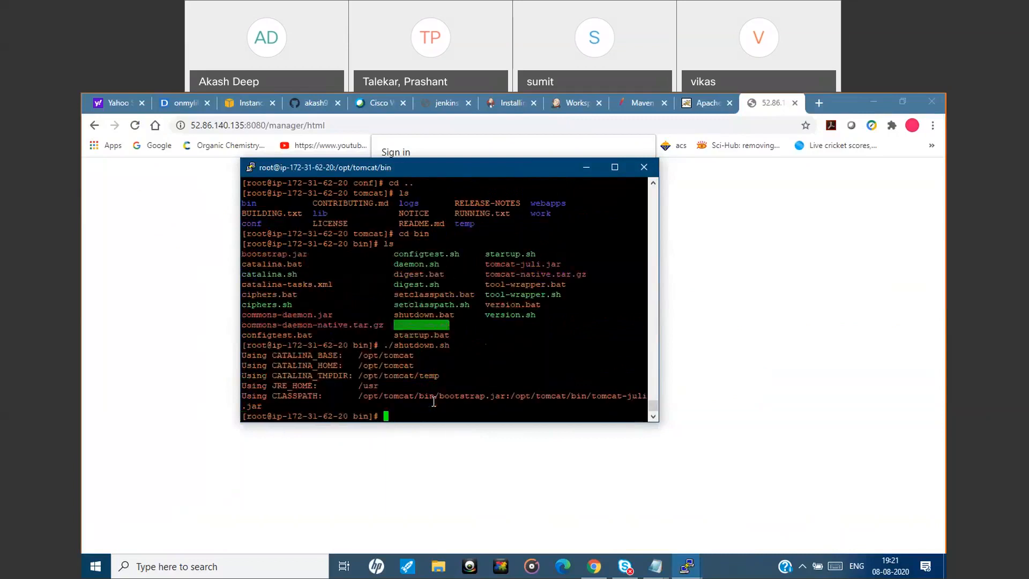
Start Tomcat again by running ./startup.sh from its bin directory.
{"action": "key", "text": "Up"}
{"action": "key", "text": "BackSpace"}
{"action": "key", "text": "BackSpace"}
{"action": "key", "text": "BackSpace"}
{"action": "key", "text": "BackSpace"}
{"action": "key", "text": "BackSpace"}
{"action": "key", "text": "BackSpace"}
{"action": "key", "text": "BackSpace"}
{"action": "key", "text": "BackSpace"}
{"action": "key", "text": "BackSpace"}
{"action": "key", "text": "BackSpace"}
{"action": "key", "text": "BackSpace"}
{"action": "double_click", "coordinate": [526, 252]}
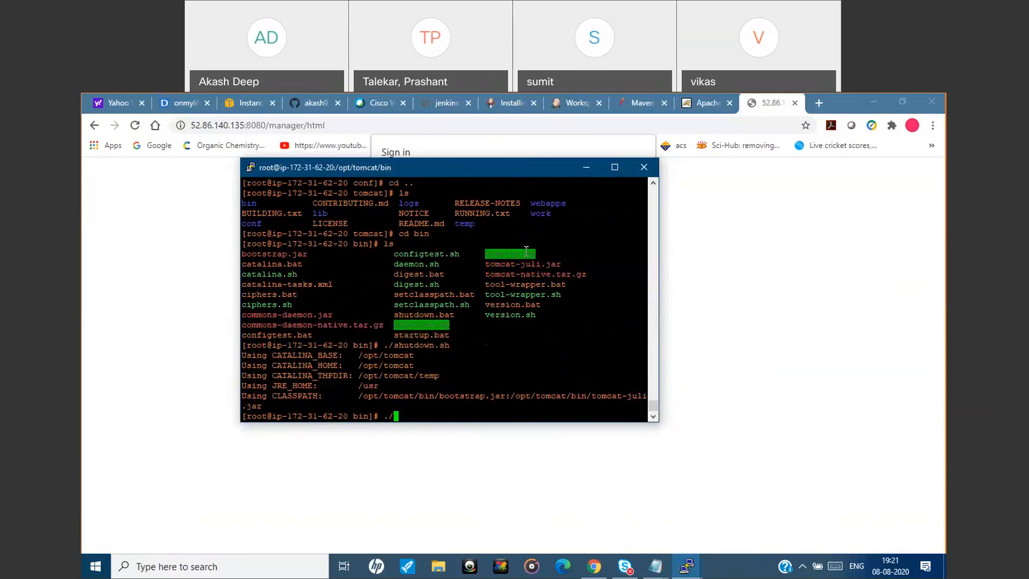
{"action": "right_click", "coordinate": [483, 330]}
{"action": "key", "text": "Return"}
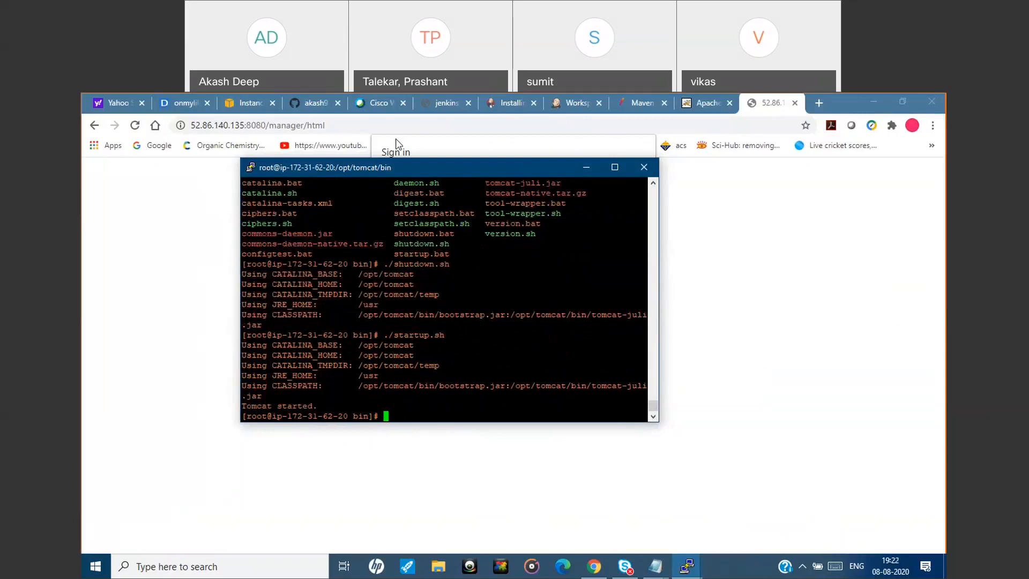
Load the Tomcat home page at 52.86.140.135:8080 in the browser and open the Manager App.
{"action": "left_click_drag", "start_coordinate": [381, 124], "coordinate": [273, 134]}
{"action": "key", "text": "BackSpace"}
{"action": "key", "text": "Return"}
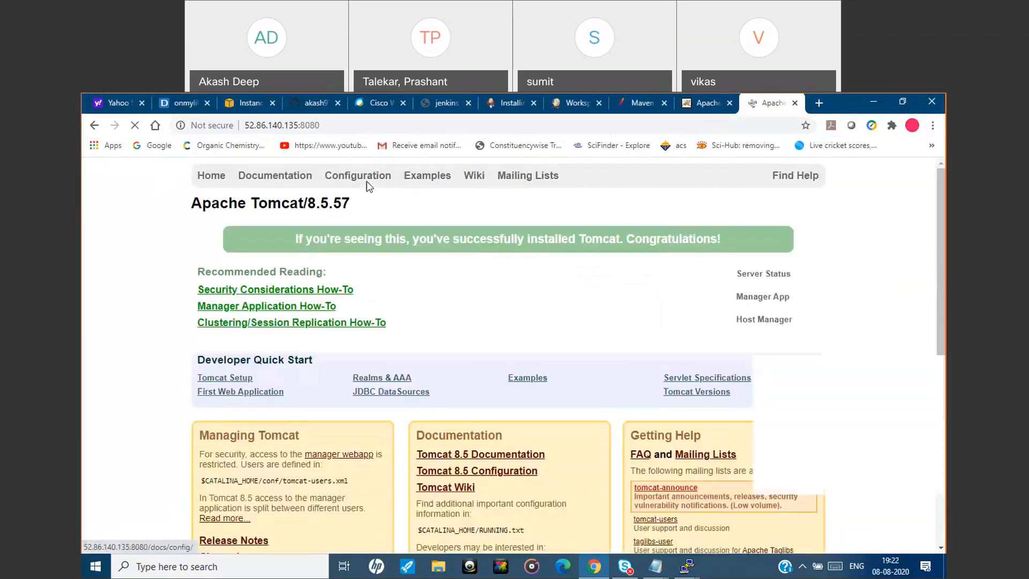
{"action": "left_click", "coordinate": [761, 298]}
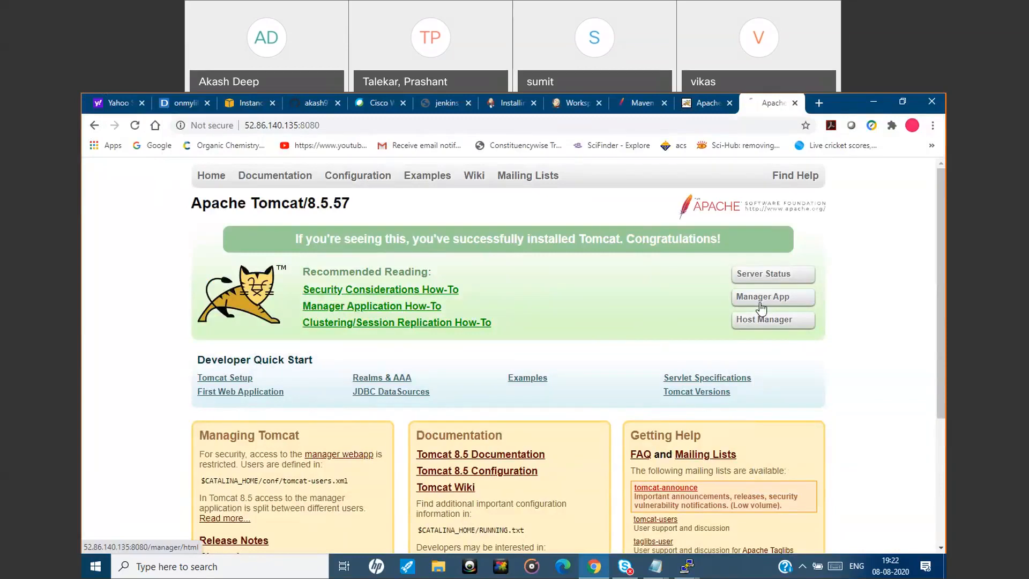
Try to sign in to the Manager App as tomcat with the pasted password, and decline saving the password in the browser.
{"action": "type", "text": "tomcat"}
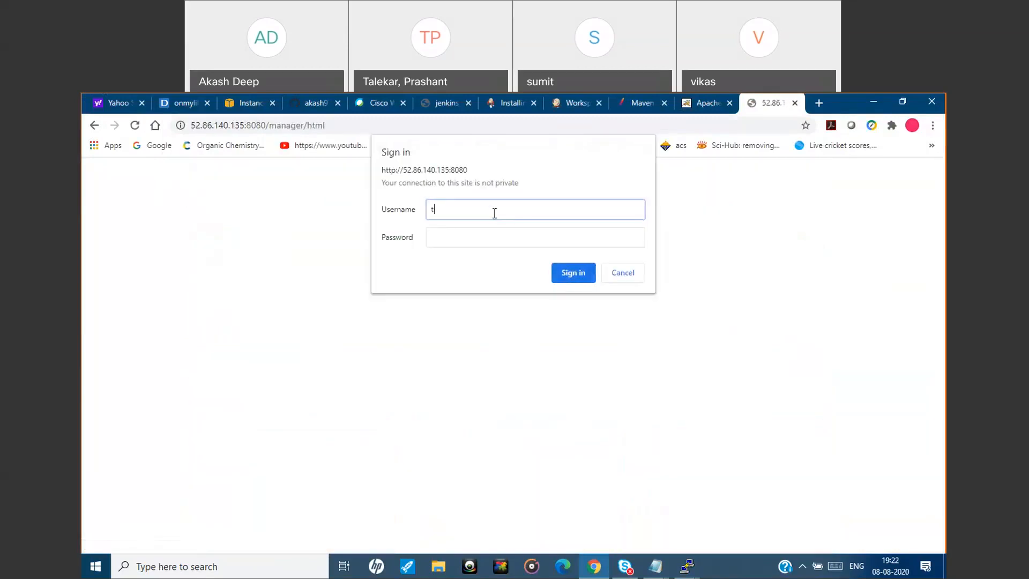
{"action": "left_click", "coordinate": [492, 236]}
{"action": "key", "text": "ctrl+v"}
{"action": "left_click", "coordinate": [571, 281]}
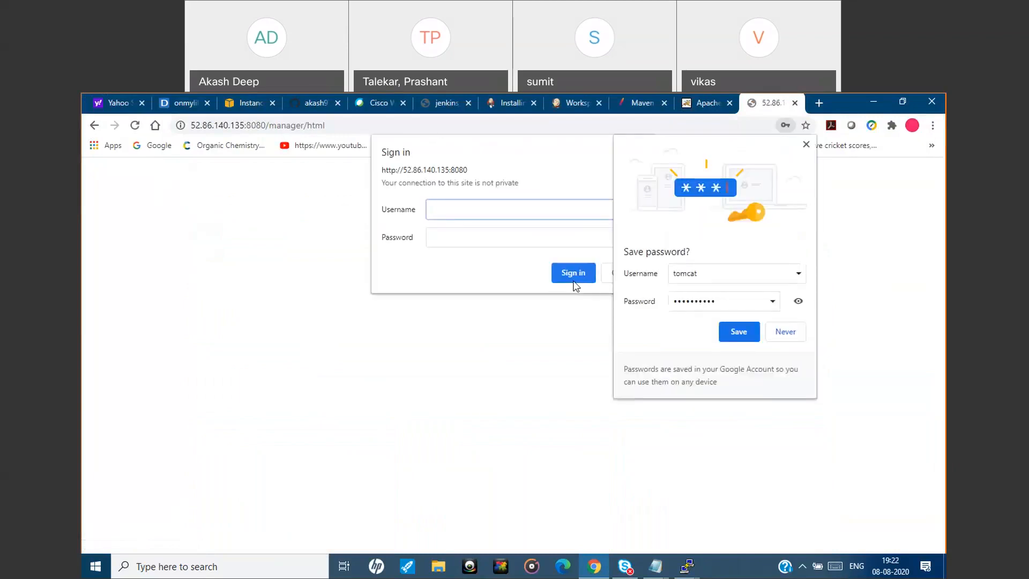
{"action": "left_click", "coordinate": [773, 333]}
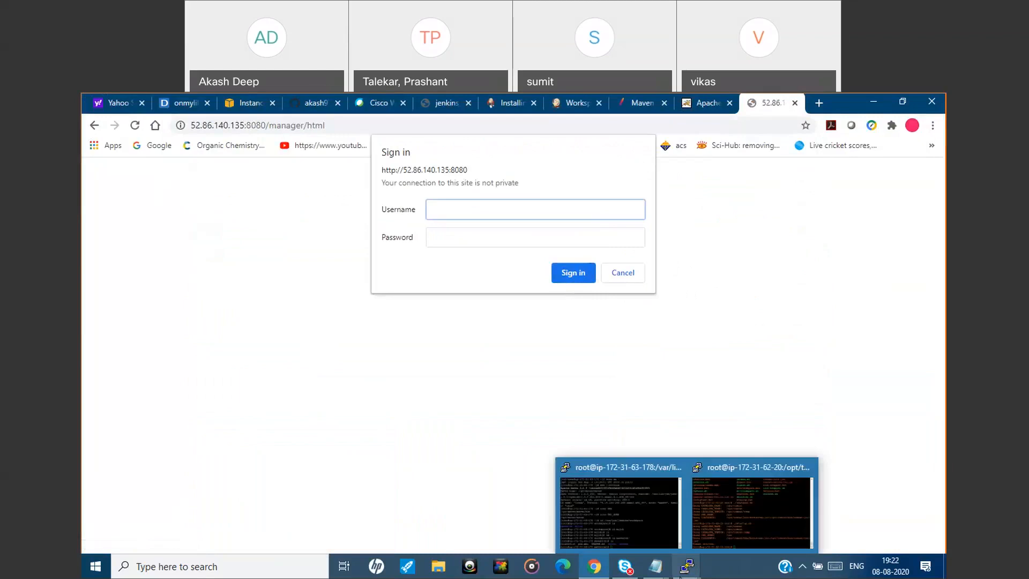
Select the tomcat user's password in install_tomcat.txt and return to the Manager App sign-in prompt.
{"action": "mouse_move", "coordinate": [655, 565]}
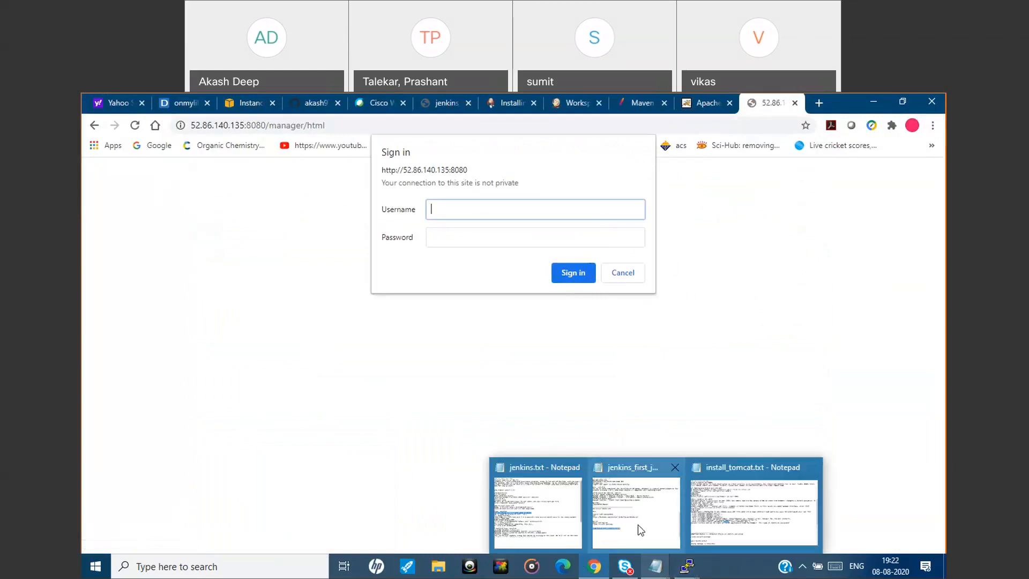
{"action": "left_click", "coordinate": [749, 509]}
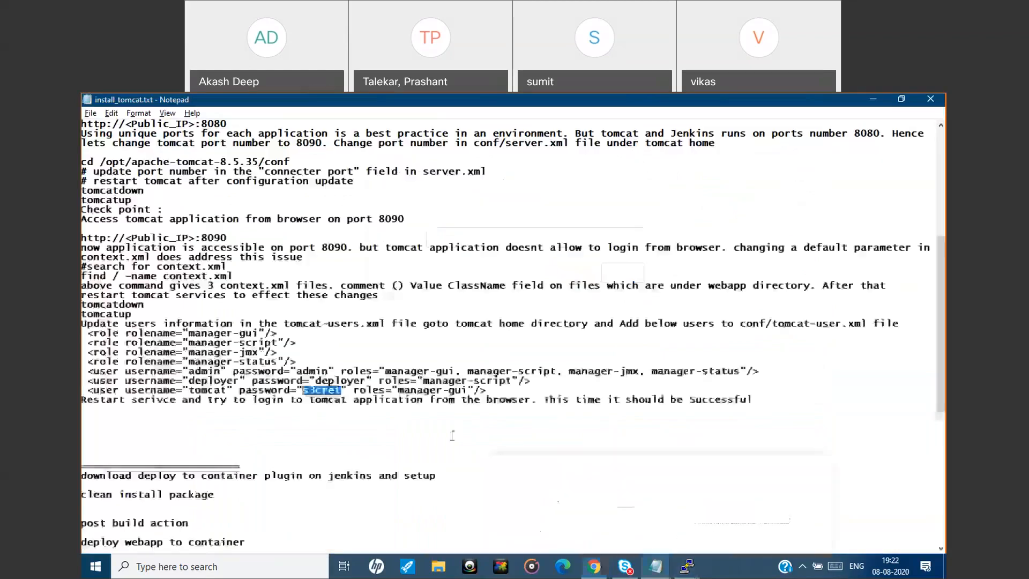
{"action": "double_click", "coordinate": [338, 390]}
{"action": "left_click_drag", "start_coordinate": [342, 389], "coordinate": [304, 389]}
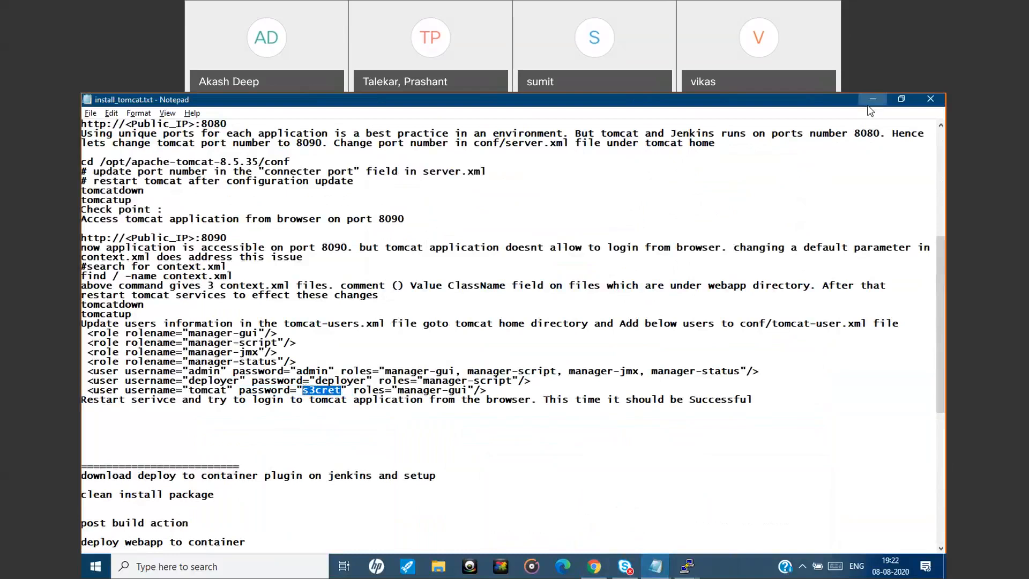
{"action": "key", "text": "alt+Tab"}
Sign in to the Tomcat Manager App with username tomcat and the account password.
{"action": "type", "text": "tom"}
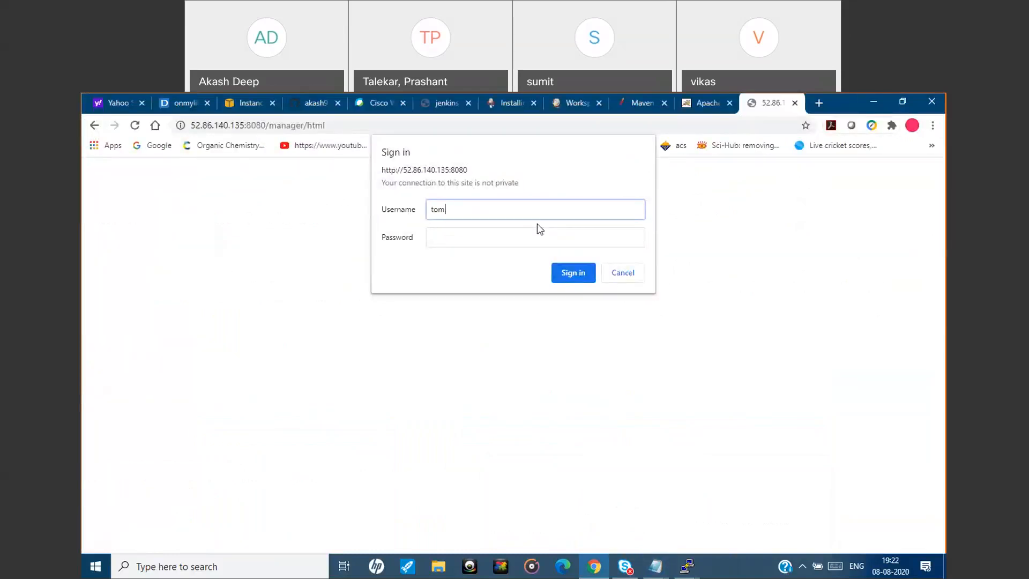
{"action": "type", "text": "cat"}
{"action": "left_click", "coordinate": [528, 236]}
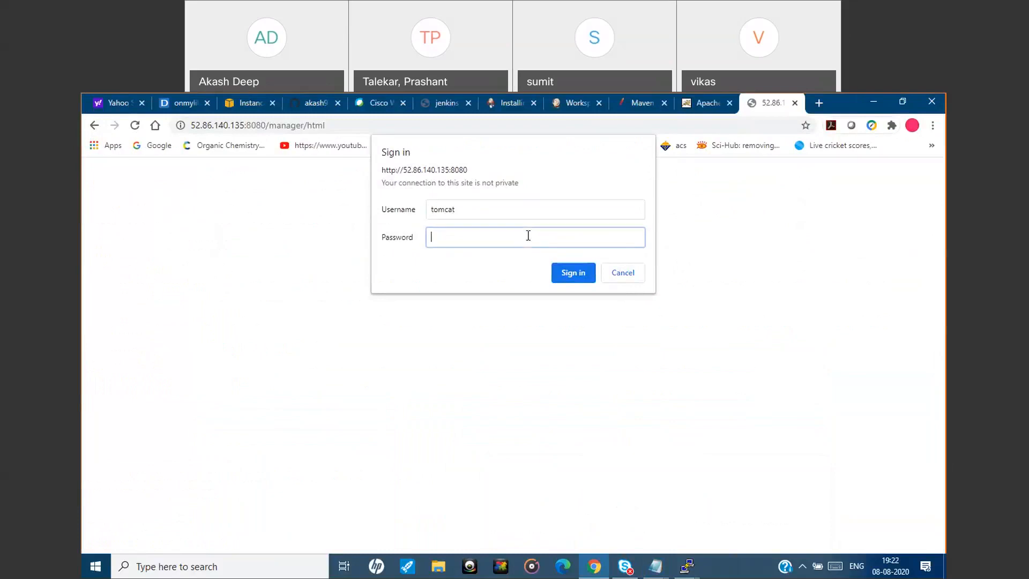
{"action": "type", "text": "tomcat"}
{"action": "left_click", "coordinate": [562, 271]}
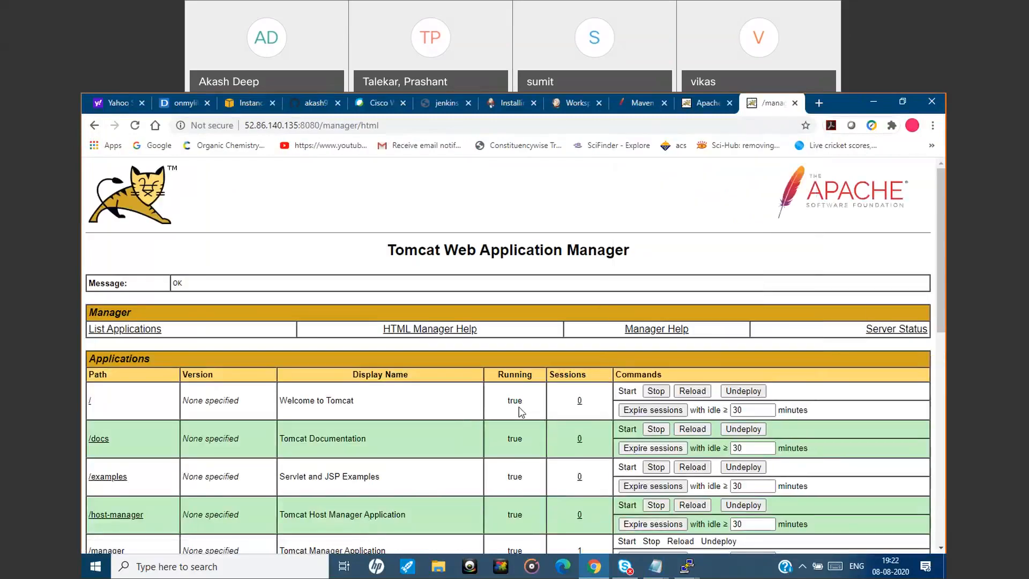
Examine the Applications list and the Deploy section of the Tomcat Web Application Manager.
{"action": "left_click_drag", "start_coordinate": [942, 259], "coordinate": [915, 291]}
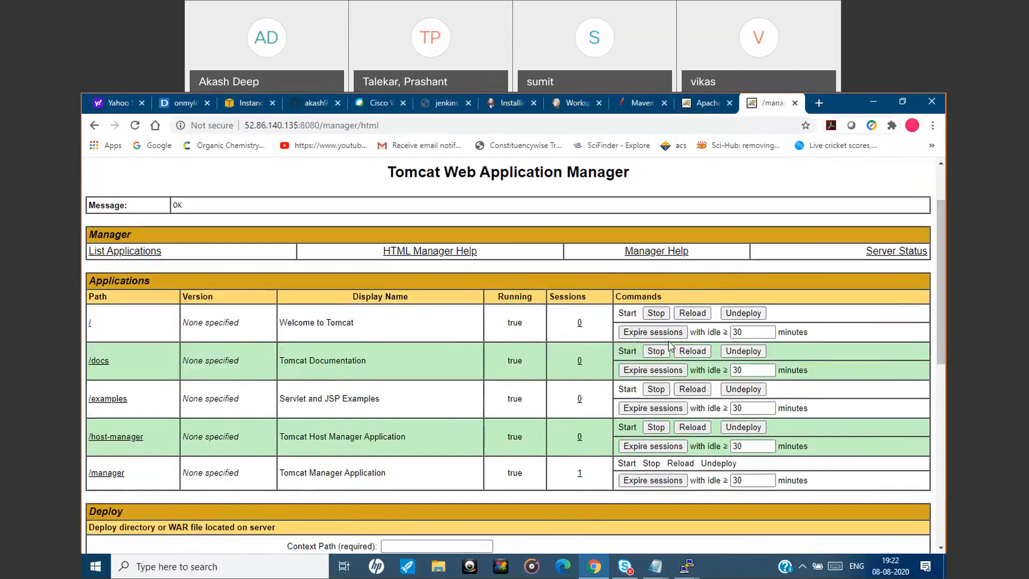
{"action": "left_click_drag", "start_coordinate": [941, 296], "coordinate": [941, 336]}
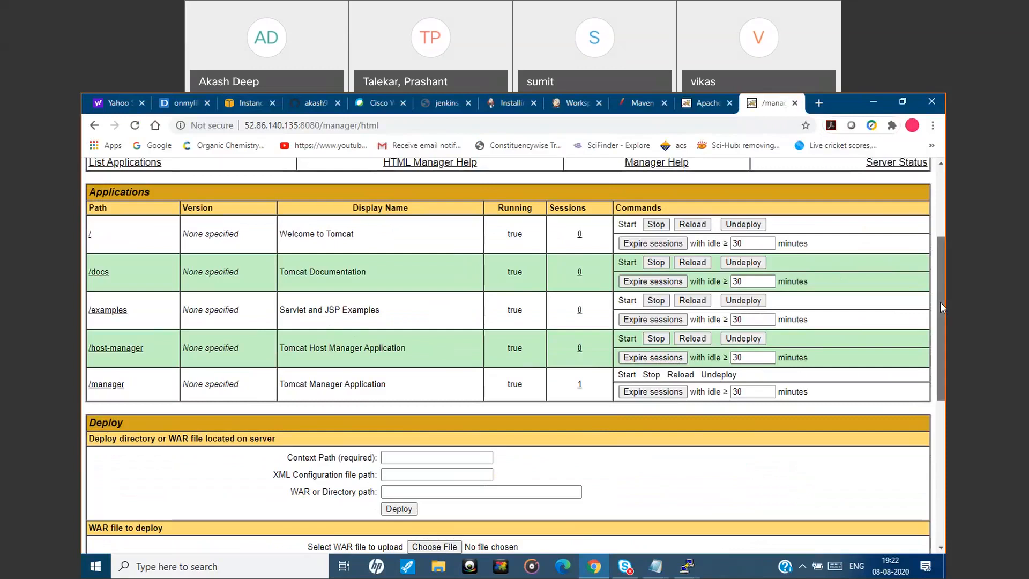
{"action": "left_click_drag", "start_coordinate": [941, 307], "coordinate": [587, 332]}
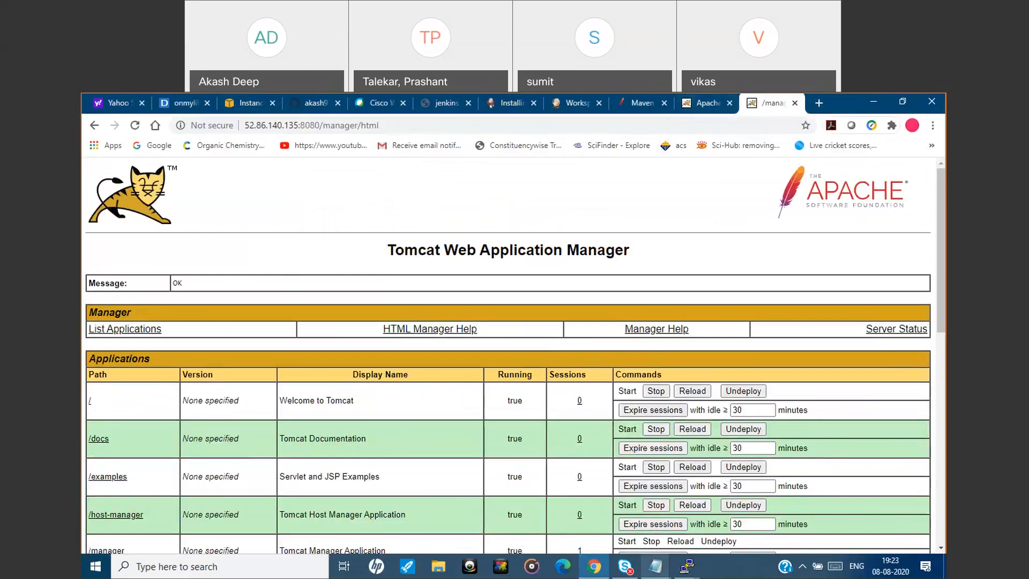
Look up the deployer user's entry in install_tomcat.txt and return to the Tomcat Web Application Manager.
{"action": "mouse_move", "coordinate": [655, 566]}
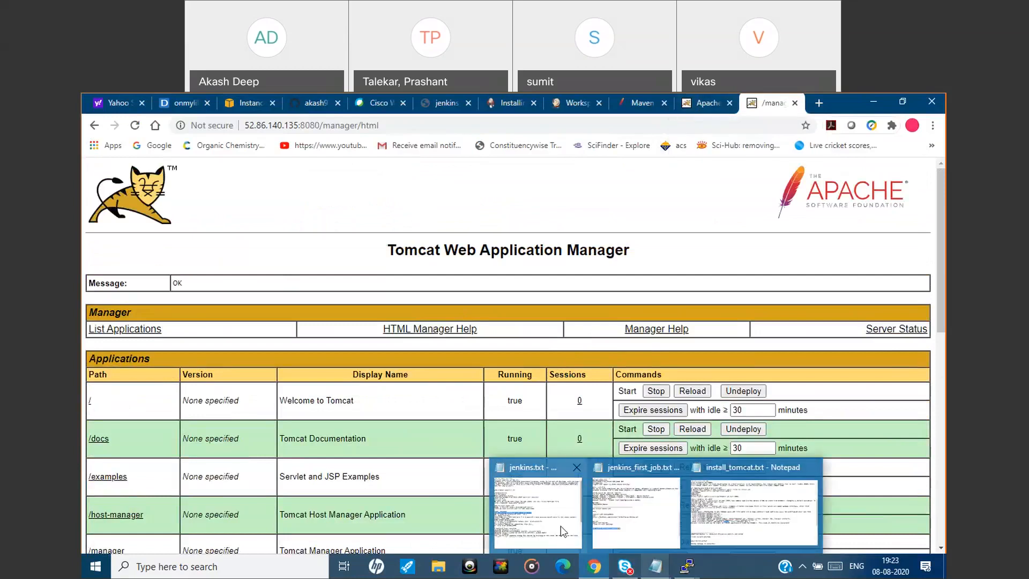
{"action": "left_click", "coordinate": [742, 496]}
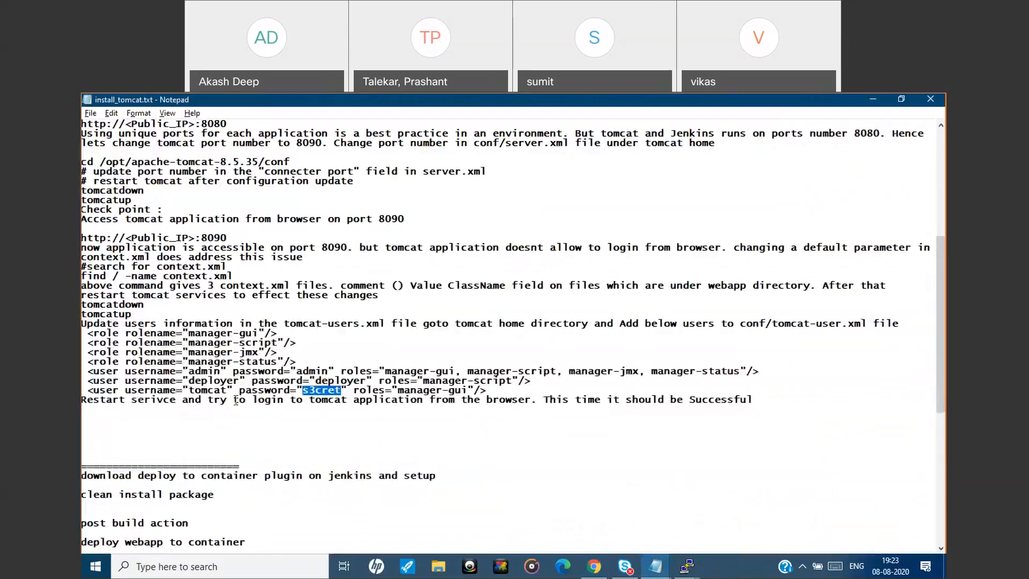
{"action": "double_click", "coordinate": [217, 381]}
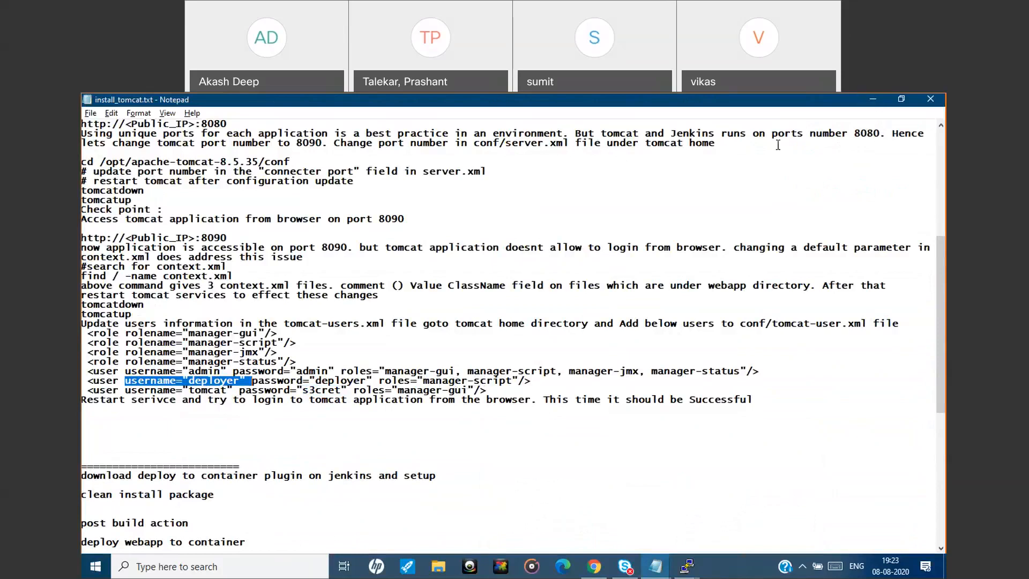
{"action": "key", "text": "alt+Tab"}
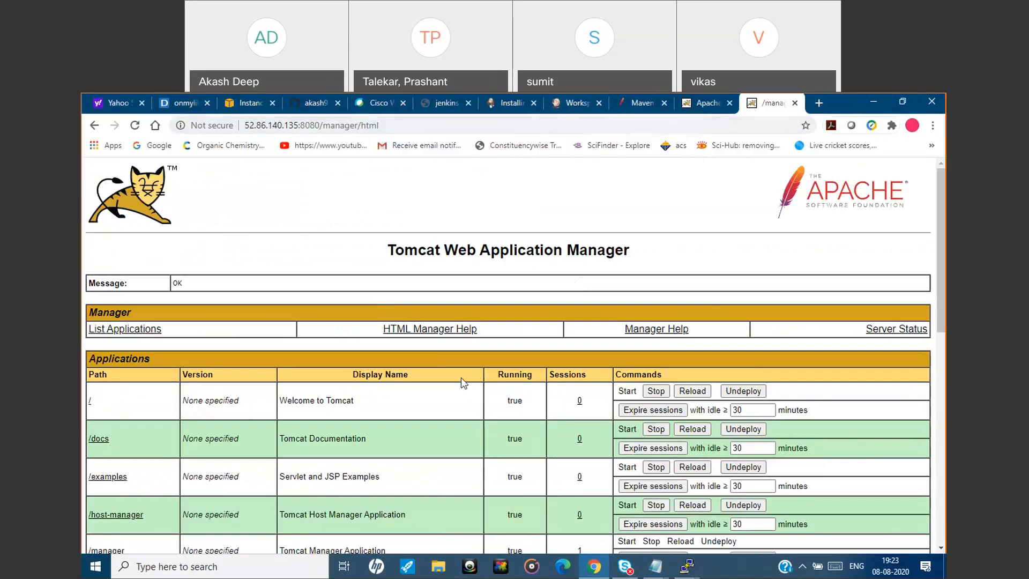
{"action": "mouse_move", "coordinate": [684, 571]}
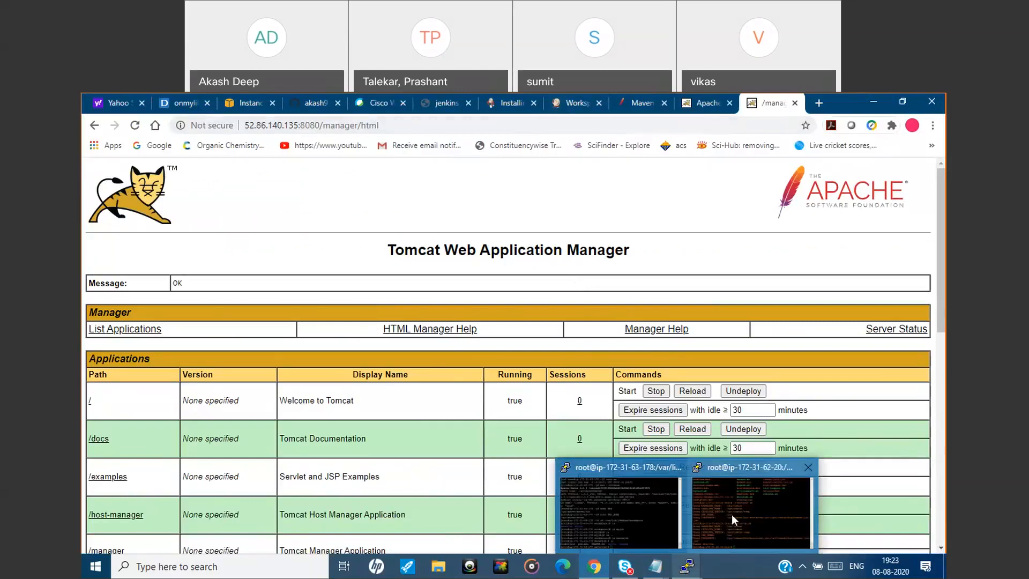
{"action": "left_click", "coordinate": [734, 518]}
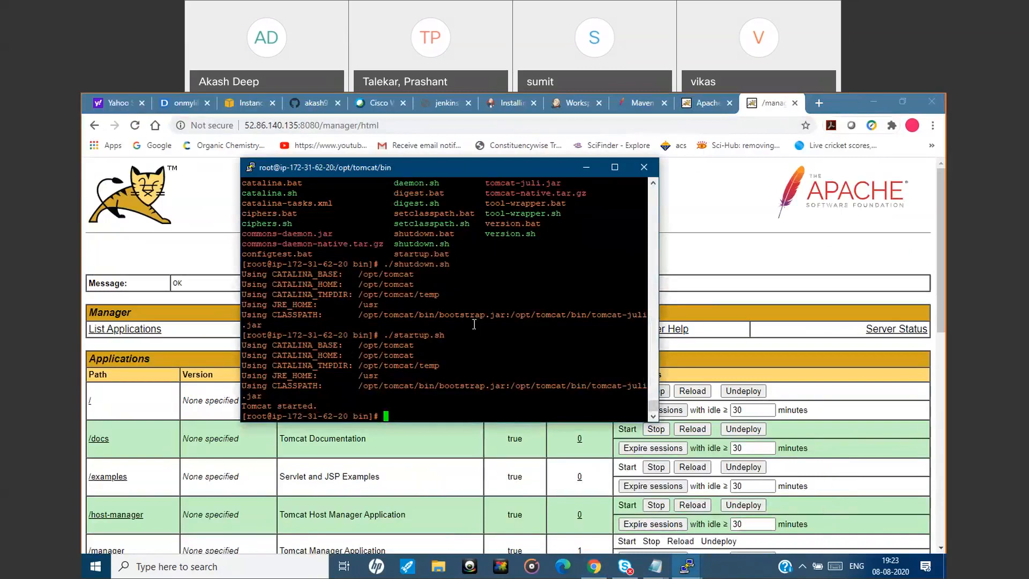
{"action": "left_click", "coordinate": [587, 168]}
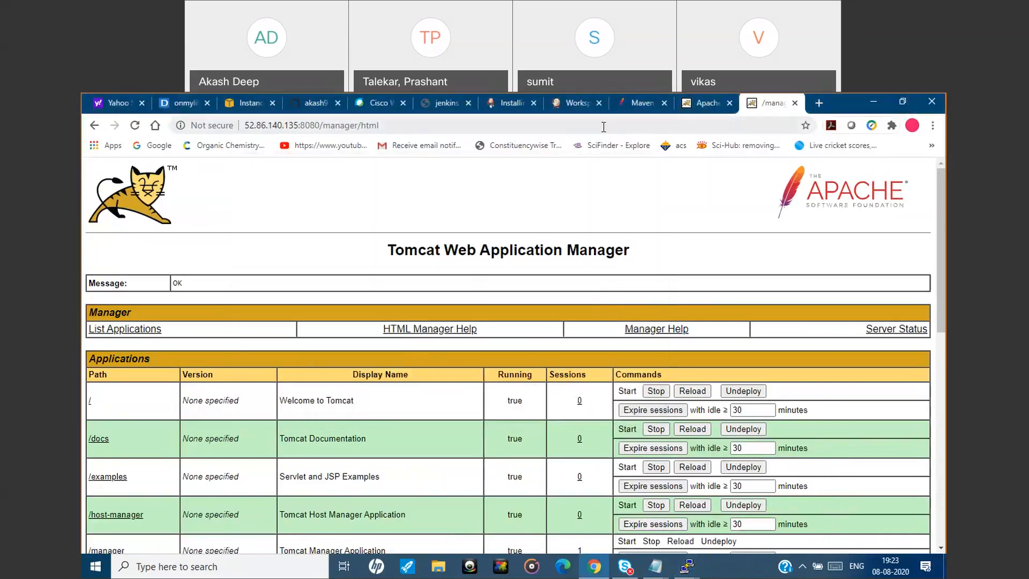
Switch to the mavenjob workspace in Jenkins and go to the Jenkins dashboard.
{"action": "left_click", "coordinate": [573, 103]}
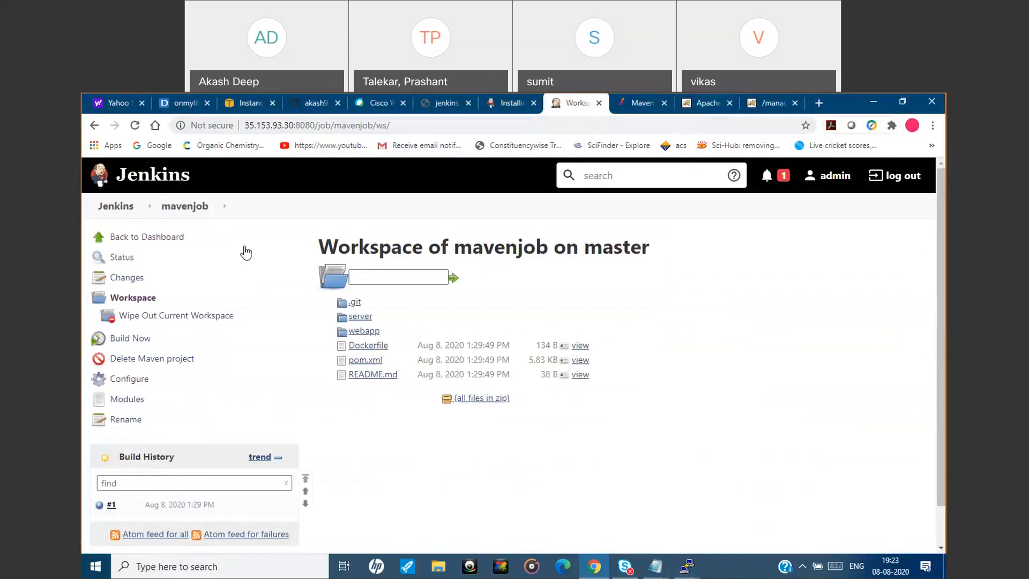
{"action": "left_click", "coordinate": [133, 208]}
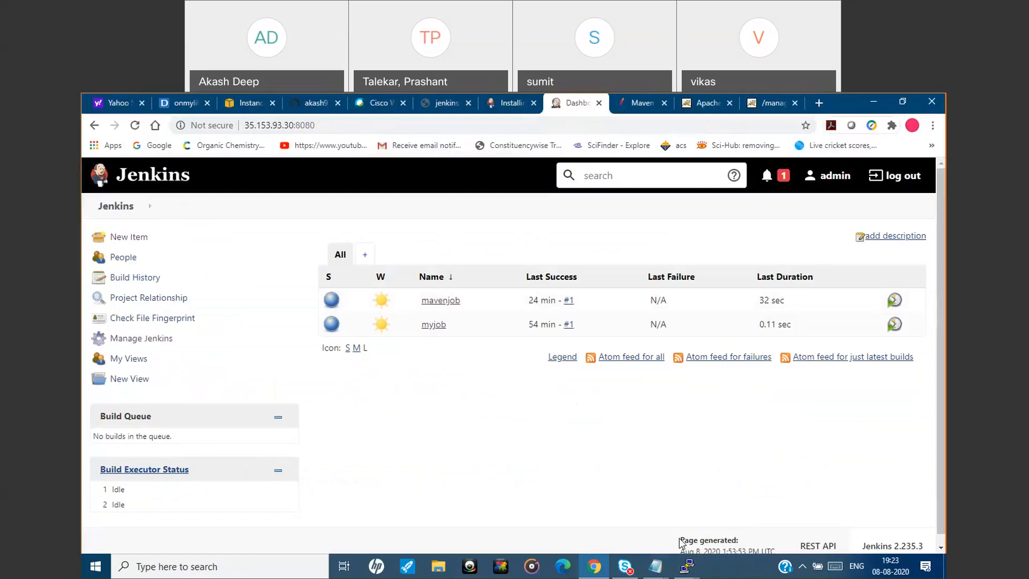
Look up the name of the required Jenkins deployment plugin in install_tomcat.txt and return to the dashboard.
{"action": "mouse_move", "coordinate": [655, 565]}
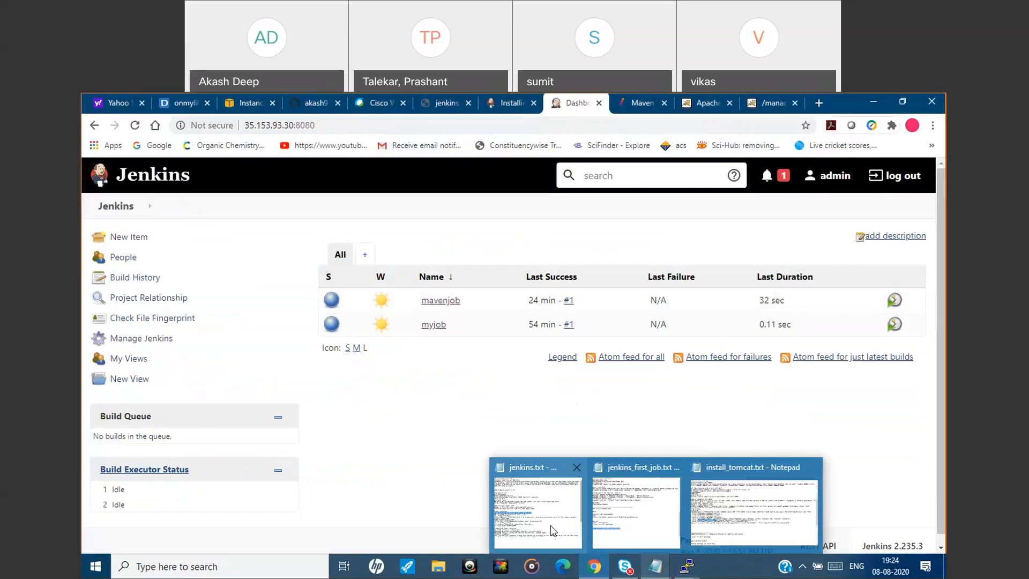
{"action": "left_click", "coordinate": [739, 529]}
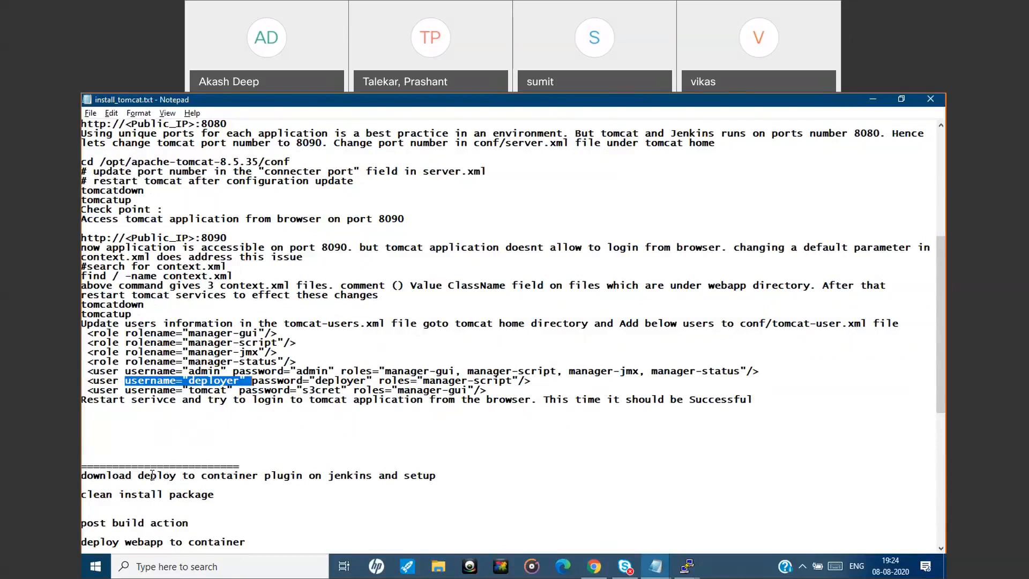
{"action": "left_click_drag", "start_coordinate": [138, 476], "coordinate": [257, 481]}
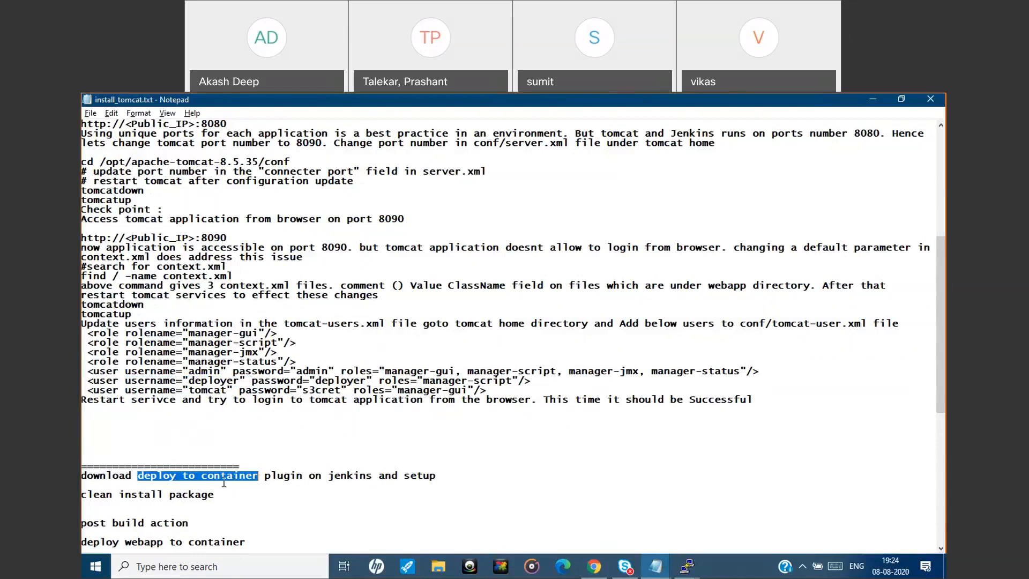
{"action": "left_click", "coordinate": [862, 101]}
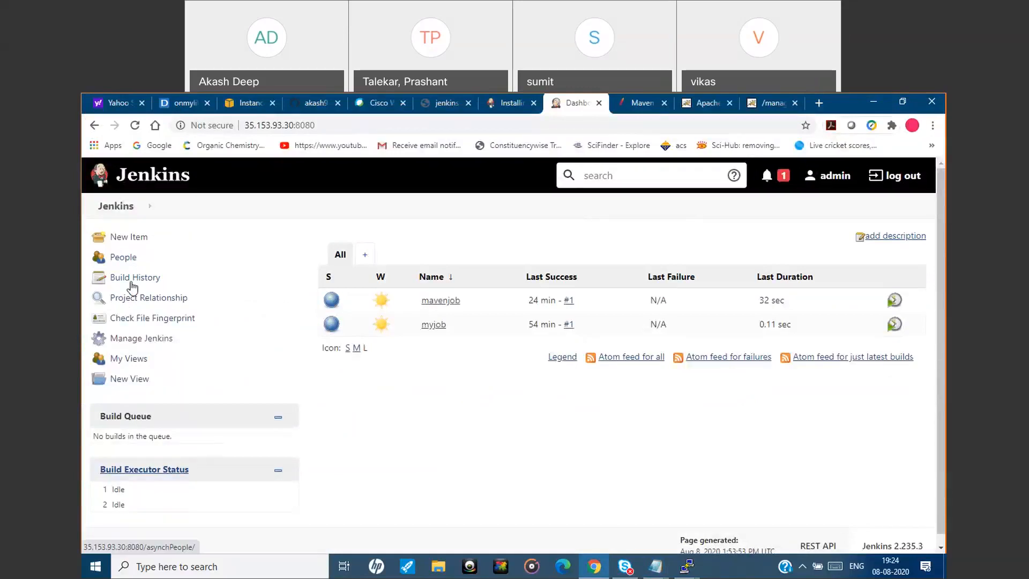
Find the Deploy to container plugin among Jenkins' available plugins by filtering for "deploy" and install it without restart.
{"action": "left_click", "coordinate": [141, 343]}
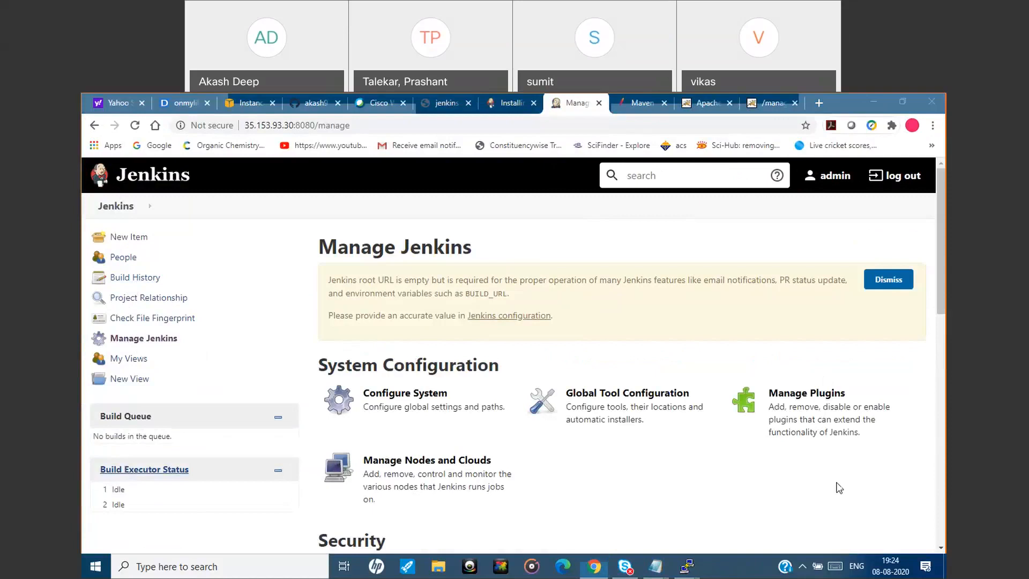
{"action": "left_click", "coordinate": [812, 414]}
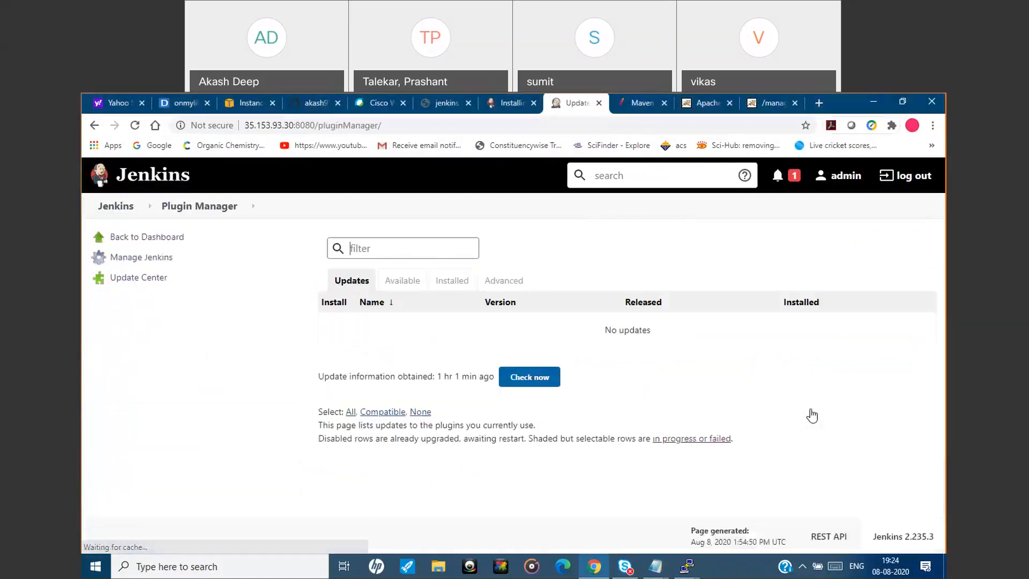
{"action": "left_click", "coordinate": [415, 279]}
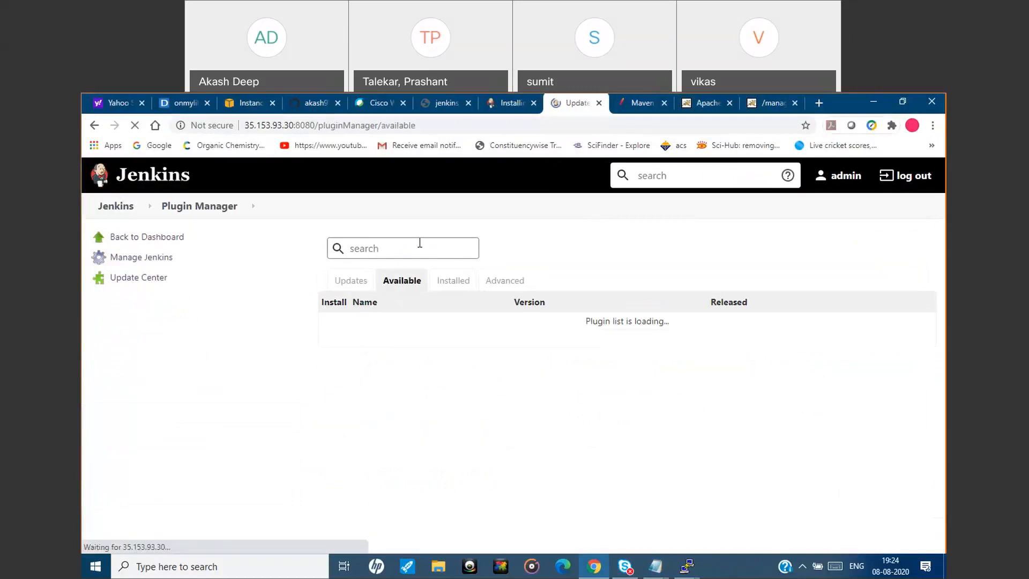
{"action": "type", "text": "deplo"}
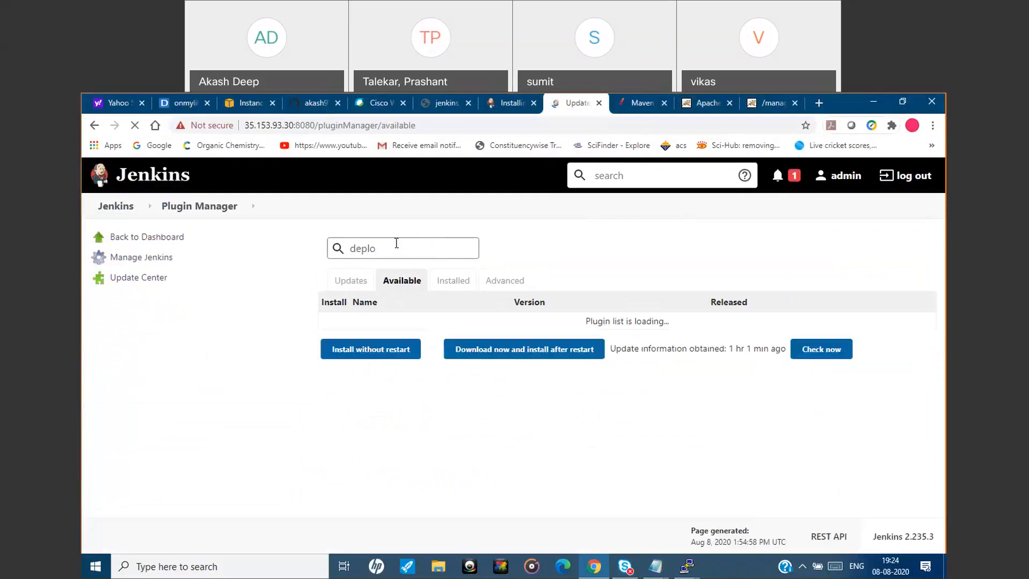
{"action": "type", "text": "y"}
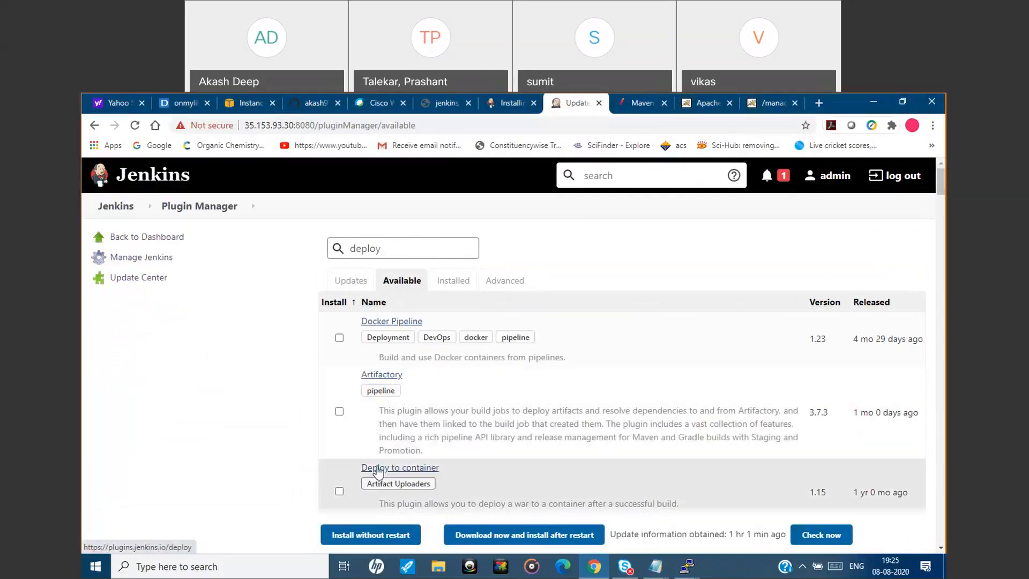
{"action": "left_click", "coordinate": [340, 491]}
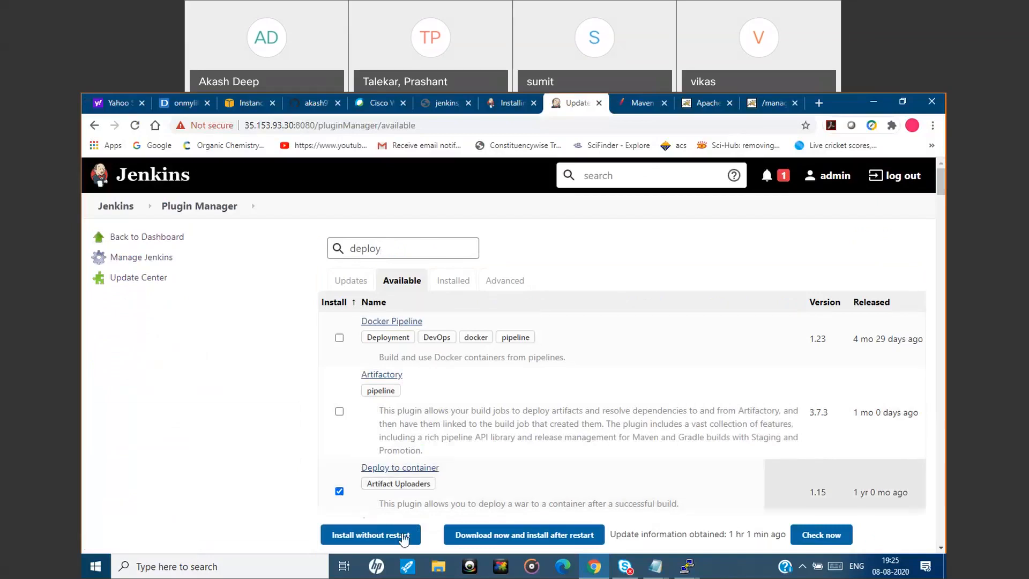
{"action": "left_click", "coordinate": [378, 536]}
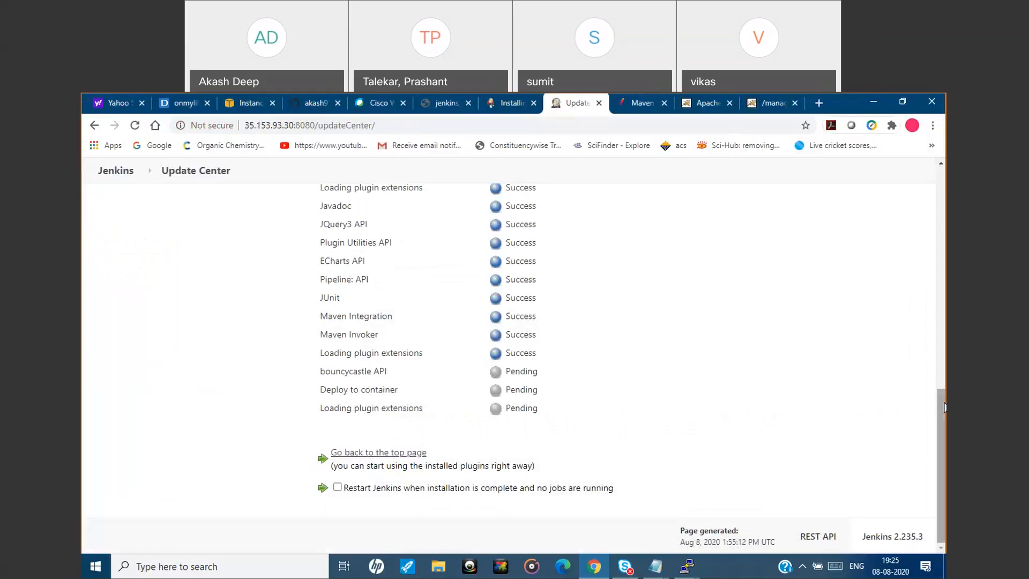
Return to the Jenkins dashboard and check the instructions following the plugin installation in install_tomcat.txt.
{"action": "left_click_drag", "start_coordinate": [945, 407], "coordinate": [945, 185]}
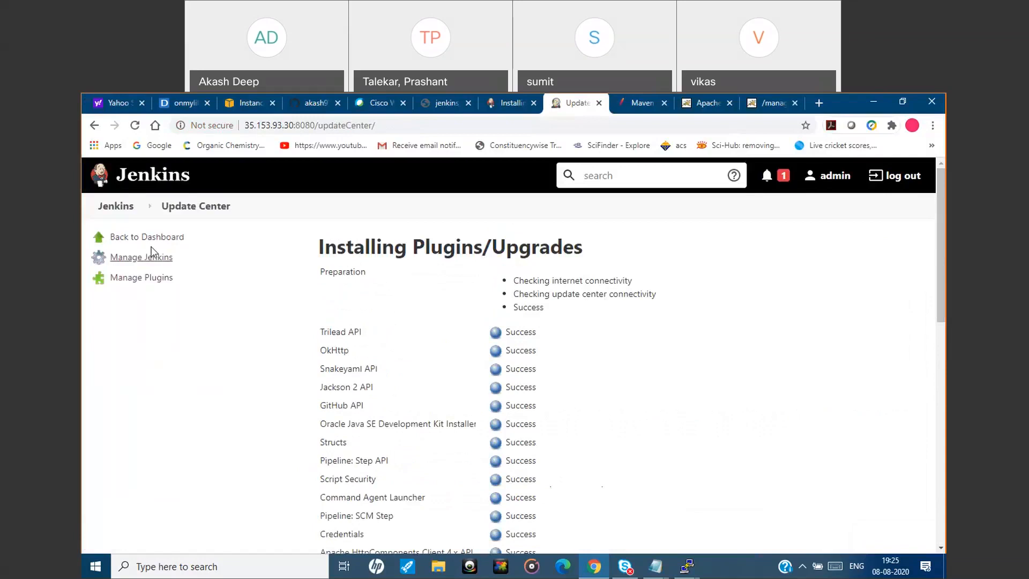
{"action": "left_click", "coordinate": [115, 207]}
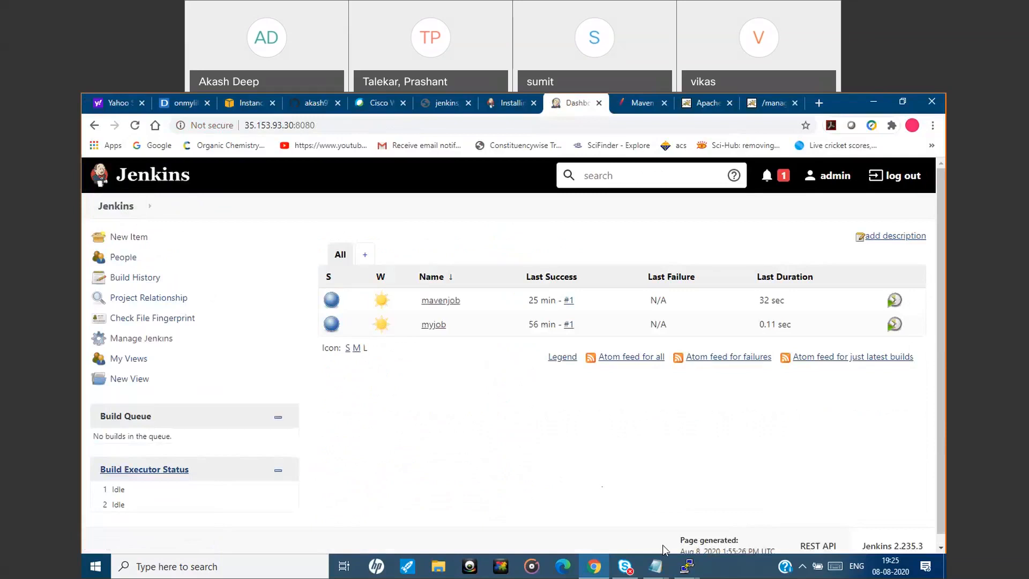
{"action": "mouse_move", "coordinate": [655, 567]}
{"action": "left_click", "coordinate": [718, 524]}
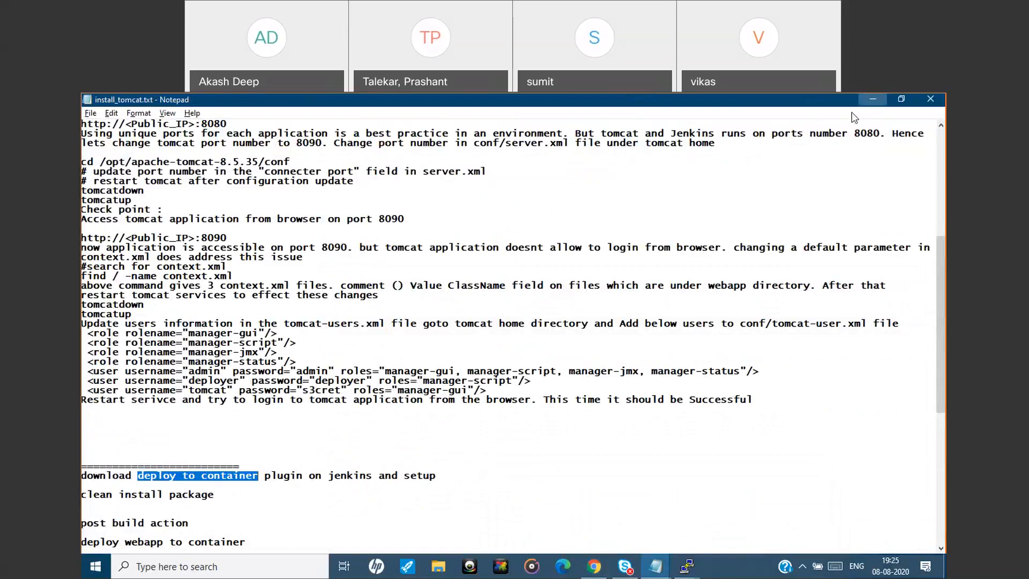
{"action": "left_click", "coordinate": [874, 102]}
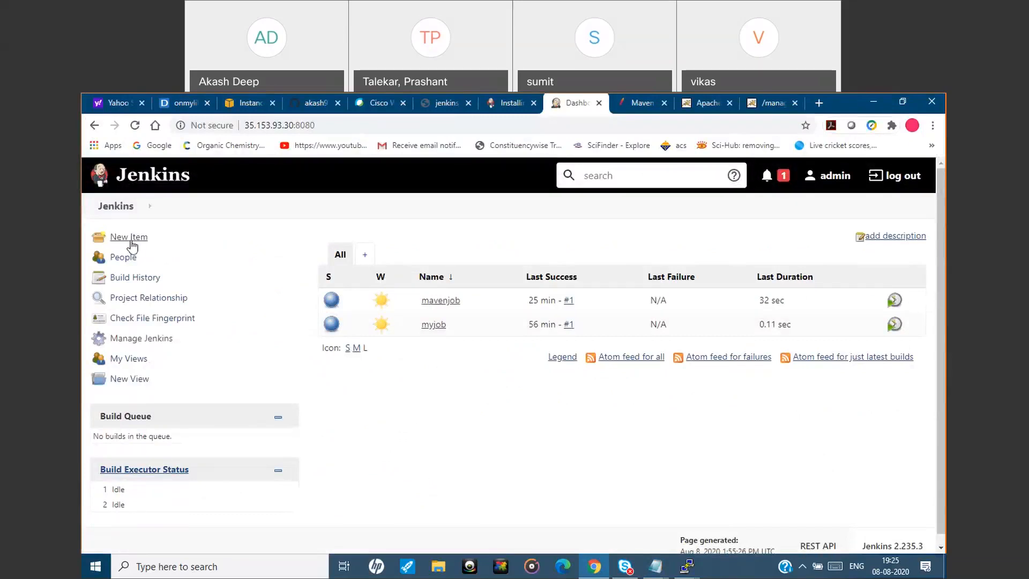
Create a new Maven project item named tomcatinstall in Jenkins.
{"action": "left_click", "coordinate": [132, 241]}
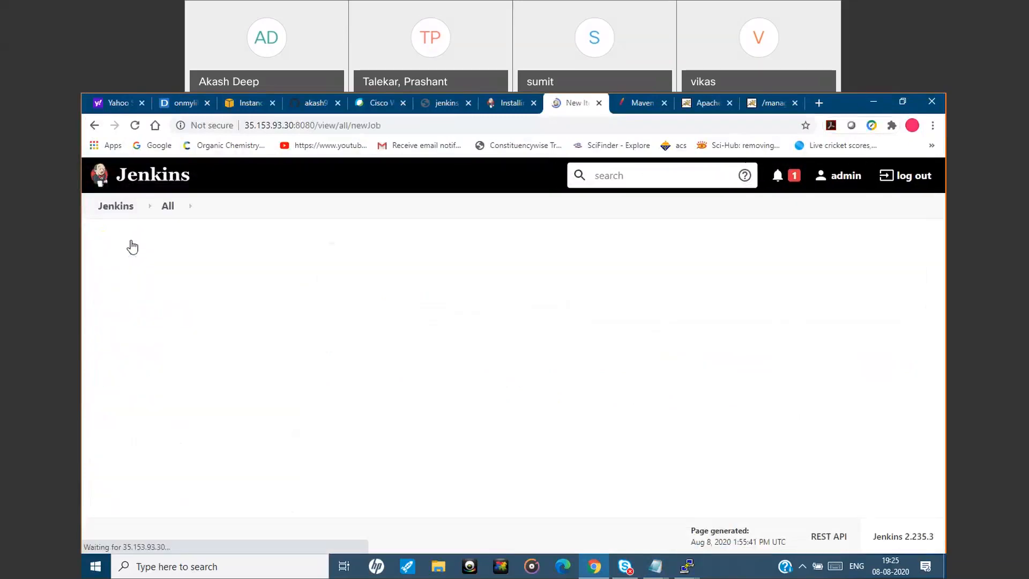
{"action": "type", "text": "tomcatinstall"}
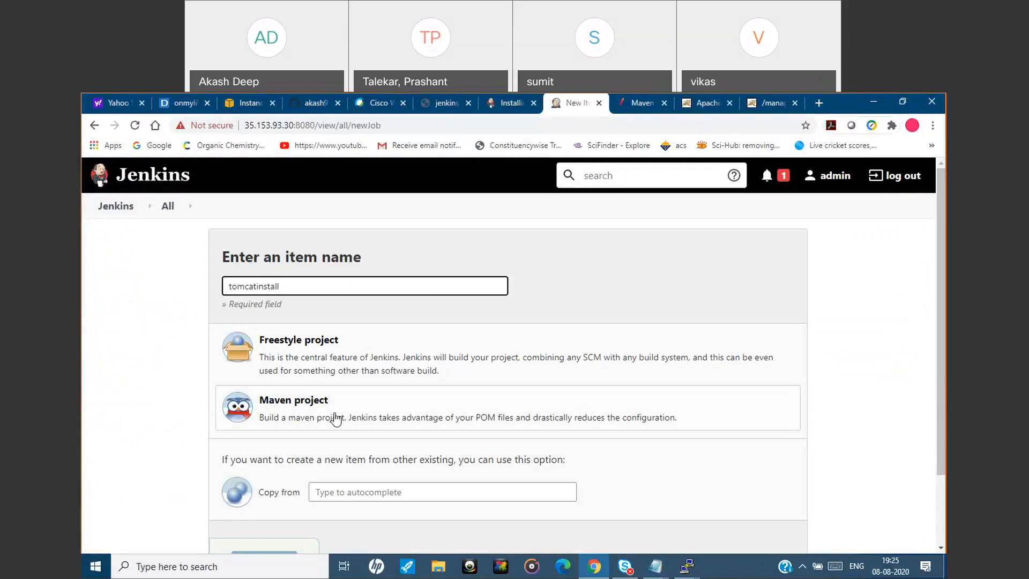
{"action": "left_click", "coordinate": [309, 410]}
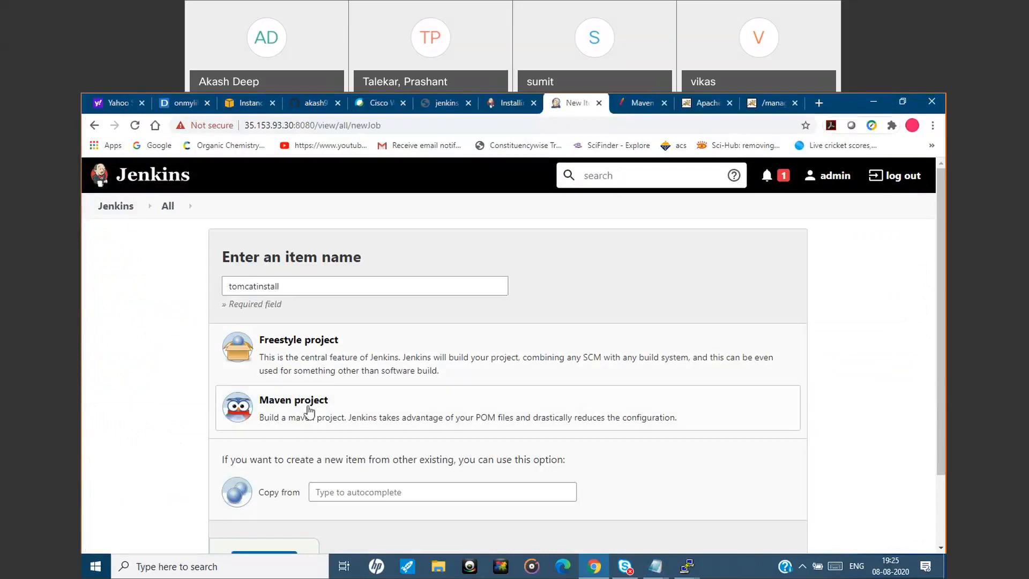
{"action": "scroll", "coordinate": [937, 329], "scroll_direction": "down", "scroll_amount": 3}
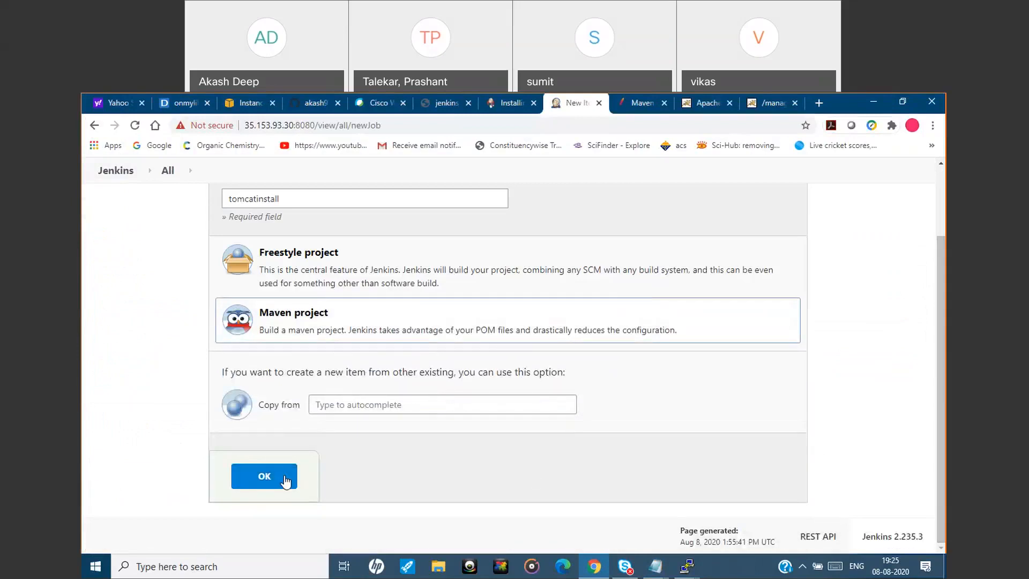
{"action": "left_click", "coordinate": [286, 481]}
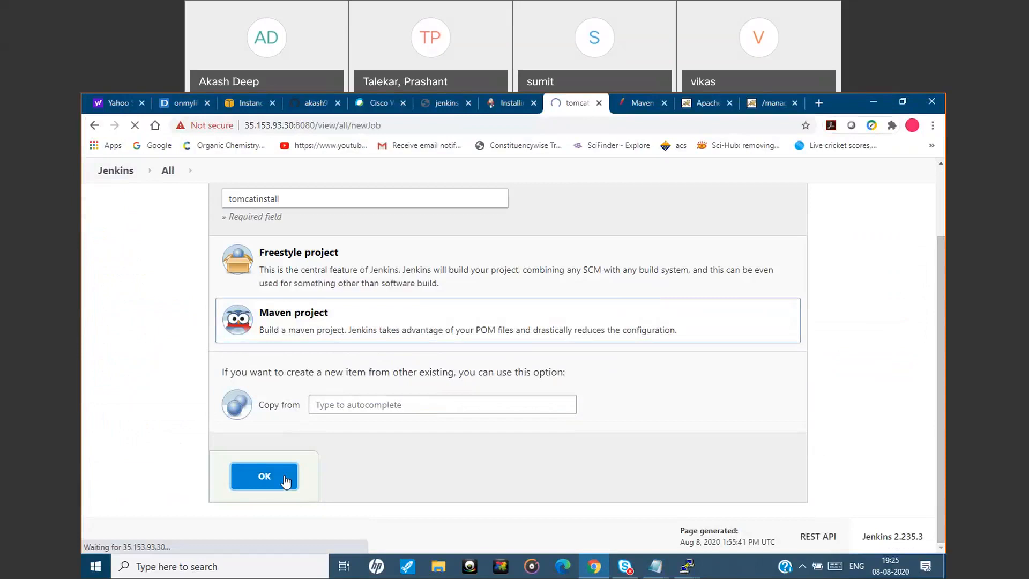
Enter "tomcatdeployment" as the description of the tomcatinstall job.
{"action": "left_click", "coordinate": [434, 292]}
{"action": "type", "text": "maven"}
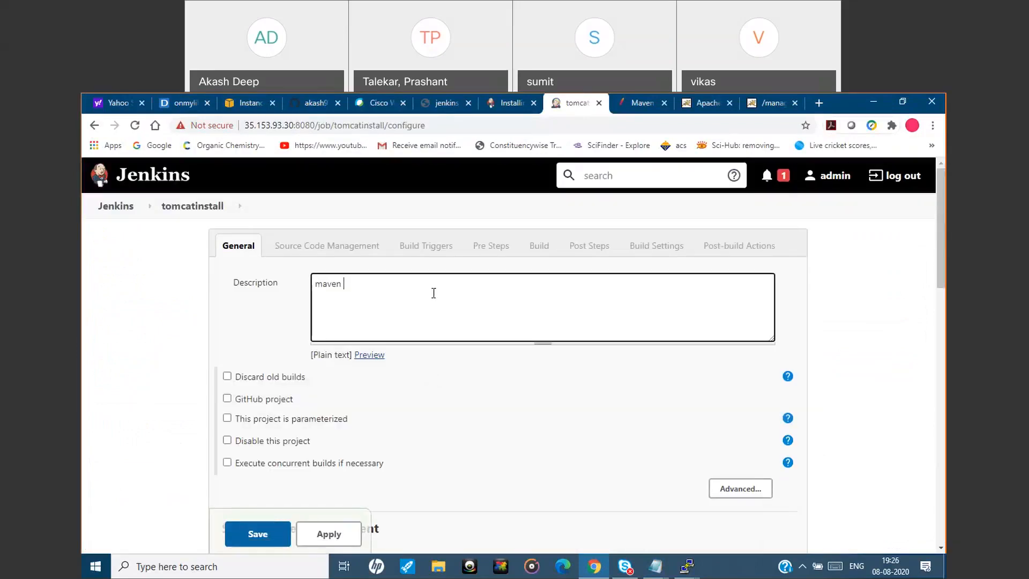
{"action": "key", "text": "BackSpace"}
{"action": "key", "text": "BackSpace"}
{"action": "key", "text": "BackSpace"}
{"action": "key", "text": "BackSpace"}
{"action": "key", "text": "BackSpace"}
{"action": "key", "text": "BackSpace"}
{"action": "type", "text": "tomcatdeployment"}
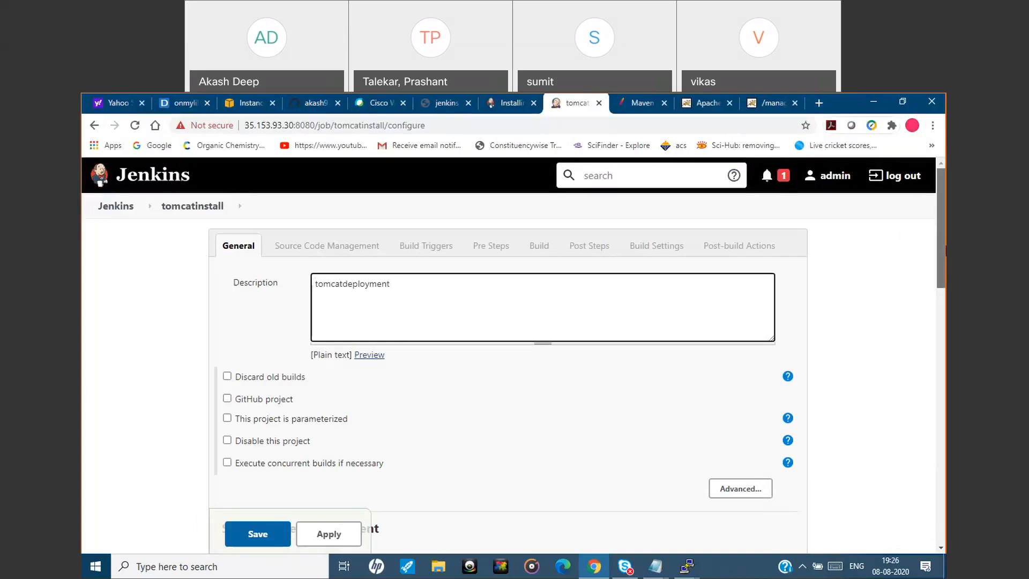
Set the job's source code management to Git, using the HTTPS clone URL of the hello-world-dev GitHub repository.
{"action": "scroll", "coordinate": [941, 231], "scroll_direction": "down", "scroll_amount": 3}
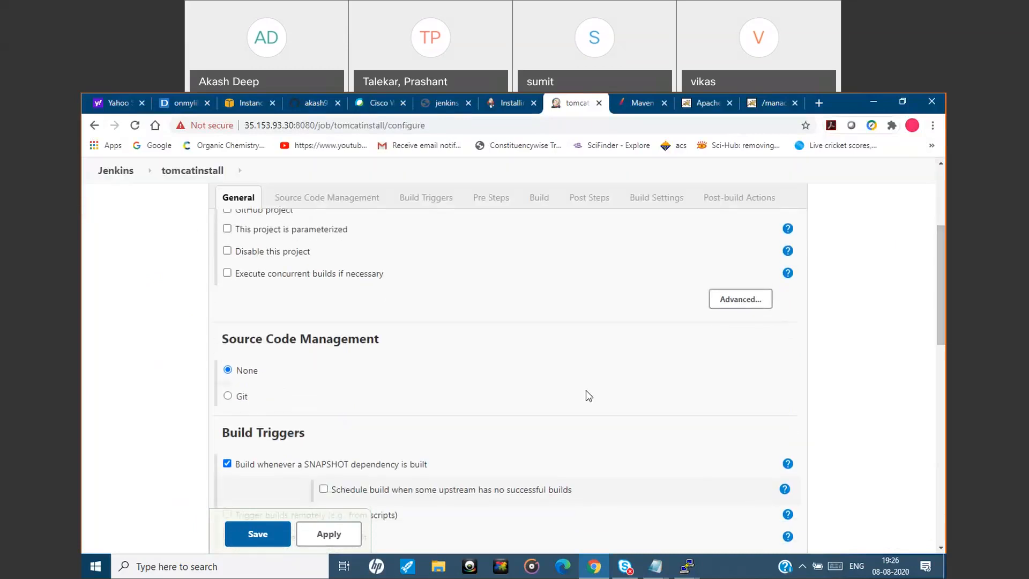
{"action": "left_click", "coordinate": [227, 397]}
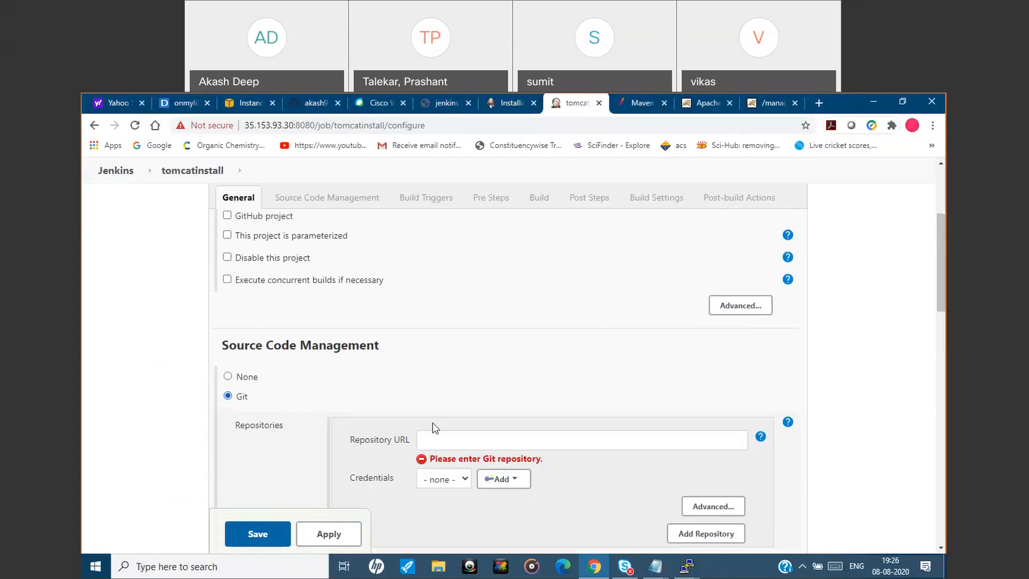
{"action": "left_click", "coordinate": [310, 104]}
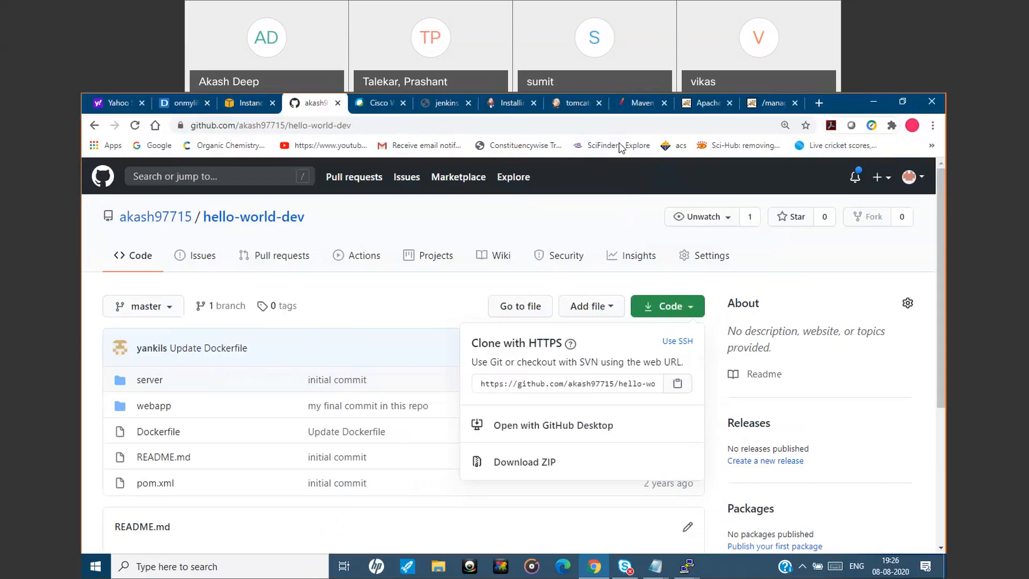
{"action": "left_click", "coordinate": [587, 112]}
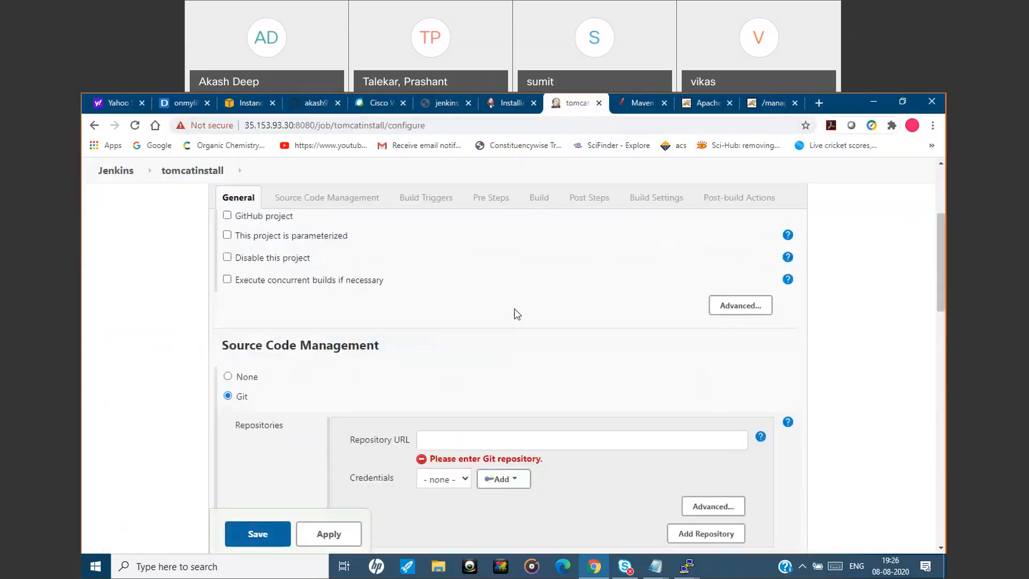
{"action": "left_click", "coordinate": [486, 446]}
{"action": "key", "text": "ctrl+v"}
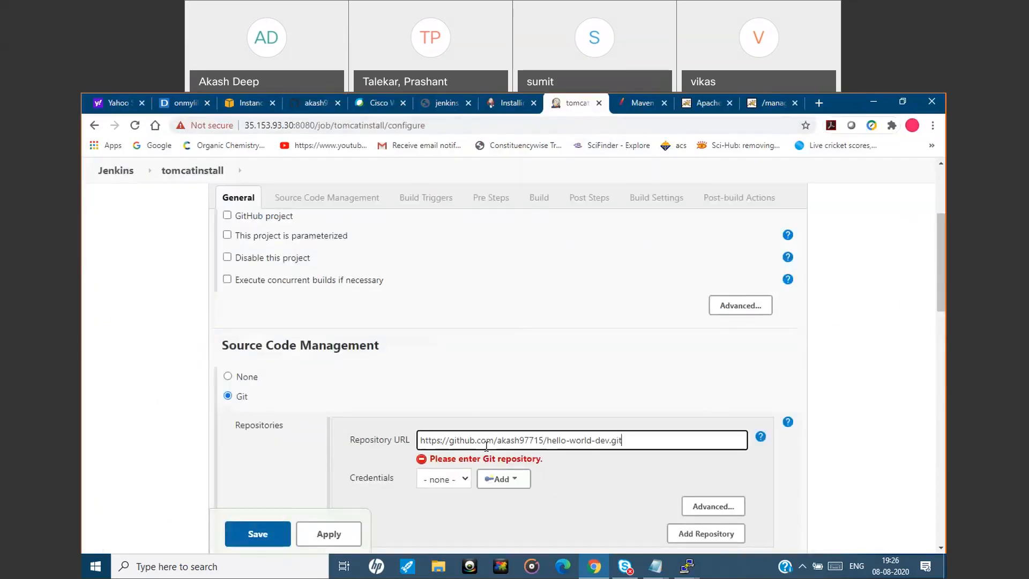
Copy "clean install package" from install_tomcat.txt into the Maven build's goals and options, keeping pom.xml as the root POM.
{"action": "scroll", "coordinate": [942, 300], "scroll_direction": "down", "scroll_amount": 4}
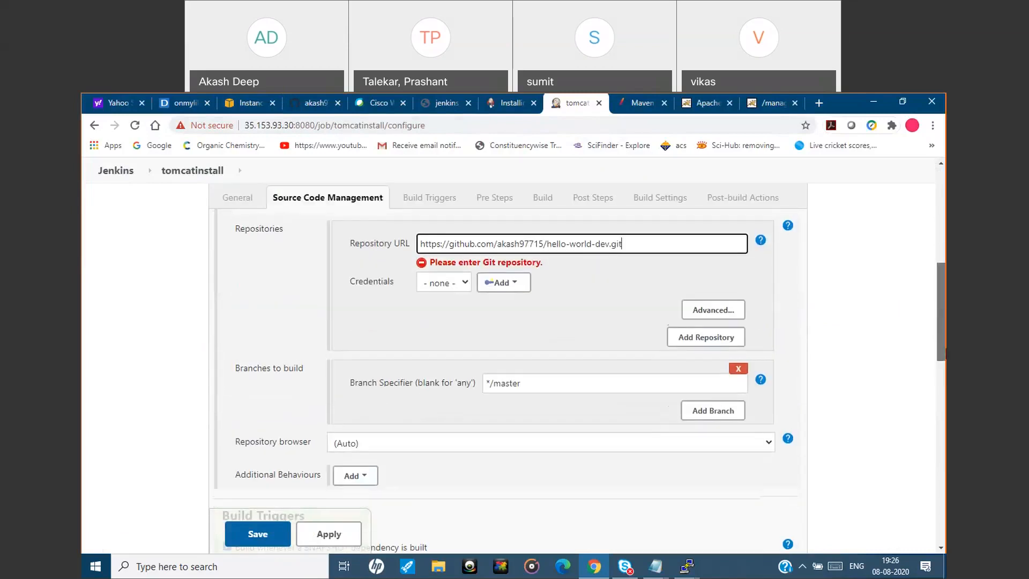
{"action": "scroll", "coordinate": [942, 300], "scroll_direction": "down", "scroll_amount": 1}
{"action": "scroll", "coordinate": [943, 375], "scroll_direction": "down", "scroll_amount": 2}
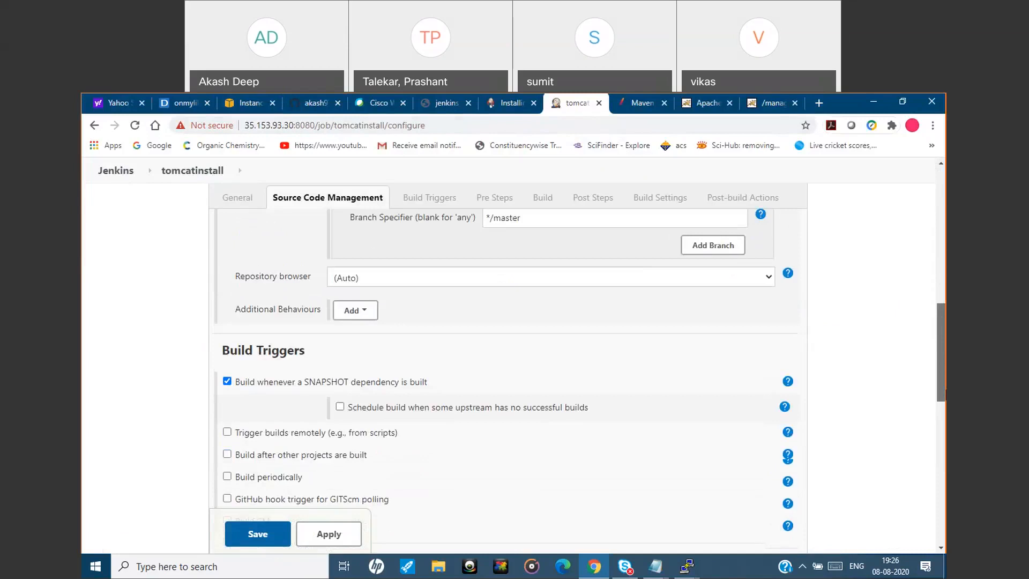
{"action": "left_click_drag", "start_coordinate": [943, 391], "coordinate": [942, 427]}
{"action": "left_click", "coordinate": [473, 440]}
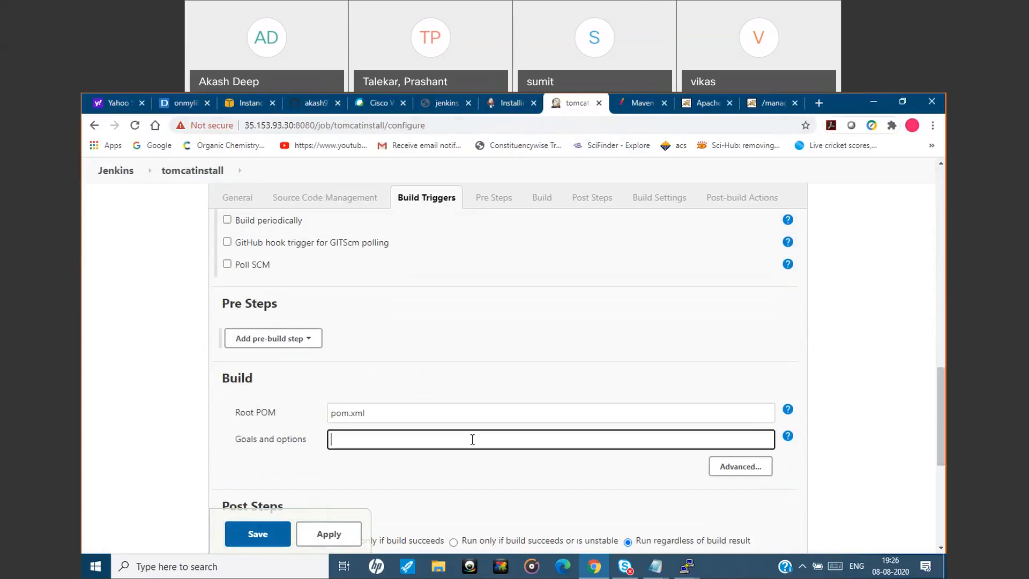
{"action": "mouse_move", "coordinate": [663, 572]}
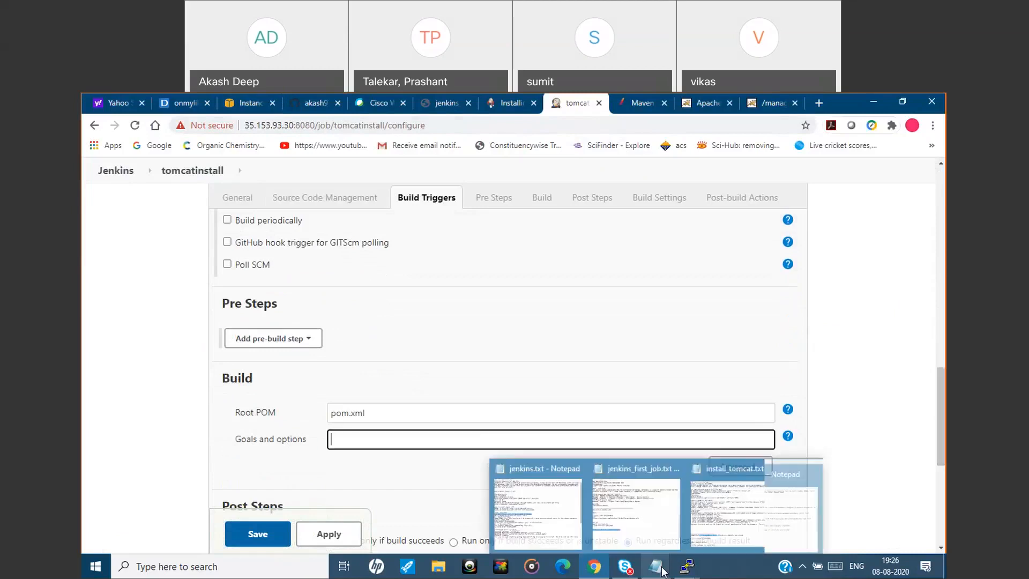
{"action": "left_click", "coordinate": [710, 526]}
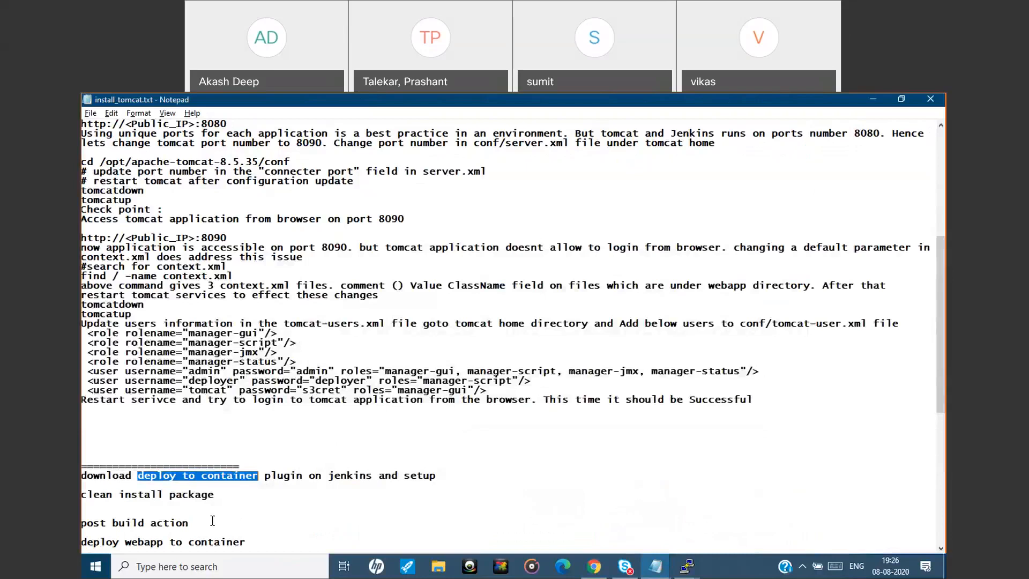
{"action": "left_click_drag", "start_coordinate": [215, 496], "coordinate": [87, 498]}
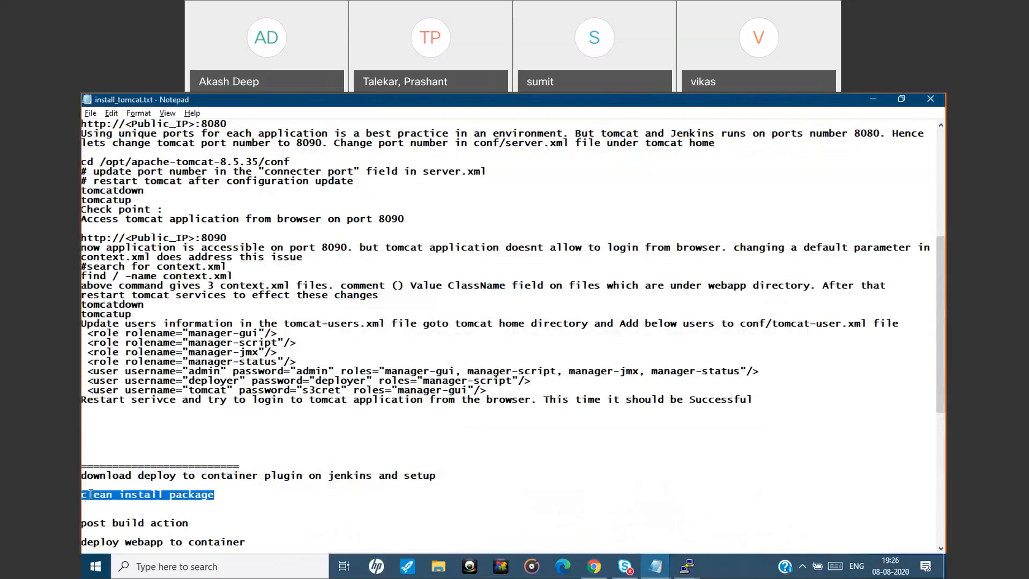
{"action": "left_click", "coordinate": [872, 101]}
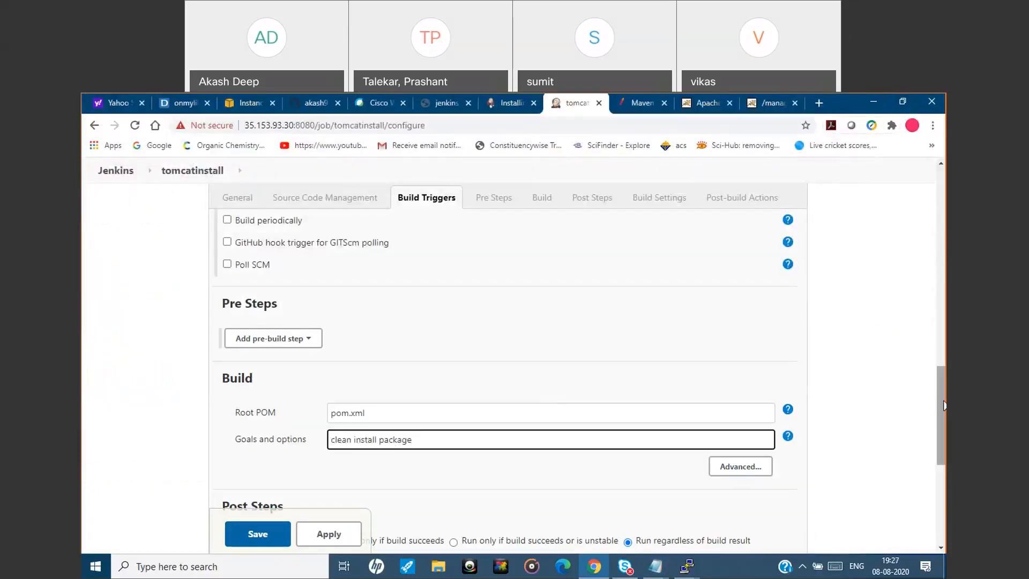
Add a "Deploy war/ear to a container" post-build action to the tomcatinstall job.
{"action": "scroll", "coordinate": [944, 406], "scroll_direction": "down", "scroll_amount": 3}
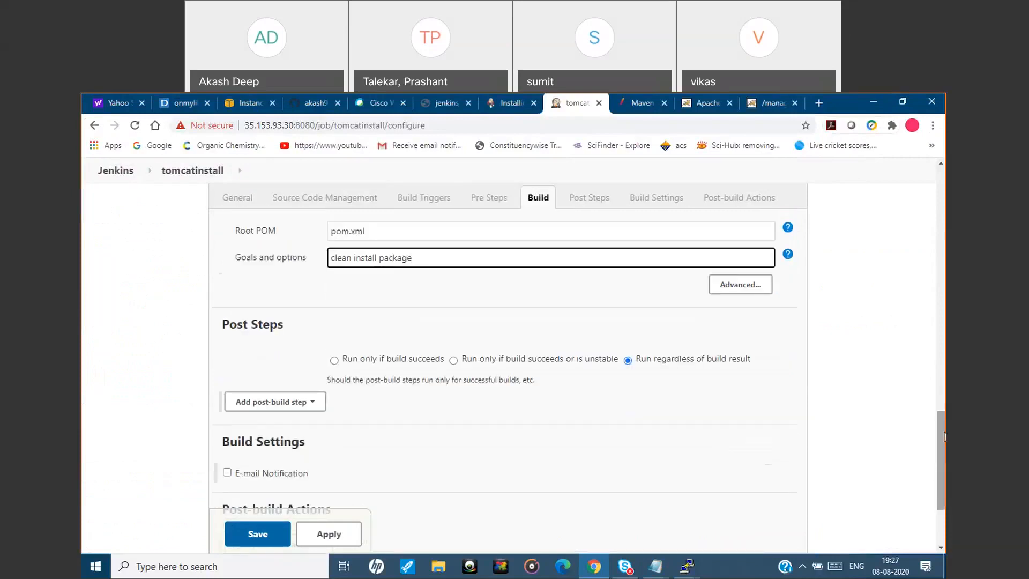
{"action": "scroll", "coordinate": [944, 435], "scroll_direction": "down", "scroll_amount": 2}
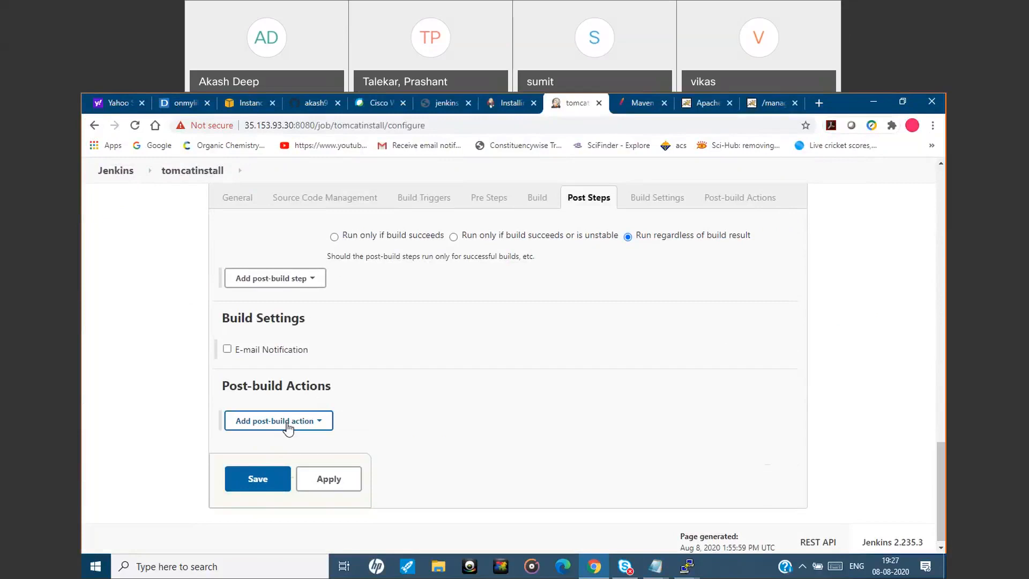
{"action": "left_click", "coordinate": [288, 424]}
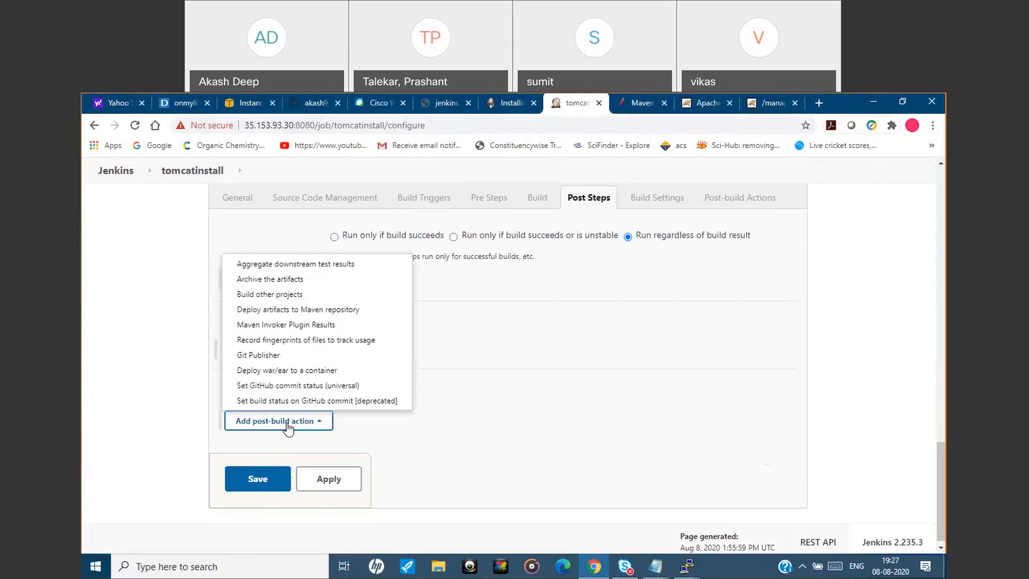
{"action": "left_click", "coordinate": [303, 371]}
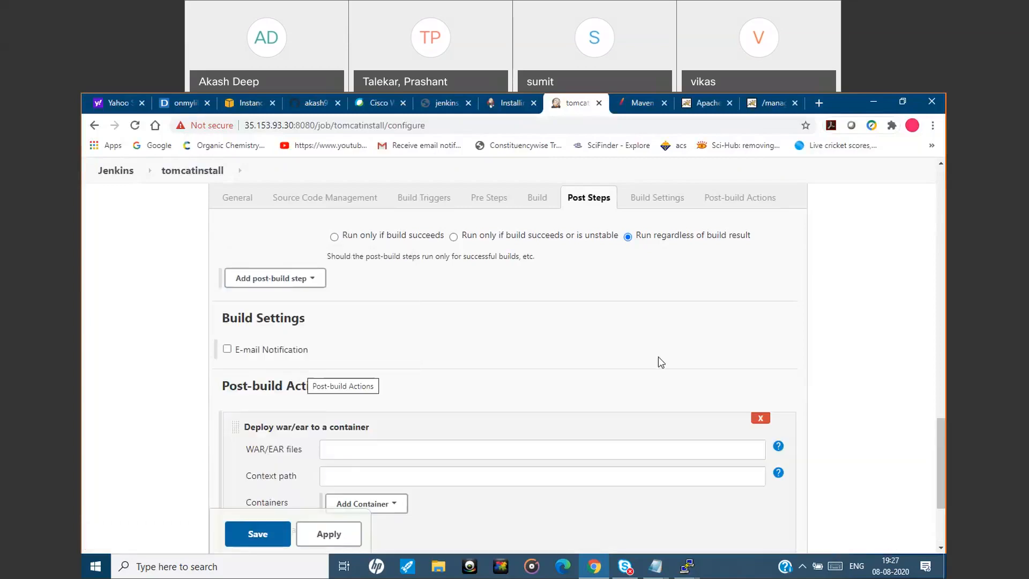
{"action": "scroll", "coordinate": [941, 466], "scroll_direction": "down", "scroll_amount": 2}
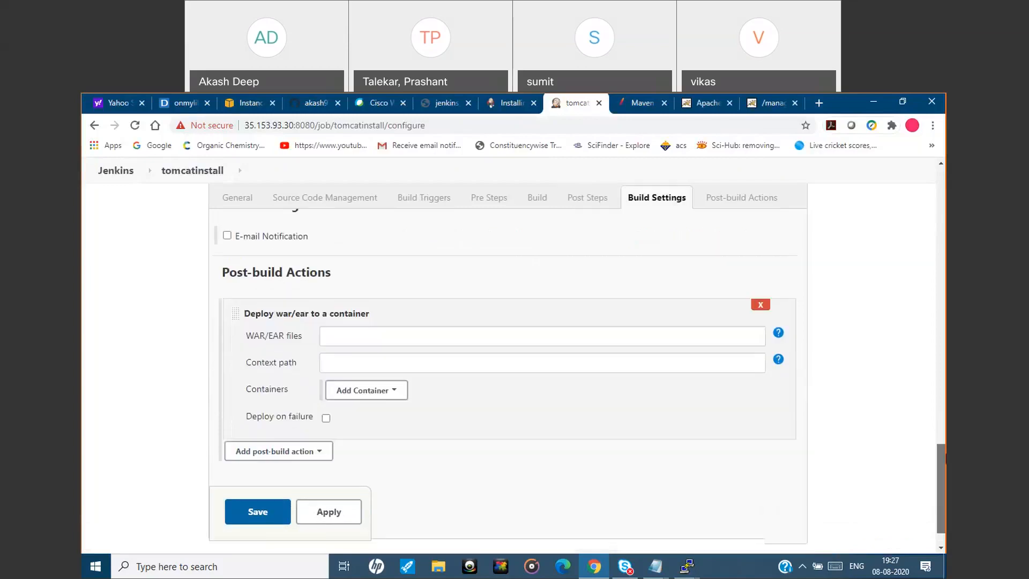
Add a Tomcat 8.x Remote container to the deploy action and set the WAR/EAR files to the help text's example pattern **/*.war.
{"action": "left_click", "coordinate": [393, 396]}
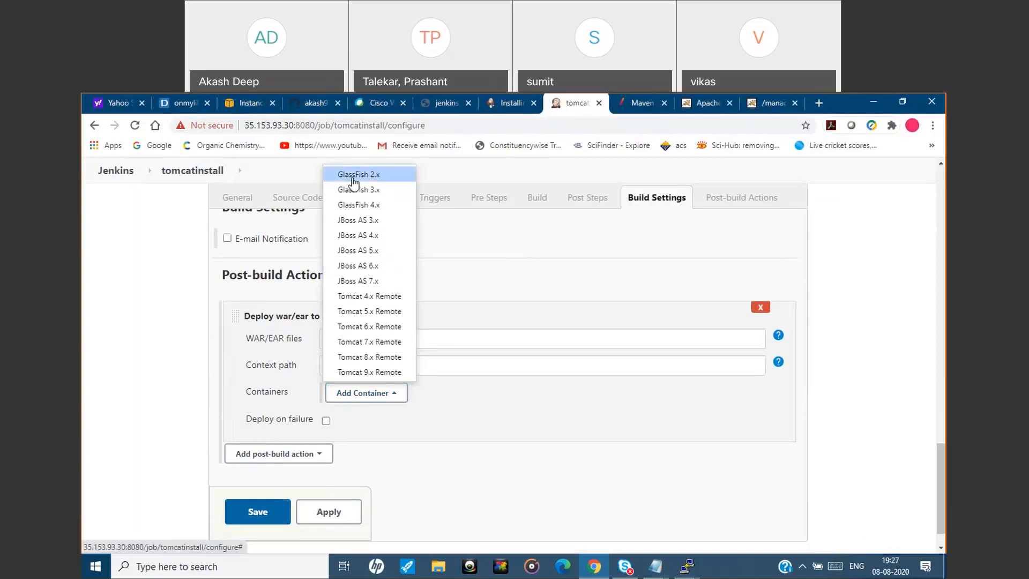
{"action": "left_click", "coordinate": [363, 357]}
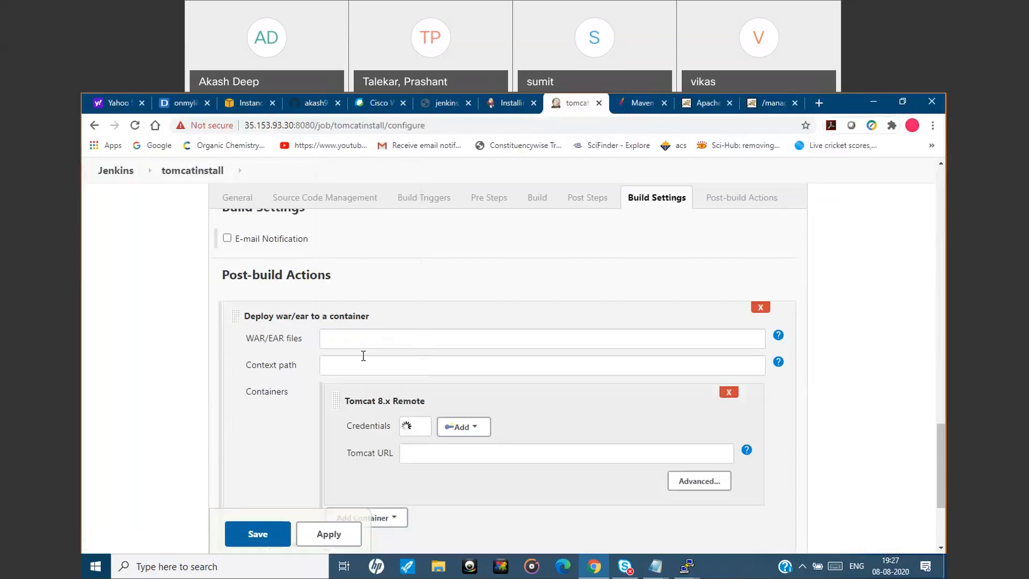
{"action": "left_click", "coordinate": [353, 341]}
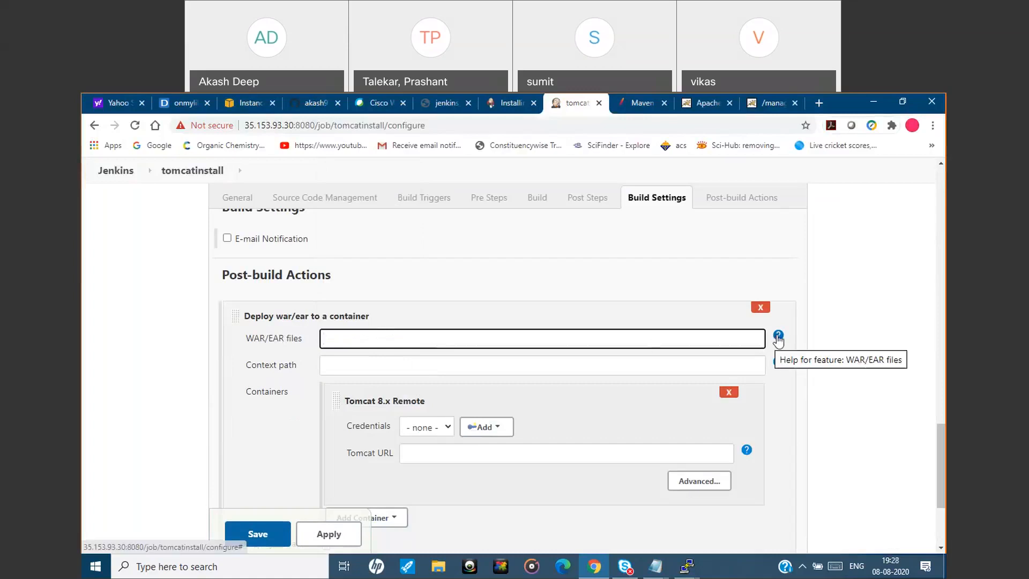
{"action": "left_click", "coordinate": [778, 336]}
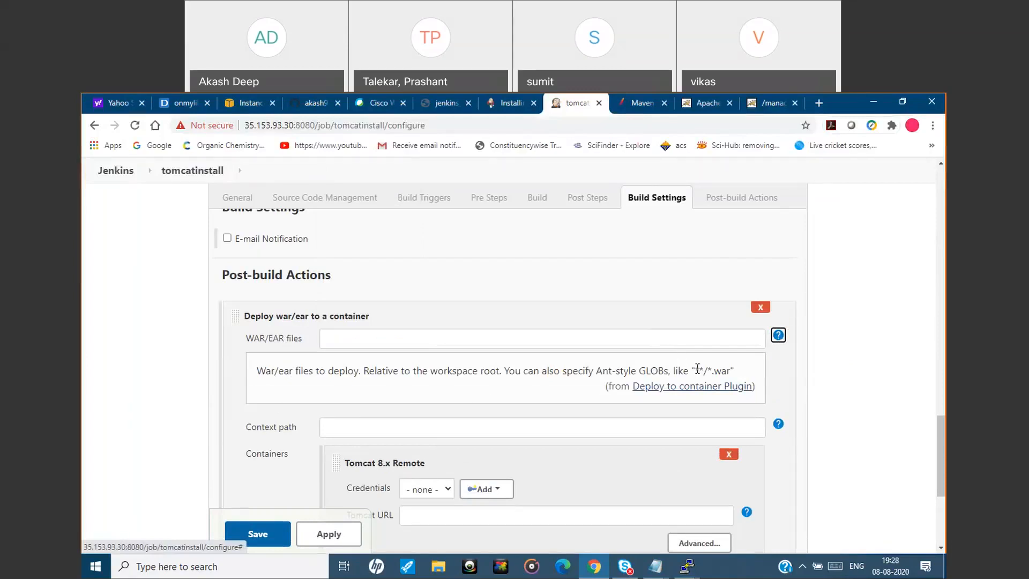
{"action": "left_click_drag", "start_coordinate": [698, 370], "coordinate": [731, 370]}
{"action": "key", "text": "ctrl+c"}
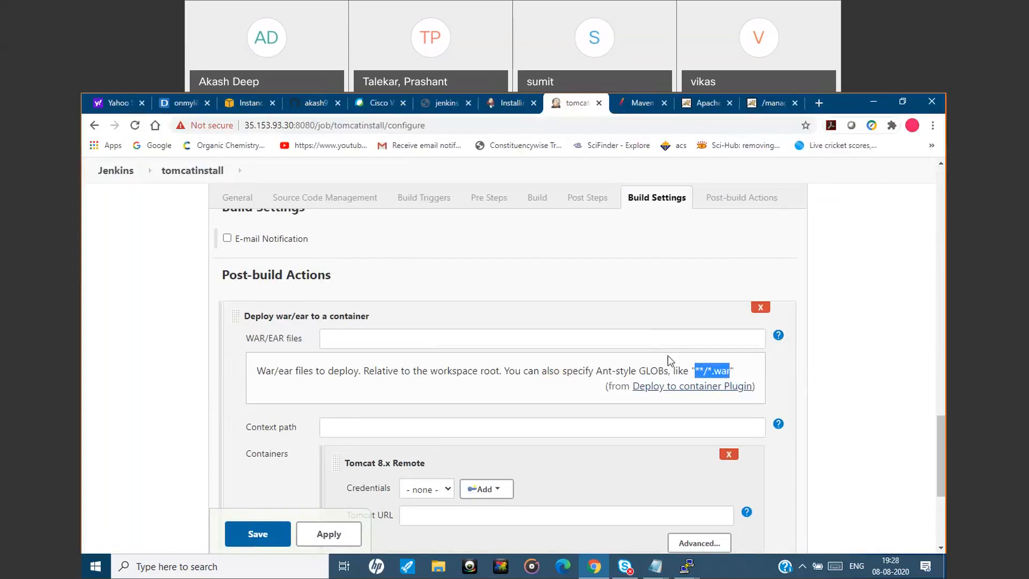
{"action": "left_click_drag", "start_coordinate": [945, 436], "coordinate": [944, 291]}
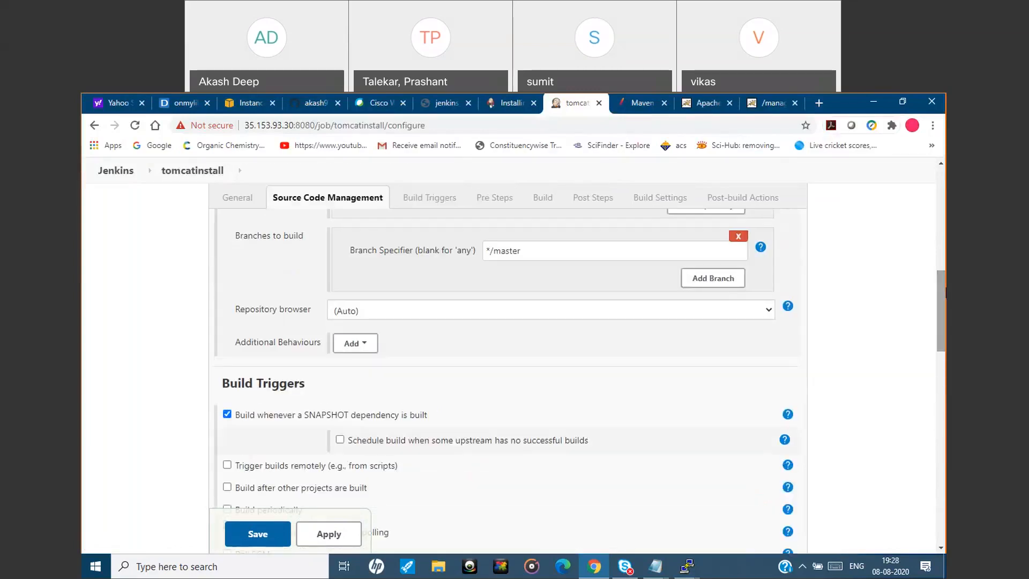
{"action": "scroll", "coordinate": [618, 298], "scroll_direction": "up", "scroll_amount": 3}
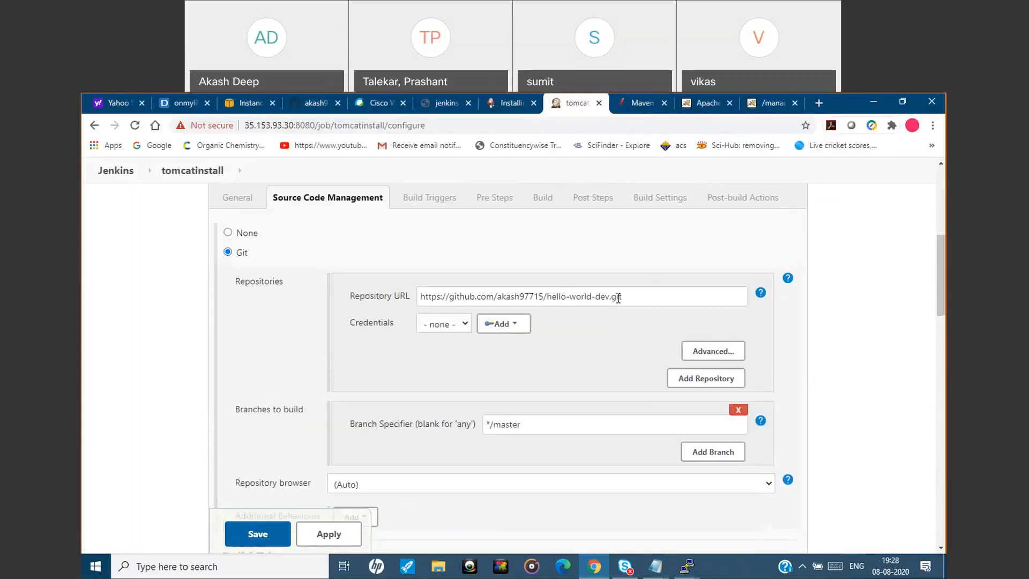
{"action": "left_click_drag", "start_coordinate": [944, 275], "coordinate": [944, 467]}
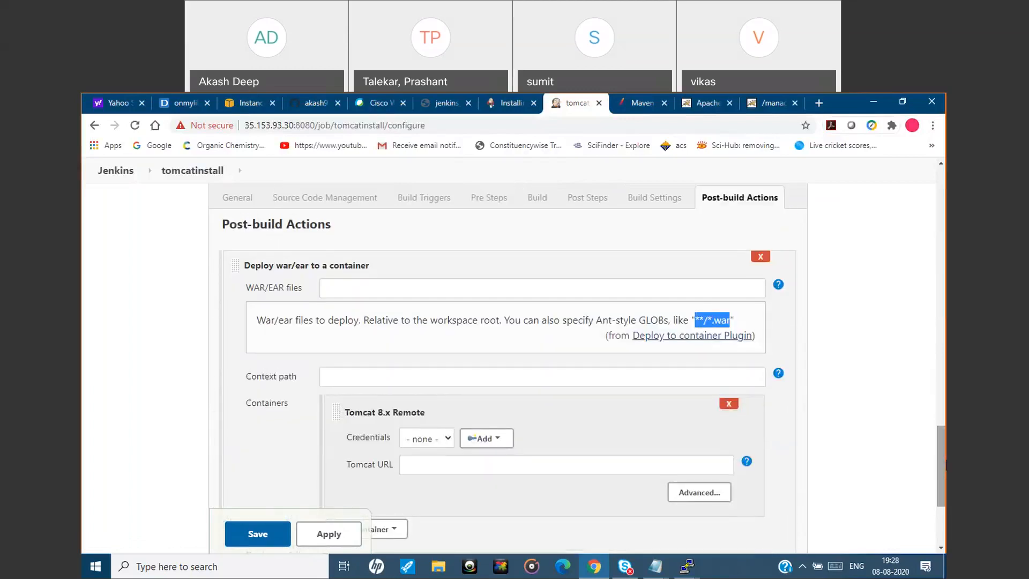
{"action": "left_click", "coordinate": [510, 290]}
{"action": "key", "text": "ctrl+v"}
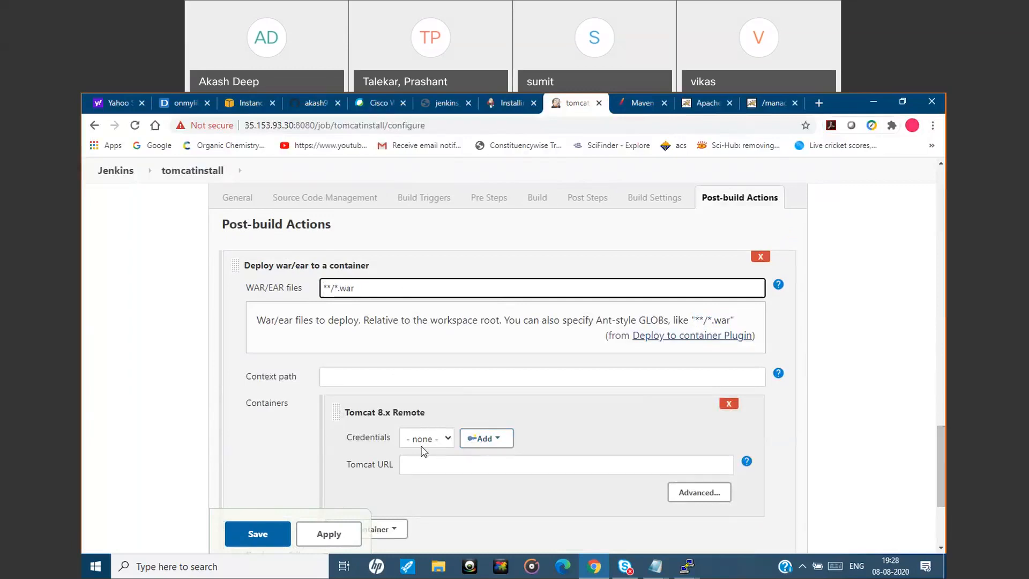
Start a new Jenkins username-with-password credential, copying the username "deployer" from install_tomcat.txt and entering the account password.
{"action": "left_click", "coordinate": [483, 438]}
{"action": "left_click", "coordinate": [489, 459]}
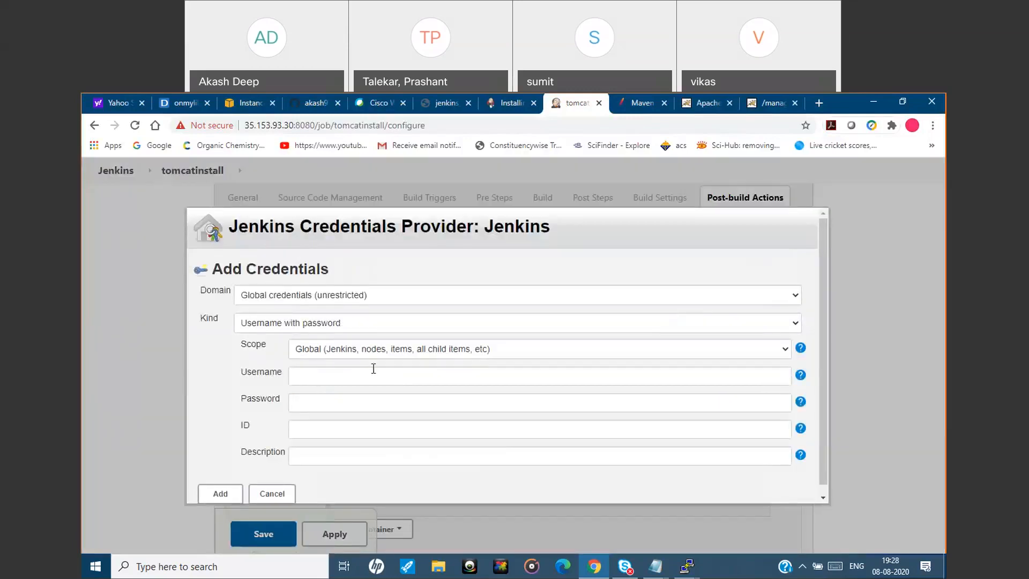
{"action": "left_click", "coordinate": [363, 382]}
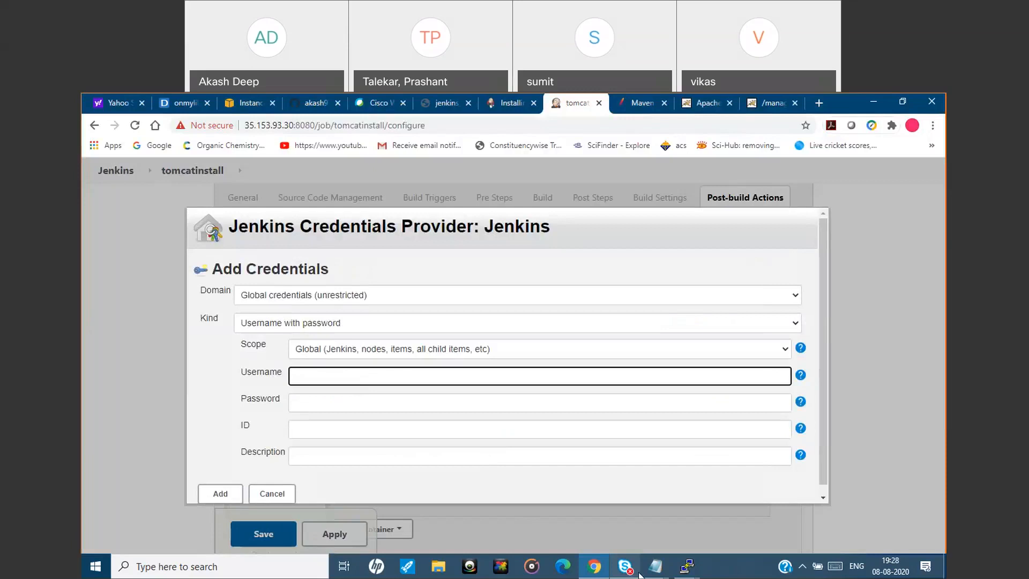
{"action": "mouse_move", "coordinate": [655, 567]}
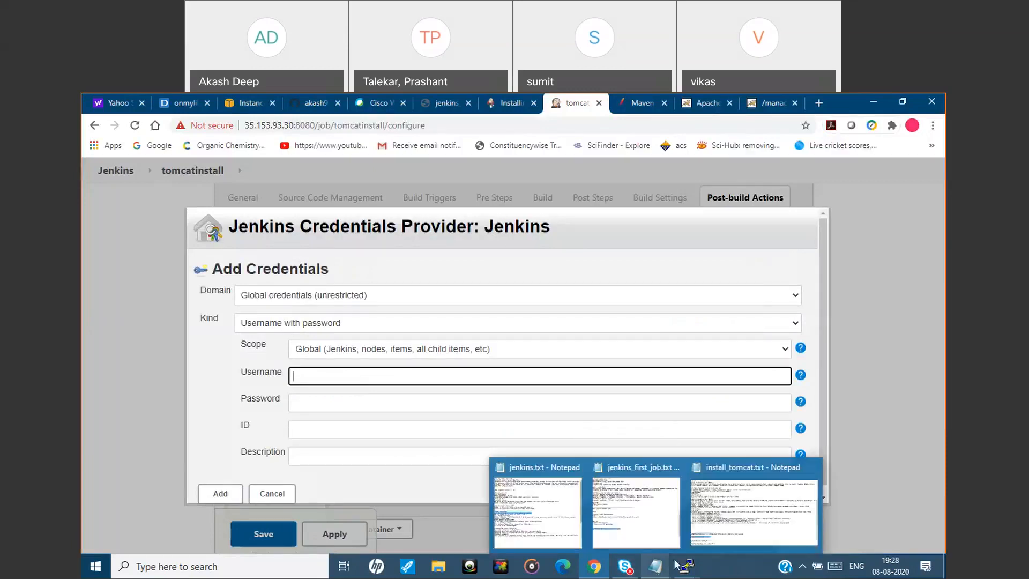
{"action": "left_click", "coordinate": [756, 519]}
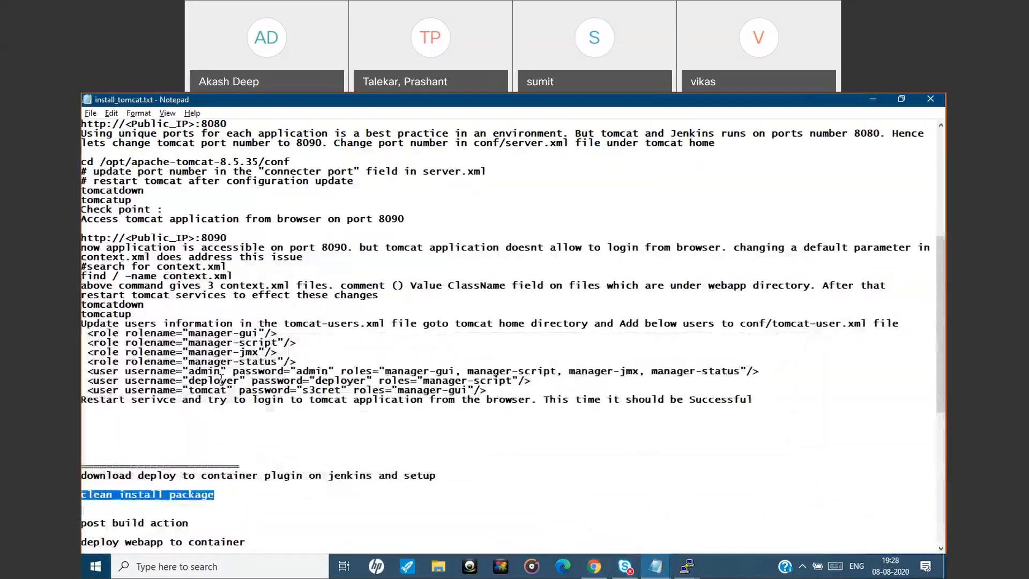
{"action": "left_click_drag", "start_coordinate": [239, 381], "coordinate": [190, 381]}
{"action": "key", "text": "ctrl+c"}
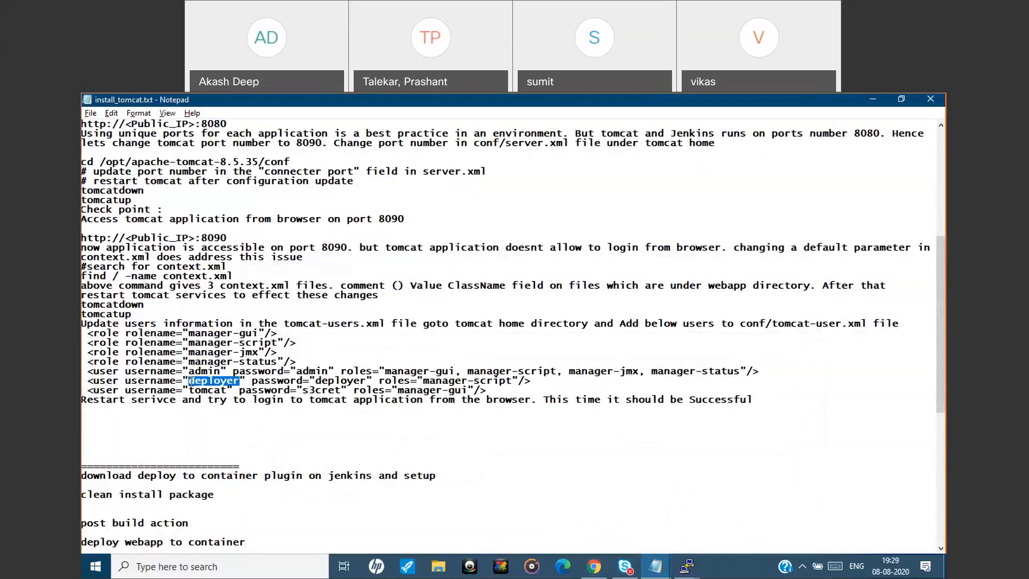
{"action": "left_click", "coordinate": [876, 100]}
{"action": "key", "text": "ctrl+v"}
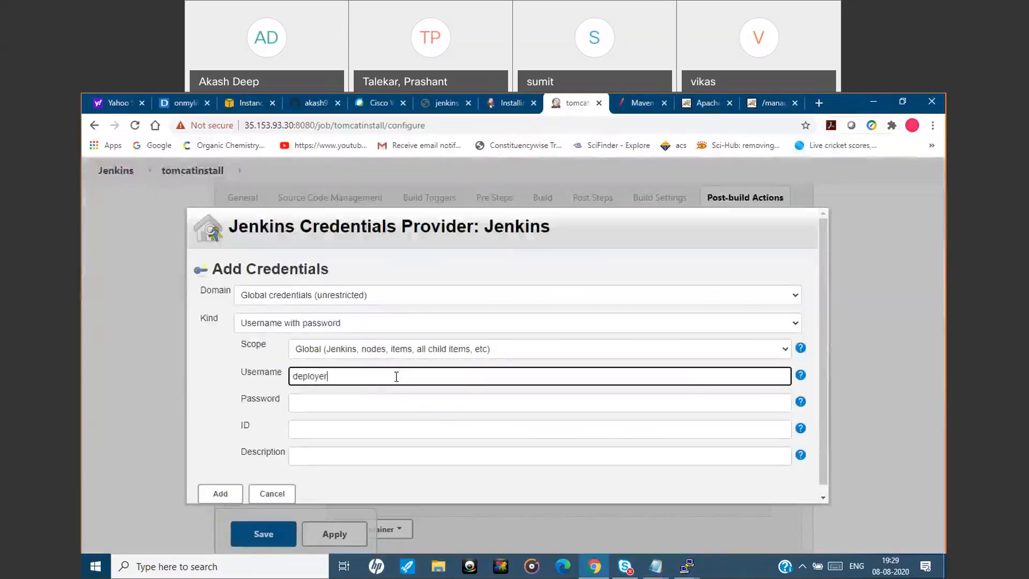
{"action": "left_click", "coordinate": [369, 407]}
{"action": "type", "text": "•••••••"}
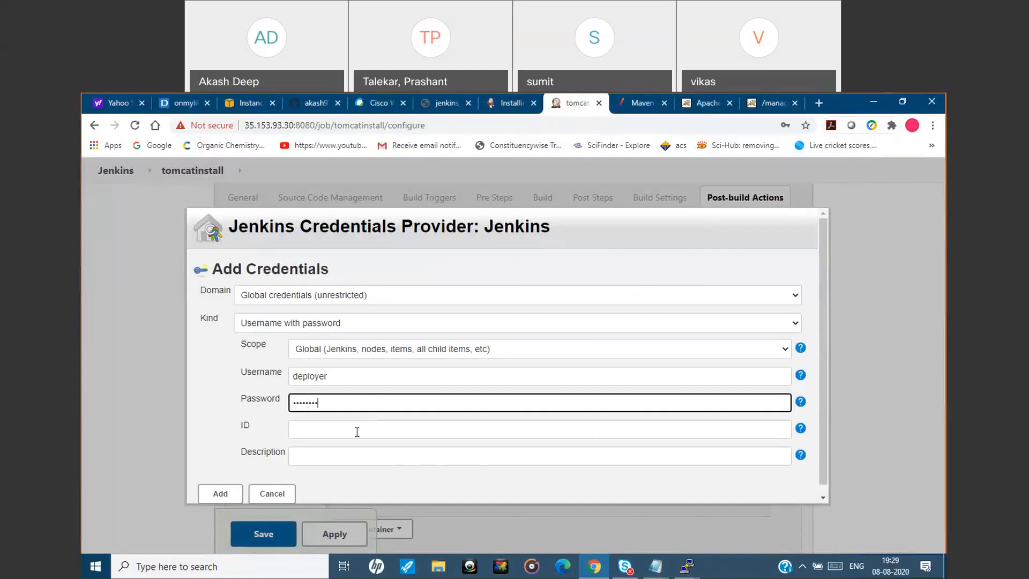
Give the credential the ID deployer_user and the description "deploy webapp to tomcat", and add it to Jenkins.
{"action": "left_click", "coordinate": [357, 431]}
{"action": "left_click", "coordinate": [343, 458]}
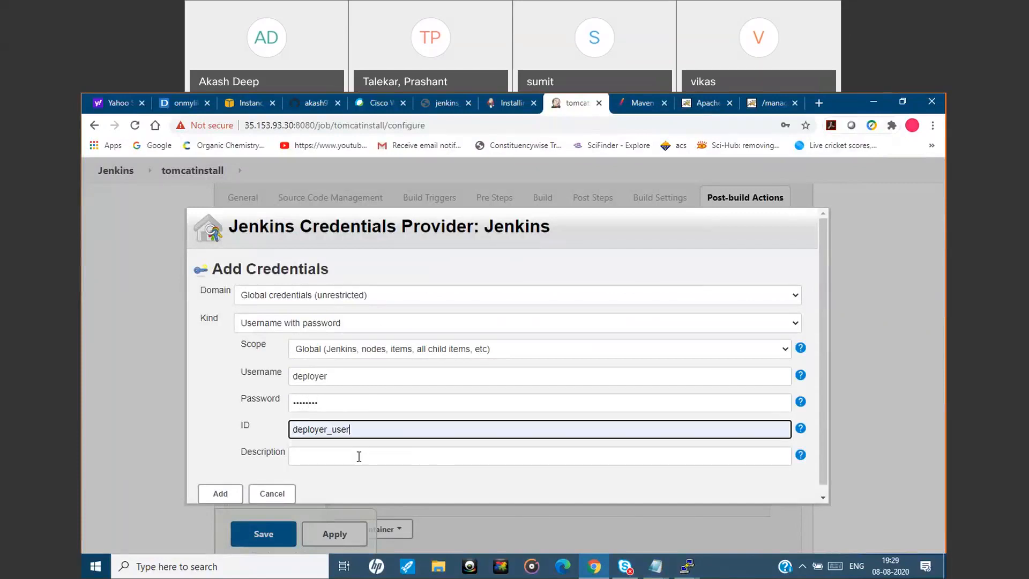
{"action": "scroll", "coordinate": [822, 353], "scroll_direction": "down", "scroll_amount": 1}
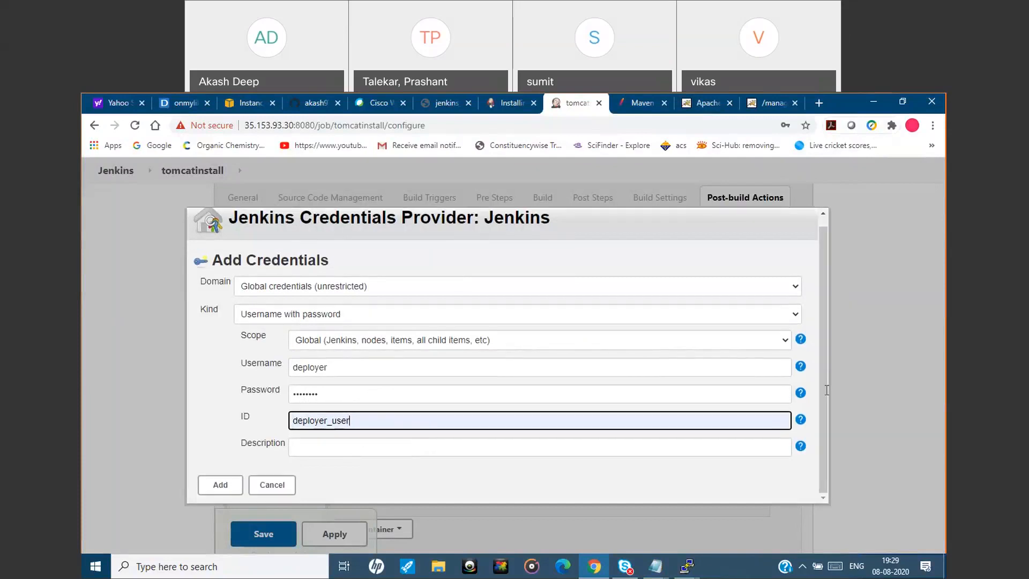
{"action": "left_click", "coordinate": [520, 452]}
{"action": "left_click", "coordinate": [370, 474]}
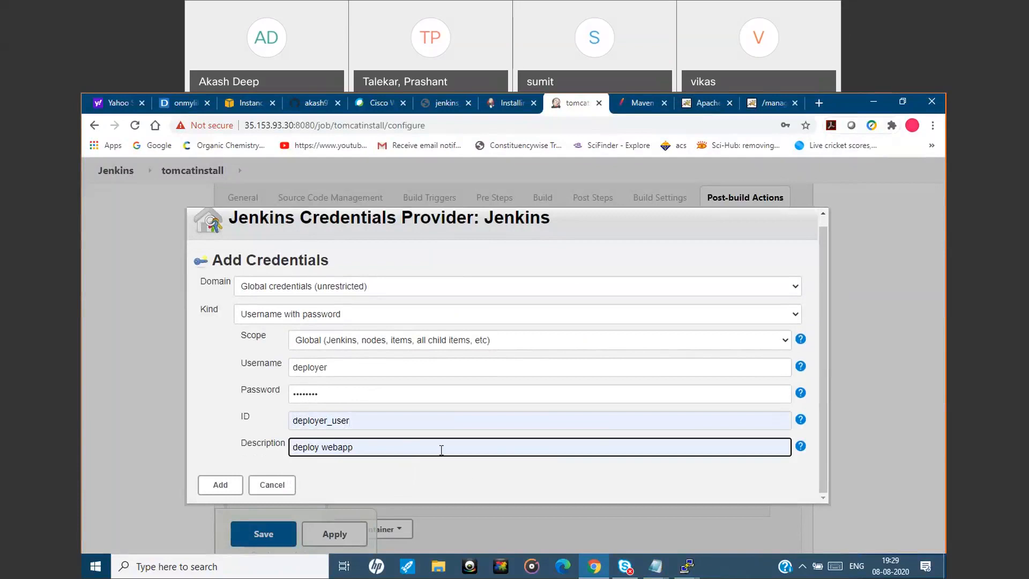
{"action": "type", "text": "to tomcat"}
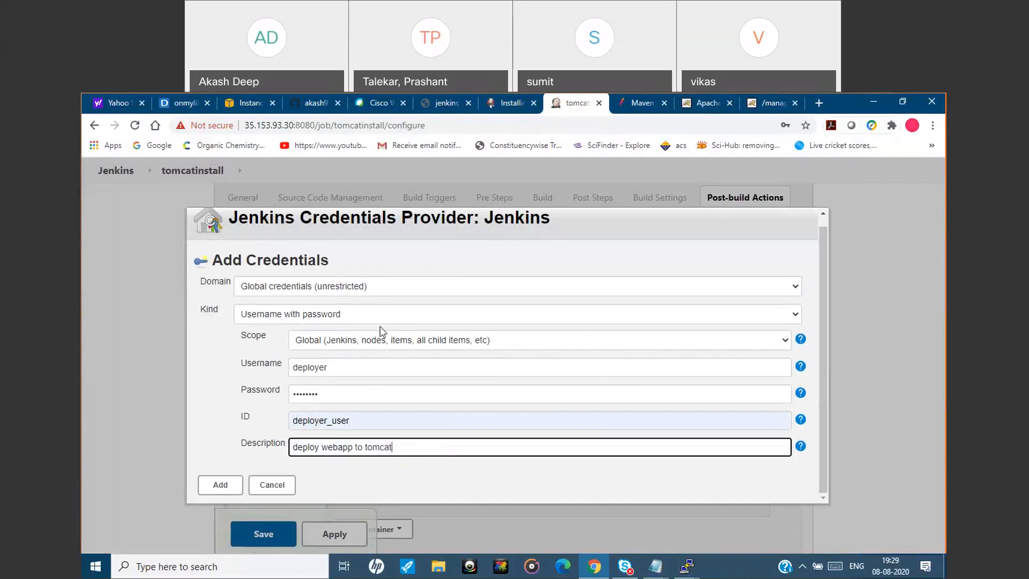
{"action": "left_click", "coordinate": [219, 484]}
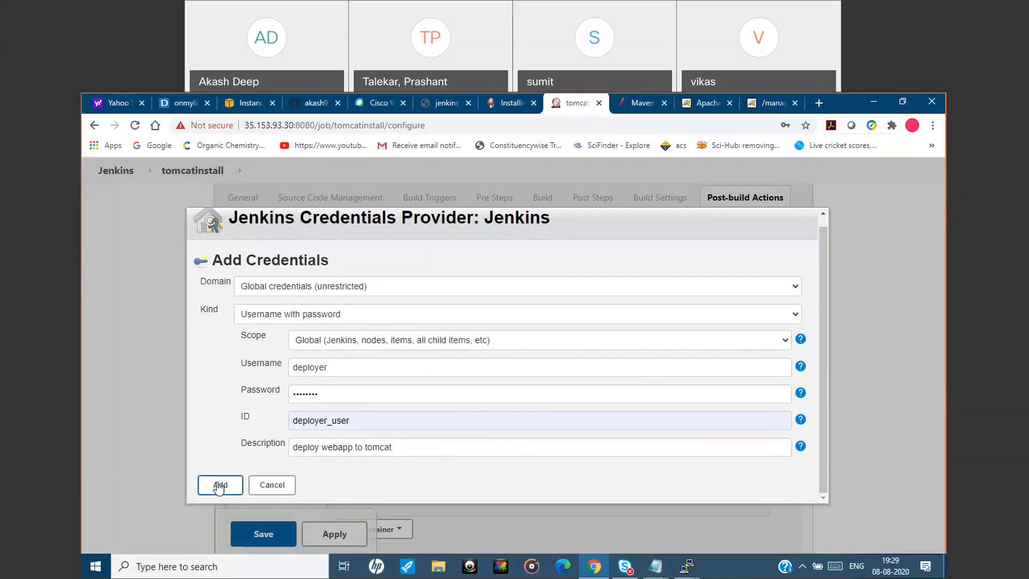
{"action": "left_click", "coordinate": [454, 443]}
{"action": "left_click", "coordinate": [456, 464]}
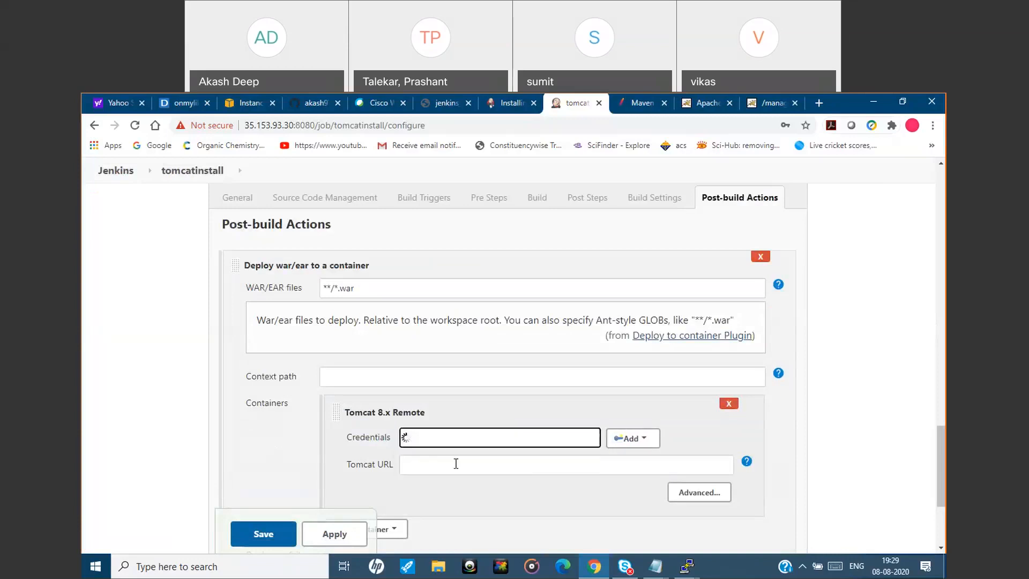
{"action": "left_click", "coordinate": [443, 467]}
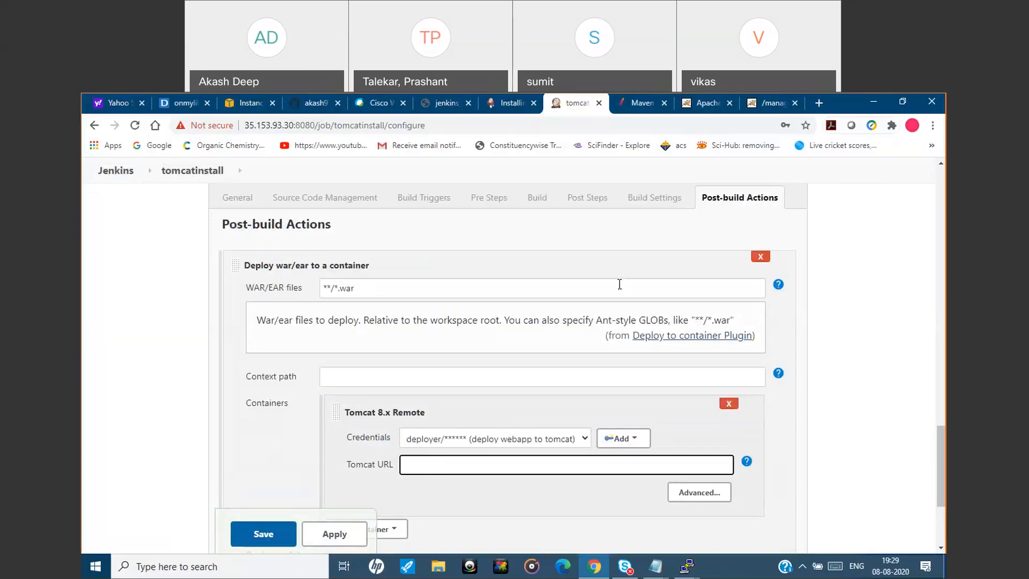
{"action": "left_click", "coordinate": [772, 103]}
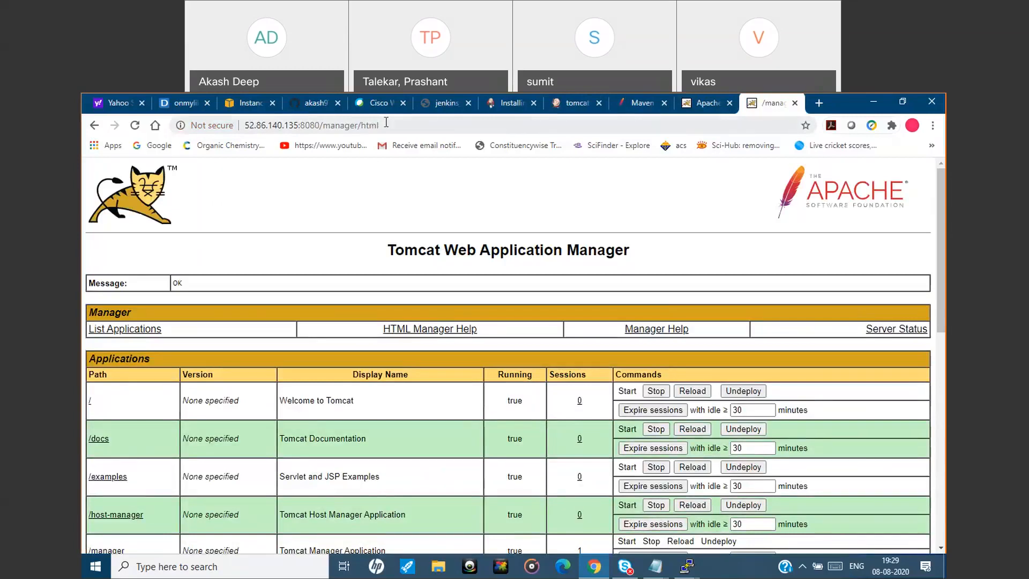
{"action": "left_click", "coordinate": [415, 124]}
{"action": "left_click", "coordinate": [415, 124]}
{"action": "left_click_drag", "start_coordinate": [415, 125], "coordinate": [198, 143]}
{"action": "key", "text": "ctrl+c"}
{"action": "key", "text": "BackSpace"}
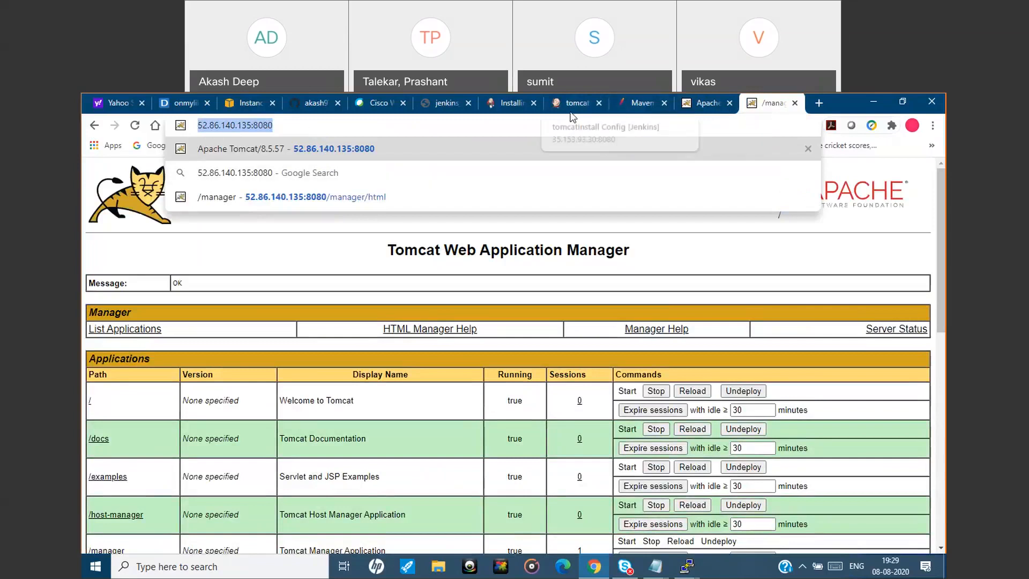
{"action": "left_click", "coordinate": [571, 107]}
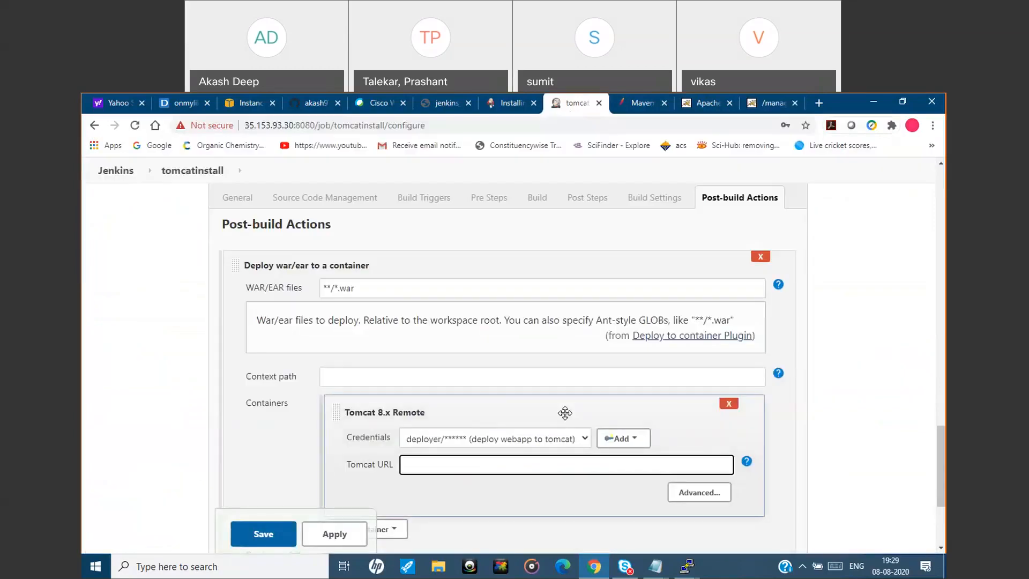
{"action": "key", "text": "ctrl+v"}
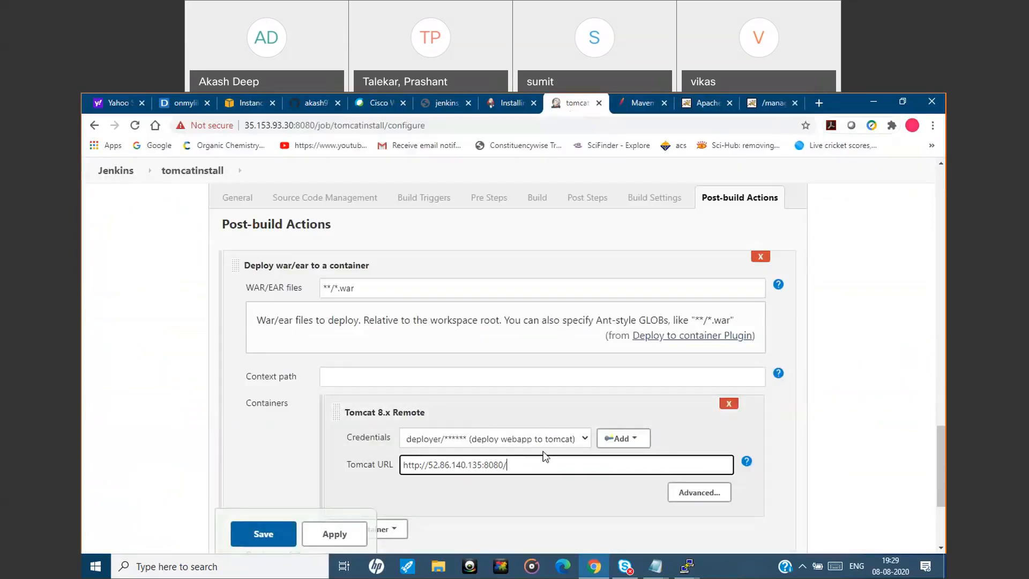
Apply and save the tomcatinstall job configuration.
{"action": "left_click_drag", "start_coordinate": [938, 448], "coordinate": [940, 478]}
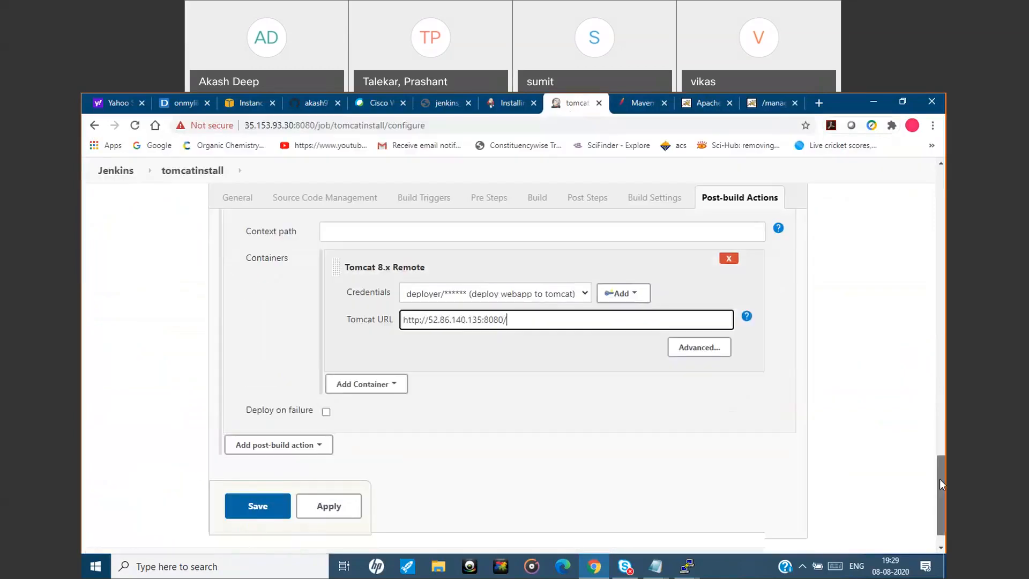
{"action": "left_click", "coordinate": [333, 506]}
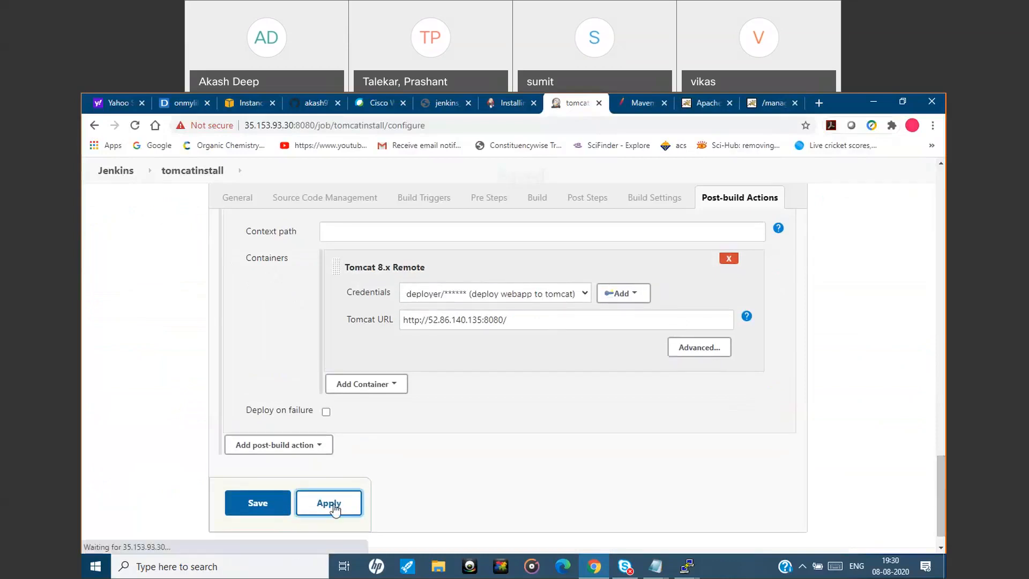
{"action": "left_click", "coordinate": [257, 506]}
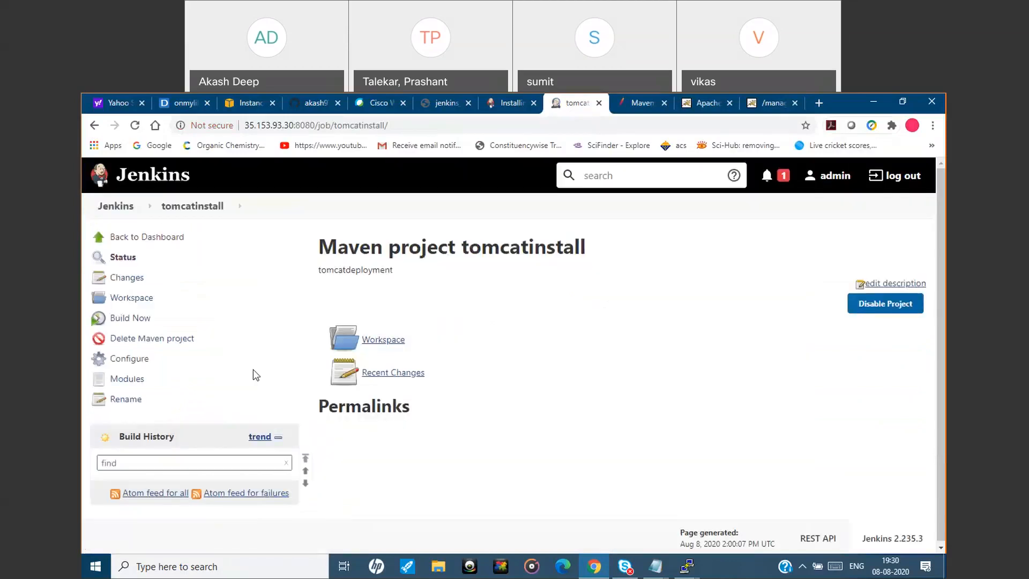
Build the tomcatinstall job and examine the console output of build #1 for the Maven build and WAR deployment.
{"action": "left_click", "coordinate": [138, 319]}
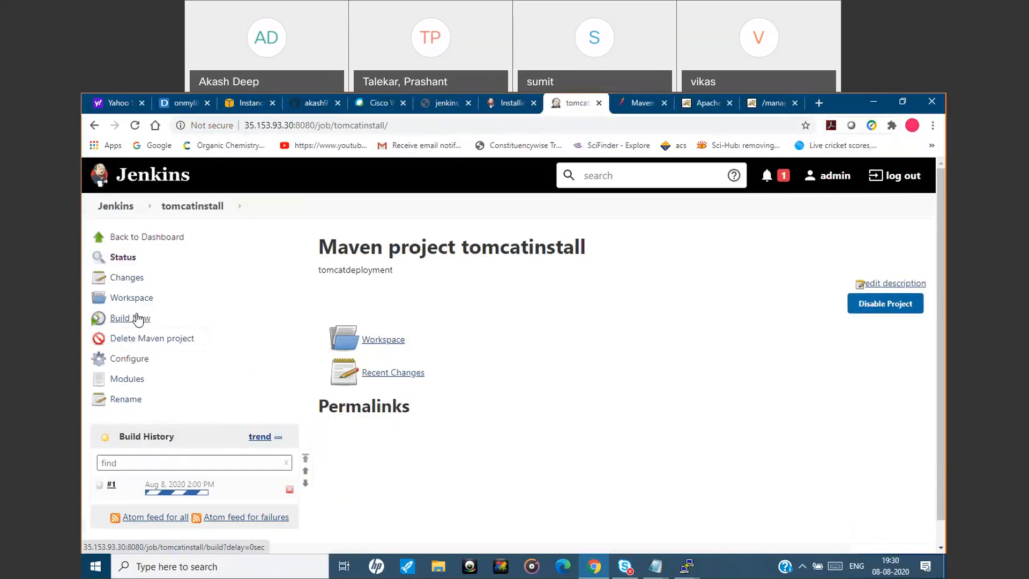
{"action": "left_click", "coordinate": [112, 487]}
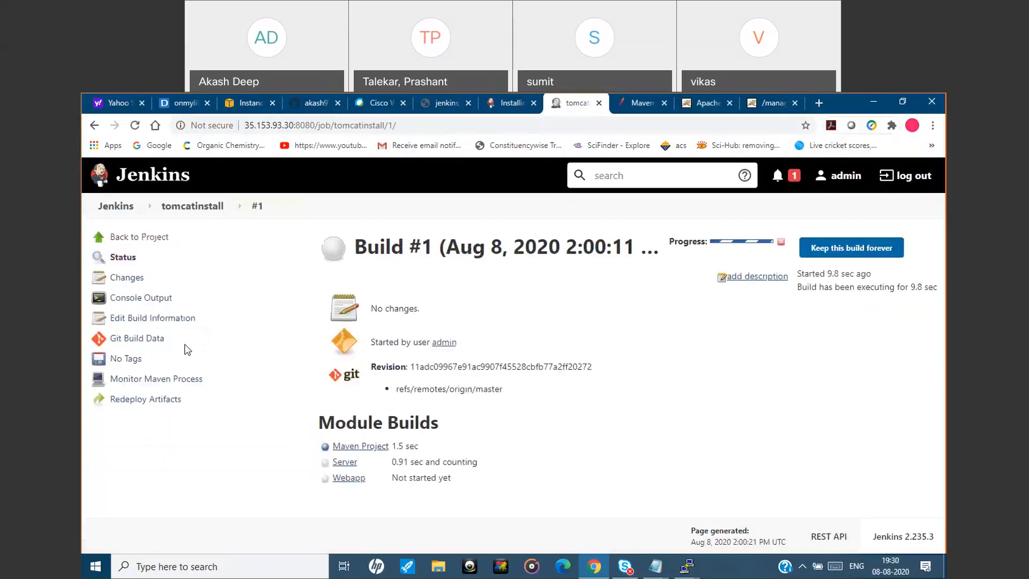
{"action": "left_click", "coordinate": [141, 298]}
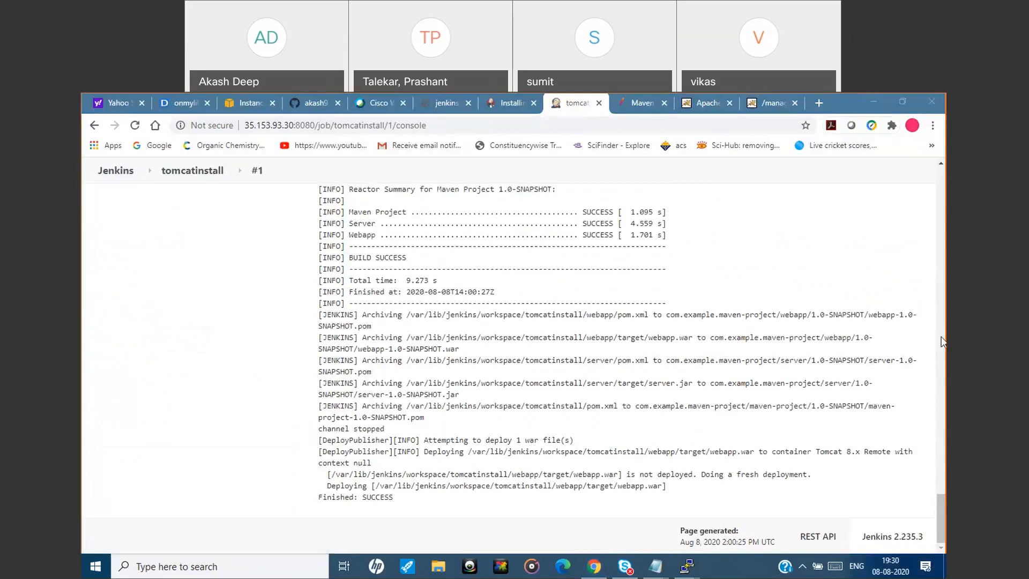
{"action": "left_click", "coordinate": [942, 339]}
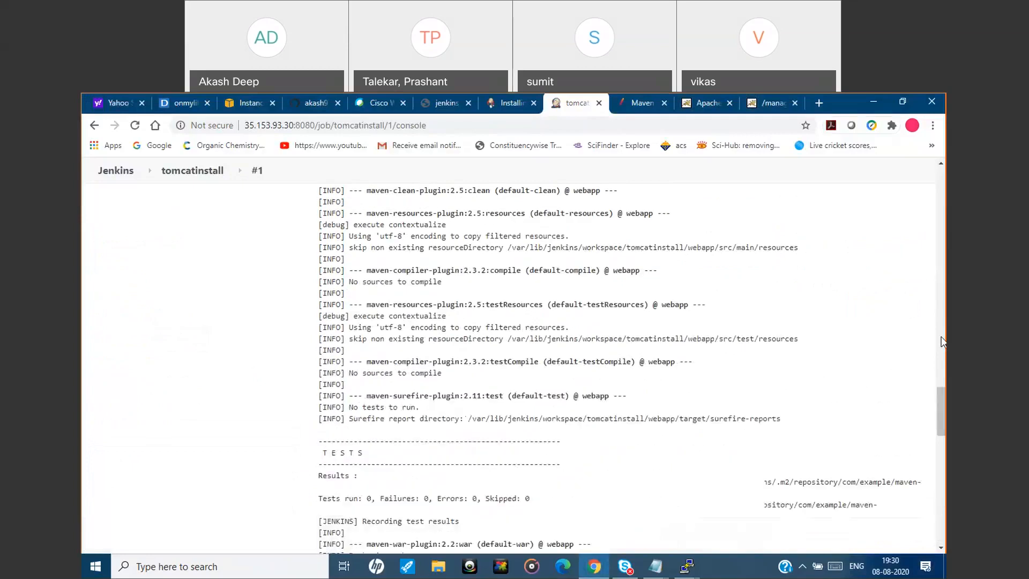
Open the deployed web application on the Tomcat server at 52.86.140.135:8080/webapp.
{"action": "left_click", "coordinate": [764, 102]}
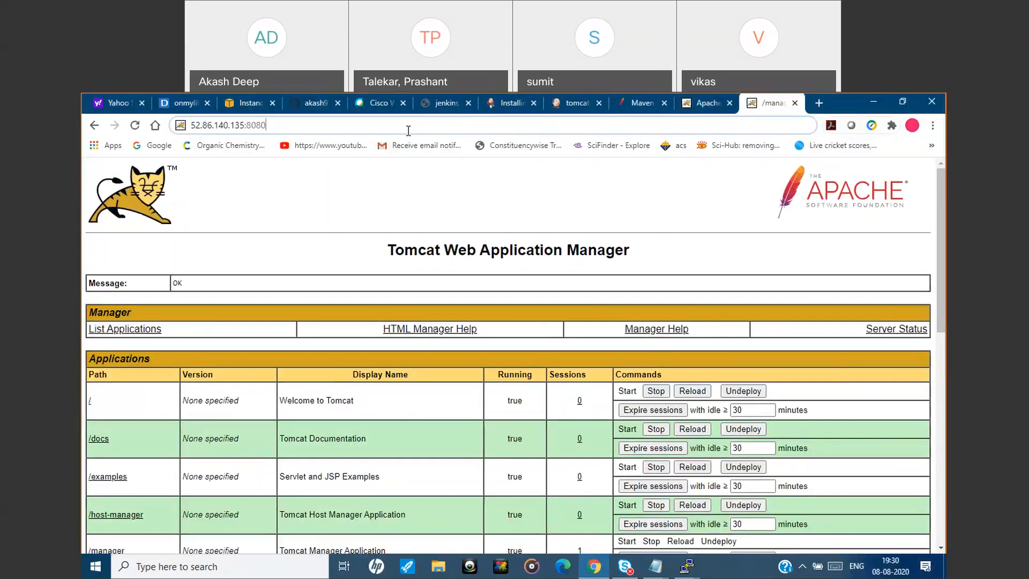
{"action": "type", "text": "/we"}
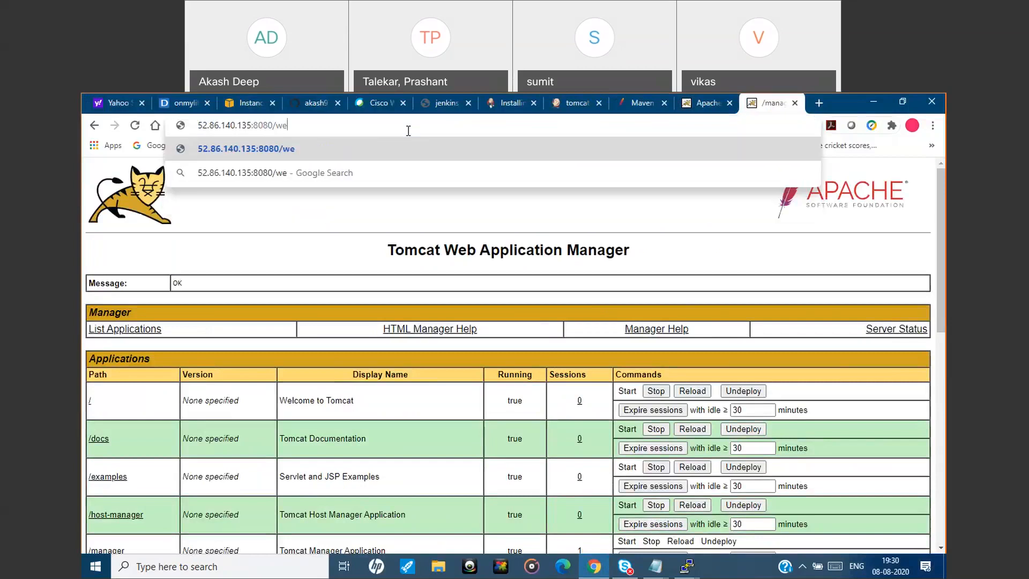
{"action": "type", "text": "baa"}
{"action": "key", "text": "BackSpace"}
{"action": "type", "text": "pp"}
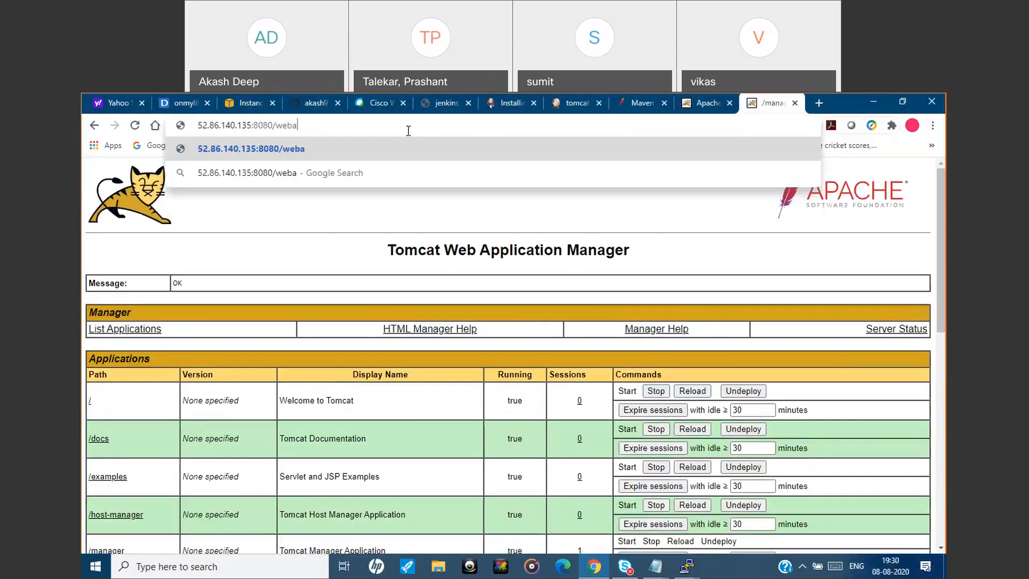
{"action": "key", "text": "Return"}
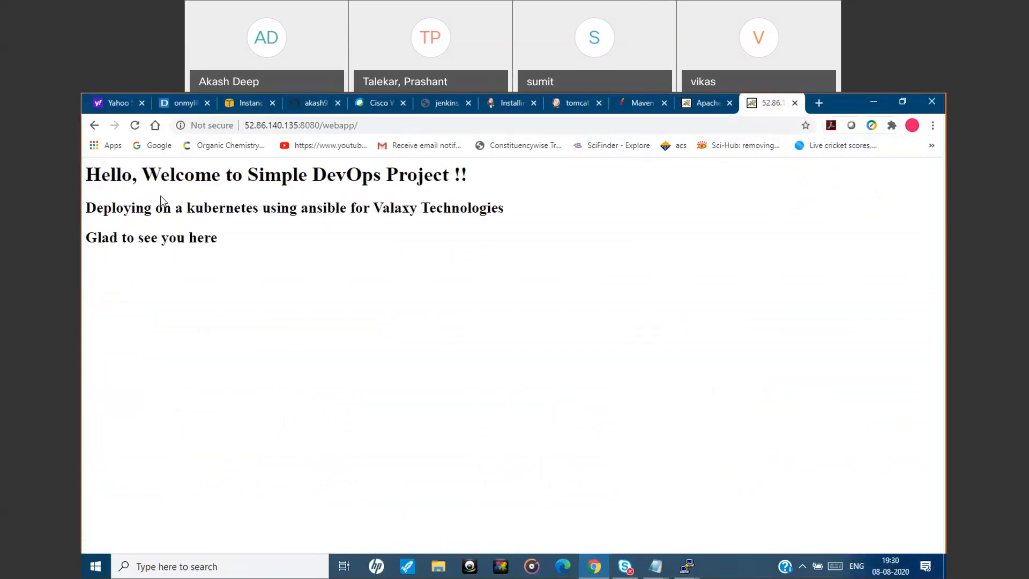
Open webapp/src/main/webapp/index.jsp in the hello-world-dev GitHub repository and compare its source with the deployed webapp page.
{"action": "left_click", "coordinate": [702, 101]}
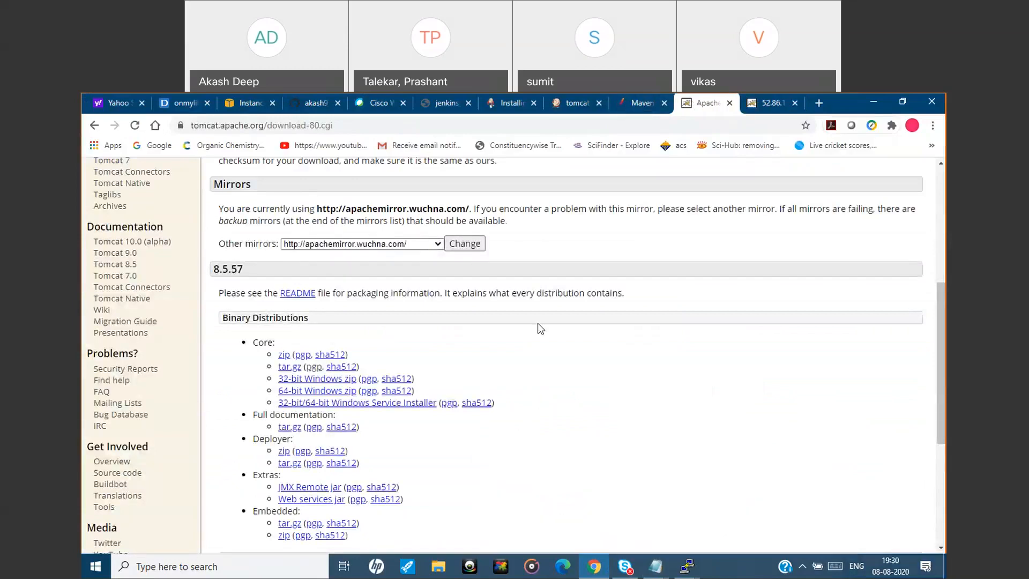
{"action": "left_click", "coordinate": [319, 104]}
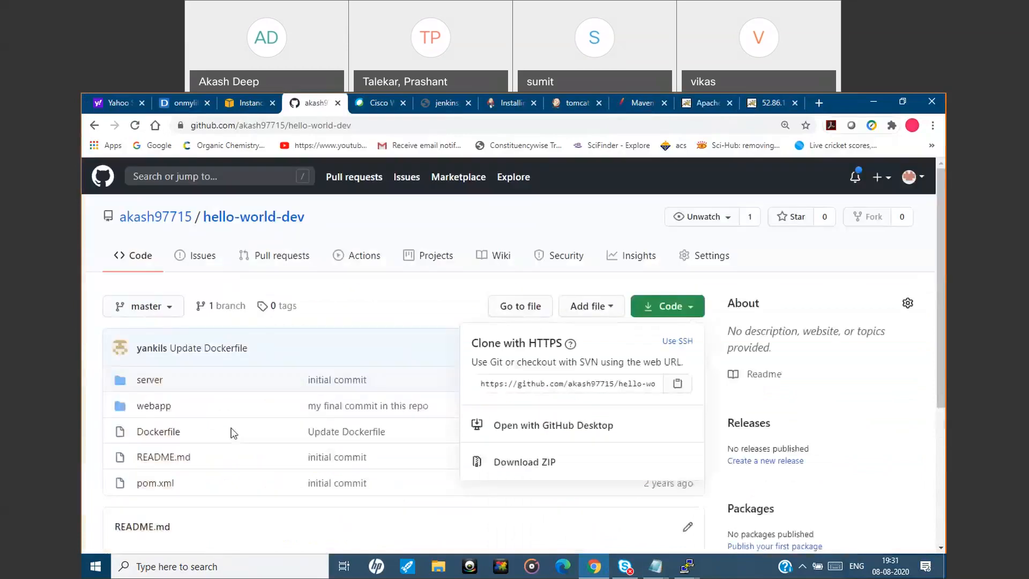
{"action": "left_click", "coordinate": [152, 409]}
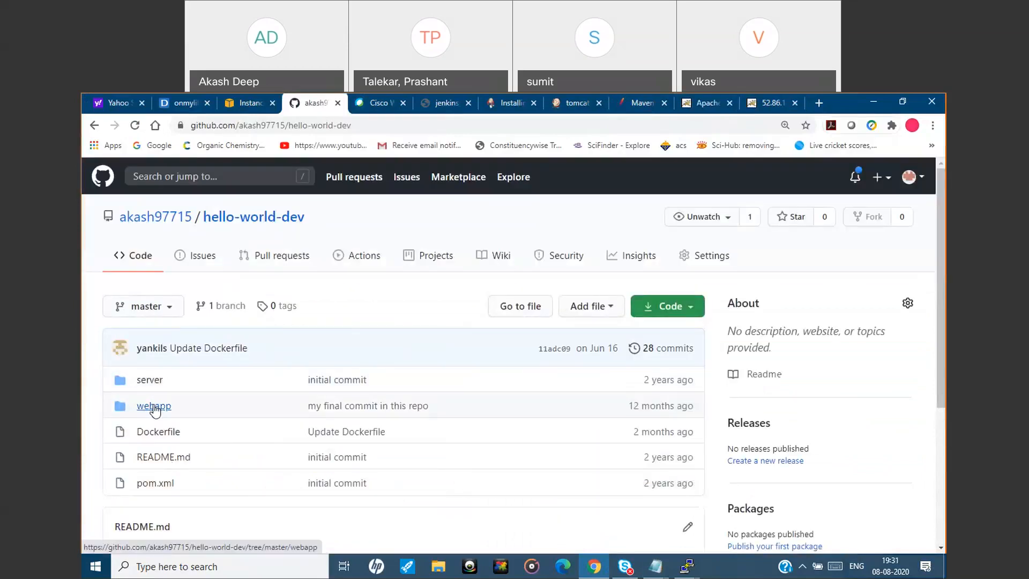
{"action": "left_click", "coordinate": [155, 409]}
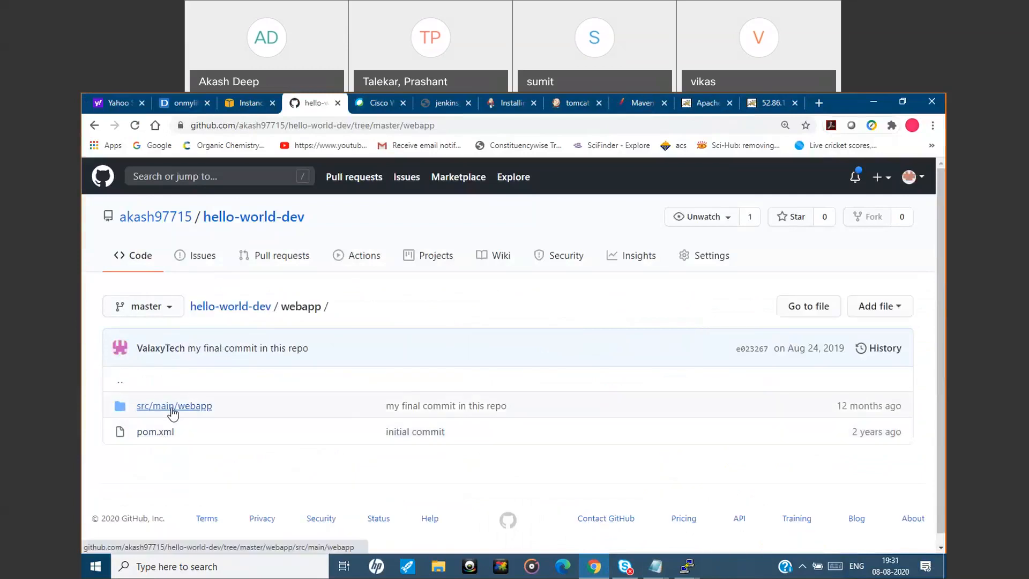
{"action": "left_click", "coordinate": [173, 409]}
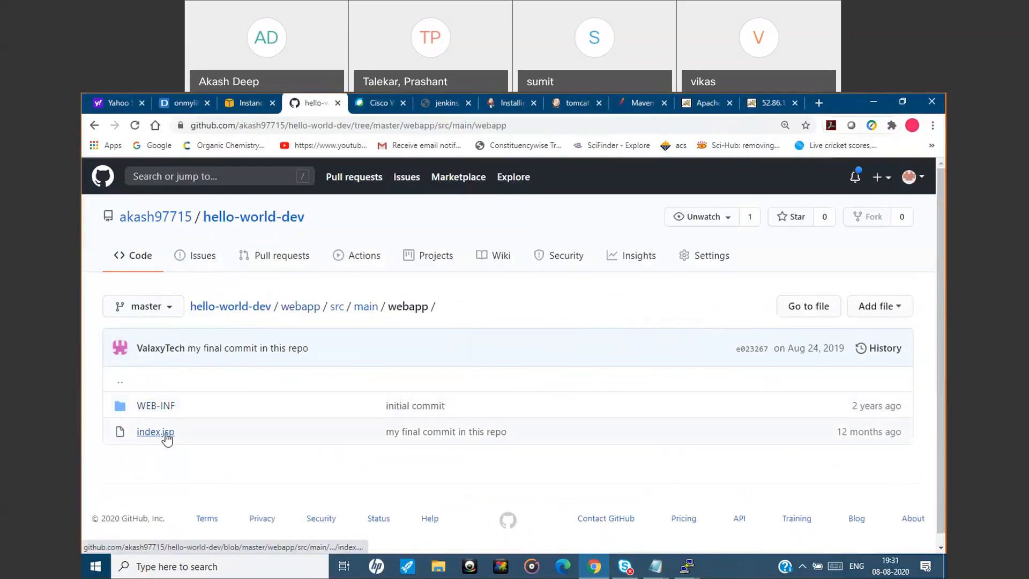
{"action": "left_click", "coordinate": [166, 433]}
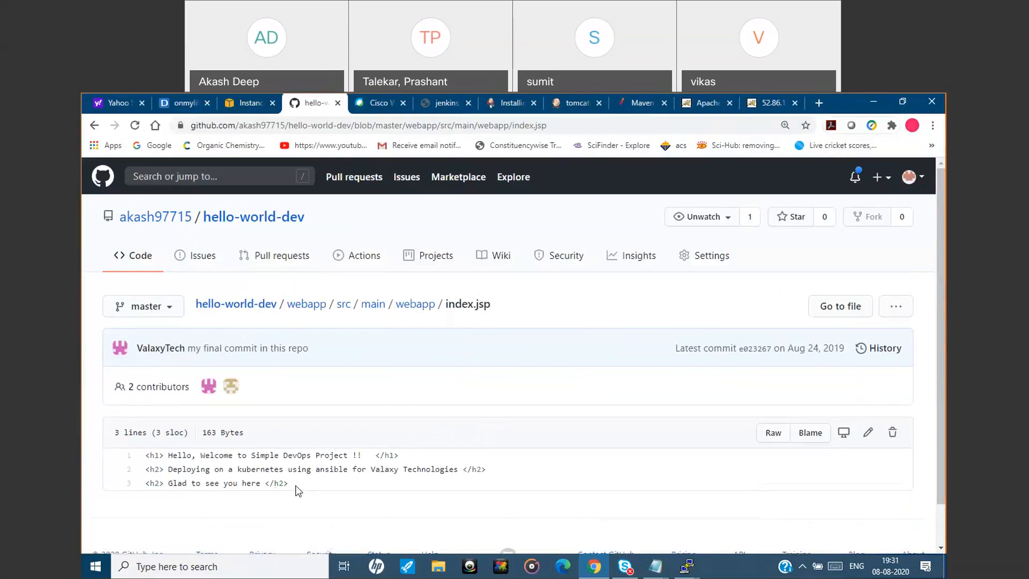
{"action": "left_click_drag", "start_coordinate": [298, 491], "coordinate": [157, 462]}
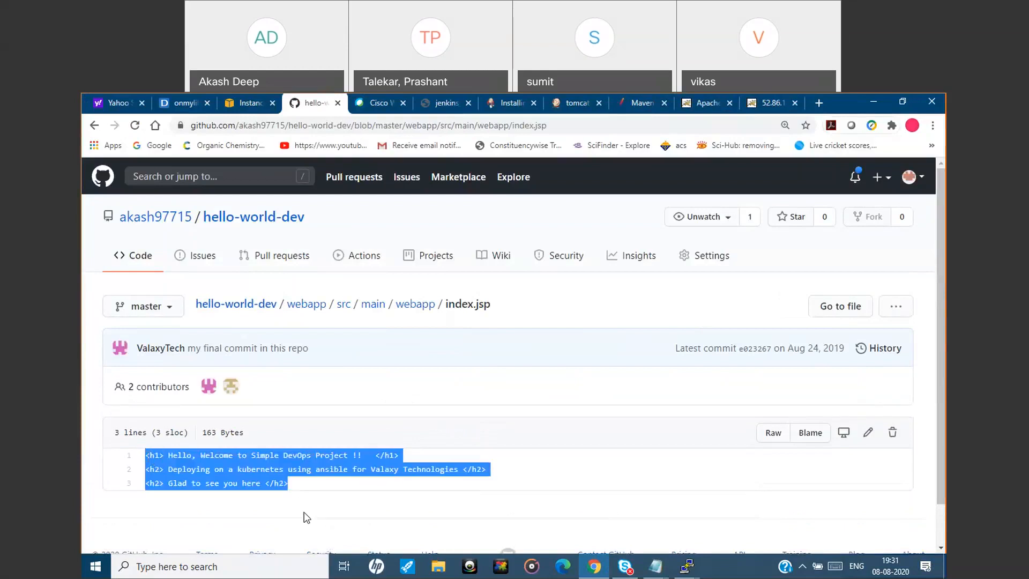
{"action": "left_click", "coordinate": [772, 102]}
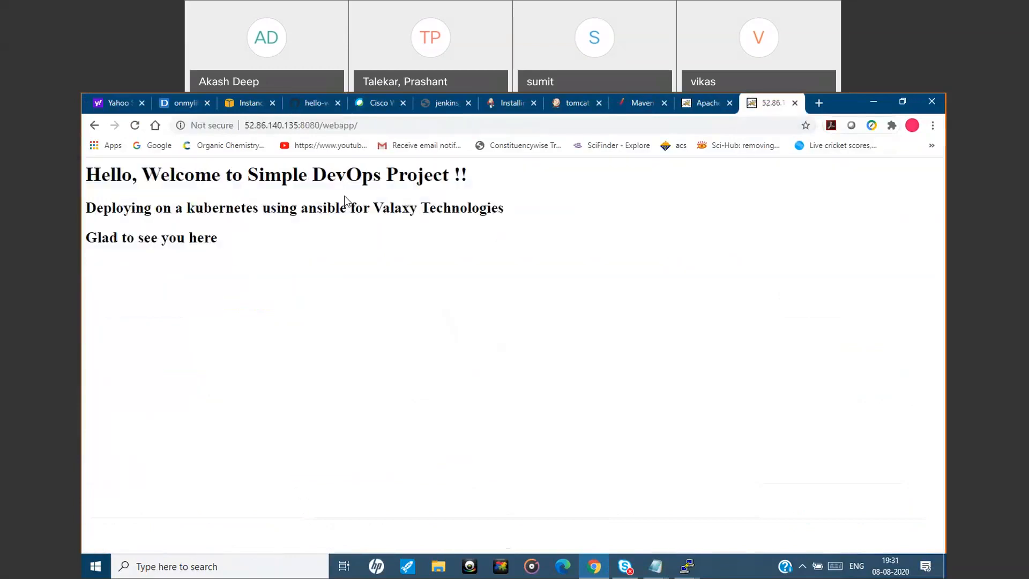
Review the beginning of tomcatinstall build #1's console output, covering the Git clone and checkout.
{"action": "left_click", "coordinate": [702, 104]}
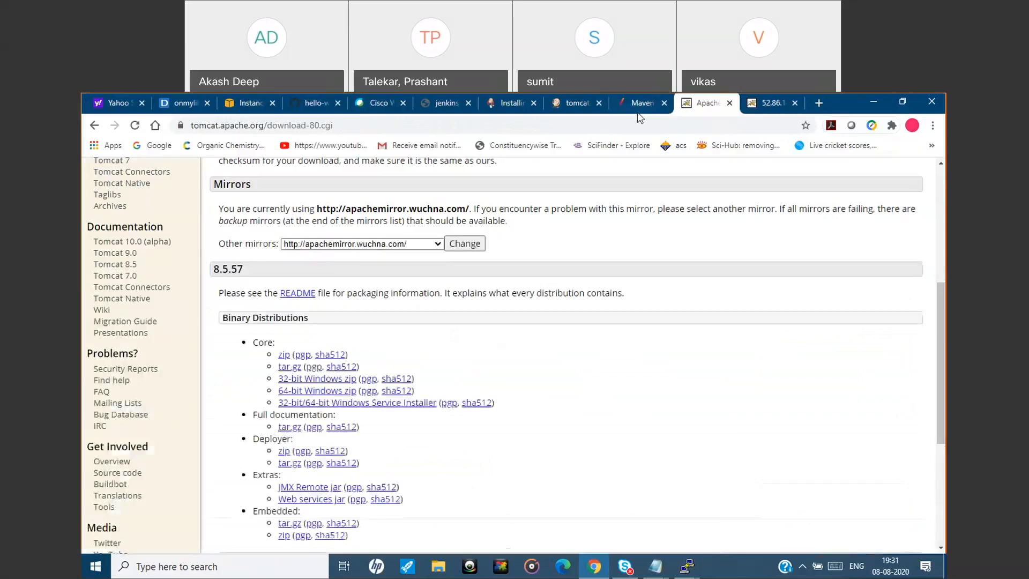
{"action": "left_click", "coordinate": [564, 110]}
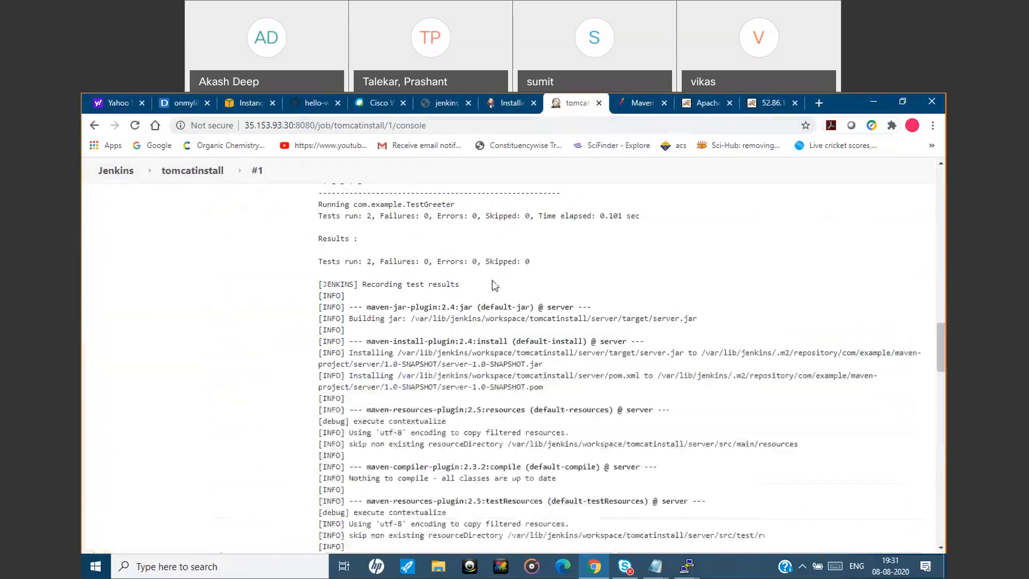
{"action": "left_click_drag", "start_coordinate": [937, 364], "coordinate": [941, 218]}
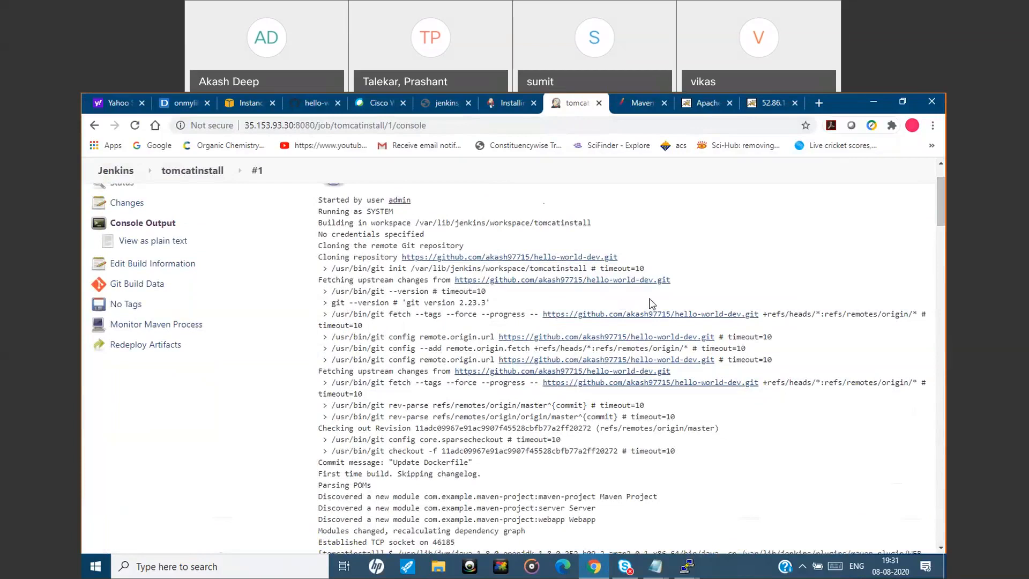
{"action": "mouse_move", "coordinate": [942, 217]}
{"action": "left_mouse_down"}
{"action": "mouse_move", "coordinate": [944, 300]}
{"action": "mouse_move", "coordinate": [944, 211]}
{"action": "left_mouse_up"}
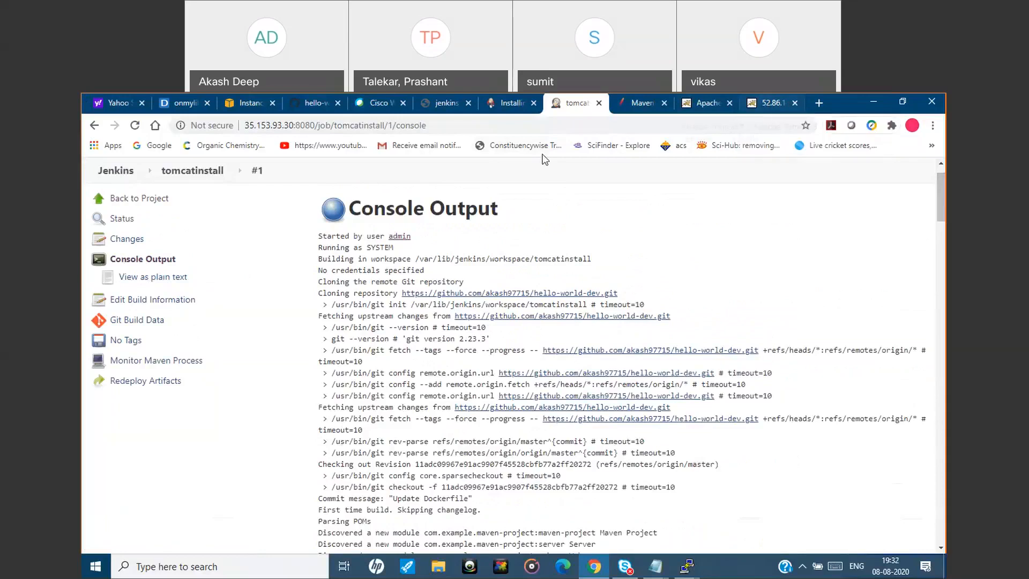
{"action": "left_click", "coordinate": [120, 175]}
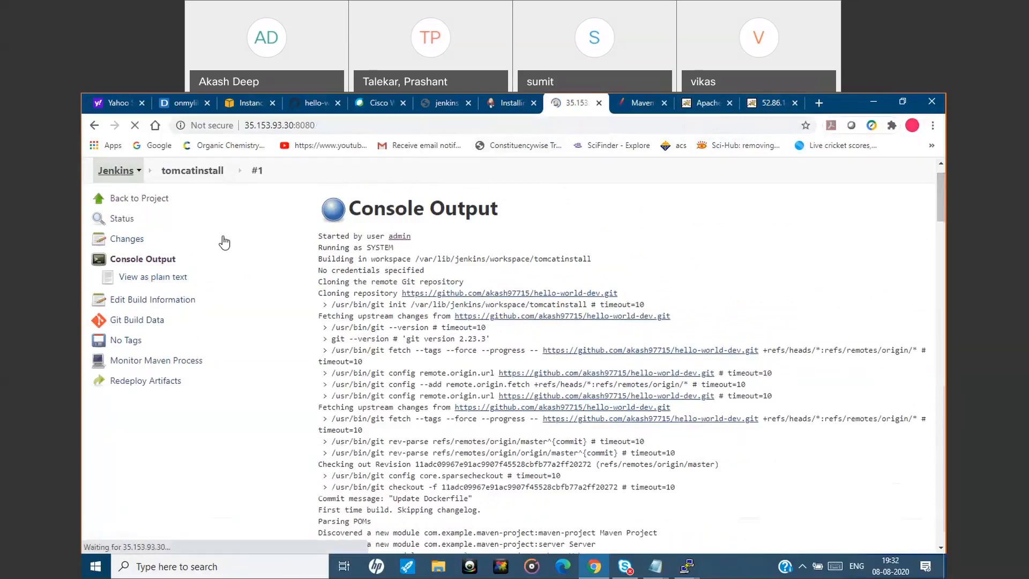
{"action": "mouse_move", "coordinate": [375, 311]}
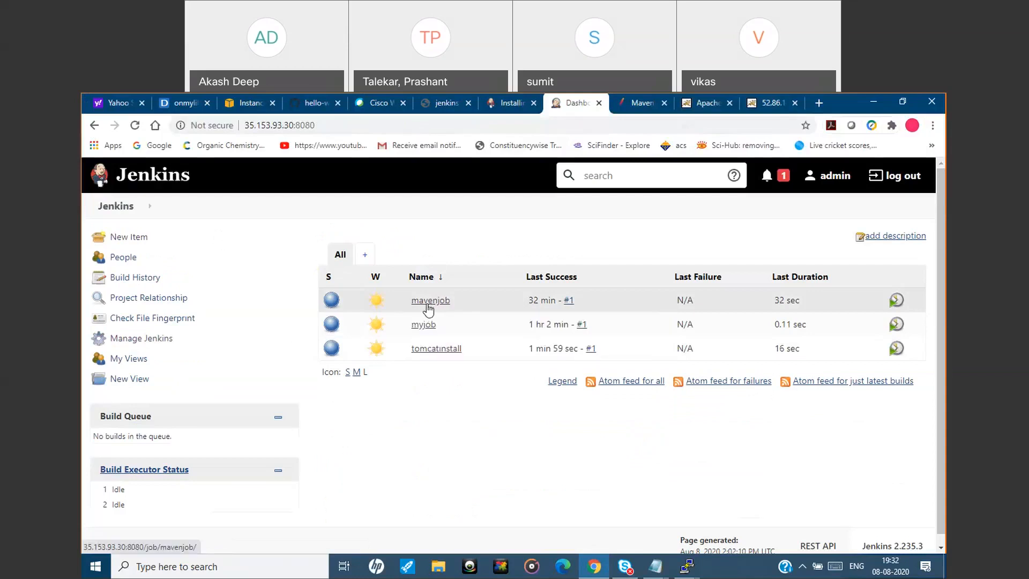
{"action": "mouse_move", "coordinate": [407, 309]}
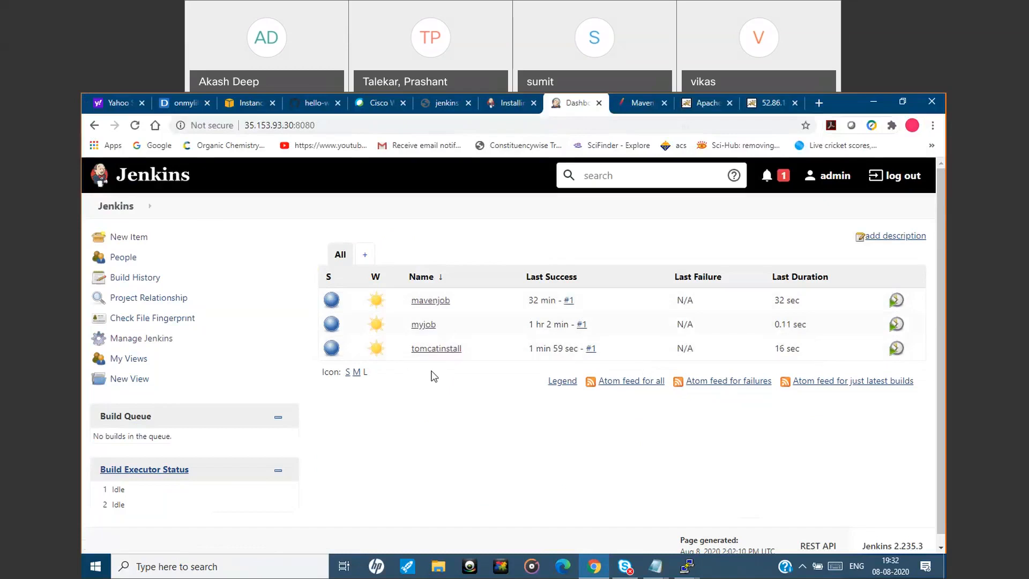
{"action": "left_click", "coordinate": [134, 344]}
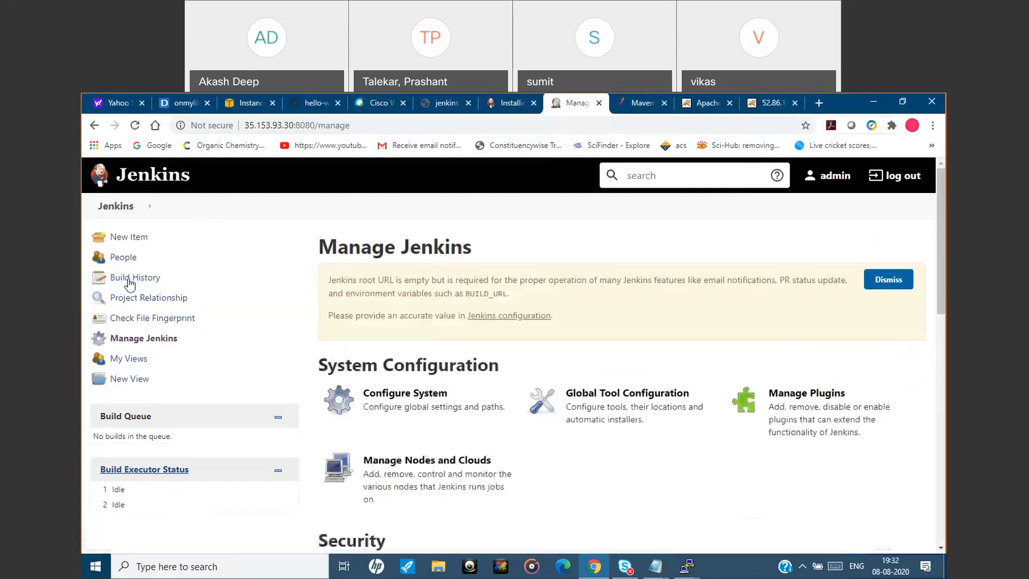
{"action": "left_click", "coordinate": [128, 242]}
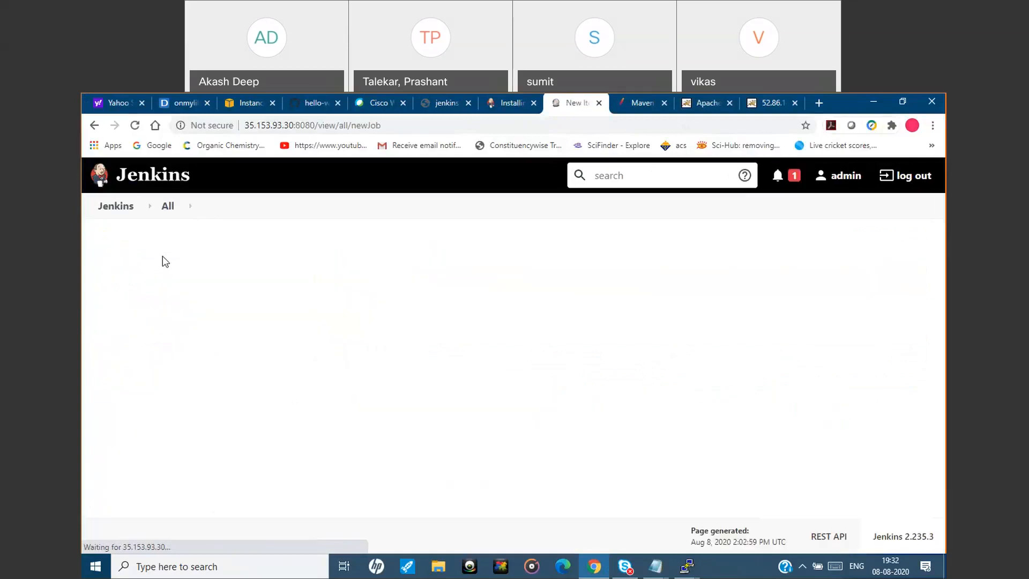
Return to the Jenkins dashboard and open the configuration of the tomcatinstall job.
{"action": "left_click", "coordinate": [115, 208]}
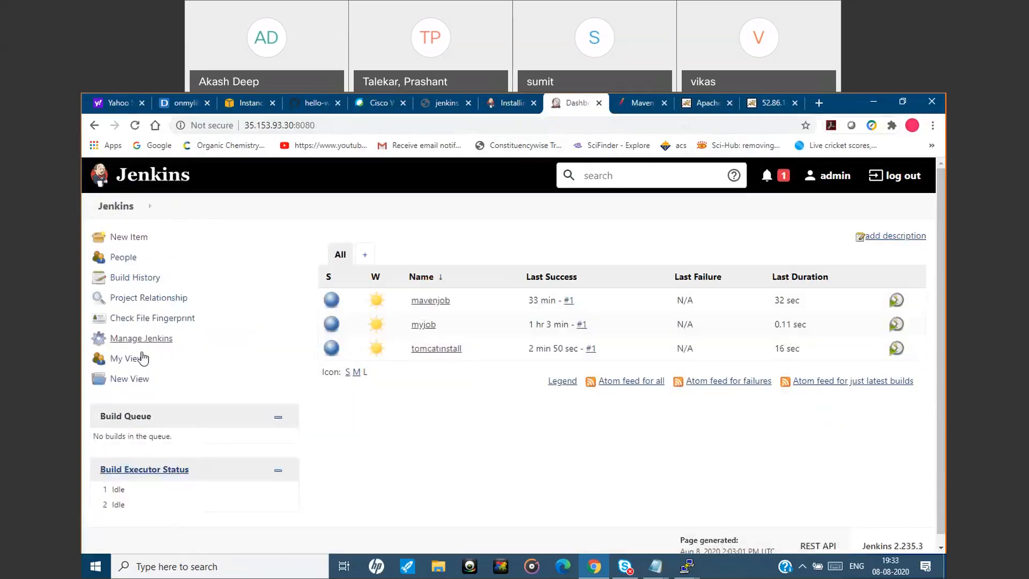
{"action": "mouse_move", "coordinate": [384, 315]}
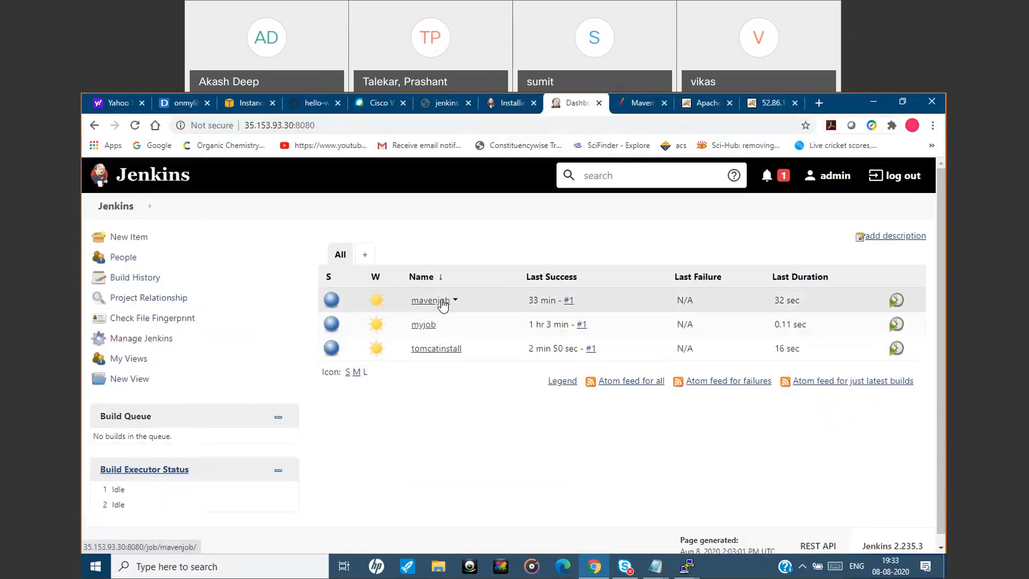
{"action": "left_click", "coordinate": [446, 349]}
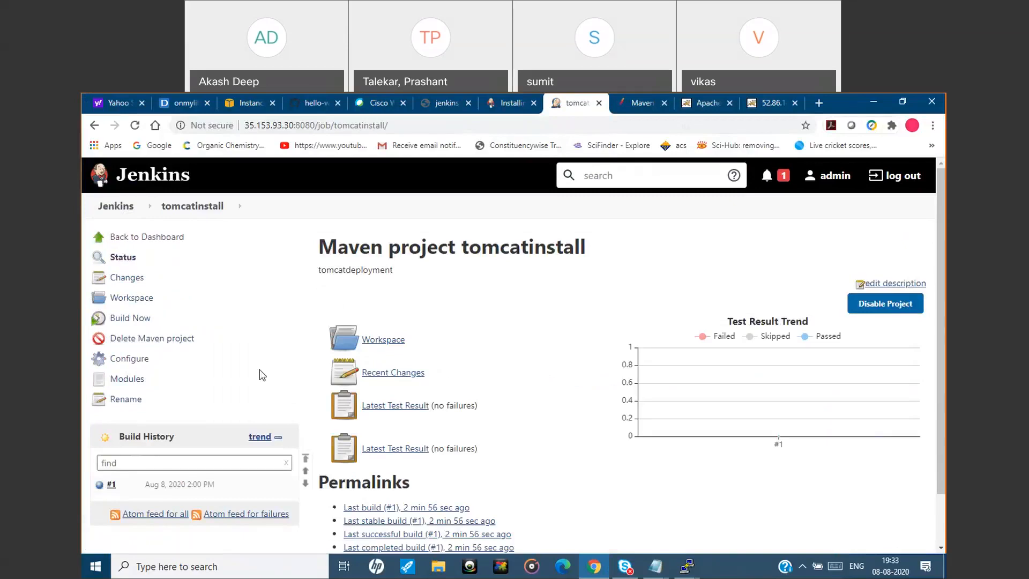
{"action": "left_click", "coordinate": [123, 368]}
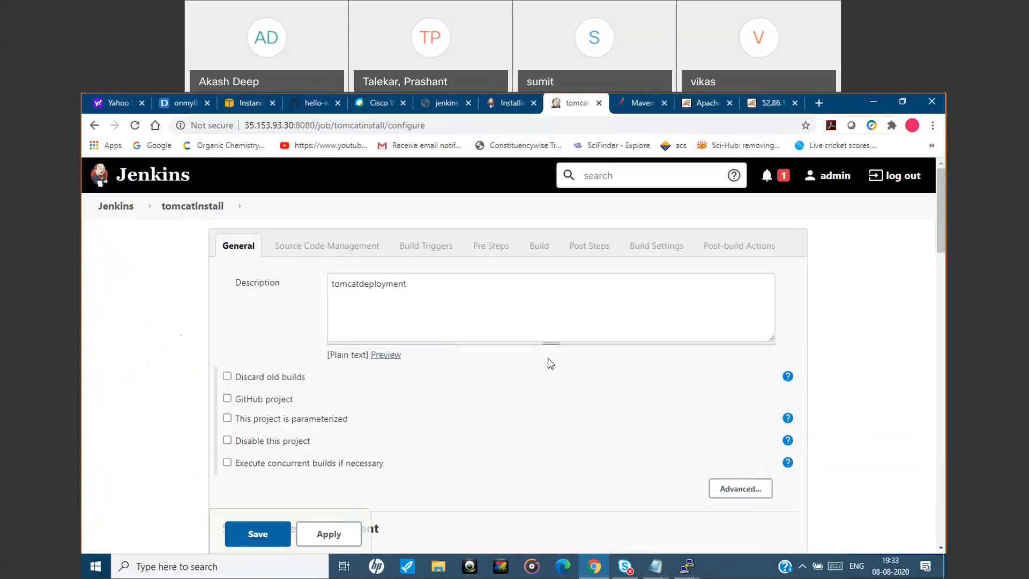
Enable the Poll SCM build trigger with the schedule * * * * * and save the job configuration.
{"action": "scroll", "coordinate": [945, 250], "scroll_direction": "down", "scroll_amount": 5}
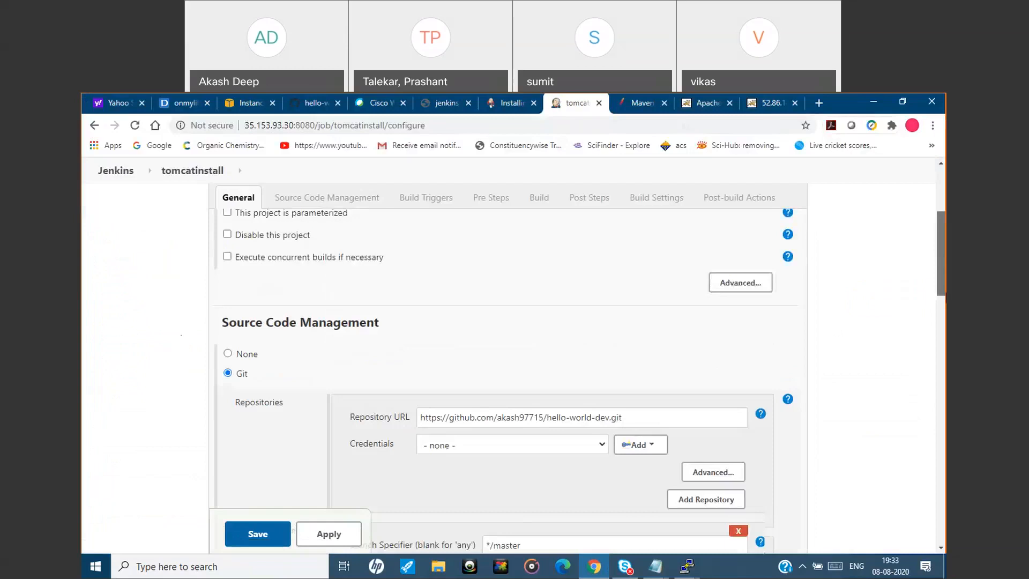
{"action": "scroll", "coordinate": [945, 300], "scroll_direction": "down", "scroll_amount": 2}
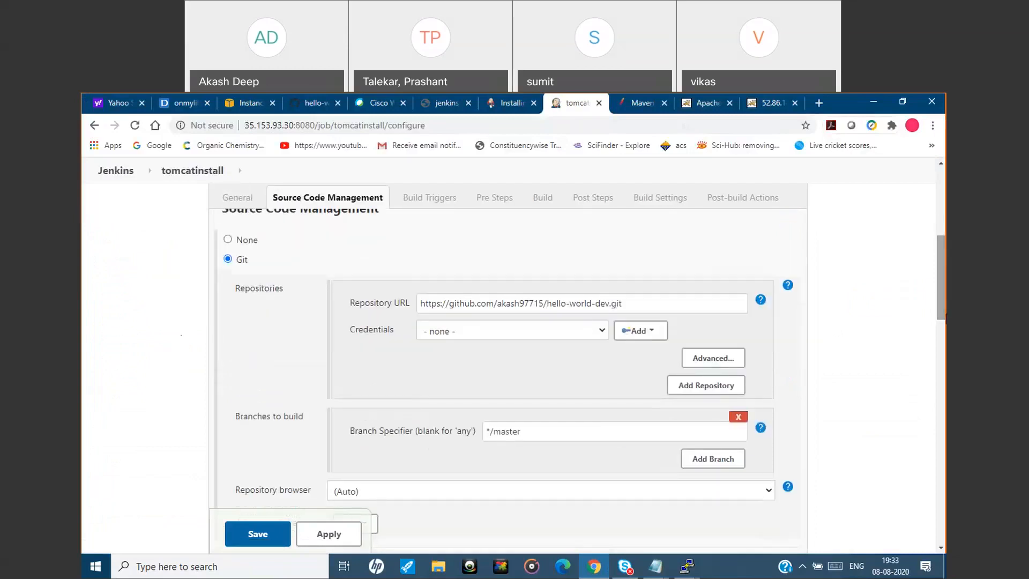
{"action": "scroll", "coordinate": [945, 353], "scroll_direction": "down", "scroll_amount": 3}
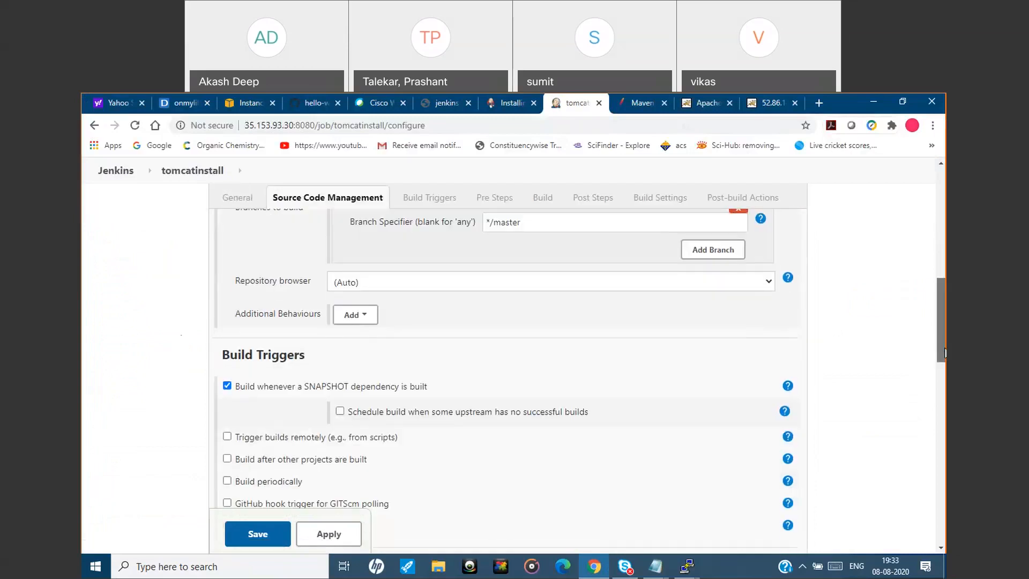
{"action": "scroll", "coordinate": [945, 352], "scroll_direction": "down", "scroll_amount": 2}
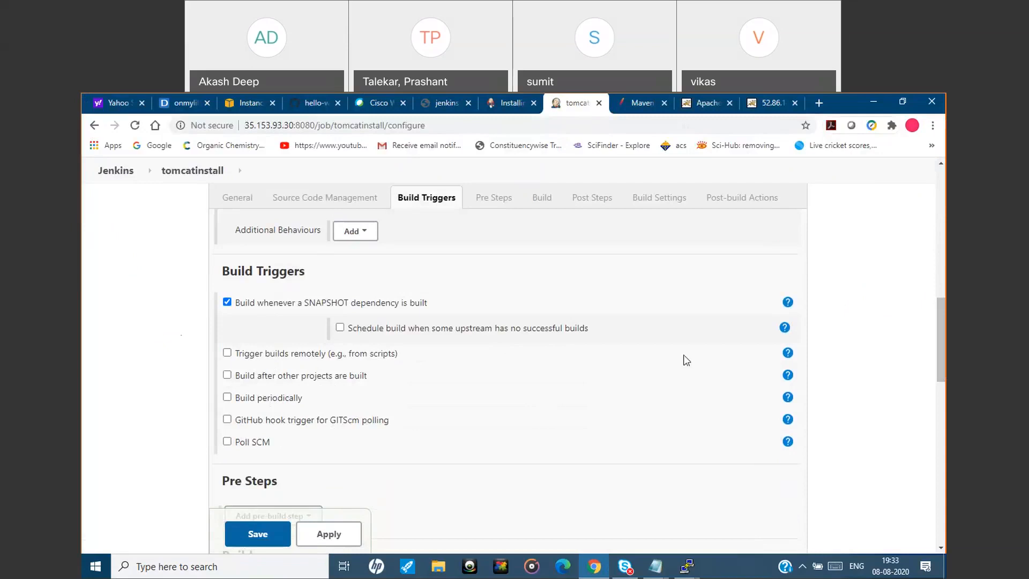
{"action": "scroll", "coordinate": [619, 351], "scroll_direction": "down", "scroll_amount": 2}
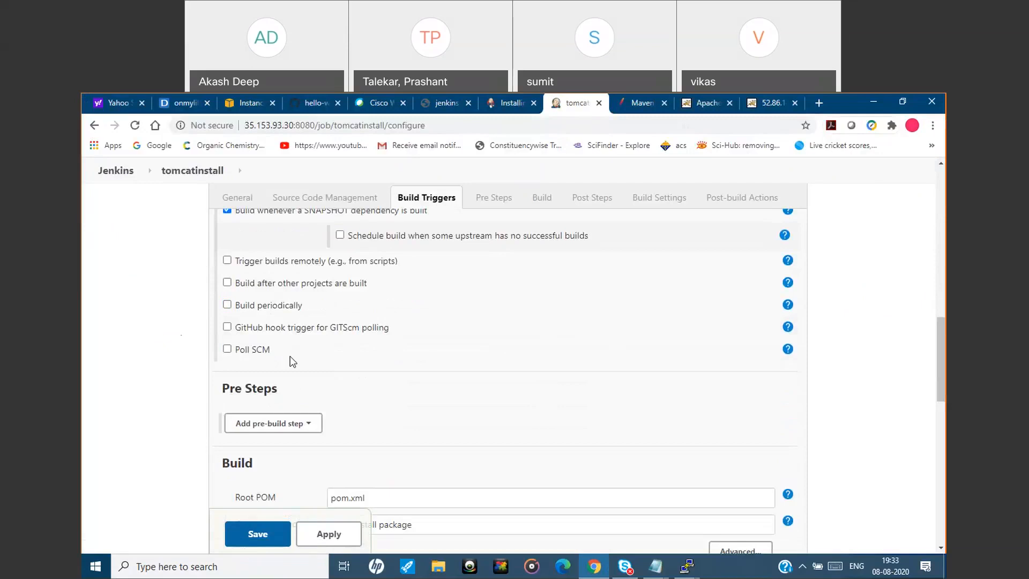
{"action": "left_click", "coordinate": [227, 351]}
{"action": "left_click", "coordinate": [375, 373]}
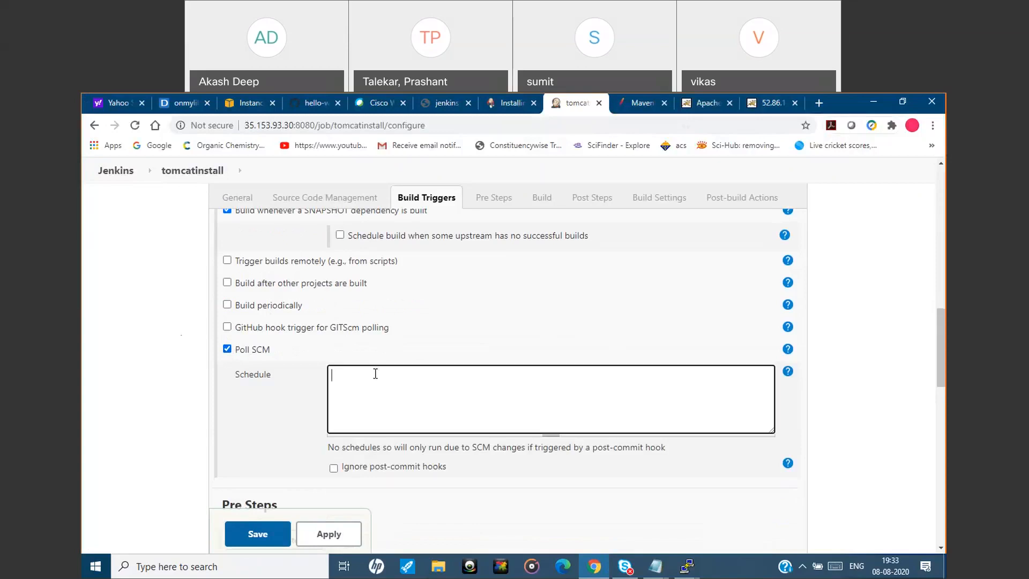
{"action": "type", "text": "* * * * *"}
{"action": "left_click", "coordinate": [296, 464]}
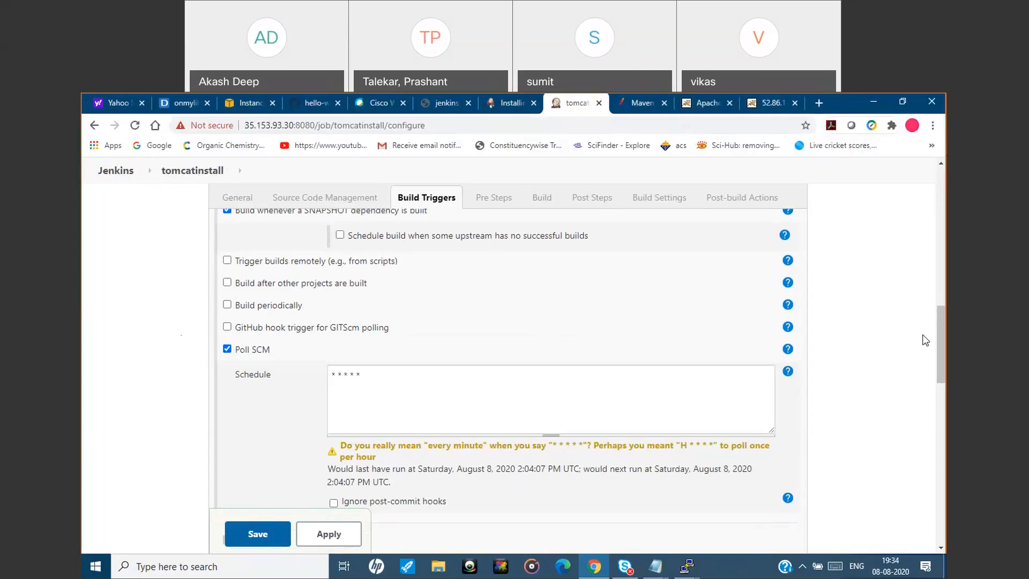
{"action": "scroll", "coordinate": [671, 325], "scroll_direction": "down", "scroll_amount": 4}
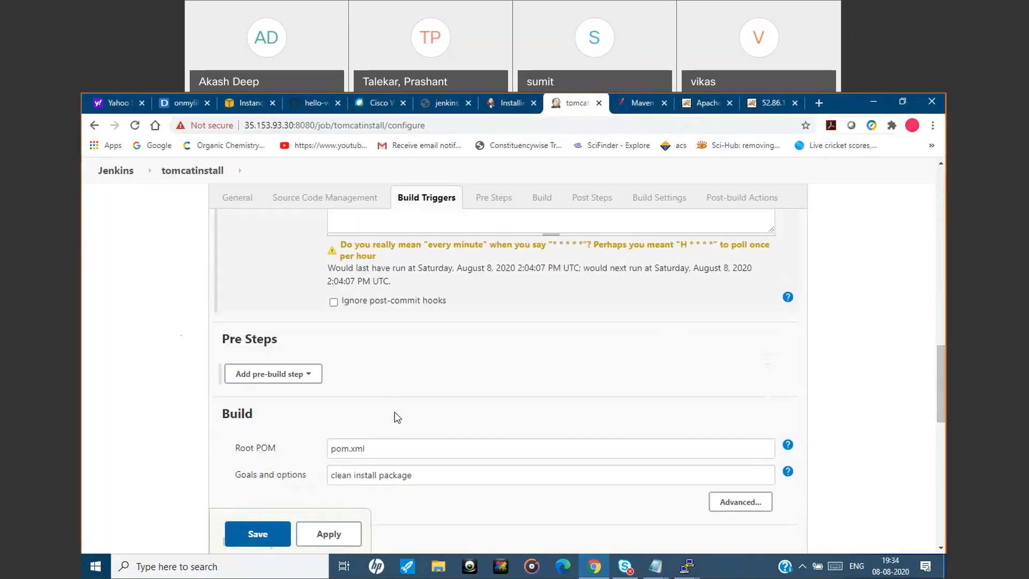
{"action": "left_click", "coordinate": [272, 543]}
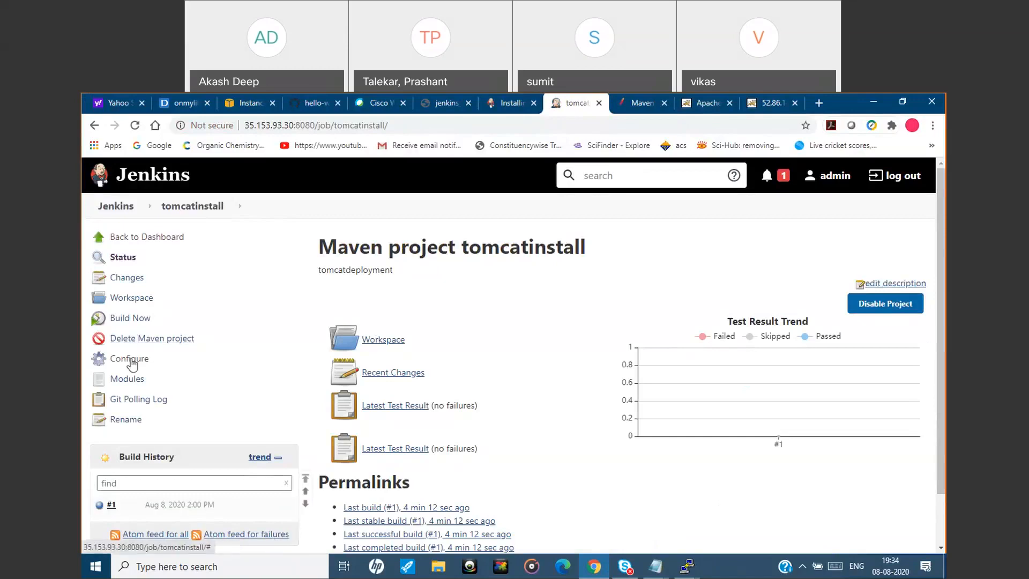
Reopen the tomcatinstall job configuration, check the Poll SCM schedule among the build triggers, and apply and save the configuration.
{"action": "left_click", "coordinate": [132, 364]}
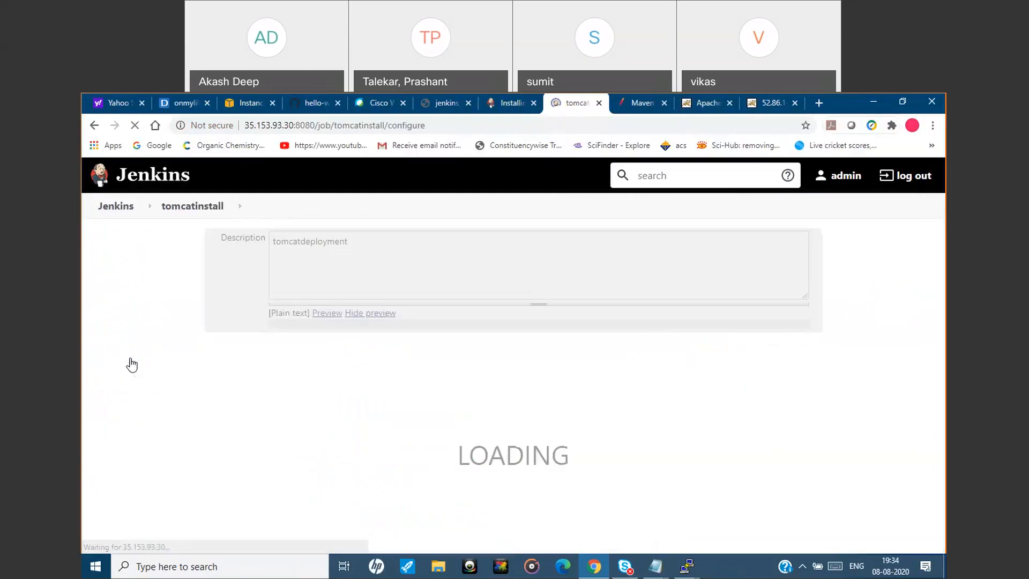
{"action": "mouse_move", "coordinate": [945, 241]}
{"action": "left_mouse_down"}
{"action": "mouse_move", "coordinate": [945, 283]}
{"action": "mouse_move", "coordinate": [945, 223]}
{"action": "left_mouse_up"}
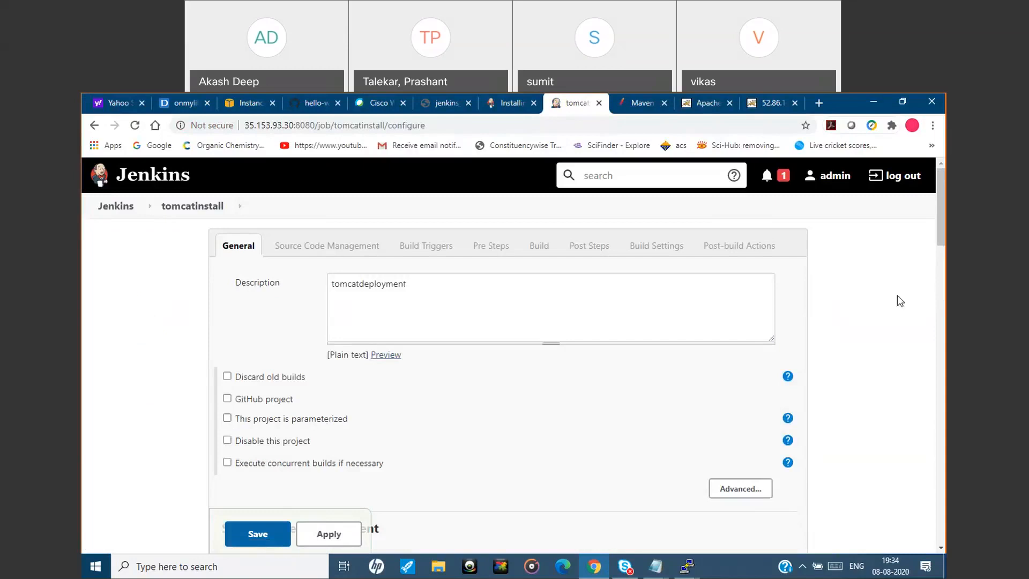
{"action": "left_click_drag", "start_coordinate": [941, 249], "coordinate": [940, 373]}
{"action": "left_click", "coordinate": [329, 544]}
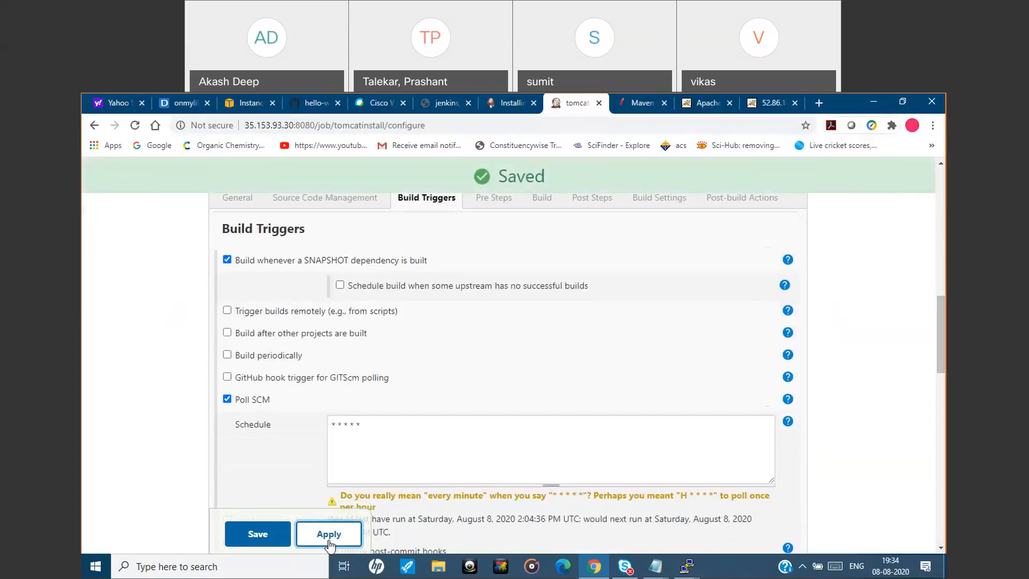
{"action": "left_click", "coordinate": [266, 536]}
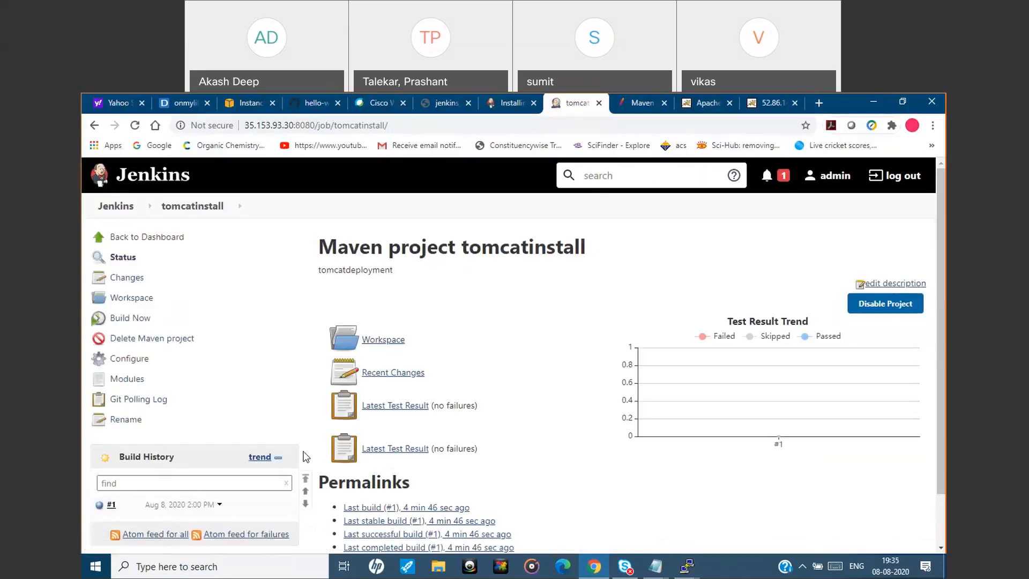
Switch to install_tomcat.txt in Notepad, review the build trigger notes and Git commands for changing index.jsp, and return to the Jenkins job page.
{"action": "scroll", "coordinate": [238, 429], "scroll_direction": "down", "scroll_amount": 2}
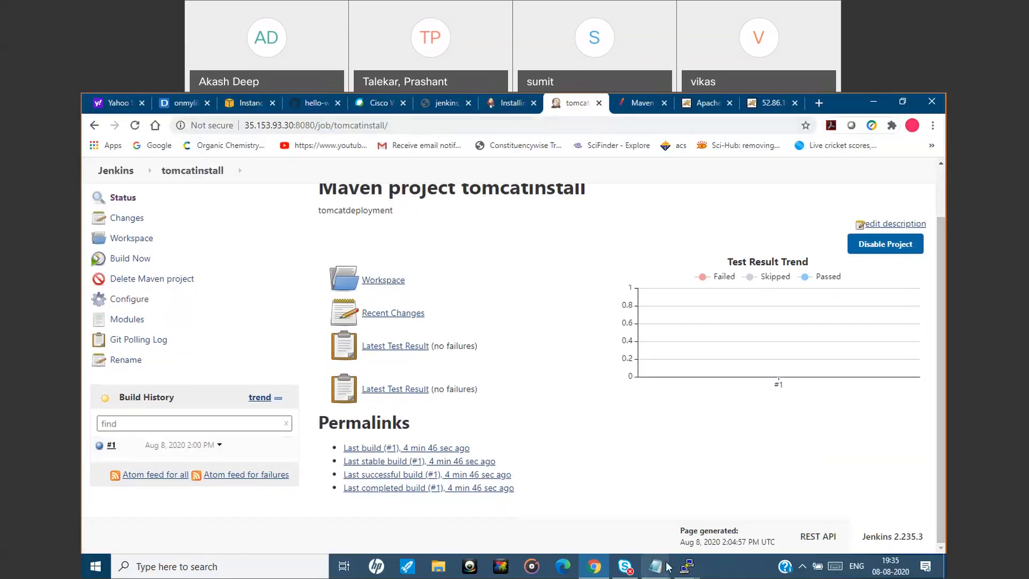
{"action": "mouse_move", "coordinate": [667, 566]}
{"action": "left_click", "coordinate": [715, 527]}
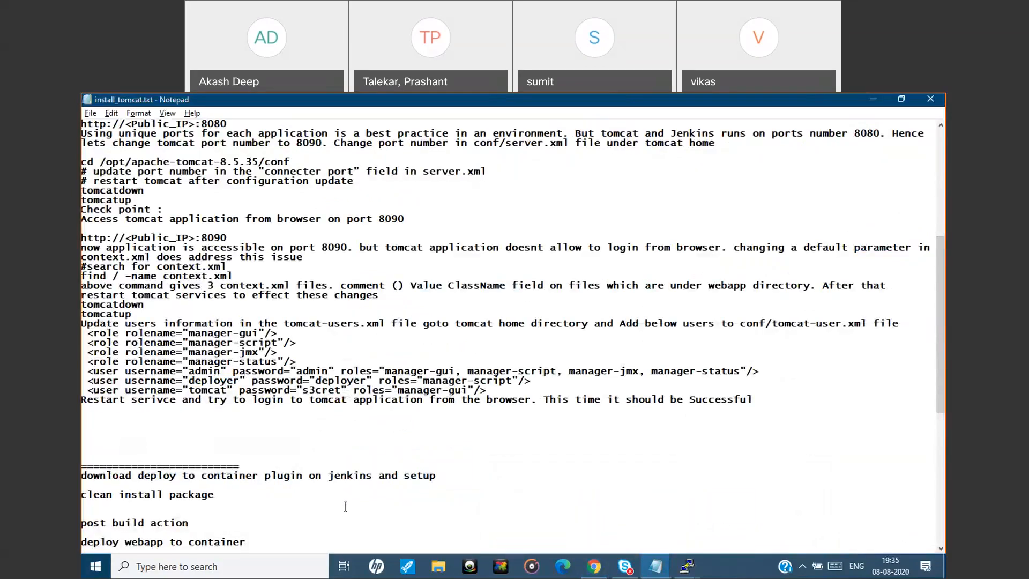
{"action": "scroll", "coordinate": [345, 506], "scroll_direction": "down", "scroll_amount": 5}
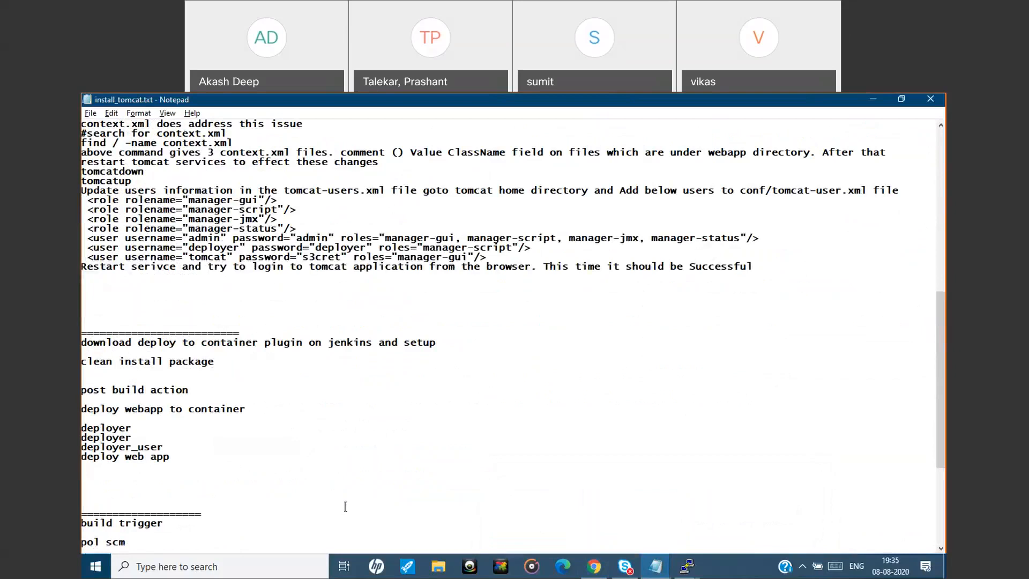
{"action": "scroll", "coordinate": [345, 506], "scroll_direction": "down", "scroll_amount": 3}
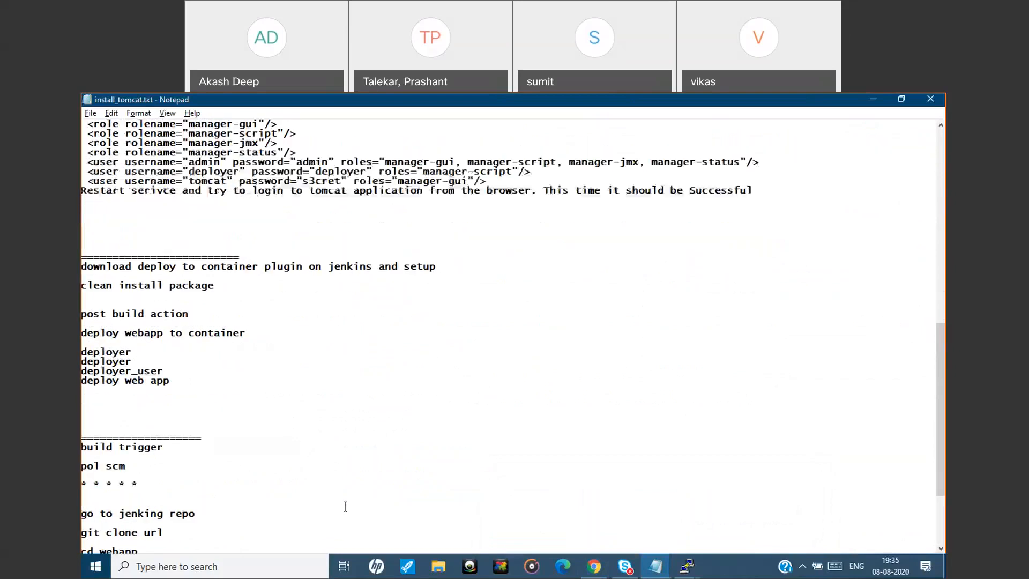
{"action": "scroll", "coordinate": [345, 506], "scroll_direction": "down", "scroll_amount": 4}
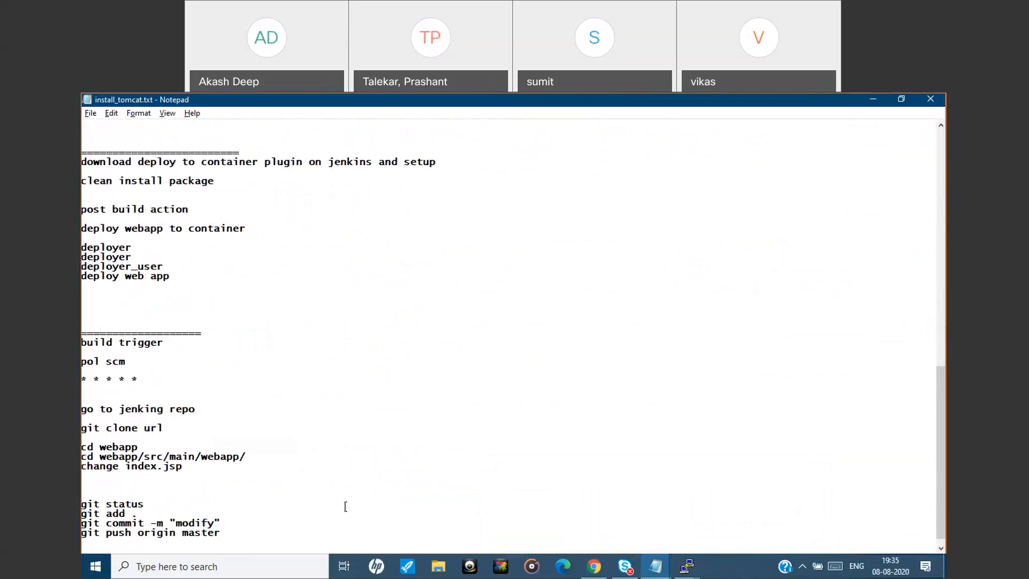
{"action": "left_click", "coordinate": [873, 100]}
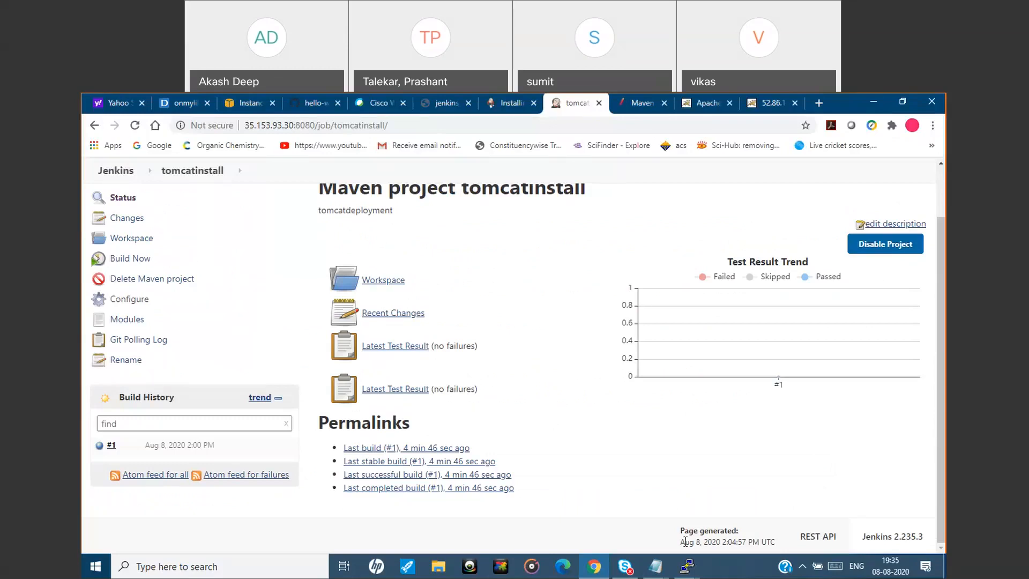
Switch from the browser to an open PuTTY terminal session.
{"action": "mouse_move", "coordinate": [688, 564]}
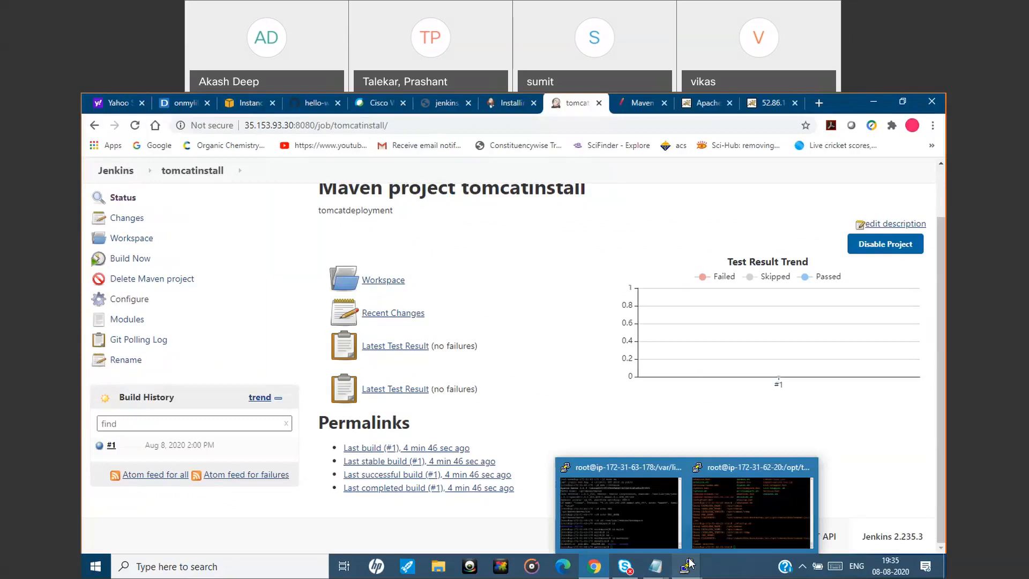
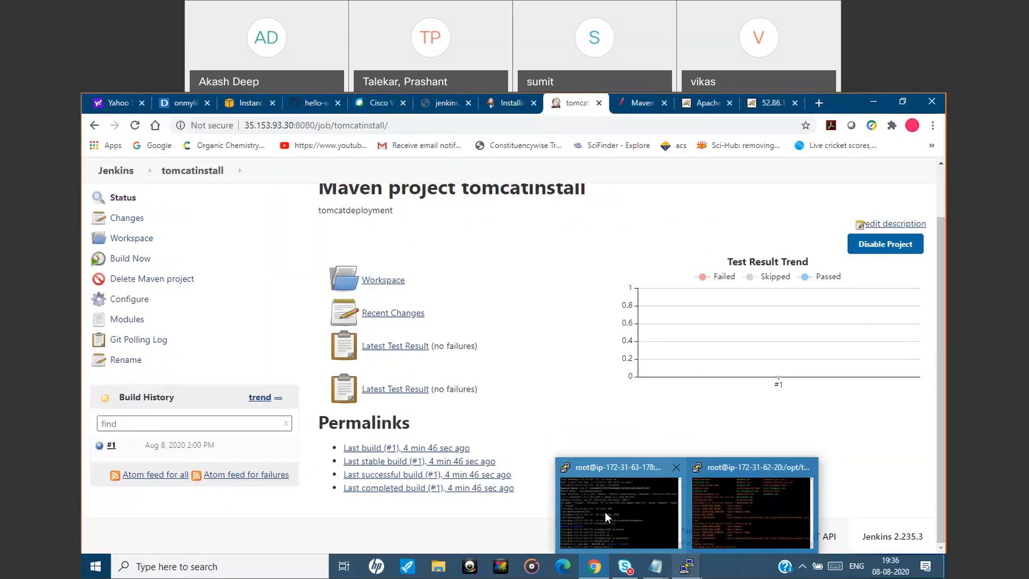
Duplicate the Jenkins server's PuTTY session and log in to the new terminal as ec2-user.
{"action": "left_click", "coordinate": [620, 511]}
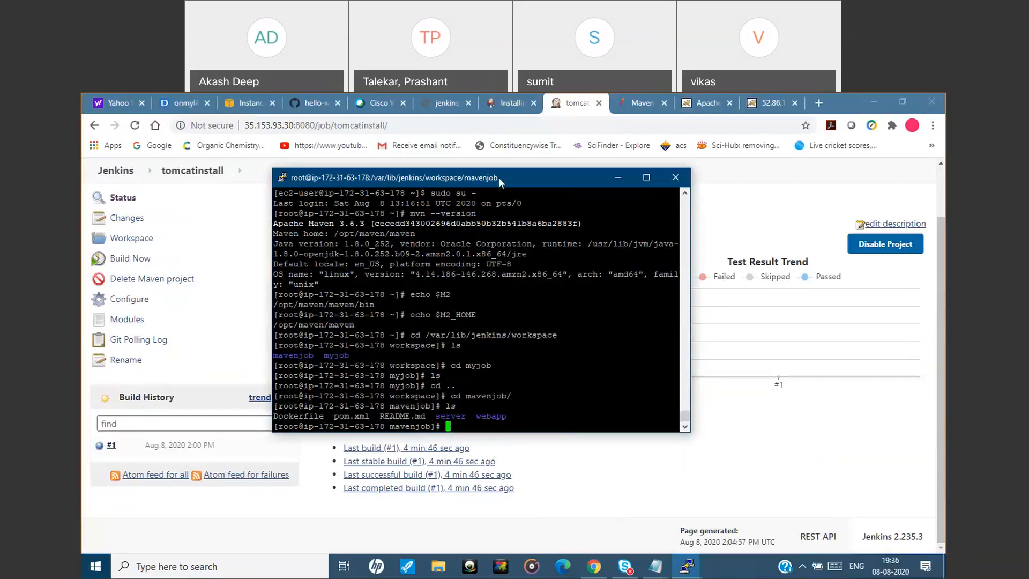
{"action": "right_click", "coordinate": [491, 179]}
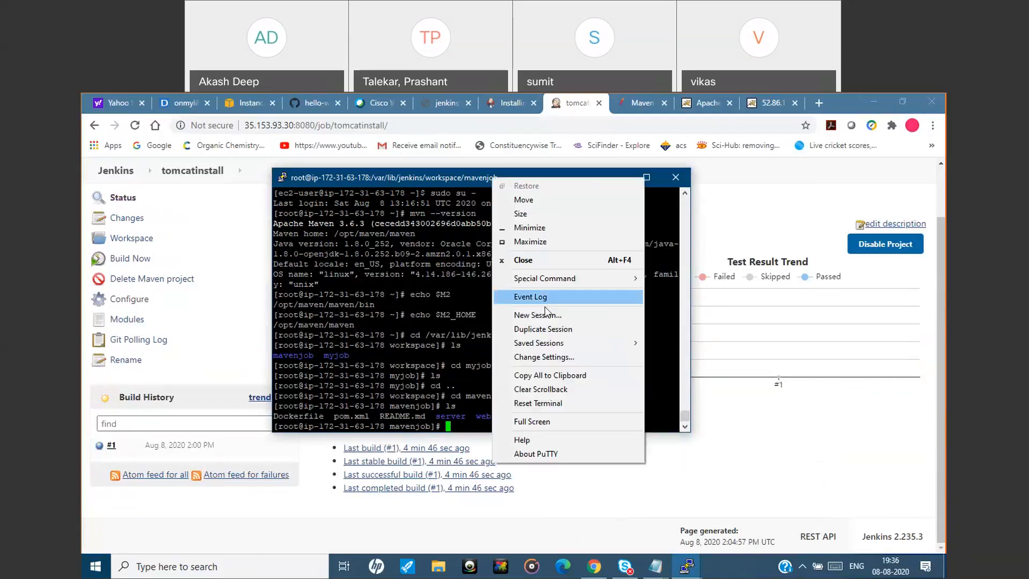
{"action": "left_click", "coordinate": [545, 329]}
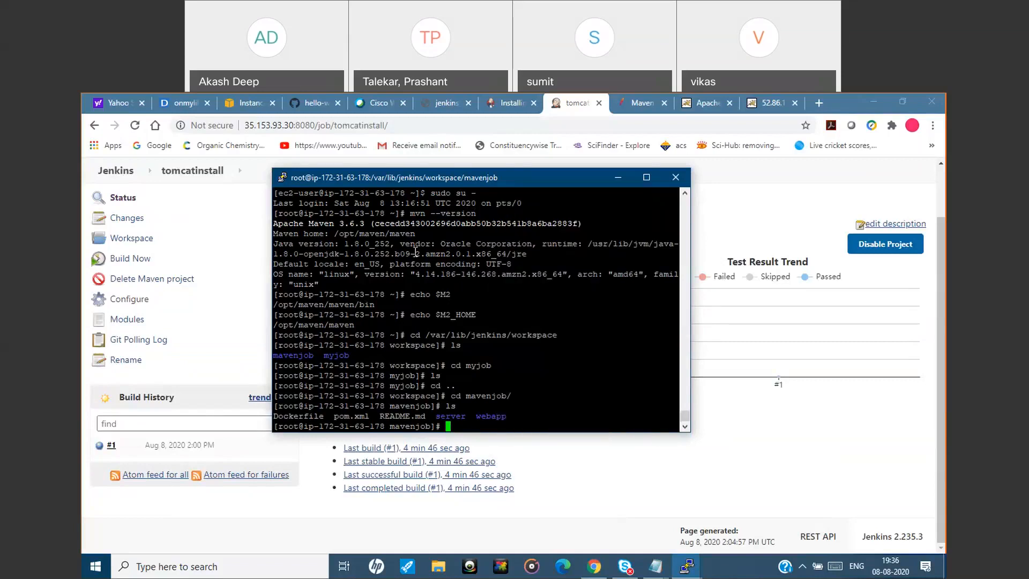
{"action": "left_click_drag", "start_coordinate": [346, 134], "coordinate": [575, 160]}
{"action": "type", "text": "ec2-user"}
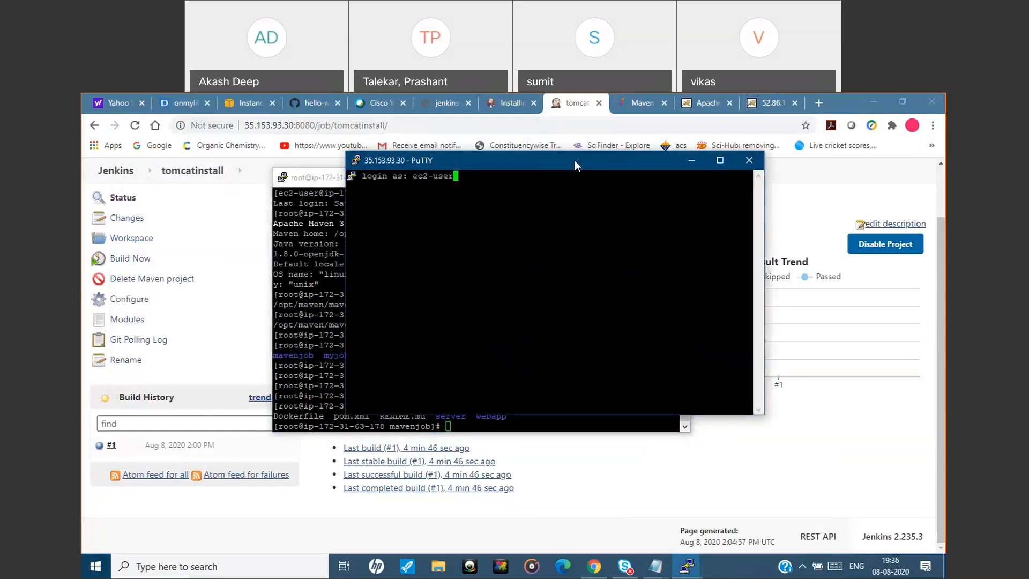
{"action": "key", "text": "Return"}
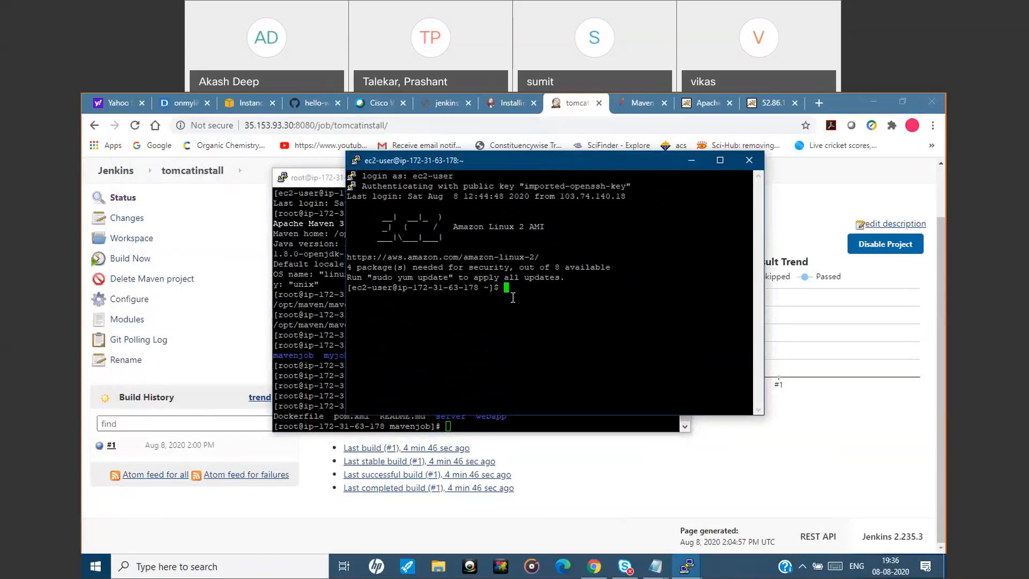
Clone the hello-world-dev repository with git clone, using the HTTPS URL copied from its GitHub page.
{"action": "type", "text": "git clone"}
{"action": "left_click", "coordinate": [315, 104]}
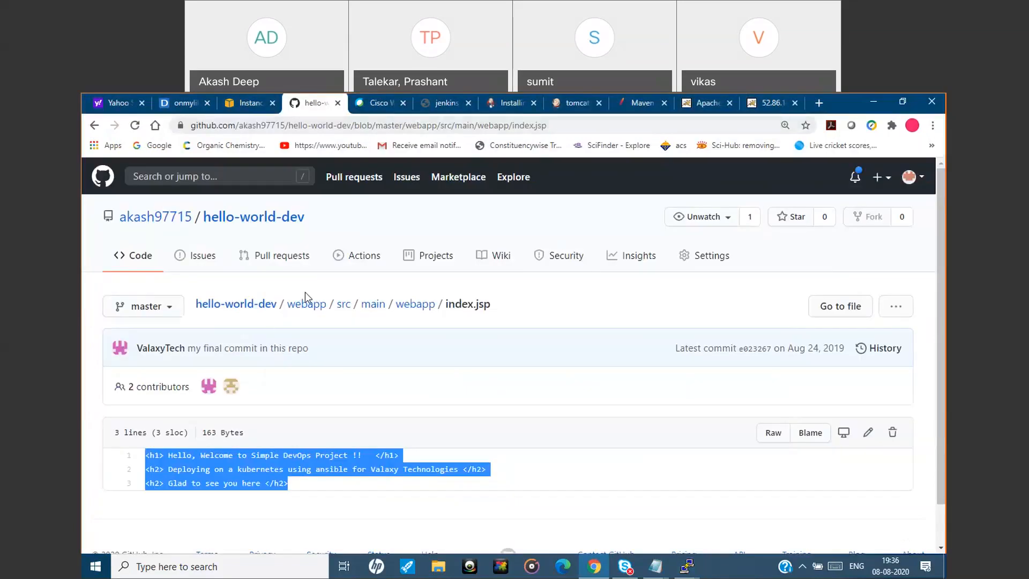
{"action": "left_click", "coordinate": [265, 306]}
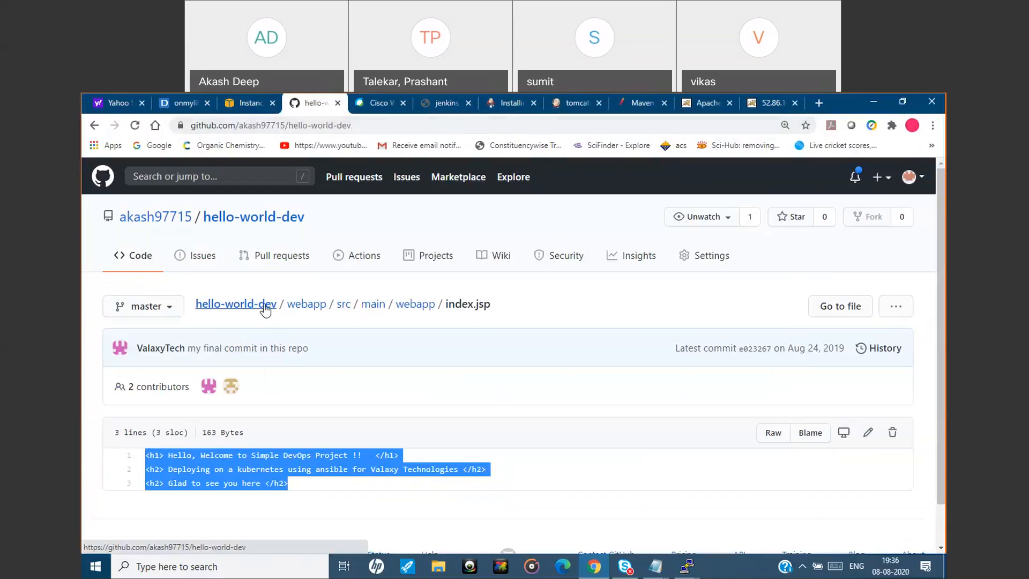
{"action": "left_click", "coordinate": [689, 306]}
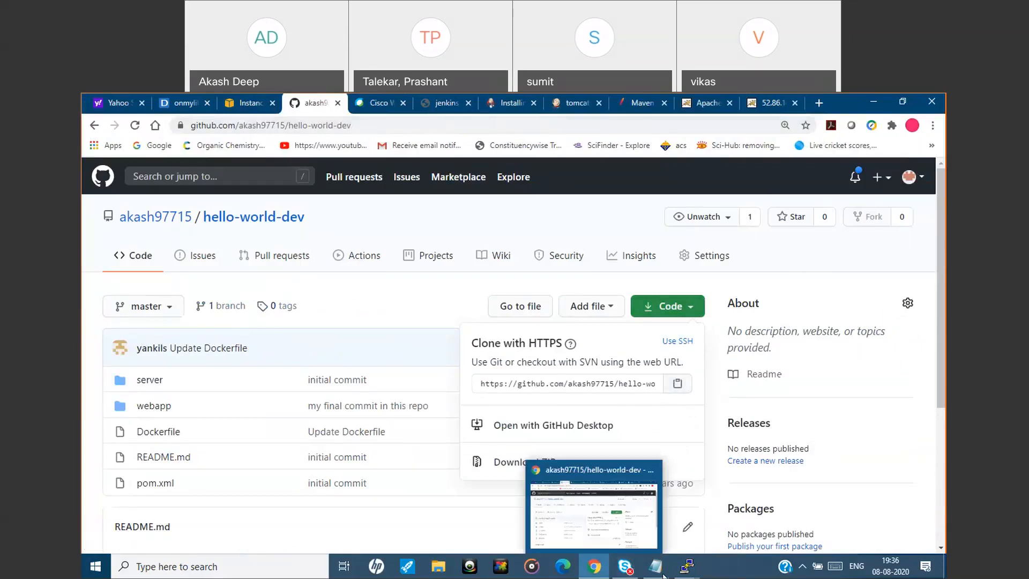
{"action": "mouse_move", "coordinate": [687, 566]}
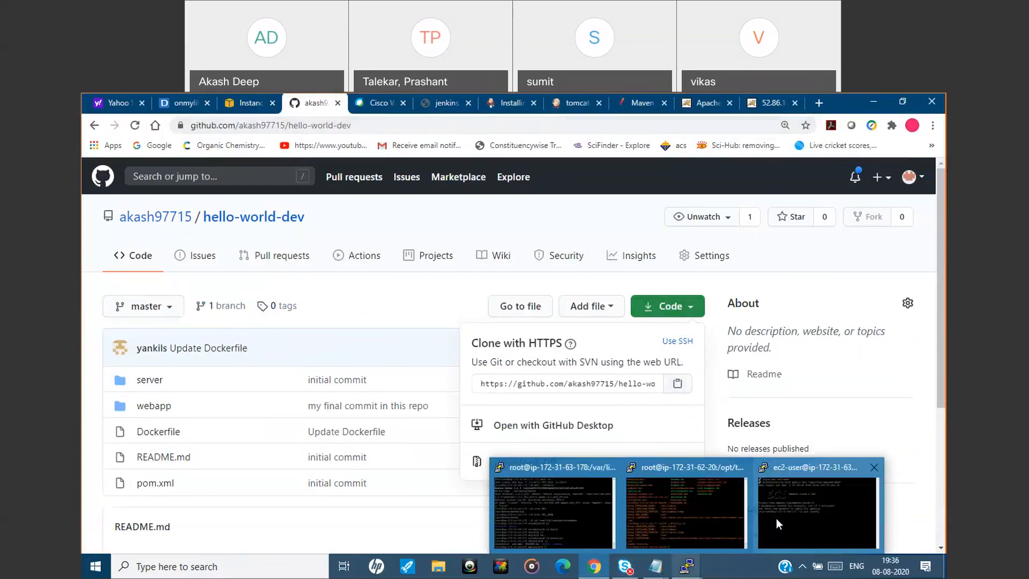
{"action": "left_click", "coordinate": [777, 519]}
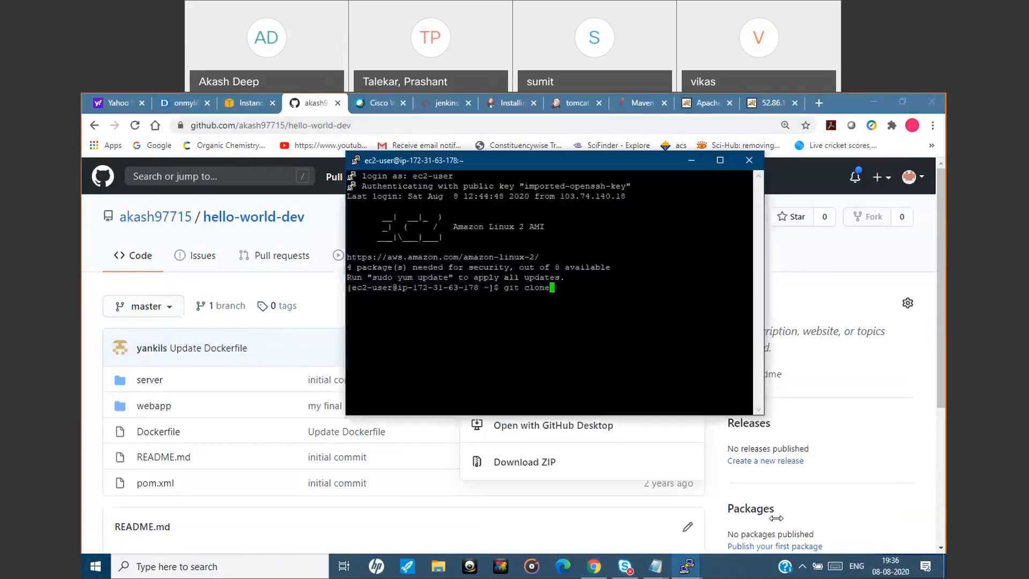
{"action": "right_click", "coordinate": [577, 289]}
{"action": "key", "text": "Return"}
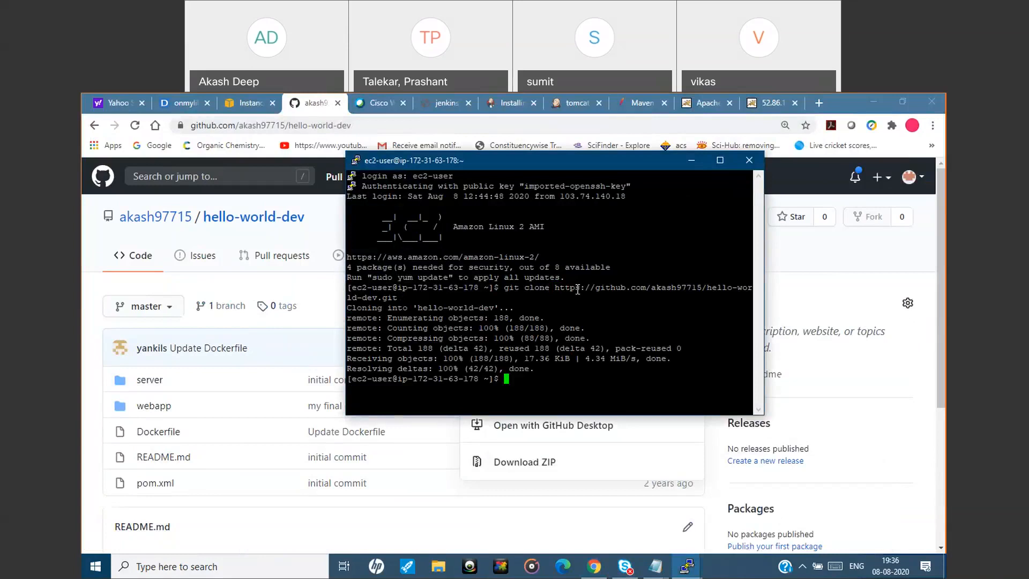
List the home directory, change into the cloned hello-world-dev folder and list its contents.
{"action": "type", "text": "ls"}
{"action": "key", "text": "Return"}
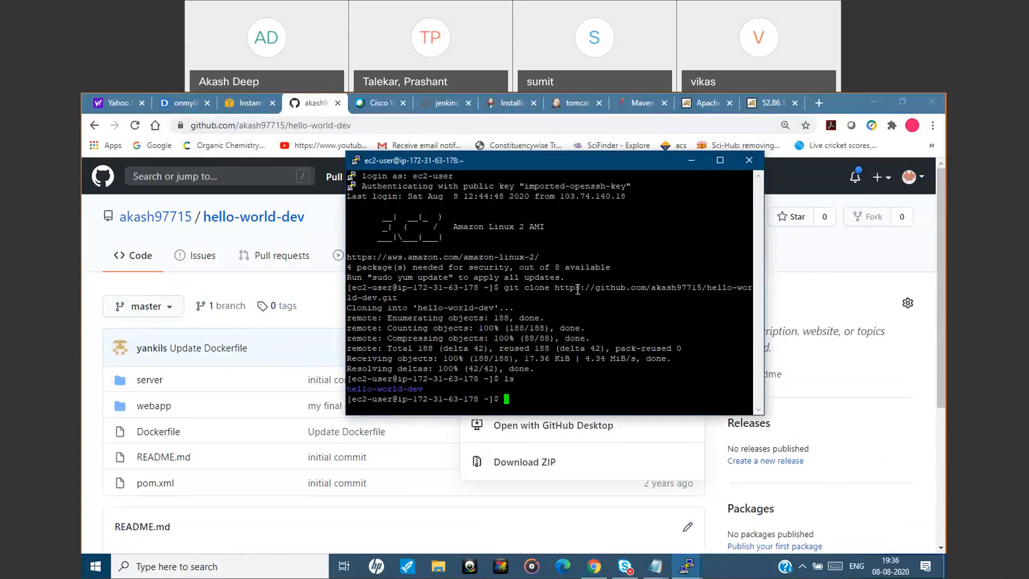
{"action": "type", "text": "cd d"}
{"action": "key", "text": "BackSpace"}
{"action": "type", "text": "h"}
{"action": "key", "text": "Tab"}
{"action": "key", "text": "Return"}
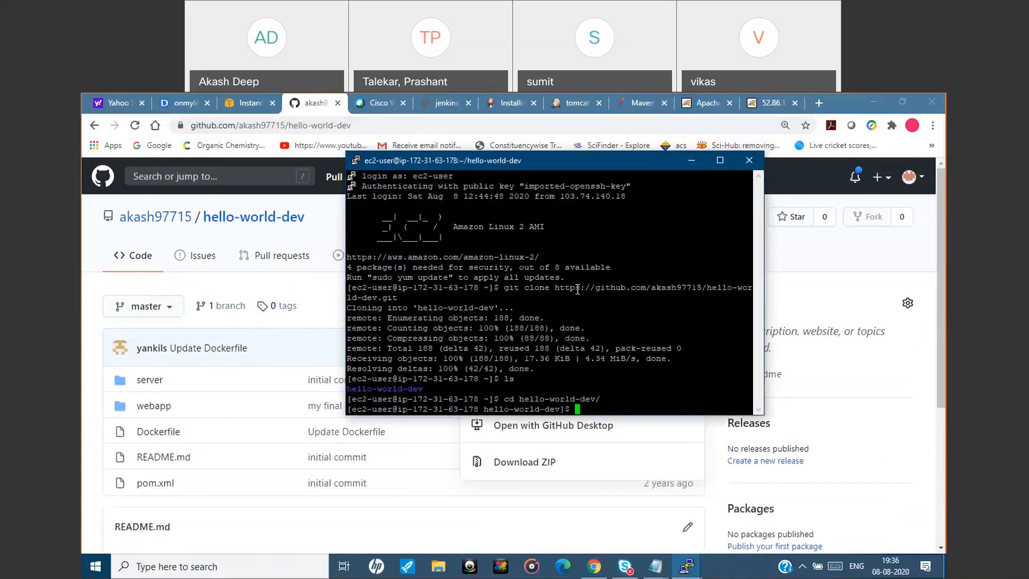
{"action": "type", "text": "ls"}
{"action": "key", "text": "Return"}
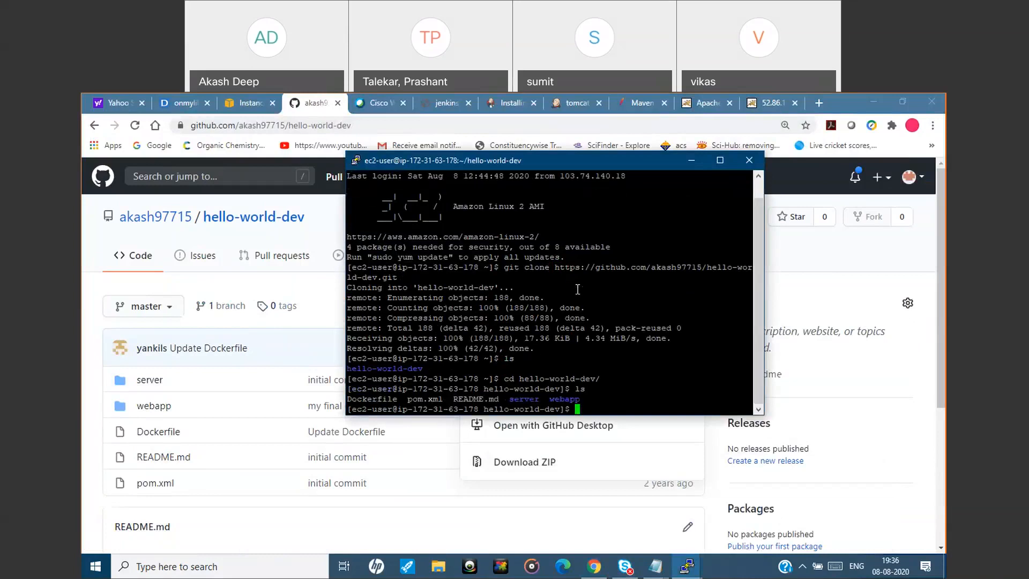
Change into webapp and its src subfolder, listing the contents of each directory.
{"action": "type", "text": "cd"}
{"action": "double_click", "coordinate": [570, 398]}
{"action": "right_click", "coordinate": [612, 395]}
{"action": "key", "text": "Return"}
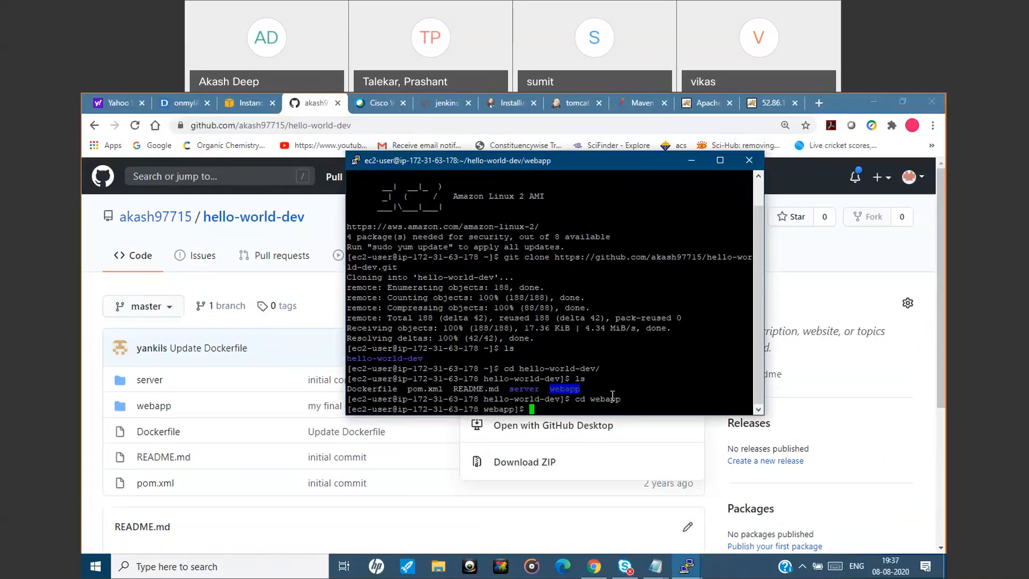
{"action": "type", "text": "ls"}
{"action": "key", "text": "Return"}
{"action": "type", "text": "cd src"}
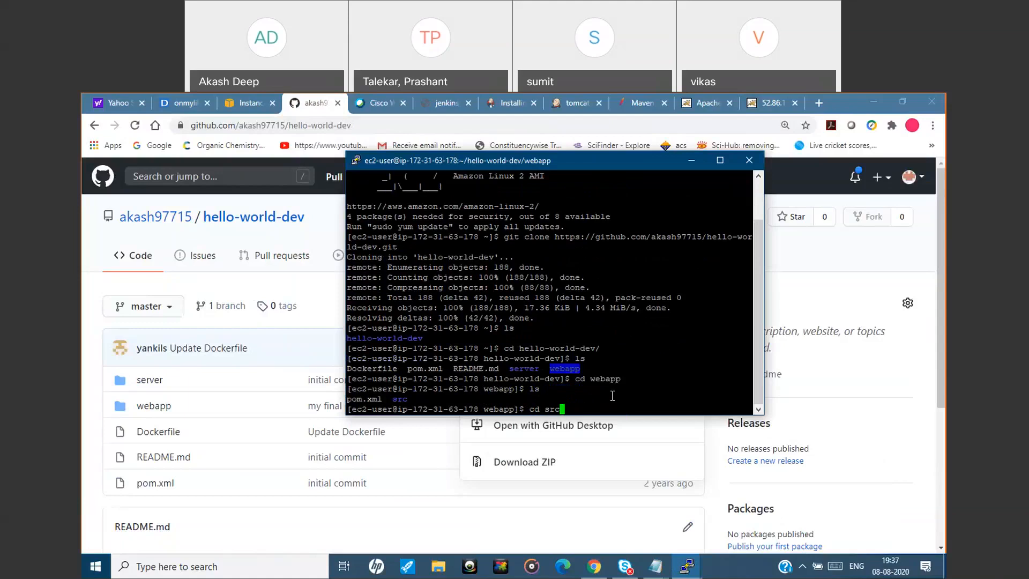
{"action": "key", "text": "Return"}
{"action": "type", "text": "ls"}
{"action": "key", "text": "Return"}
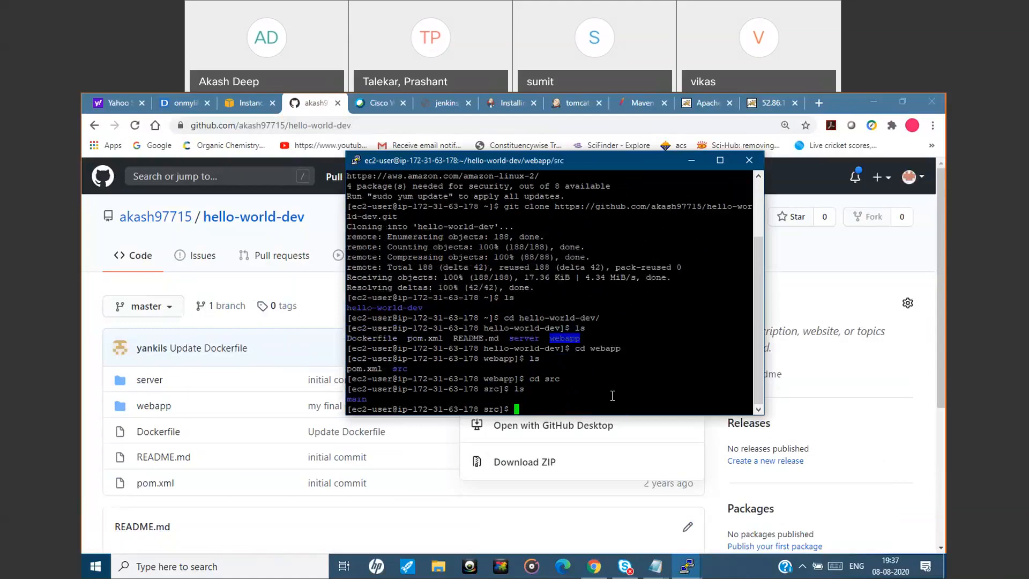
Change into main and its webapp subfolder, listing the contents of each directory.
{"action": "type", "text": "cd main"}
{"action": "key", "text": "Return"}
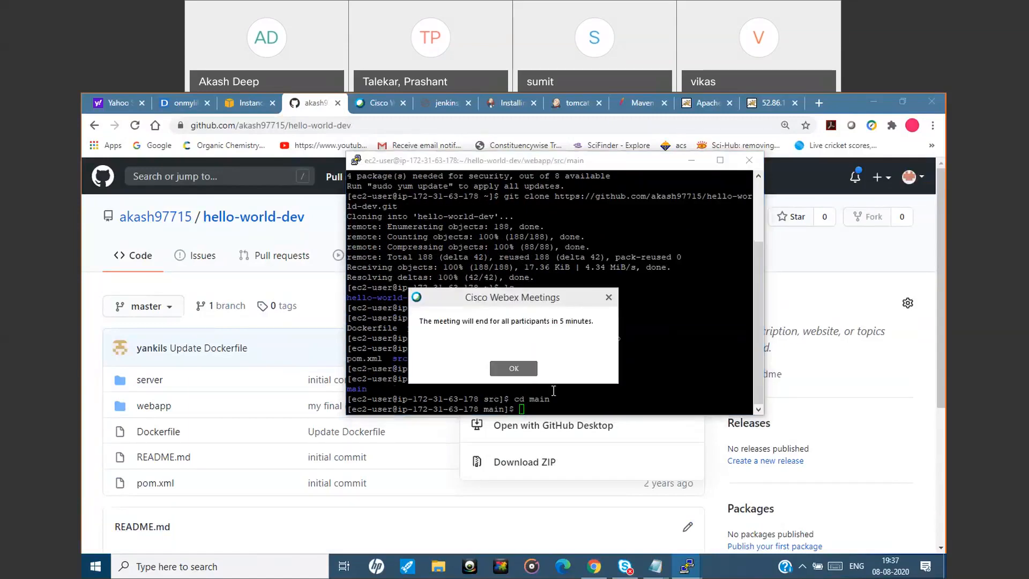
{"action": "left_click", "coordinate": [553, 391]}
{"action": "type", "text": "ls"}
{"action": "key", "text": "Return"}
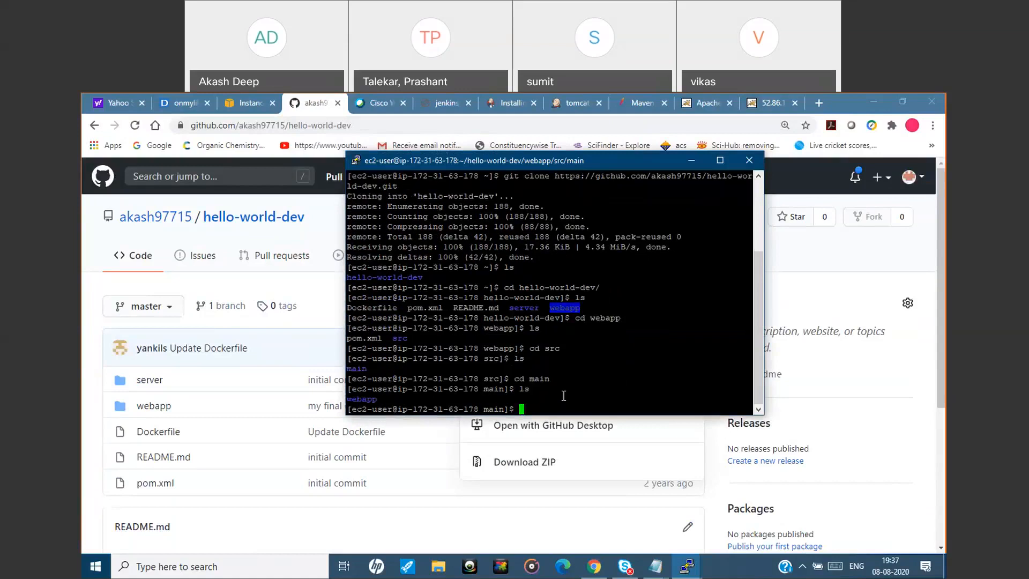
{"action": "type", "text": "cd webapp"}
{"action": "key", "text": "Return"}
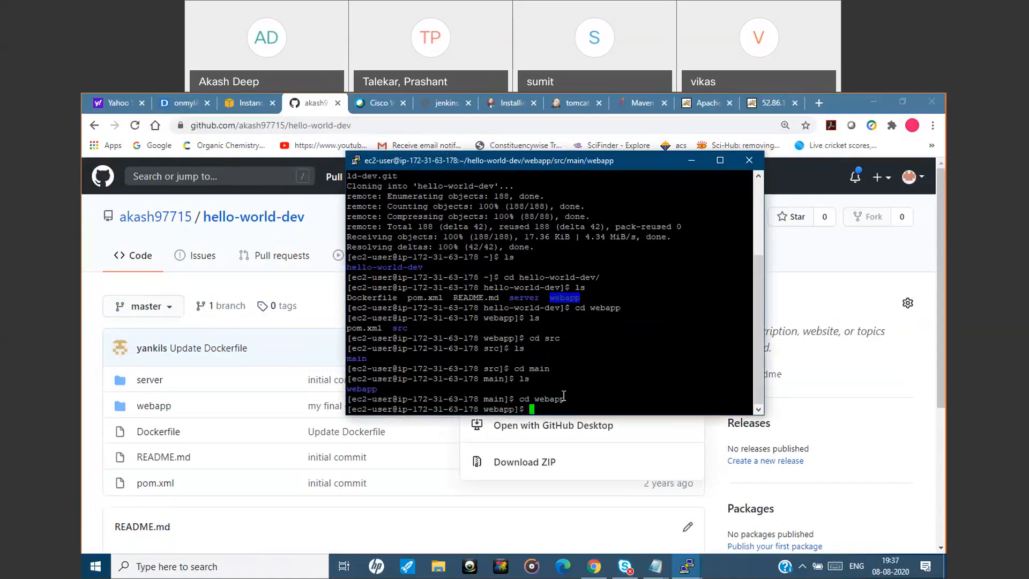
{"action": "type", "text": "ls"}
{"action": "key", "text": "Return"}
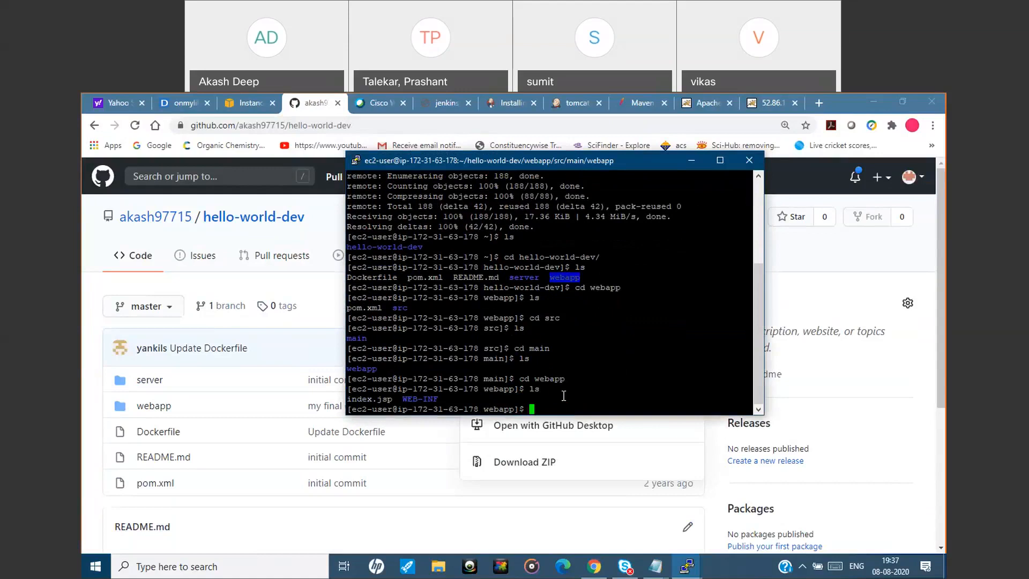
Open index.jsp in the nano editor.
{"action": "type", "text": "nano"}
{"action": "double_click", "coordinate": [369, 399]}
{"action": "right_click", "coordinate": [548, 388]}
{"action": "key", "text": "Return"}
Change the first h2 heading in index.jsp to "Deploying simply for tomcat", save the file under the same name and exit nano.
{"action": "key", "text": "Down"}
{"action": "key", "text": "Right"}
{"action": "key", "text": "Right"}
{"action": "key", "text": "Right"}
{"action": "key", "text": "Right"}
{"action": "key", "text": "Right"}
{"action": "key", "text": "Right"}
{"action": "key", "text": "Down"}
{"action": "key", "text": "Right"}
{"action": "key", "text": "Up"}
{"action": "key", "text": "Right"}
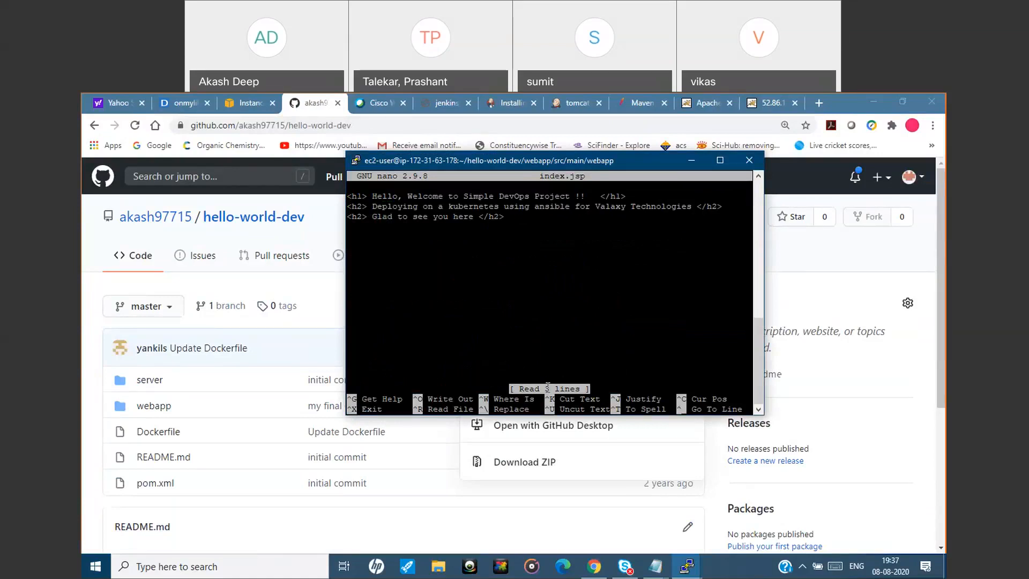
{"action": "key", "text": "Right"}
{"action": "key", "text": "Right"}
{"action": "key", "text": "Right"}
{"action": "key", "text": "Right"}
{"action": "key", "text": "Right"}
{"action": "key", "text": "Right"}
{"action": "key", "text": "Right"}
{"action": "key", "text": "Right"}
{"action": "key", "text": "Right"}
{"action": "key", "text": "Right"}
{"action": "key", "text": "Right"}
{"action": "key", "text": "Right"}
{"action": "key", "text": "Right"}
{"action": "key", "text": "Right"}
{"action": "key", "text": "Right"}
{"action": "key", "text": "Right"}
{"action": "key", "text": "Right"}
{"action": "key", "text": "Right"}
{"action": "key", "text": "Right"}
{"action": "key", "text": "Right"}
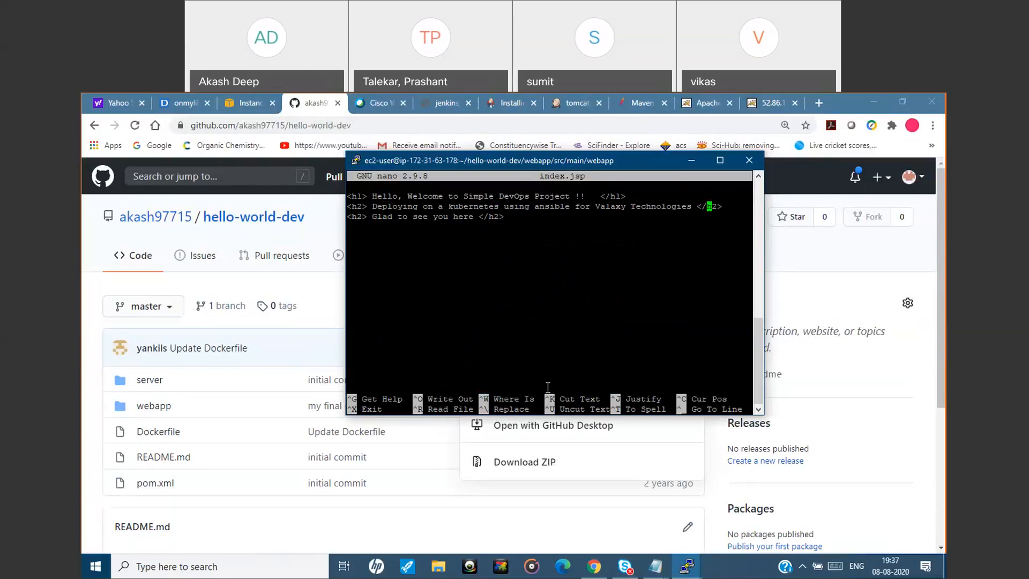
{"action": "key", "text": "Left"}
{"action": "key", "text": "Left"}
{"action": "key", "text": "Left"}
{"action": "key", "text": "BackSpace"}
{"action": "key", "text": "BackSpace"}
{"action": "key", "text": "BackSpace"}
{"action": "key", "text": "BackSpace"}
{"action": "key", "text": "BackSpace"}
{"action": "key", "text": "BackSpace"}
{"action": "key", "text": "BackSpace"}
{"action": "key", "text": "BackSpace"}
{"action": "key", "text": "BackSpace"}
{"action": "key", "text": "BackSpace"}
{"action": "key", "text": "BackSpace"}
{"action": "key", "text": "BackSpace"}
{"action": "key", "text": "BackSpace"}
{"action": "key", "text": "BackSpace"}
{"action": "key", "text": "BackSpace"}
{"action": "key", "text": "BackSpace"}
{"action": "key", "text": "BackSpace"}
{"action": "key", "text": "BackSpace"}
{"action": "key", "text": "BackSpace"}
{"action": "key", "text": "BackSpace"}
{"action": "key", "text": "BackSpace"}
{"action": "key", "text": "BackSpace"}
{"action": "key", "text": "BackSpace"}
{"action": "type", "text": "simply fo"}
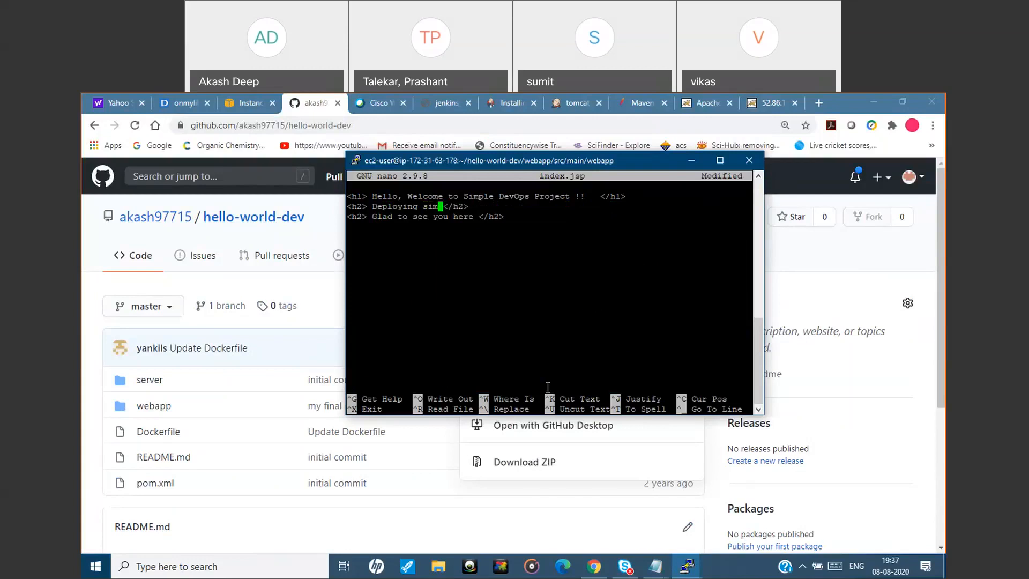
{"action": "type", "text": "r tomcat"}
{"action": "key", "text": "ctrl+o"}
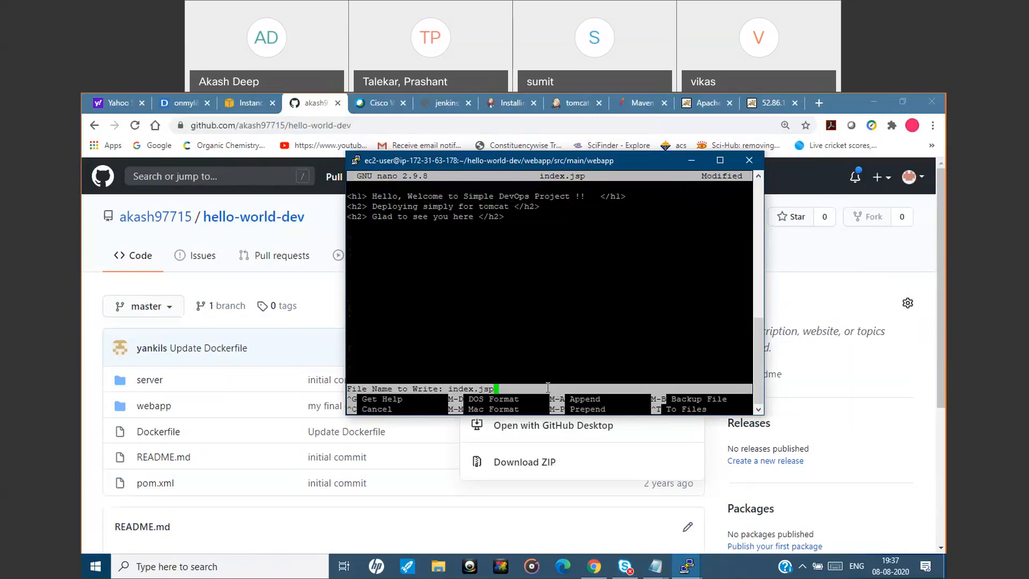
{"action": "key", "text": "Return"}
{"action": "key", "text": "ctrl+x"}
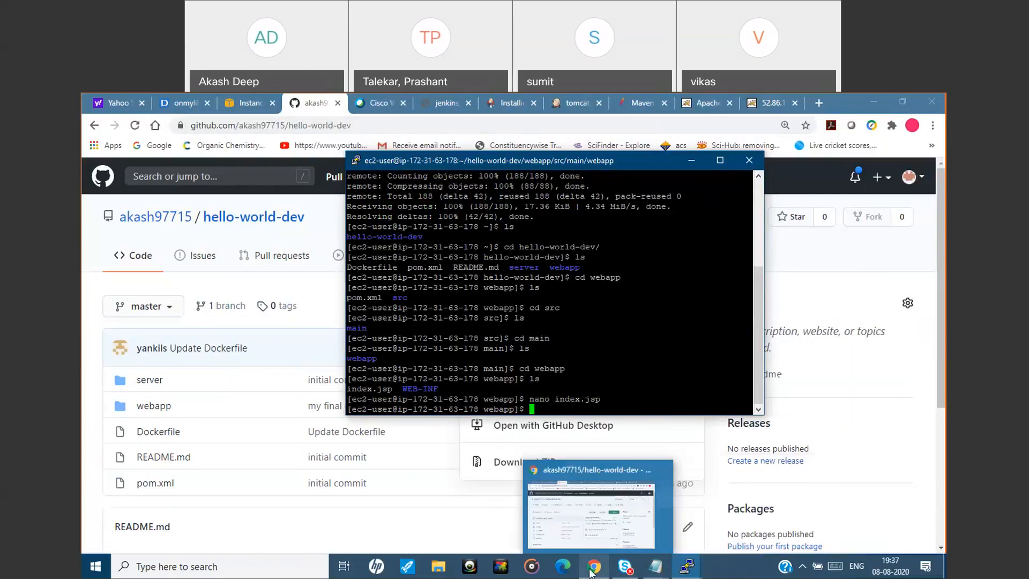
Stage all changes with git add . and check the repository with git status.
{"action": "mouse_move", "coordinate": [662, 570]}
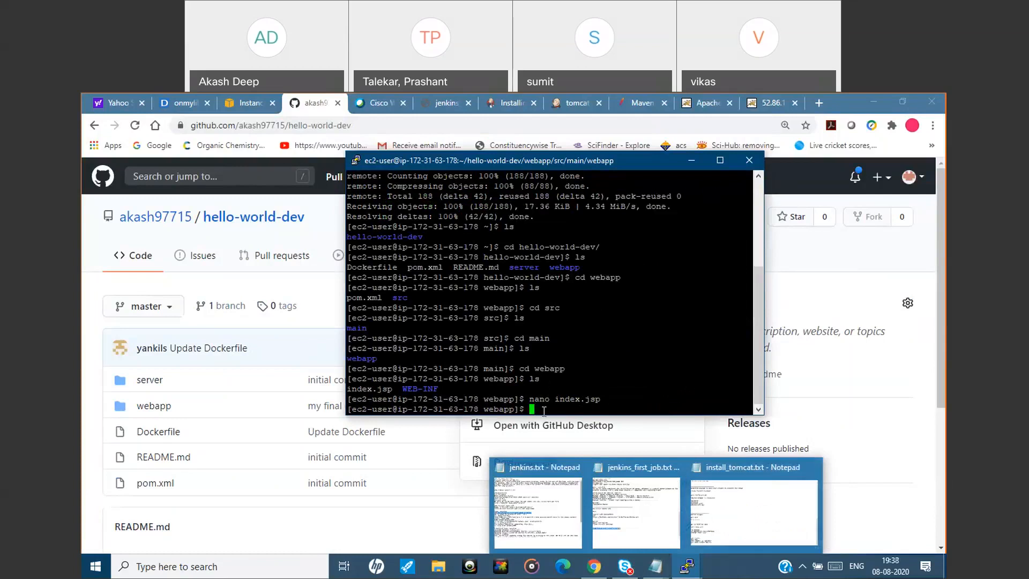
{"action": "type", "text": "git add ."}
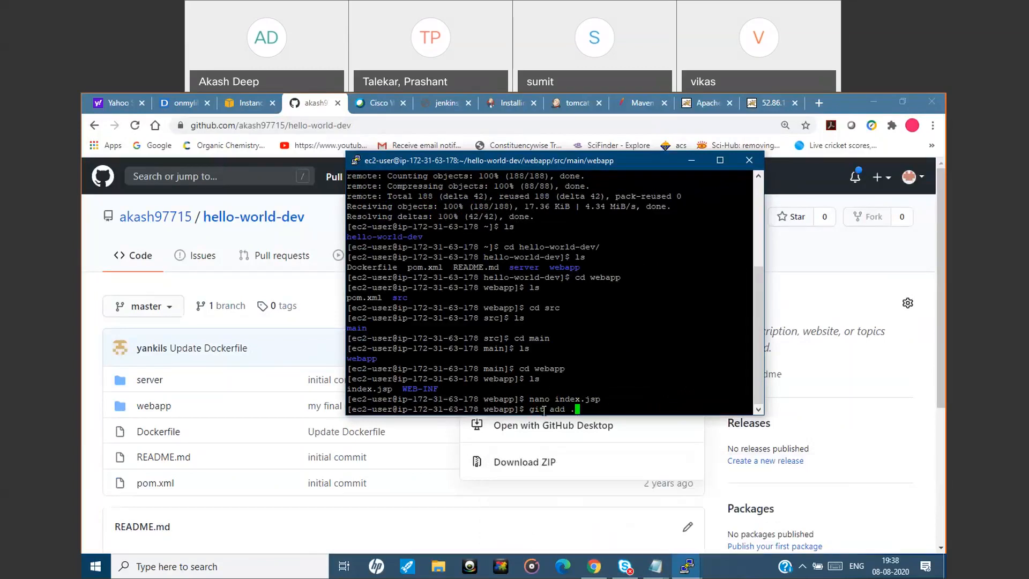
{"action": "key", "text": "Return"}
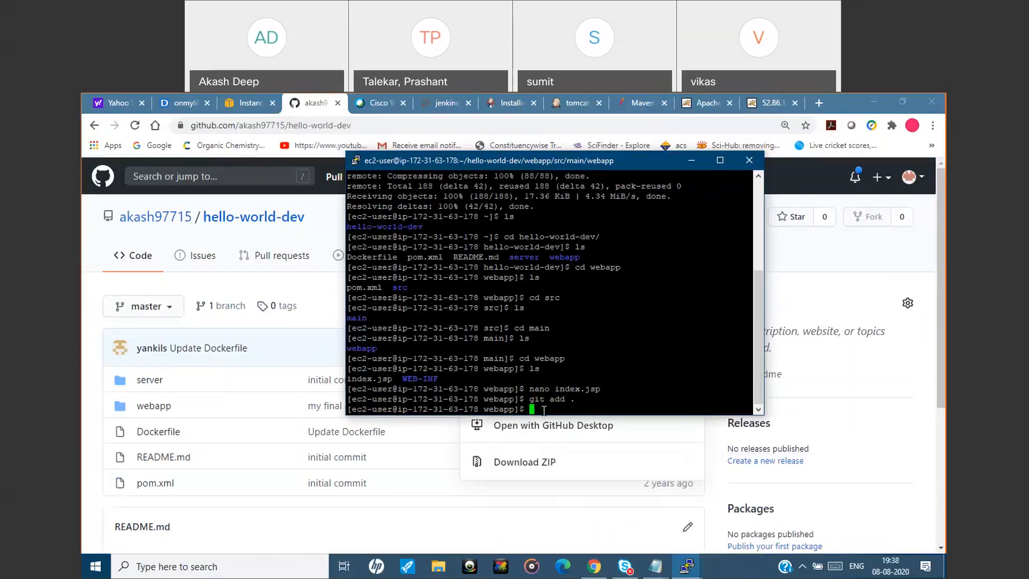
{"action": "type", "text": "git status"}
{"action": "key", "text": "Return"}
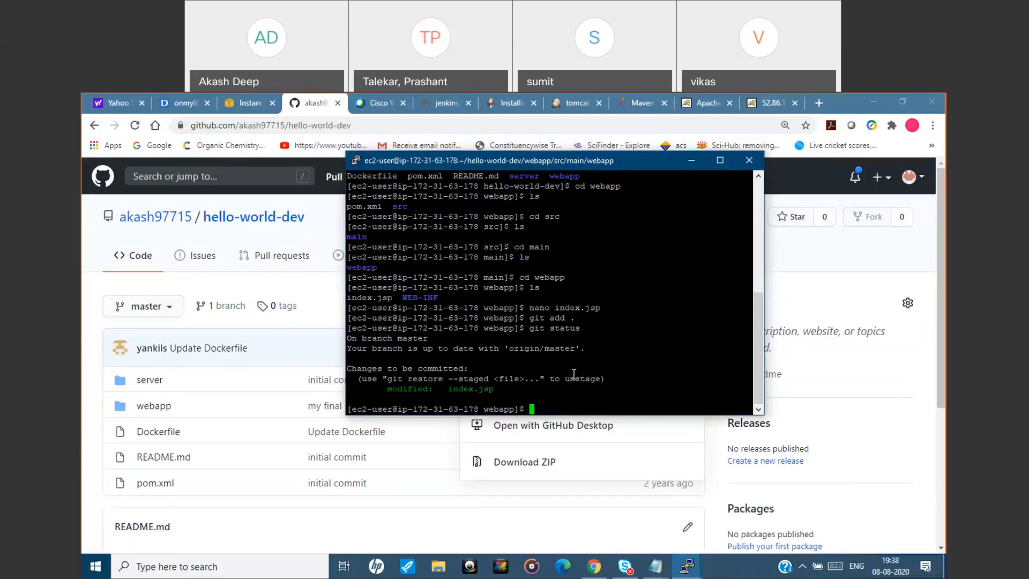
Commit the staged index.jsp change with the message "modified".
{"action": "type", "text": "git commit -m \"modified\""}
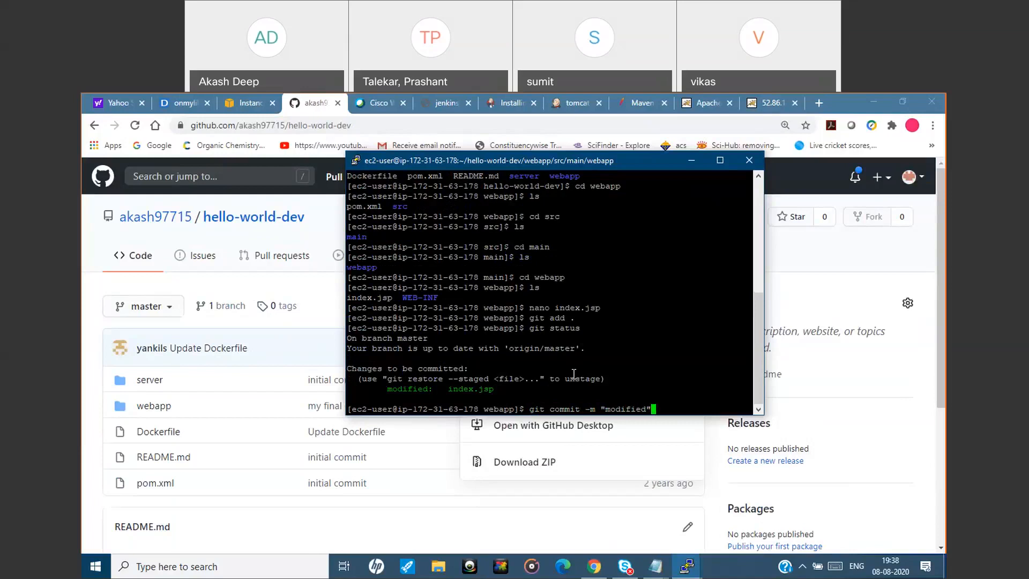
{"action": "key", "text": "Return"}
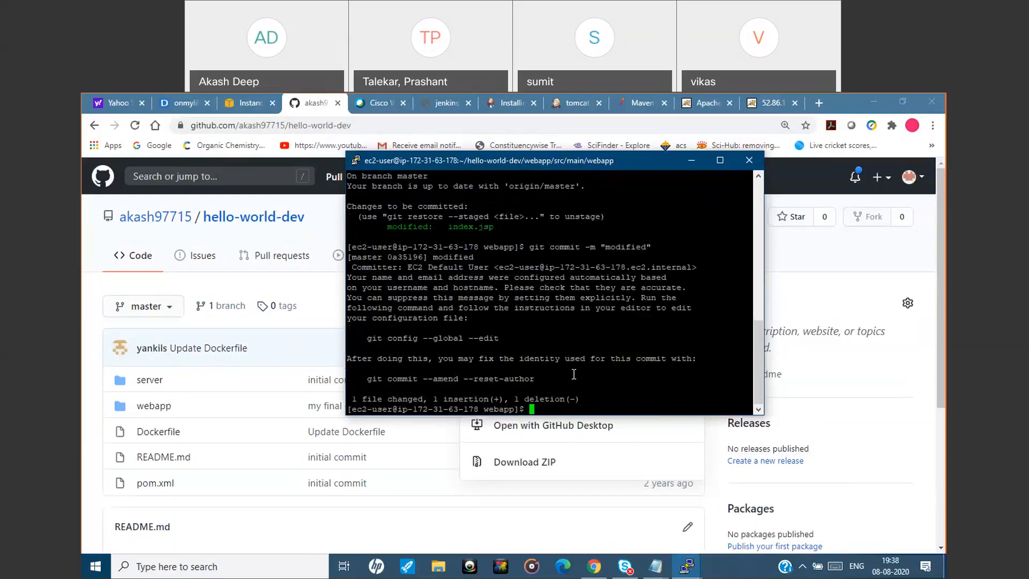
Try to push the commit with git push origin master, checking the command in install_tomcat.txt and supplying the GitHub username and password.
{"action": "type", "text": "git push"}
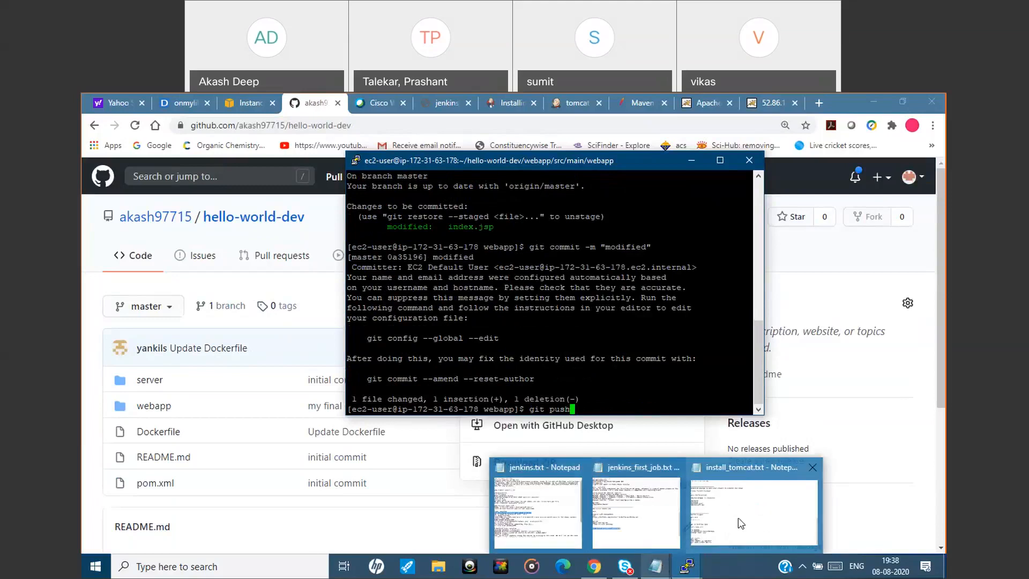
{"action": "left_click", "coordinate": [740, 522]}
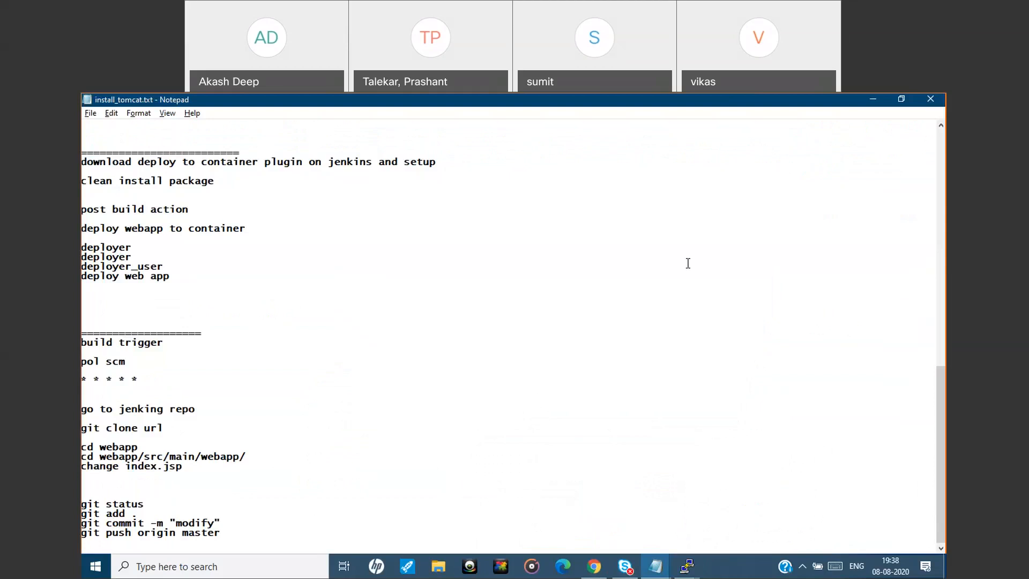
{"action": "left_click", "coordinate": [866, 102]}
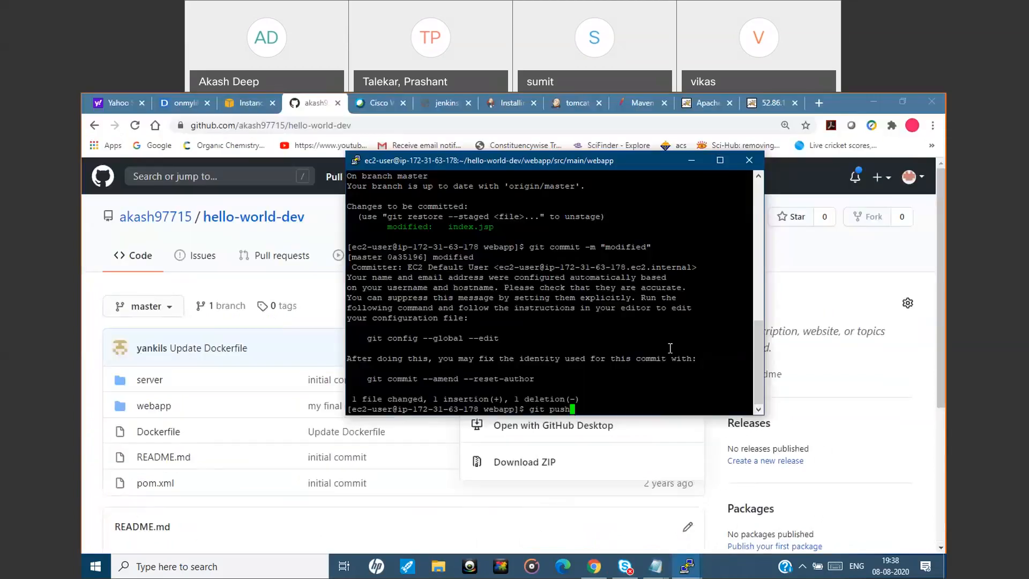
{"action": "type", "text": "origin mast"}
{"action": "type", "text": "er"}
{"action": "key", "text": "Return"}
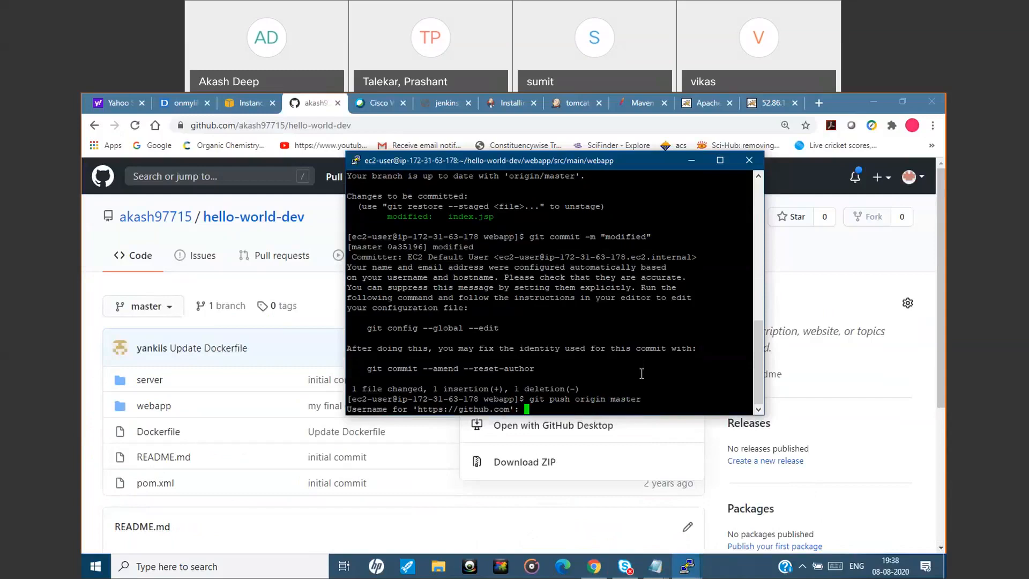
{"action": "type", "text": "akash97715"}
{"action": "key", "text": "Return"}
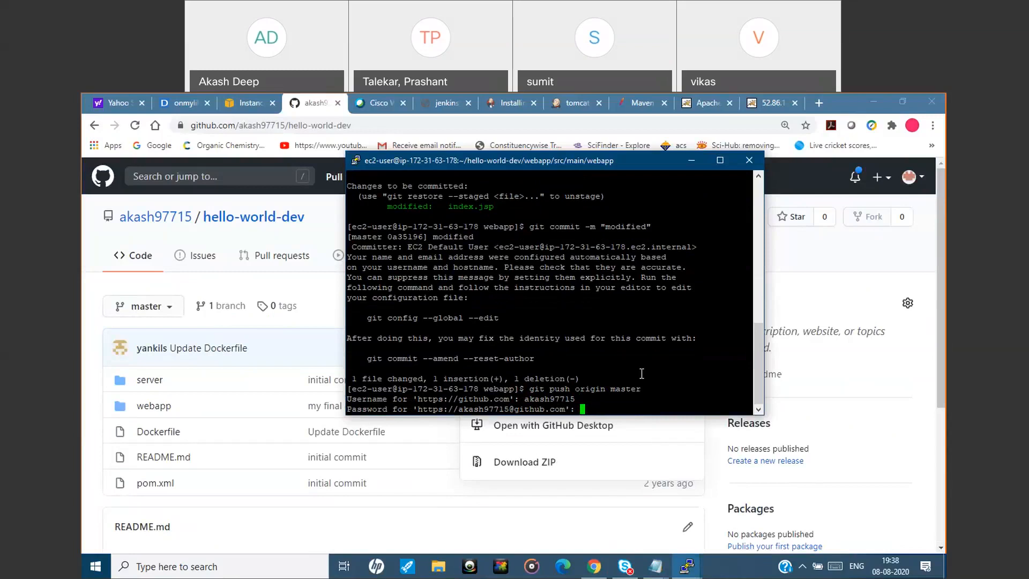
{"action": "key", "text": "Return"}
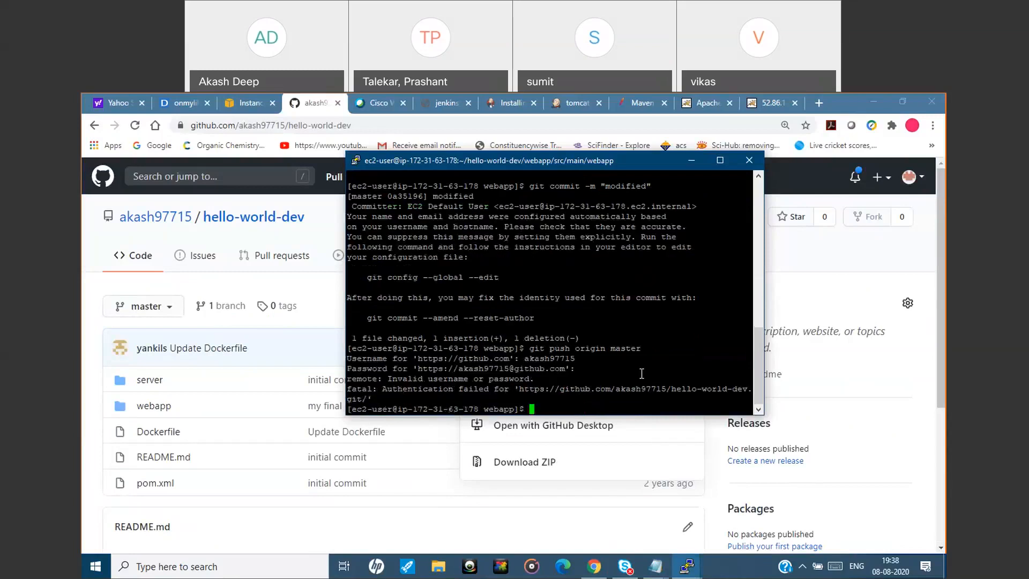
Rerun git push origin master and authenticate with the GitHub username and account password.
{"action": "key", "text": "Up"}
{"action": "key", "text": "Return"}
{"action": "type", "text": "akash97715"}
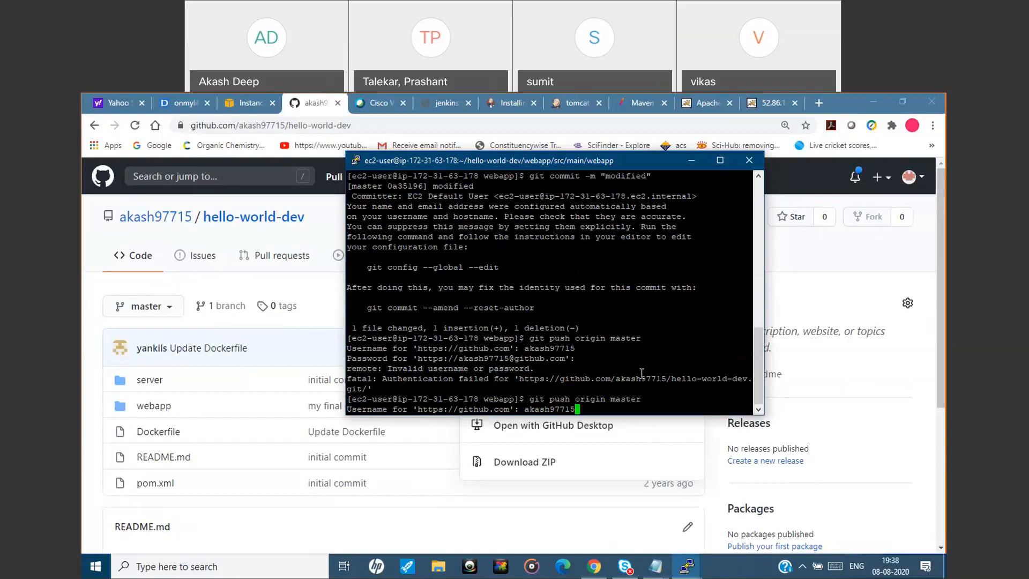
{"action": "key", "text": "Return"}
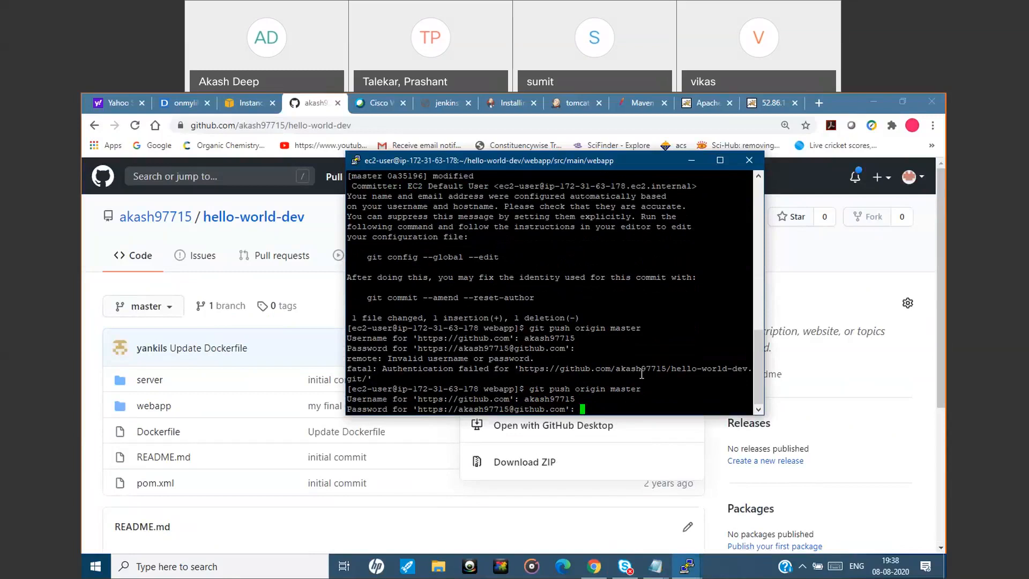
{"action": "key", "text": "Return"}
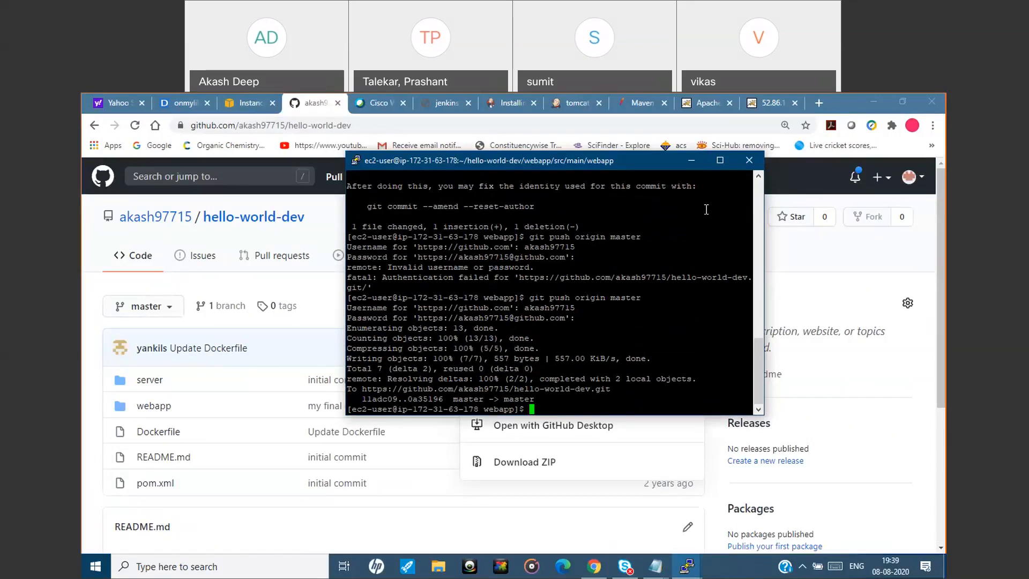
Switch to the browser, reload the hello-world-dev repository page on GitHub and examine its latest commit and file list.
{"action": "left_click", "coordinate": [691, 163]}
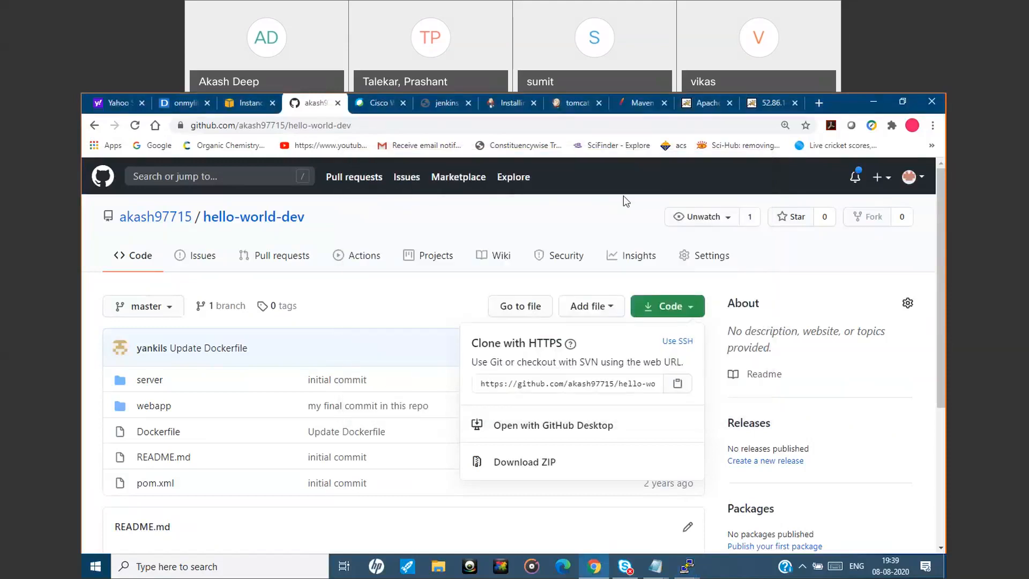
{"action": "left_click", "coordinate": [493, 128]}
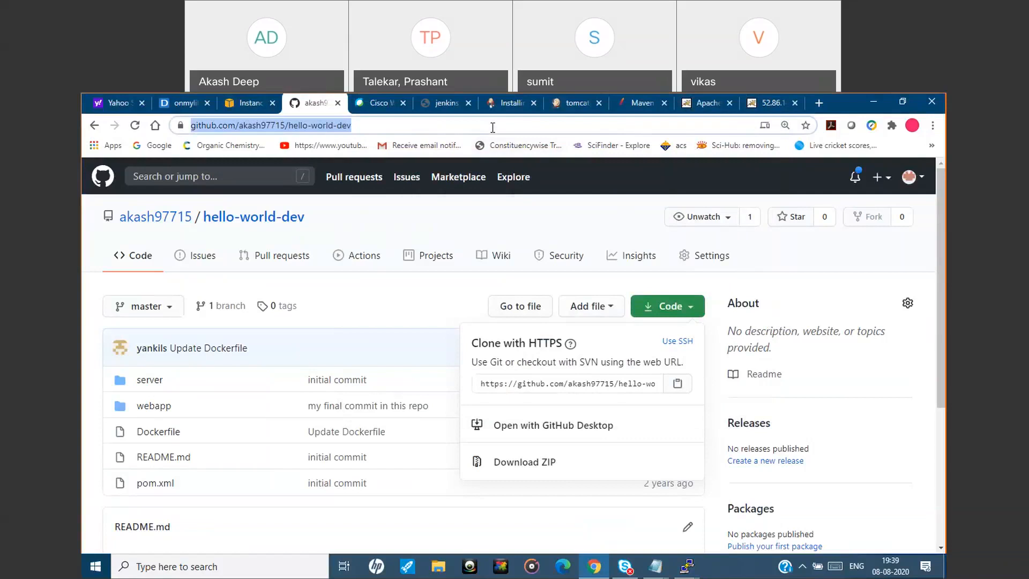
{"action": "key", "text": "Return"}
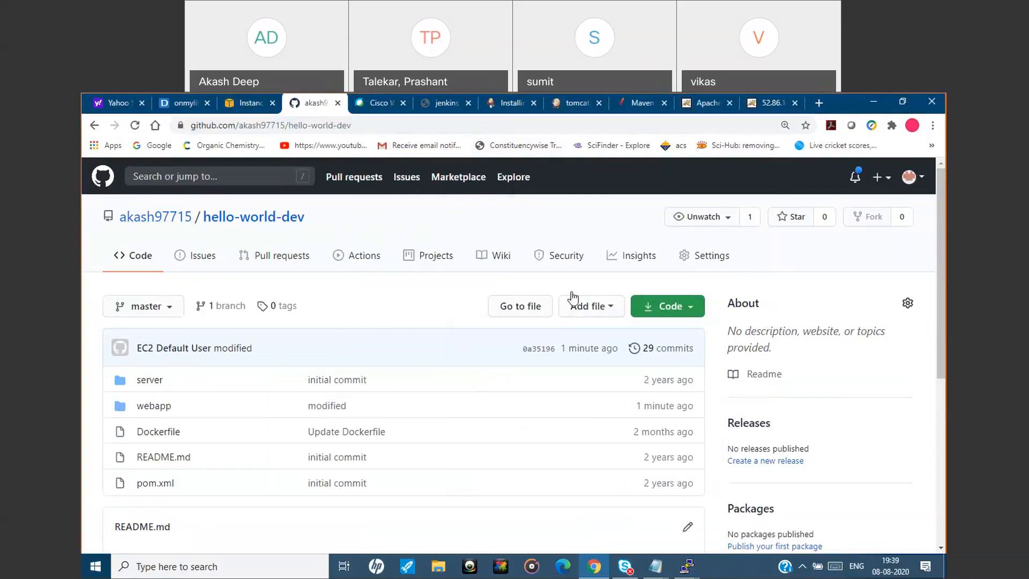
{"action": "left_click_drag", "start_coordinate": [945, 279], "coordinate": [945, 309]}
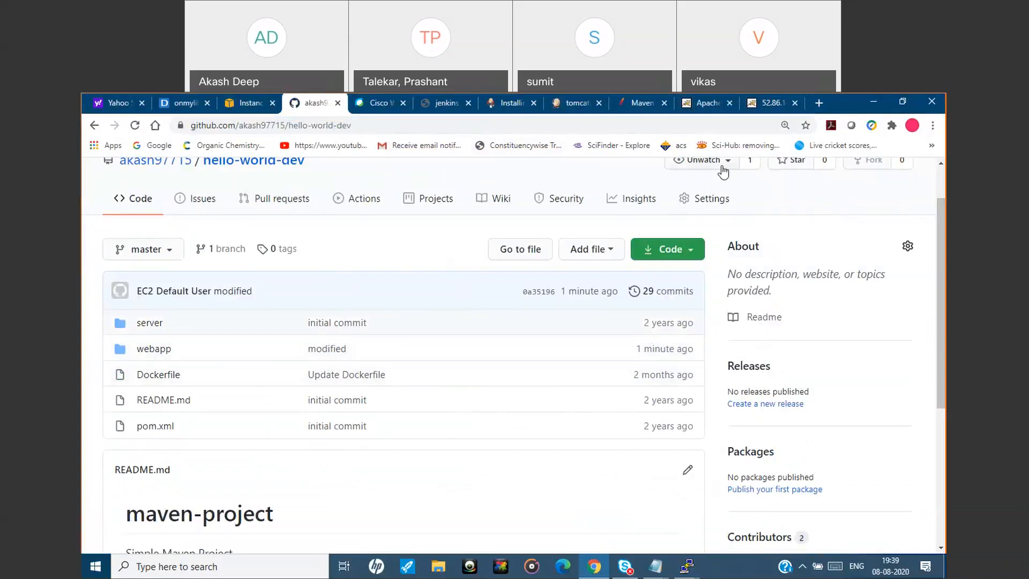
Check the build history of the tomcatinstall job in Jenkins, and reload the deployed page at 52.86.140.135:8080/webapp/.
{"action": "left_click", "coordinate": [576, 103]}
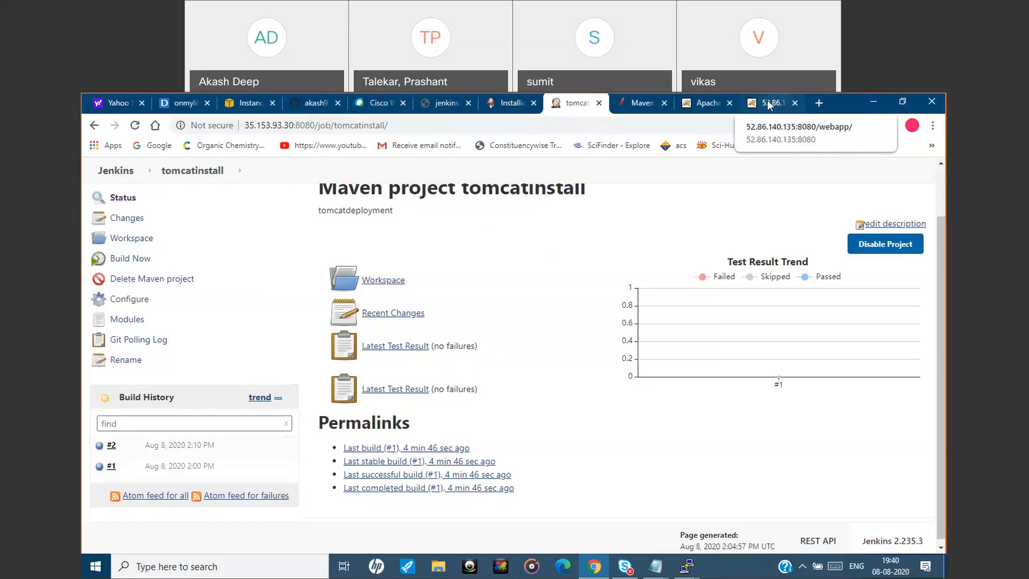
{"action": "left_click", "coordinate": [769, 104]}
{"action": "left_click", "coordinate": [721, 118]}
{"action": "key", "text": "Return"}
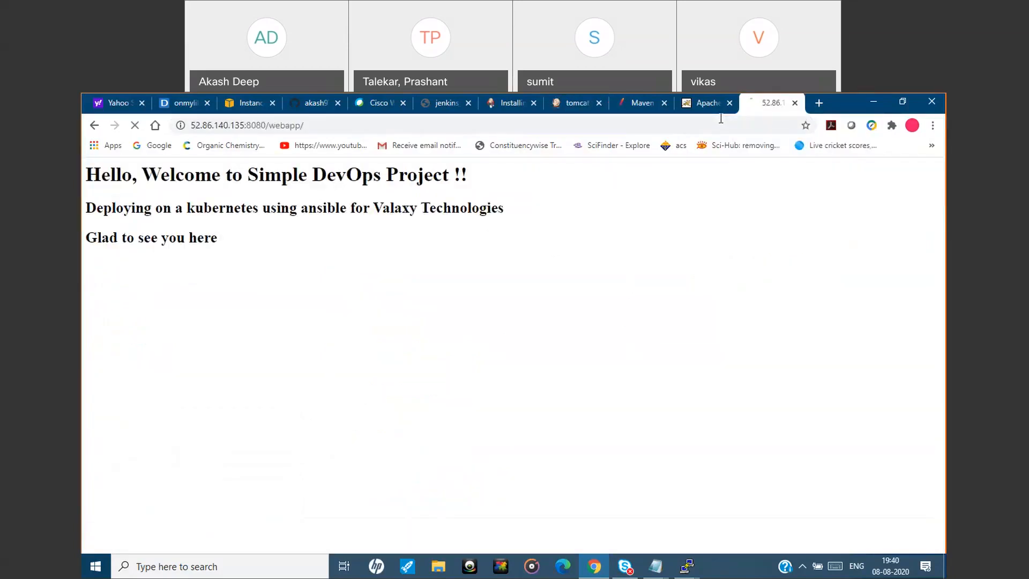